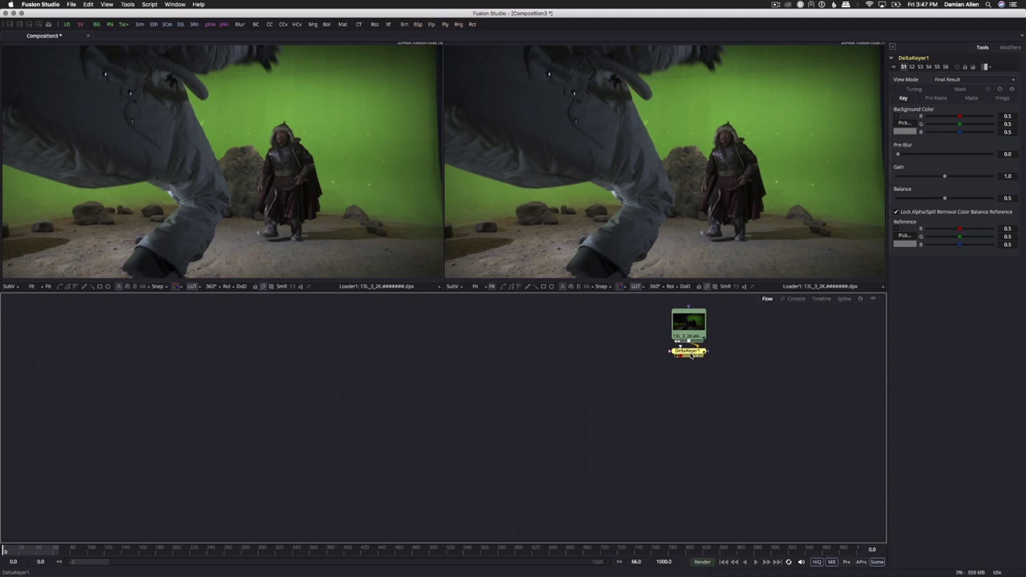
# Step: Place a DeltaKeyer under the footage, sample the green screen as the key colour, and view the alpha
pyautogui.moveTo(691, 353); pyautogui.dragTo(691, 368)
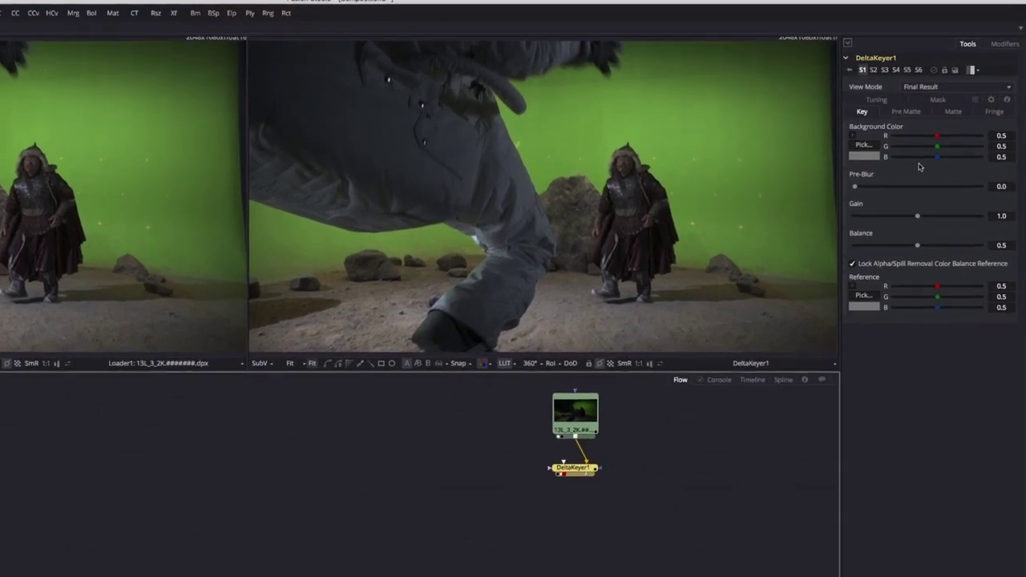
pyautogui.moveTo(851, 158); pyautogui.dragTo(550, 190)
pyautogui.press('a')
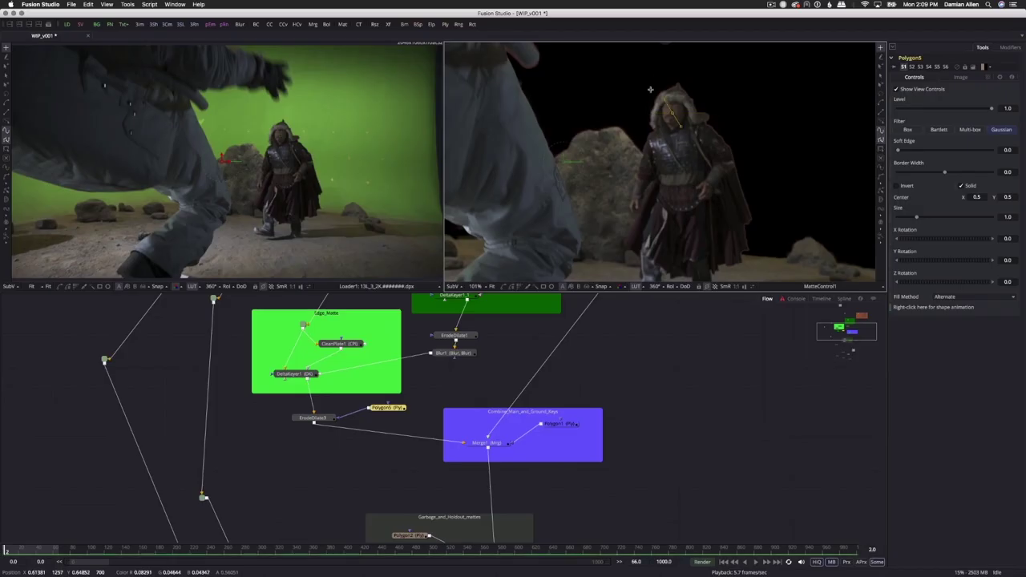
# Step: Draw a polygon mask around the actor and lower the matte's high threshold to solidify it
pyautogui.moveTo(651, 102)
pyautogui.mouseDown()
pyautogui.moveTo(691, 56)
pyautogui.moveTo(754, 148)
pyautogui.moveTo(761, 245)
pyautogui.moveTo(733, 268)
pyautogui.moveTo(674, 116)
pyautogui.mouseUp()
pyautogui.click(678, 119)
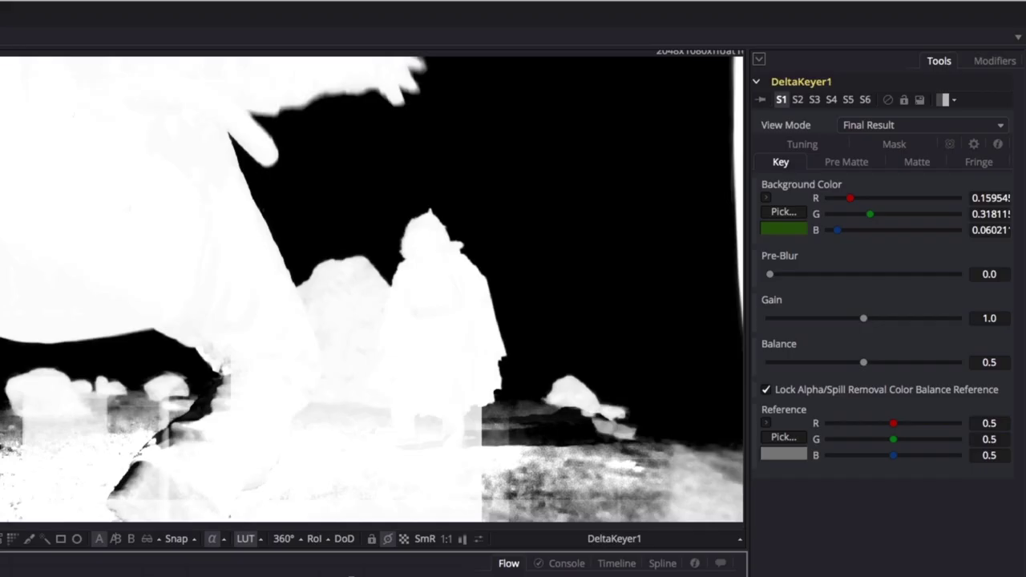
pyautogui.click(916, 163)
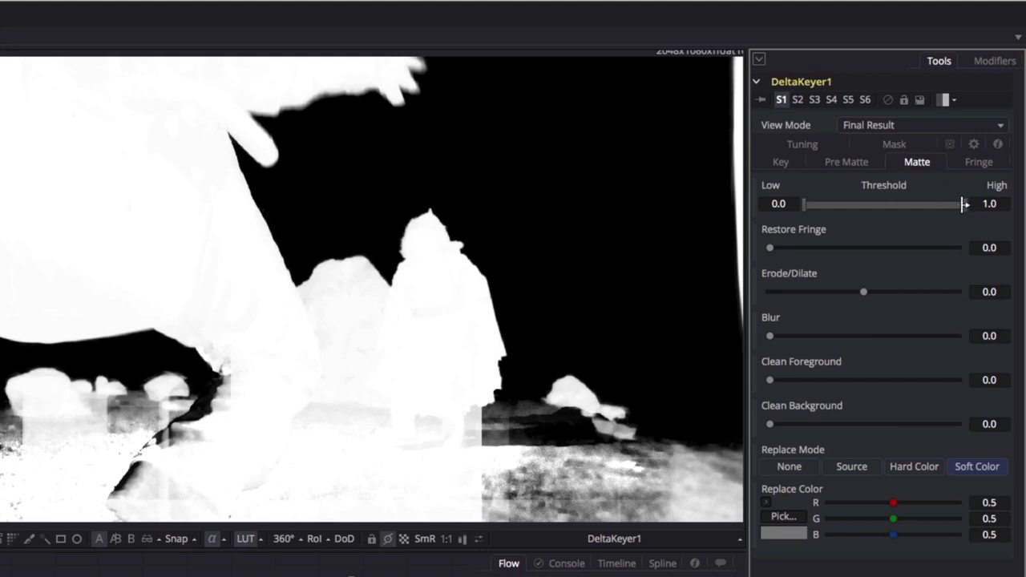
pyautogui.moveTo(964, 204); pyautogui.dragTo(990, 212)
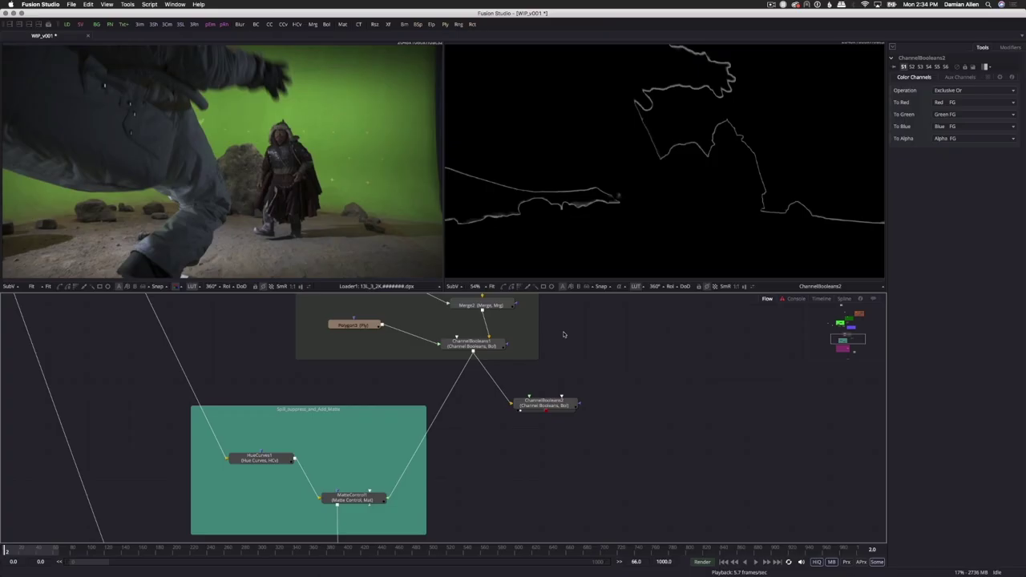
# Step: Insert a Blur node between the two Channel Booleans nodes and move ChannelBooleans2 lower
pyautogui.hotkey('shift', 'space')
pyautogui.write('blur')
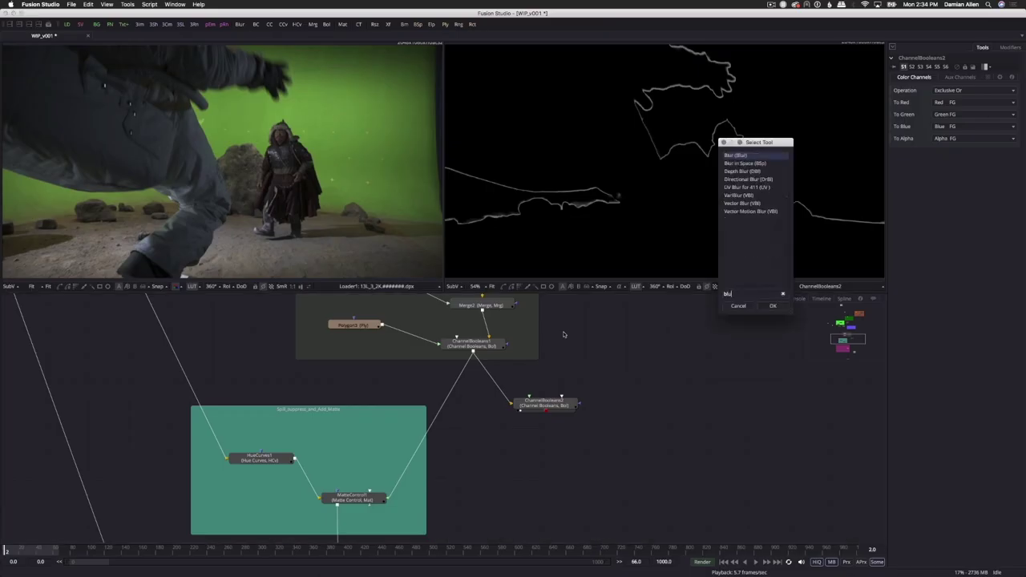
pyautogui.press('Return')
pyautogui.moveTo(590, 366); pyautogui.dragTo(577, 375)
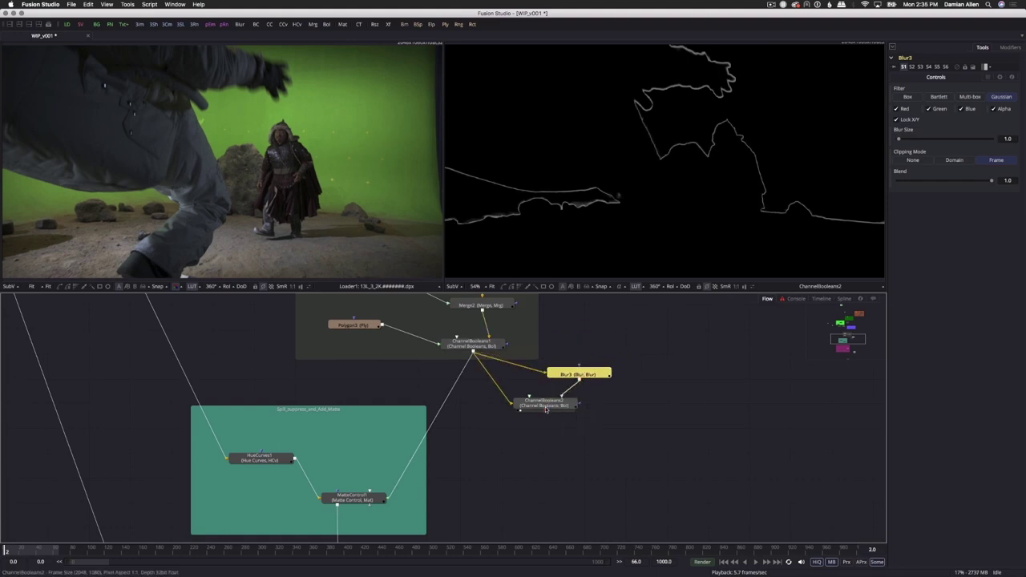
pyautogui.moveTo(545, 405); pyautogui.dragTo(545, 434)
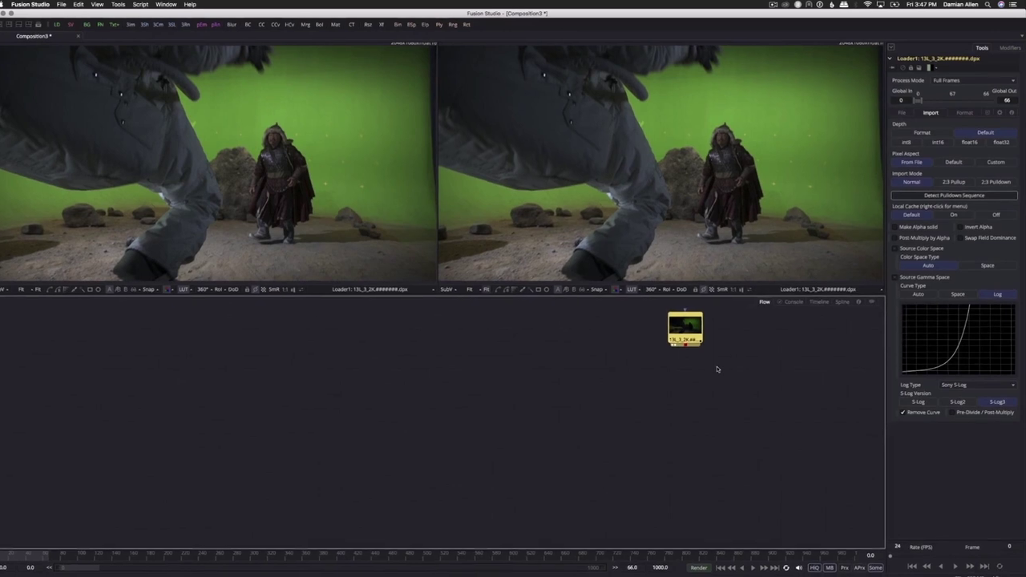
# Step: Add a Delta Keyer connected below Loader1 and view its output
pyautogui.hotkey('shift', 'space')
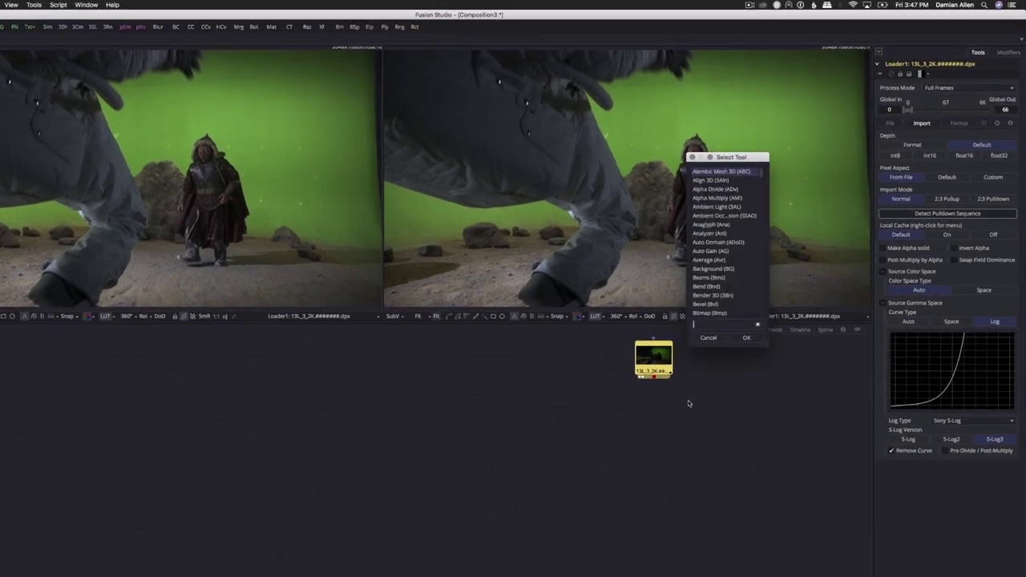
pyautogui.write('del')
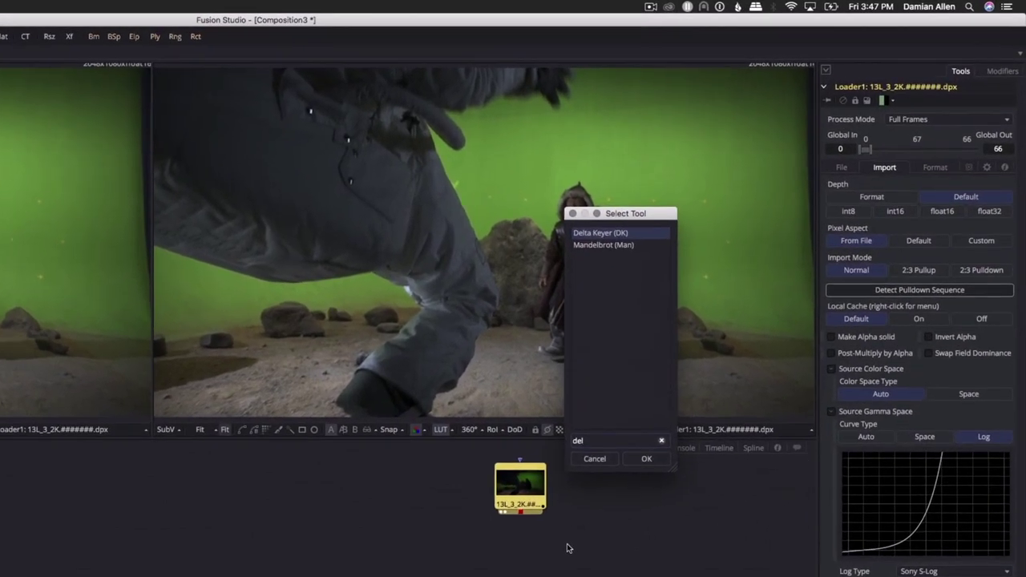
pyautogui.press('Return')
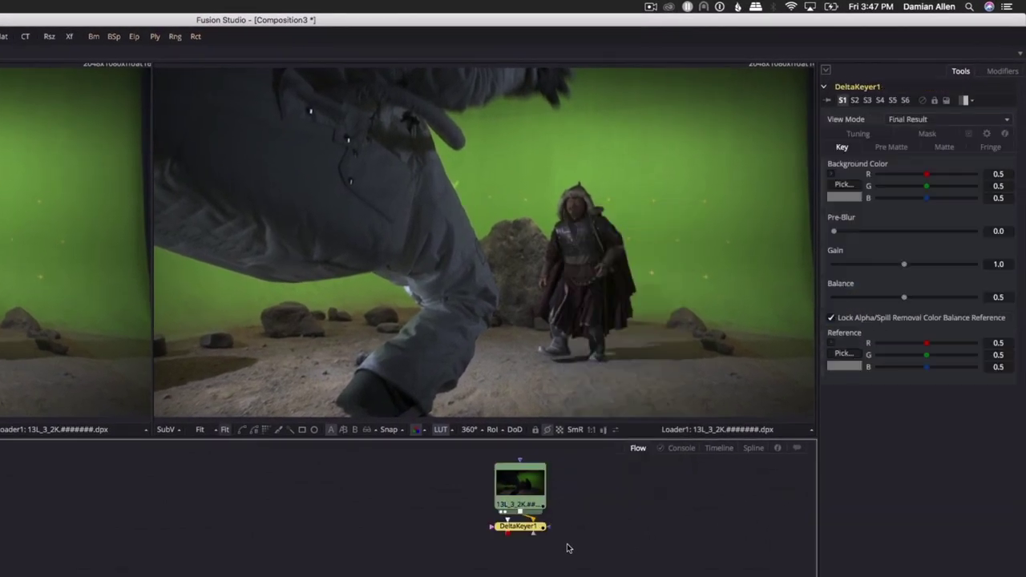
pyautogui.moveTo(522, 531); pyautogui.dragTo(522, 553)
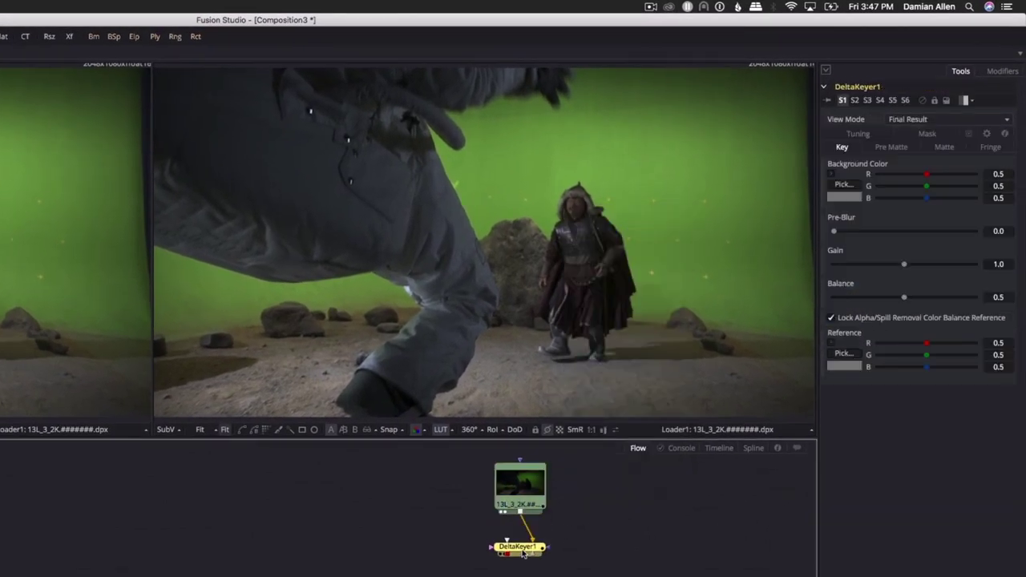
pyautogui.press('2')
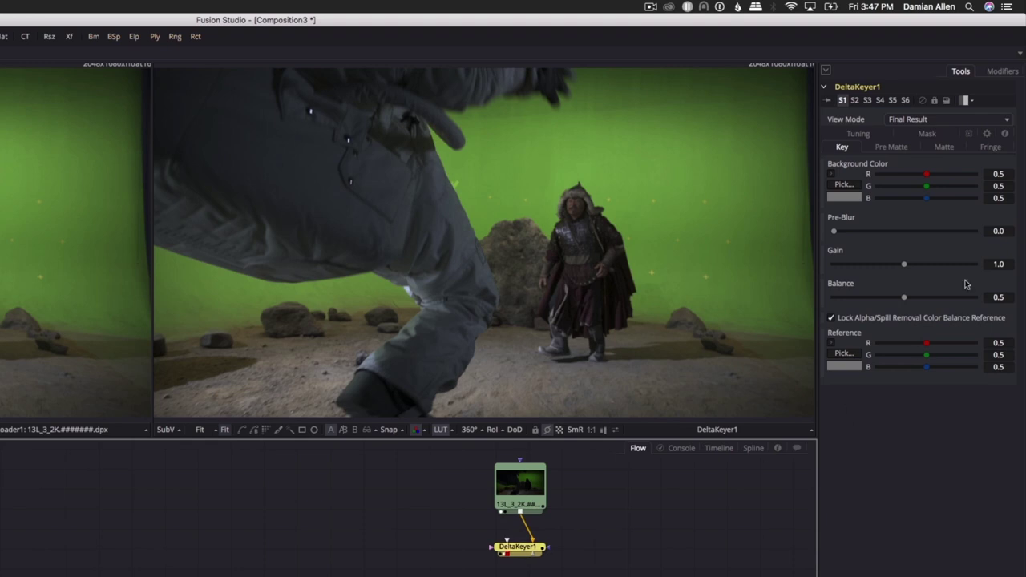
# Step: Sample the green screen as the key colour and check the resulting alpha matte
pyautogui.moveTo(844, 184); pyautogui.dragTo(549, 222)
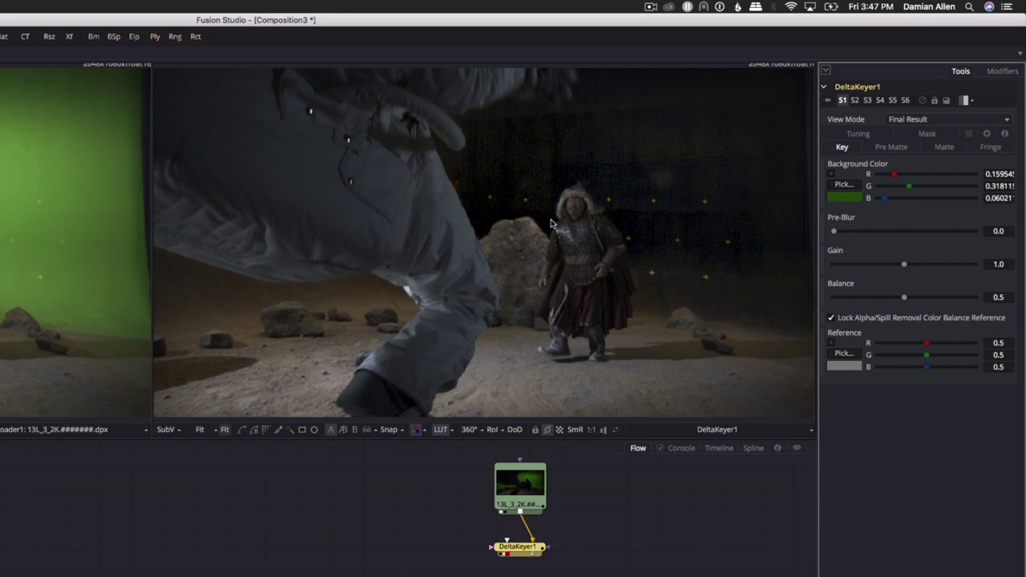
pyautogui.press('a')
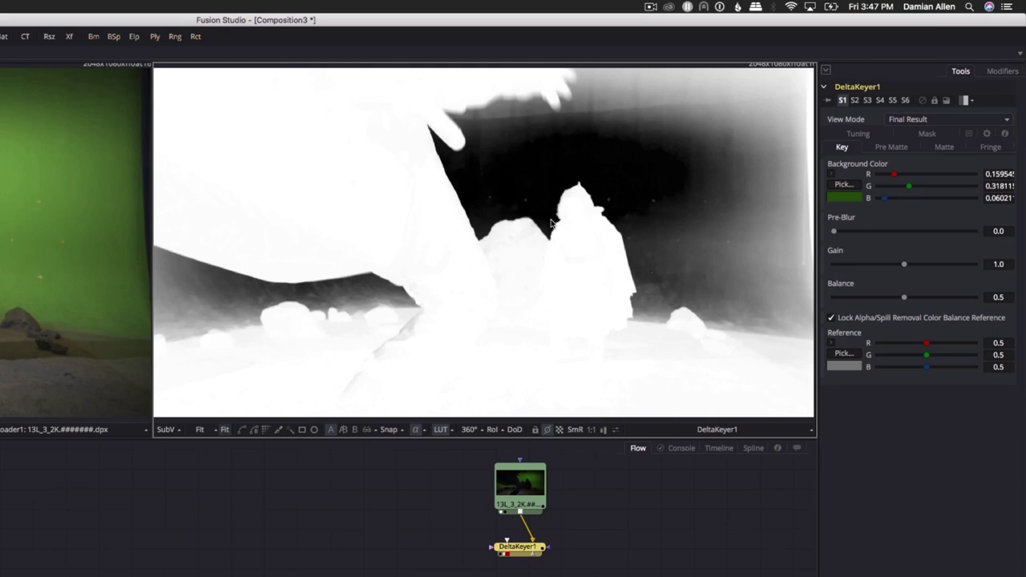
pyautogui.press('c')
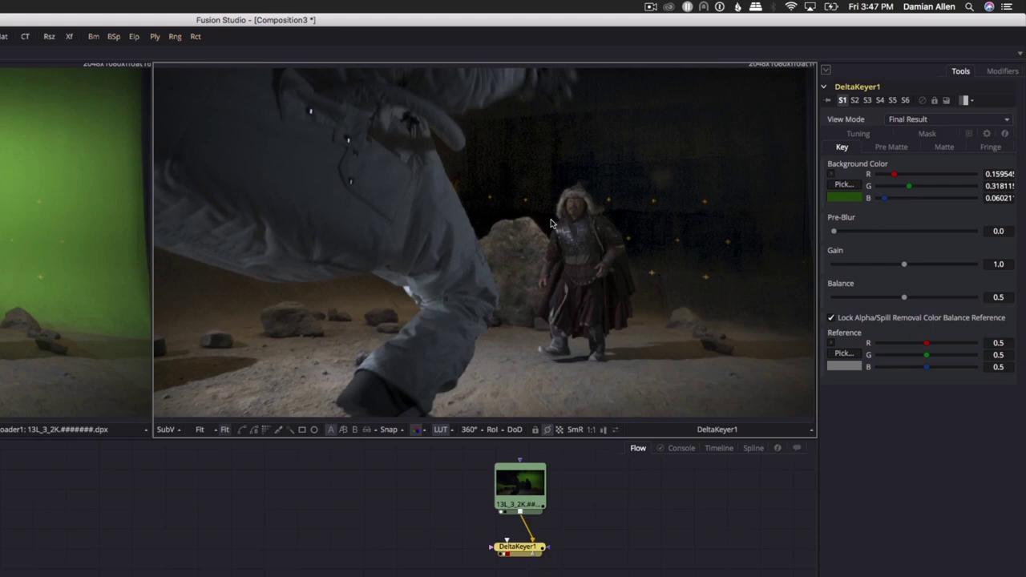
pyautogui.click(630, 489)
# Step: Add a Clean Plate node and place it beside the keyer
pyautogui.hotkey('shift', 'space')
pyautogui.write('clea')
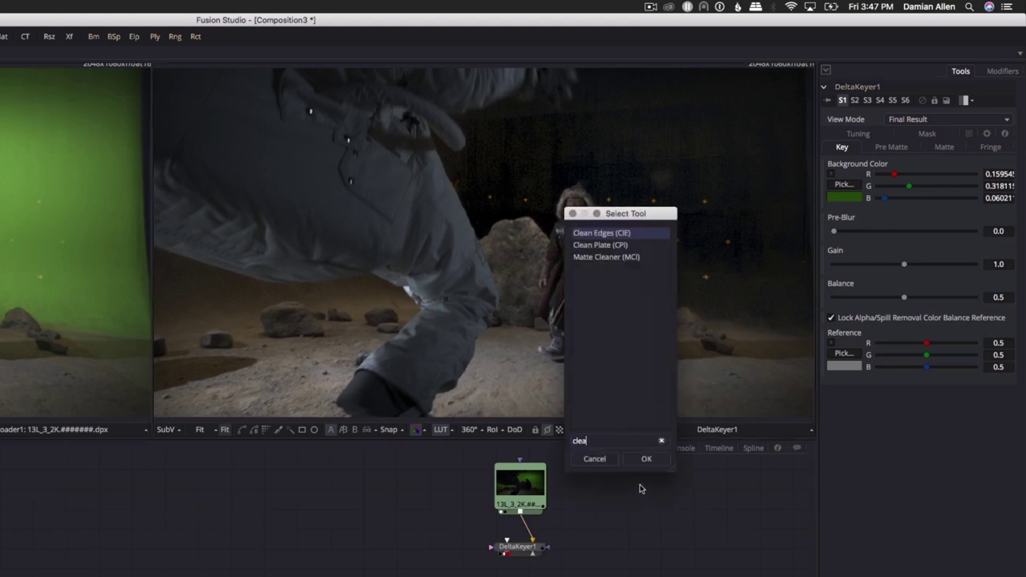
pyautogui.press('Down')
pyautogui.press('Return')
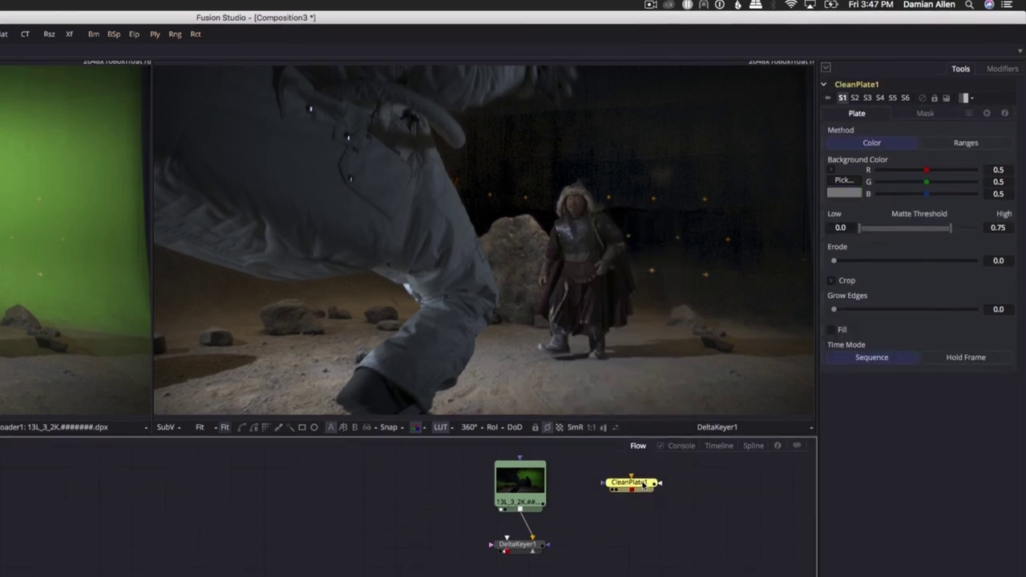
pyautogui.moveTo(643, 484); pyautogui.dragTo(612, 551)
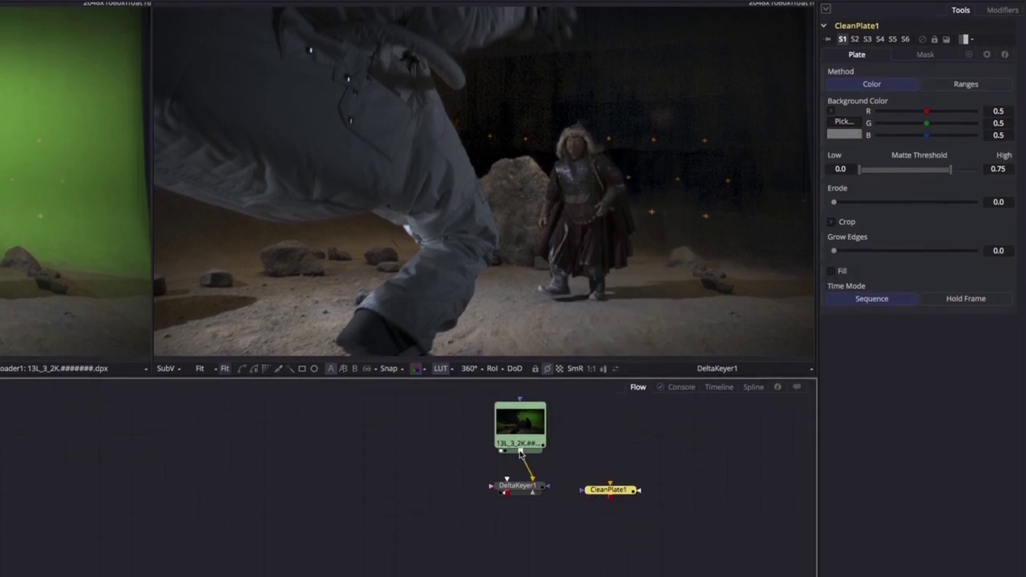
# Step: Feed the footage into the Clean Plate's input, view it, and sample the green screen
pyautogui.moveTo(519, 453); pyautogui.dragTo(611, 490)
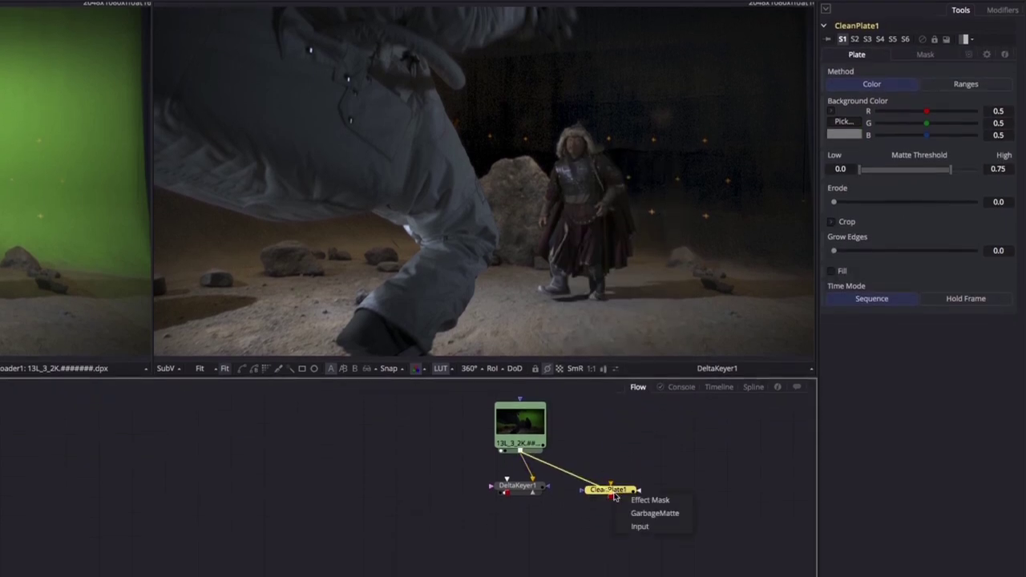
pyautogui.click(660, 526)
pyautogui.press('2')
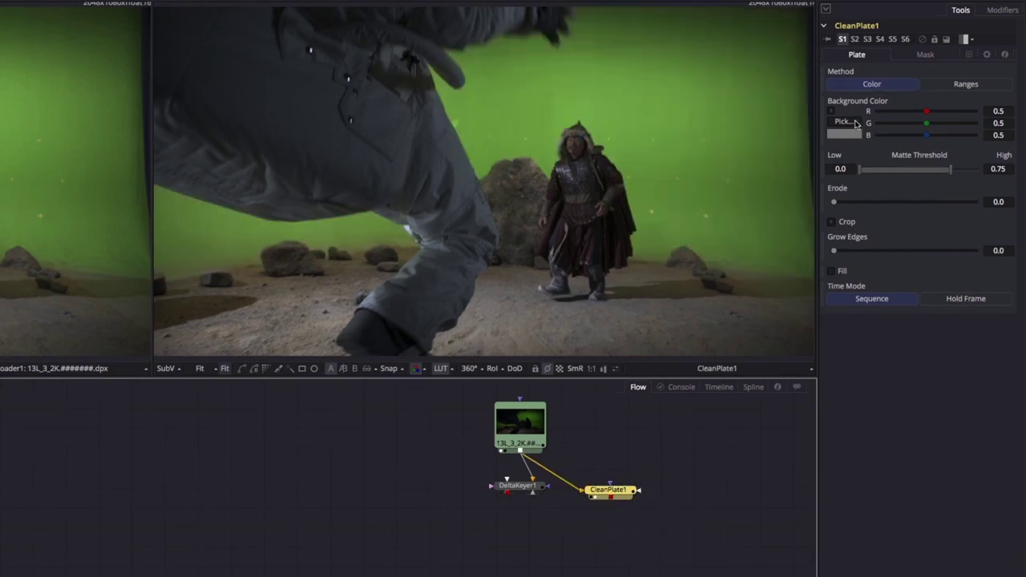
pyautogui.moveTo(856, 122); pyautogui.dragTo(550, 152)
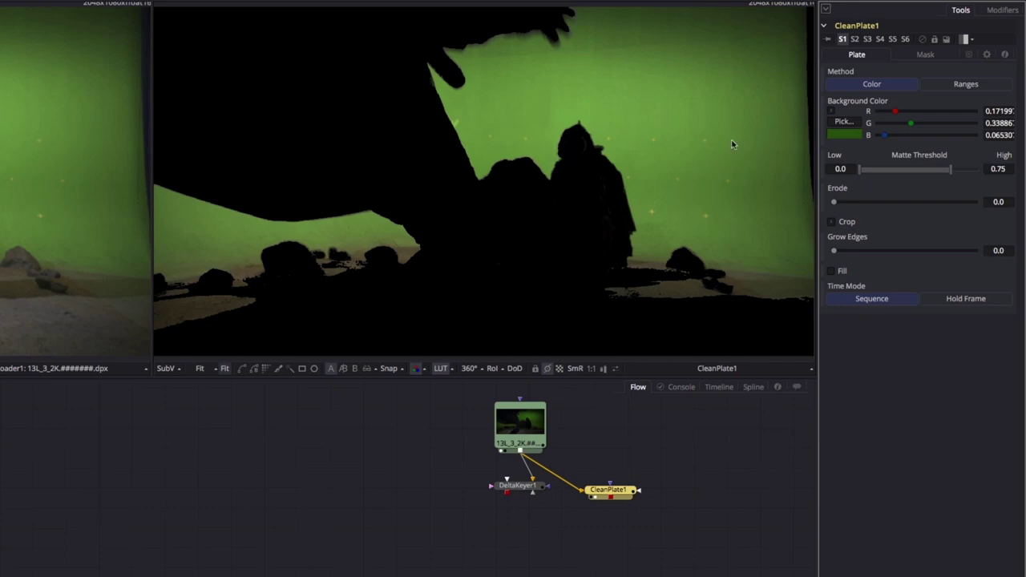
# Step: Set CleanPlate1's Erode to 0.00524 and Grow Edges to about 0.02, and enable Fill
pyautogui.moveTo(834, 250); pyautogui.dragTo(843, 255)
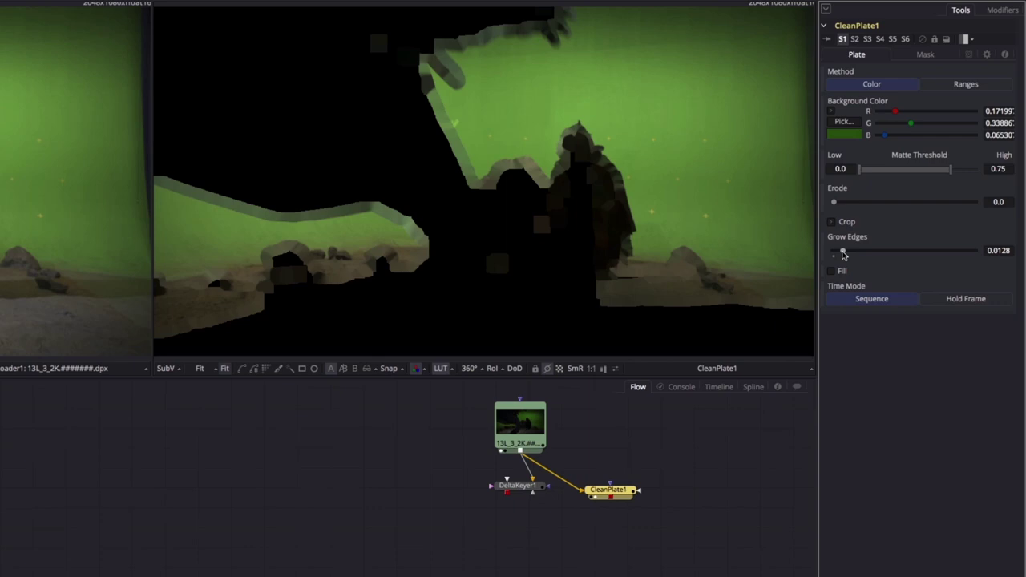
pyautogui.moveTo(843, 255); pyautogui.dragTo(827, 255)
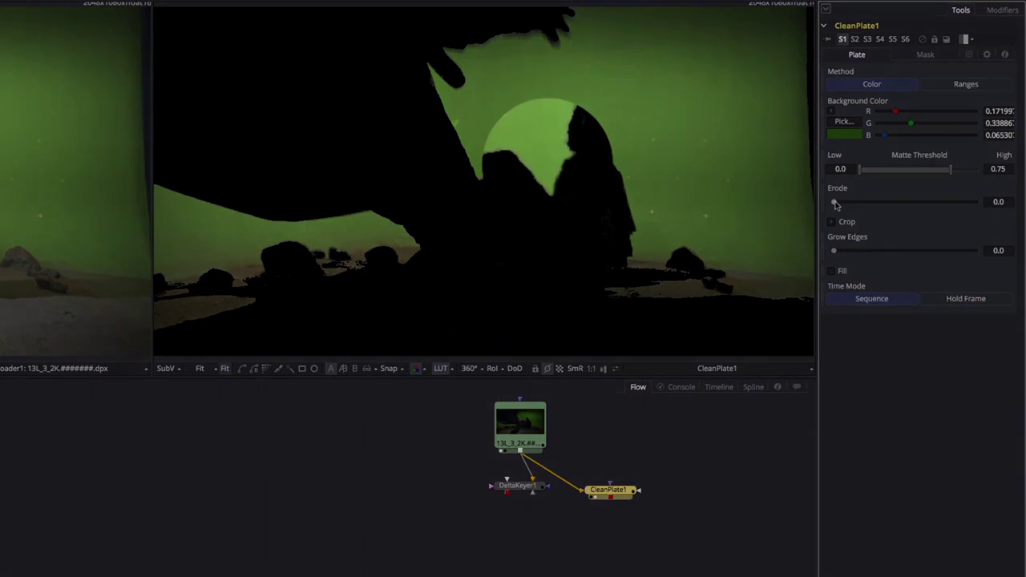
pyautogui.moveTo(836, 204); pyautogui.dragTo(842, 206)
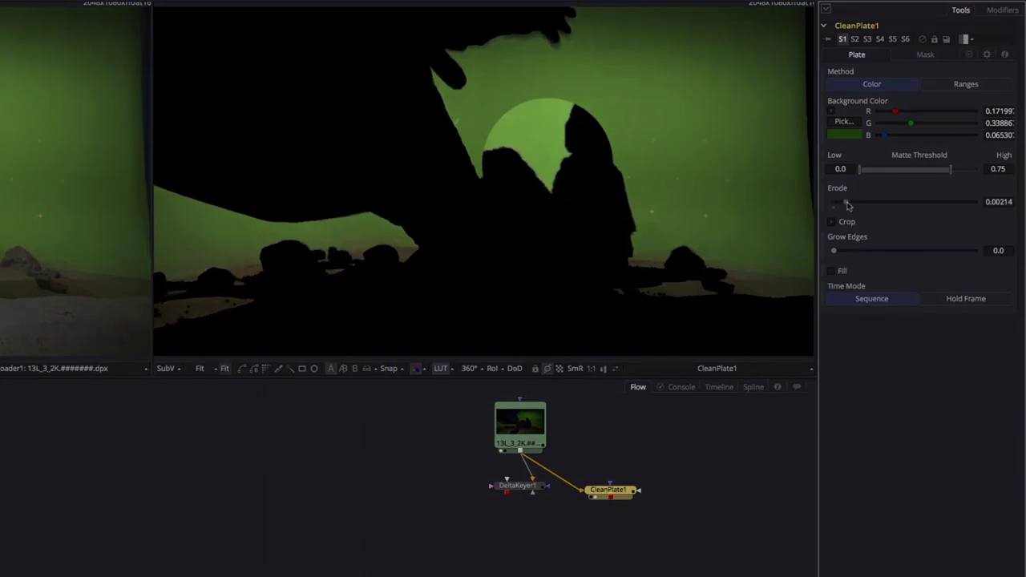
pyautogui.moveTo(848, 206); pyautogui.dragTo(863, 203)
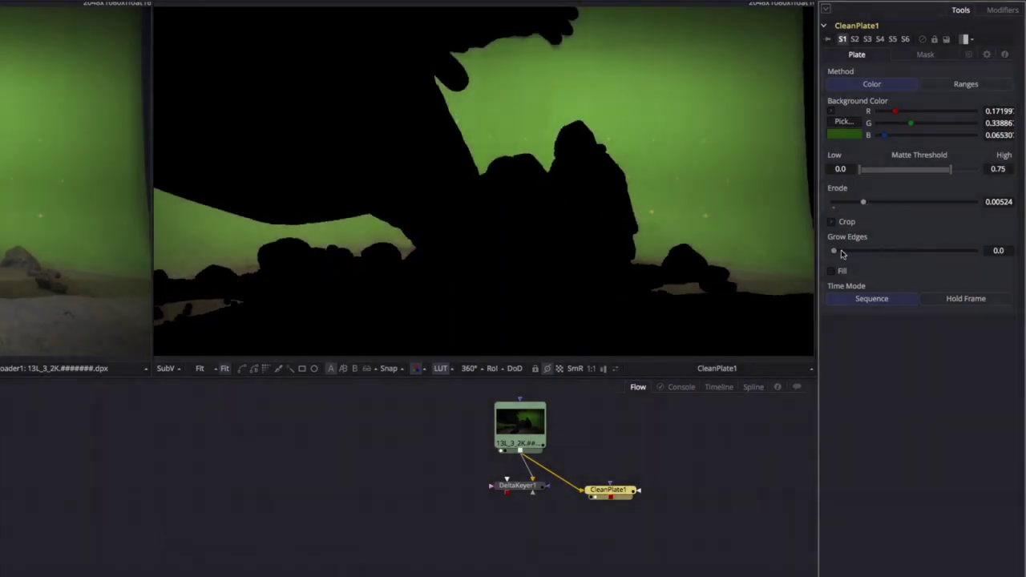
pyautogui.moveTo(836, 252); pyautogui.dragTo(848, 255)
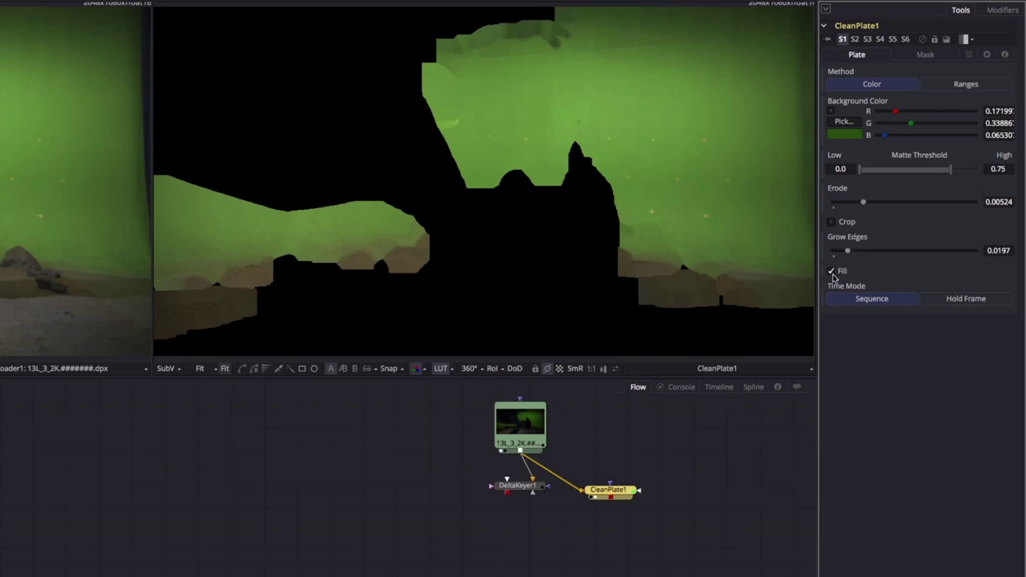
pyautogui.click(833, 275)
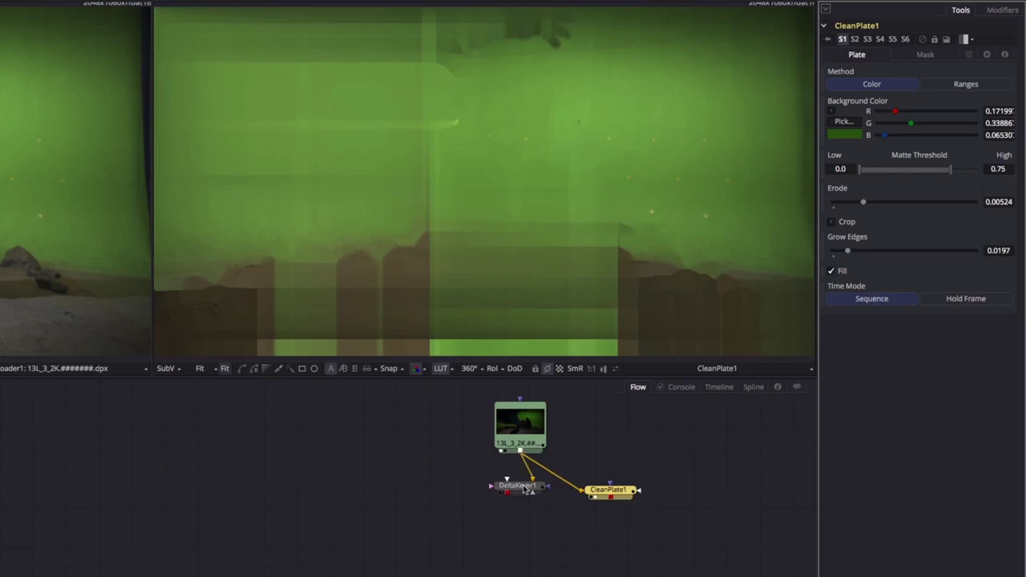
pyautogui.moveTo(523, 489); pyautogui.dragTo(518, 517)
# Step: View the keyer's alpha and connect CleanPlate1 to DeltaKeyer1's Clean Plate input
pyautogui.press('1')
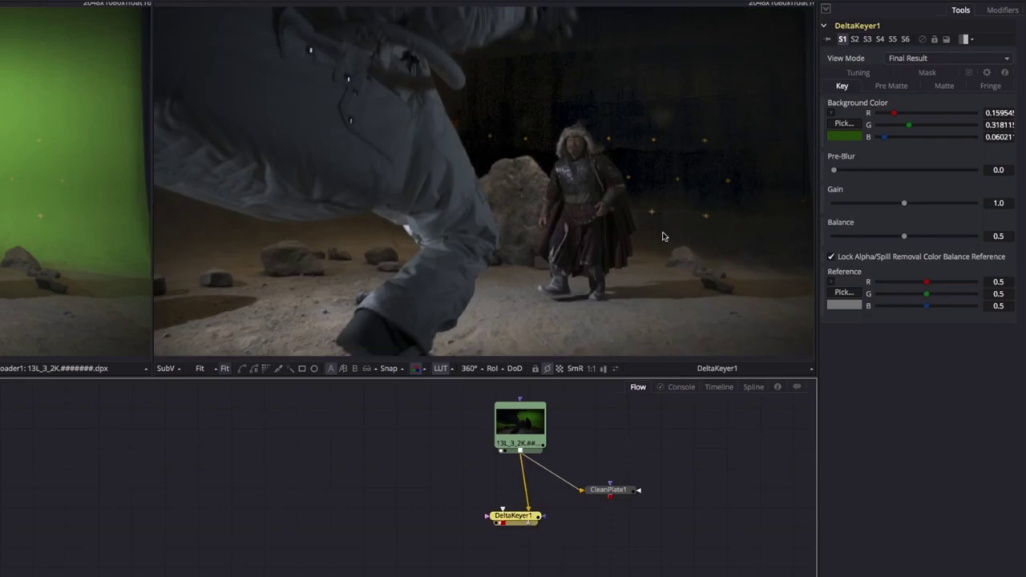
pyautogui.press('a')
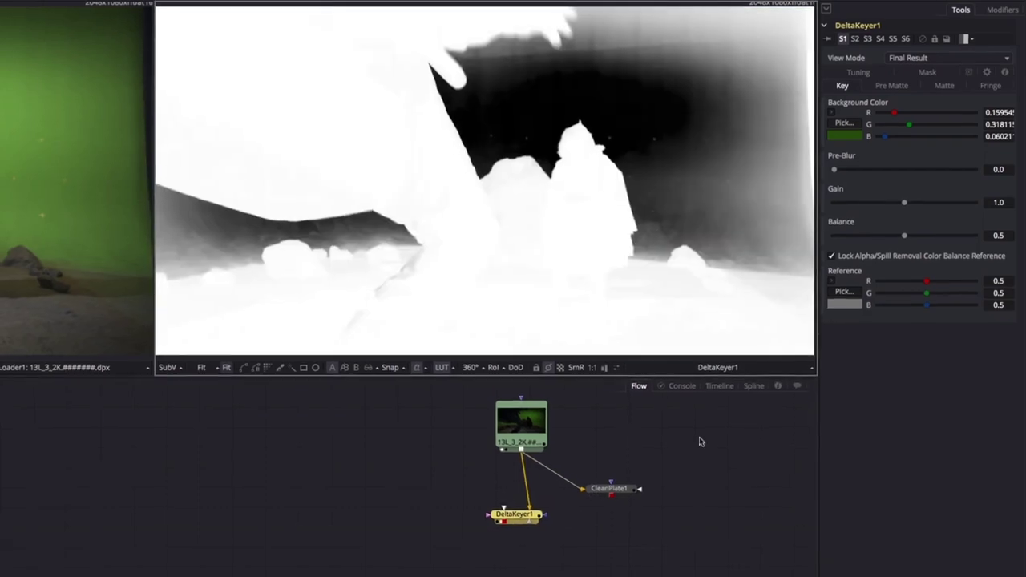
pyautogui.moveTo(611, 495); pyautogui.dragTo(538, 497)
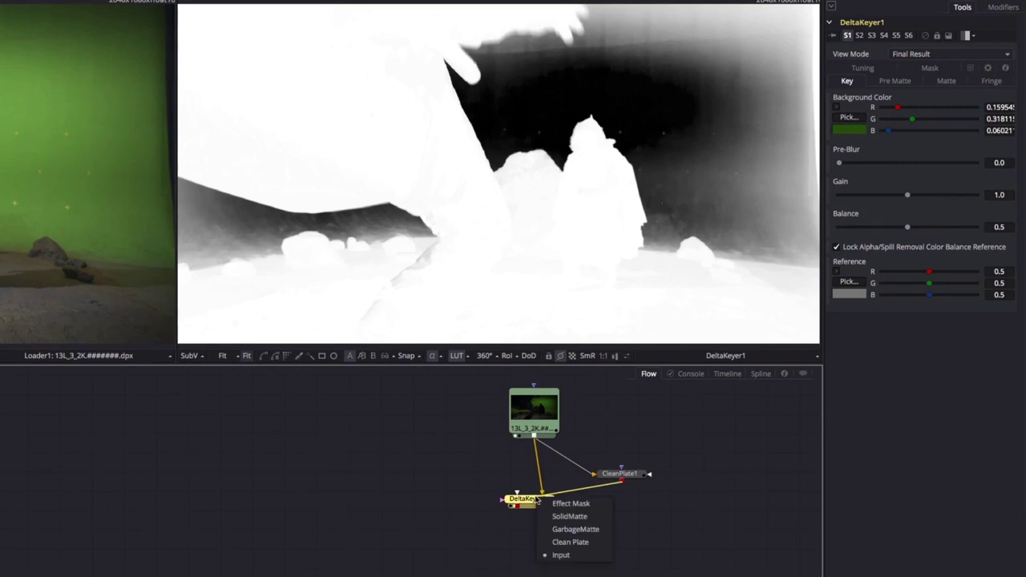
pyautogui.click(566, 543)
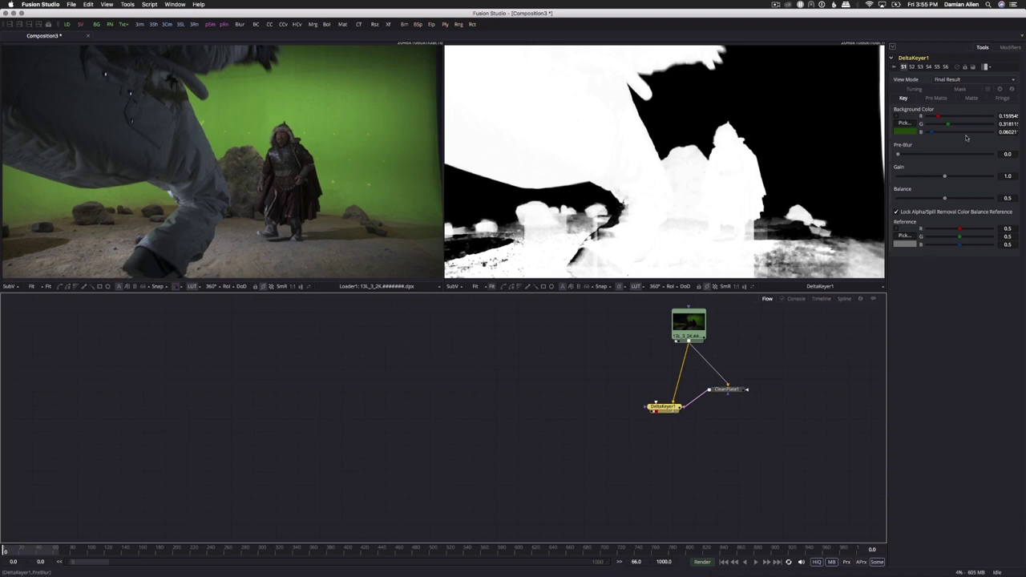
# Step: In DeltaKeyer1's Matte settings, test lower Threshold High values, leaving the range at 0.0 to 1.0
pyautogui.click(971, 98)
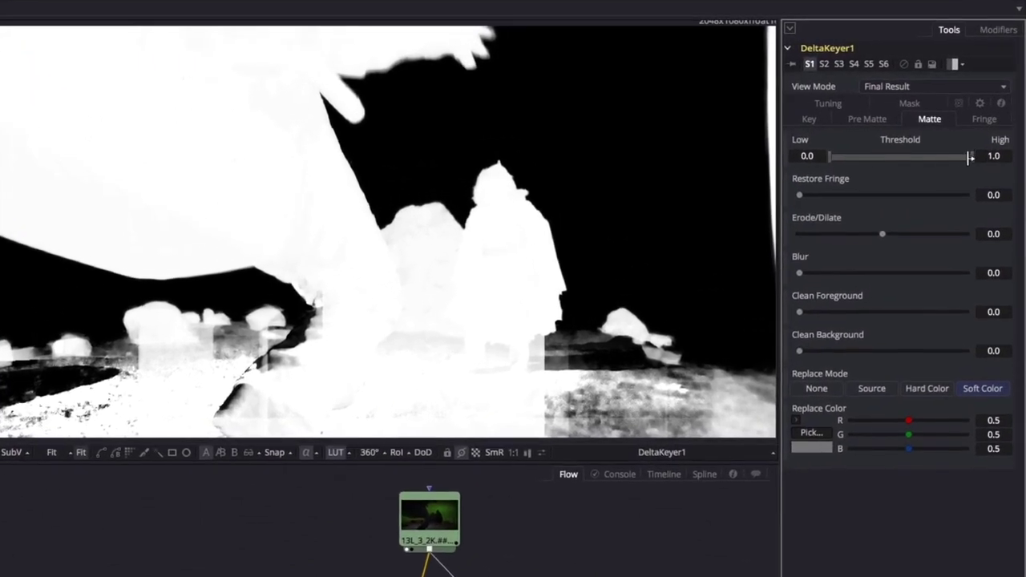
pyautogui.moveTo(992, 124); pyautogui.dragTo(974, 125)
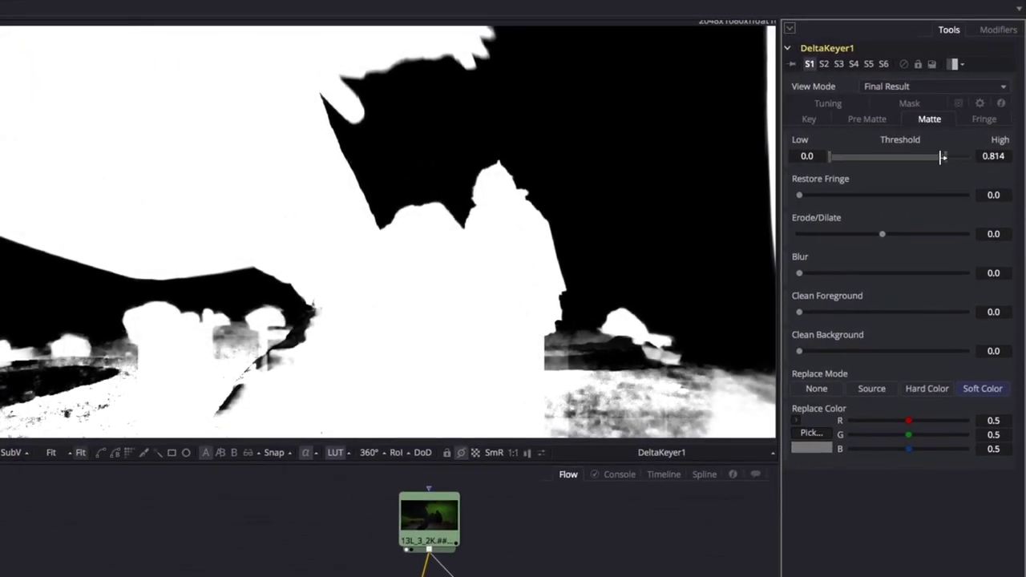
pyautogui.moveTo(942, 157); pyautogui.dragTo(992, 164)
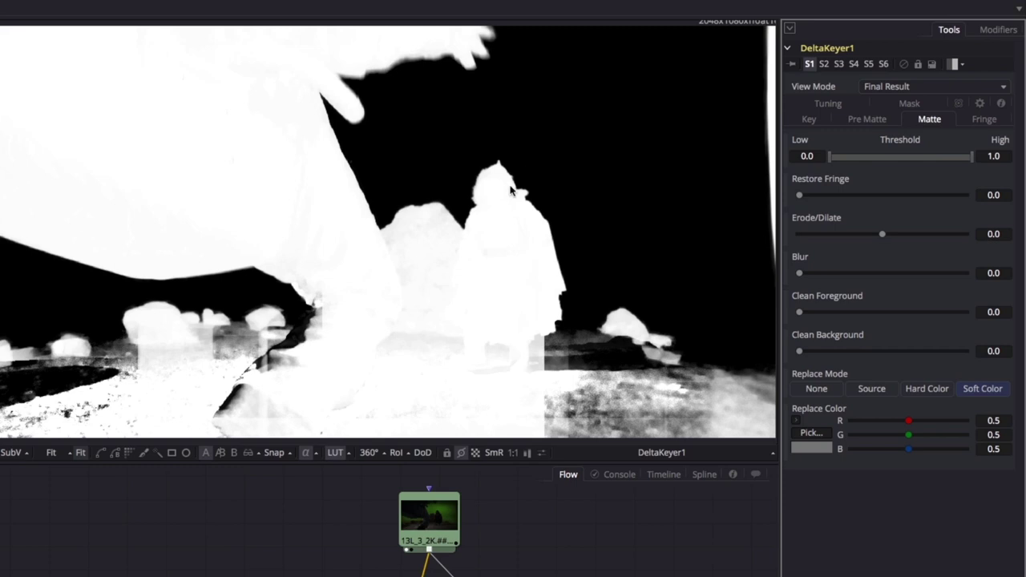
pyautogui.scroll(5, 510, 190)
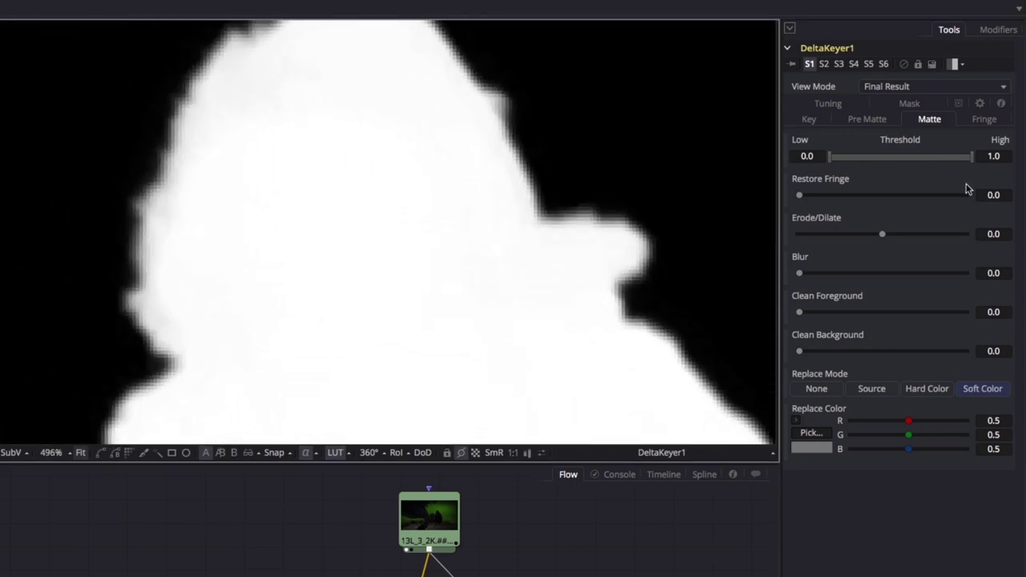
pyautogui.moveTo(972, 156)
pyautogui.mouseDown()
pyautogui.moveTo(851, 158)
pyautogui.moveTo(992, 160)
pyautogui.mouseUp()
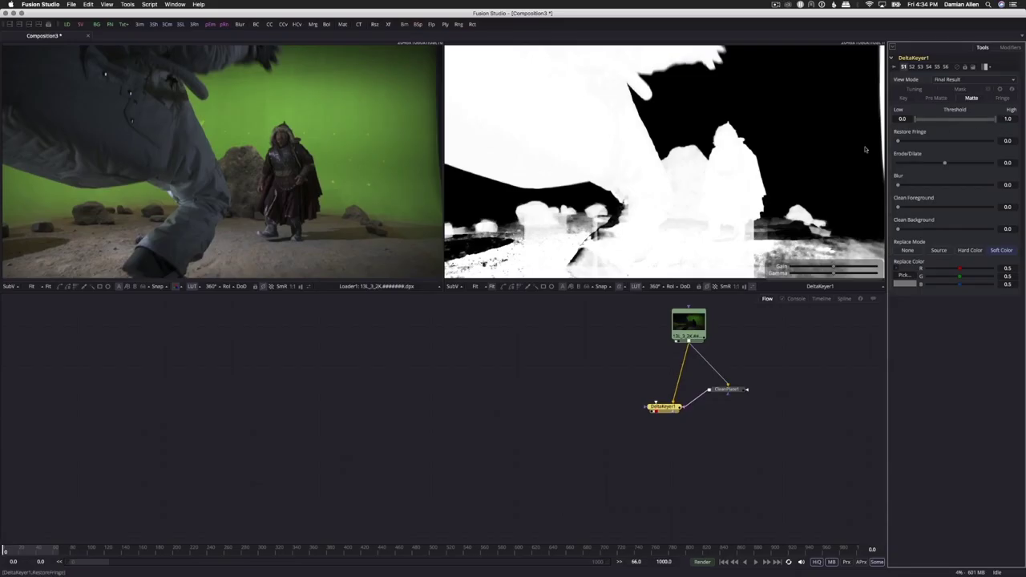
# Step: Unplug CleanPlate1 from DeltaKeyer1, trial the Low Threshold, and bring up the Tuning settings
pyautogui.moveTo(690, 401)
pyautogui.mouseDown()
pyautogui.moveTo(726, 386)
pyautogui.moveTo(710, 402)
pyautogui.mouseUp()
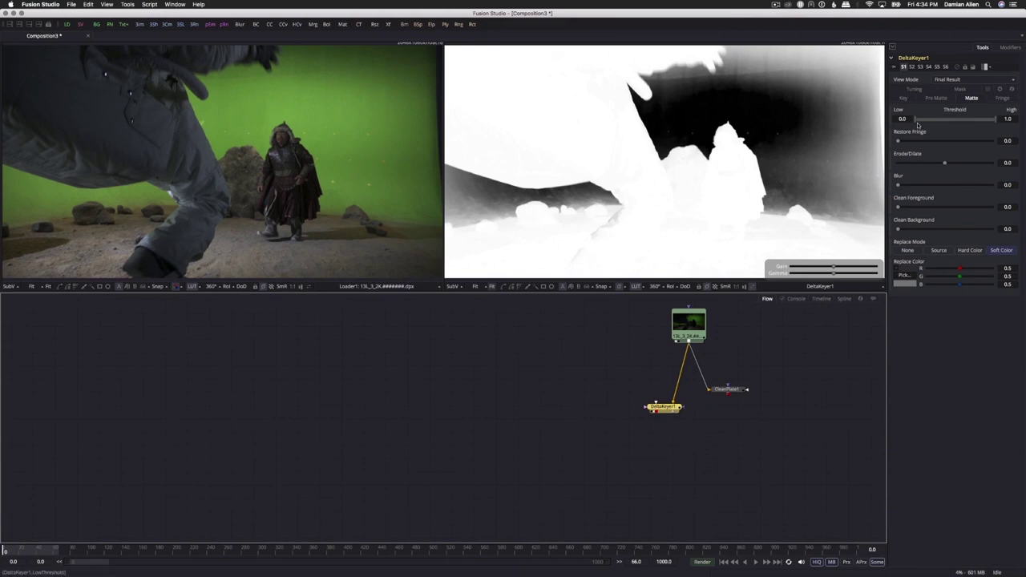
pyautogui.moveTo(912, 118); pyautogui.dragTo(980, 122)
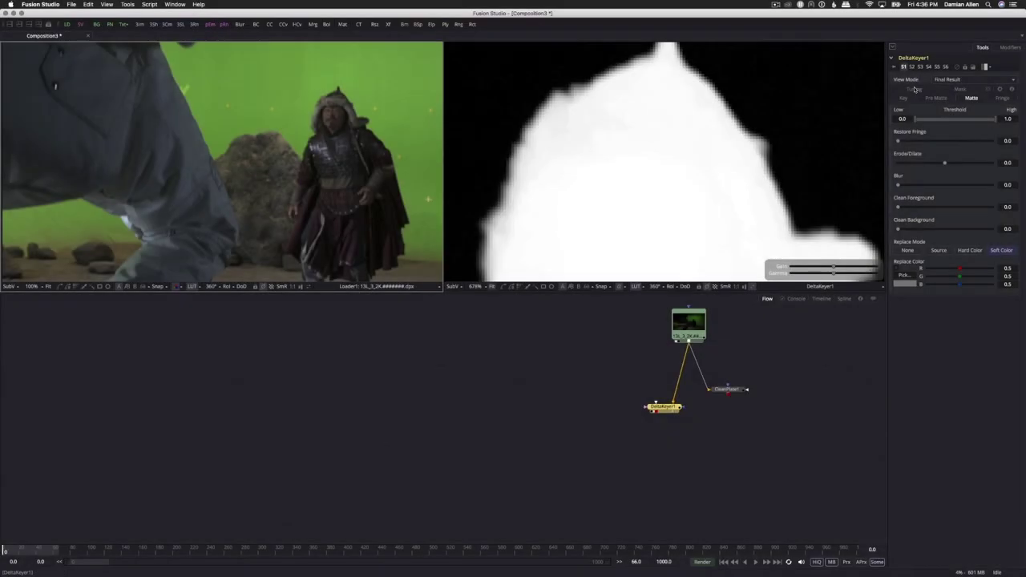
pyautogui.click(915, 89)
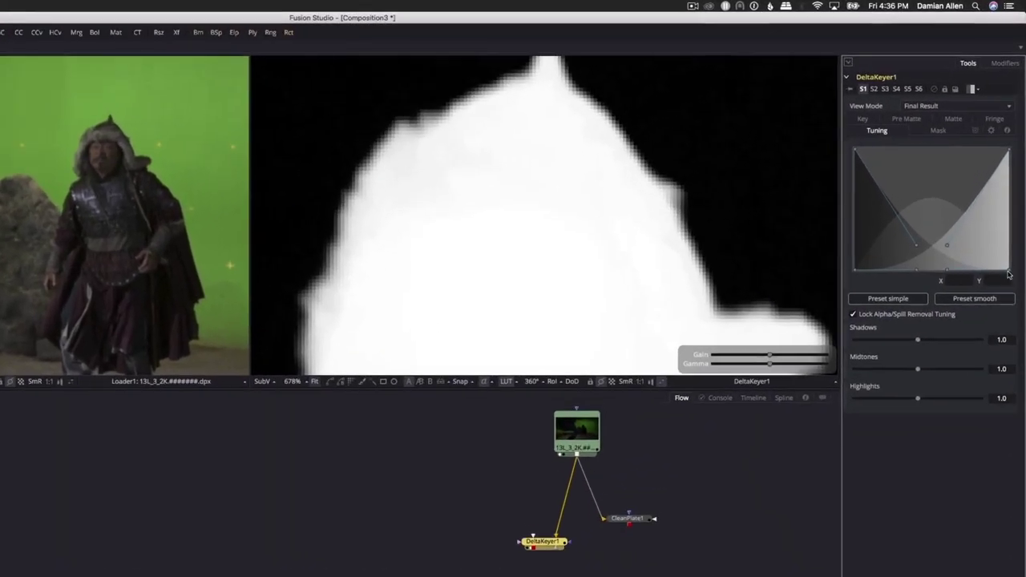
# Step: Move DeltaKeyer1's bottom and top tuning curve points to about X 0.612 and 0.609
pyautogui.moveTo(1008, 273); pyautogui.dragTo(949, 270)
pyautogui.moveTo(925, 355); pyautogui.dragTo(922, 355)
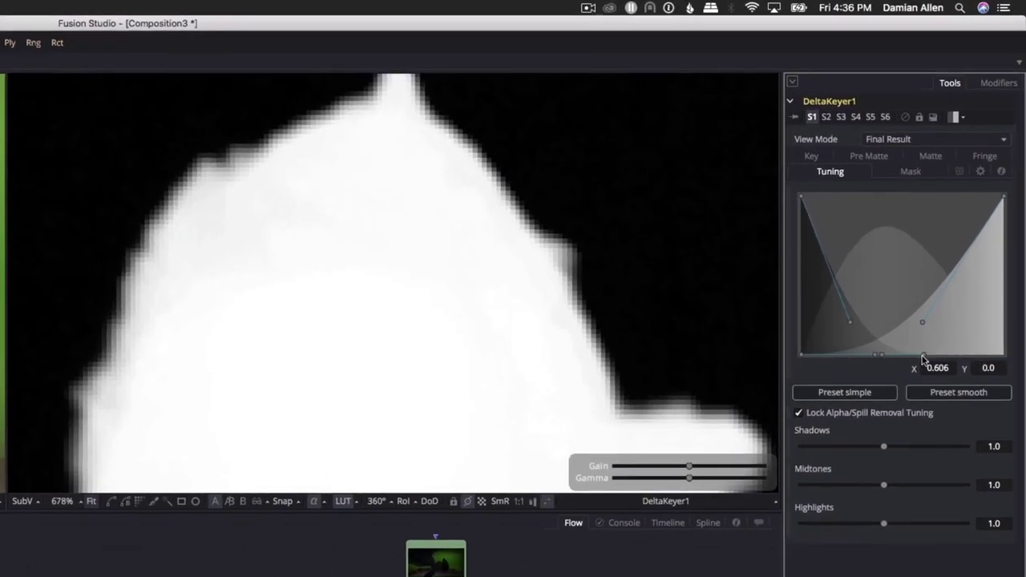
pyautogui.click(1002, 198)
pyautogui.moveTo(1002, 198); pyautogui.dragTo(924, 198)
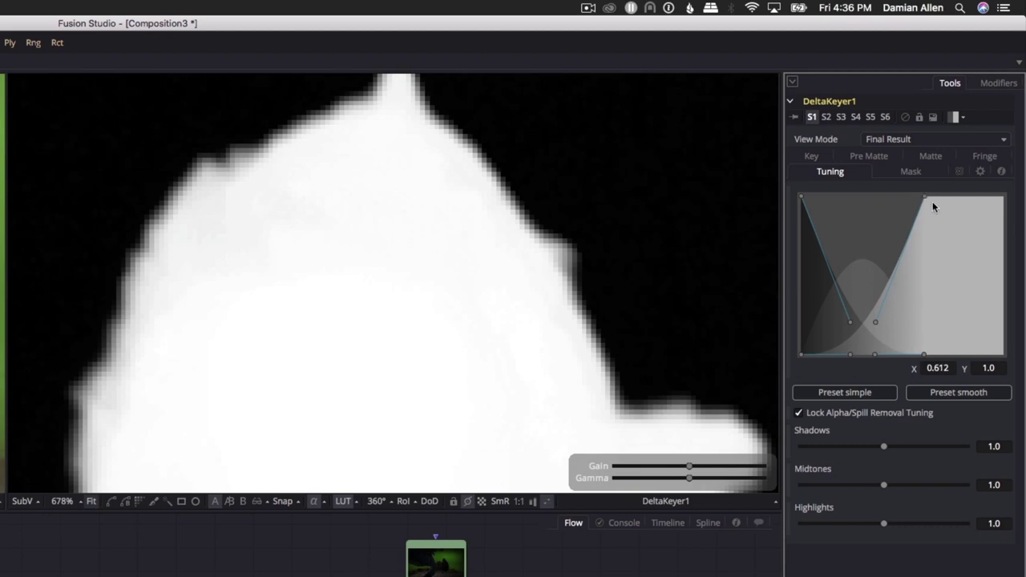
# Step: Set the tuning Shadows to 1.402, Midtones 1.043 and Highlights 1.026 so the actor's matte fills in
pyautogui.moveTo(883, 447)
pyautogui.mouseDown()
pyautogui.moveTo(900, 446)
pyautogui.moveTo(864, 446)
pyautogui.mouseUp()
pyautogui.moveTo(885, 486); pyautogui.dragTo(886, 486)
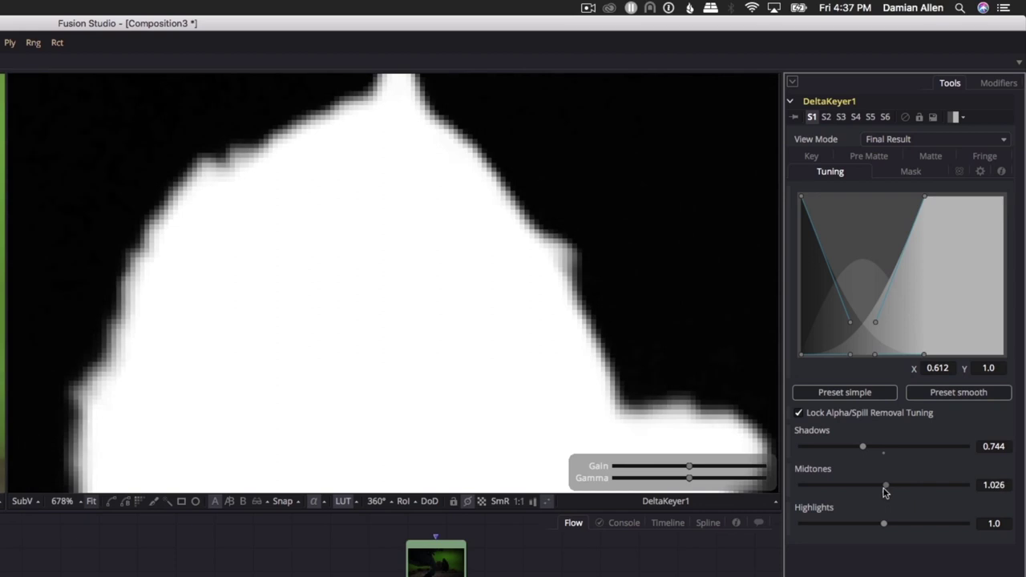
pyautogui.moveTo(884, 524)
pyautogui.mouseDown()
pyautogui.moveTo(861, 525)
pyautogui.moveTo(885, 525)
pyautogui.mouseUp()
pyautogui.scroll(-5, 633, 330)
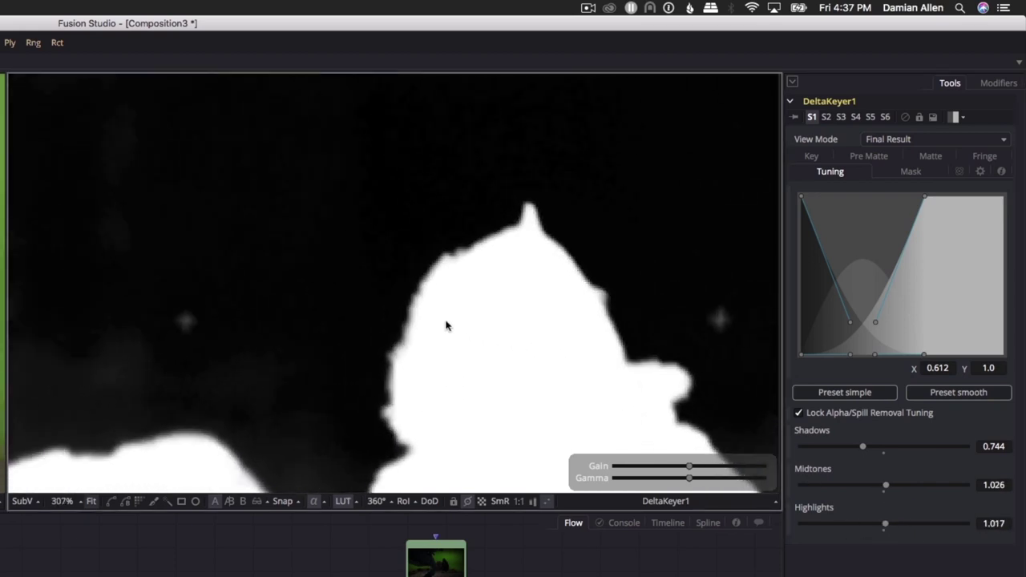
pyautogui.moveTo(367, 188); pyautogui.dragTo(362, 229)
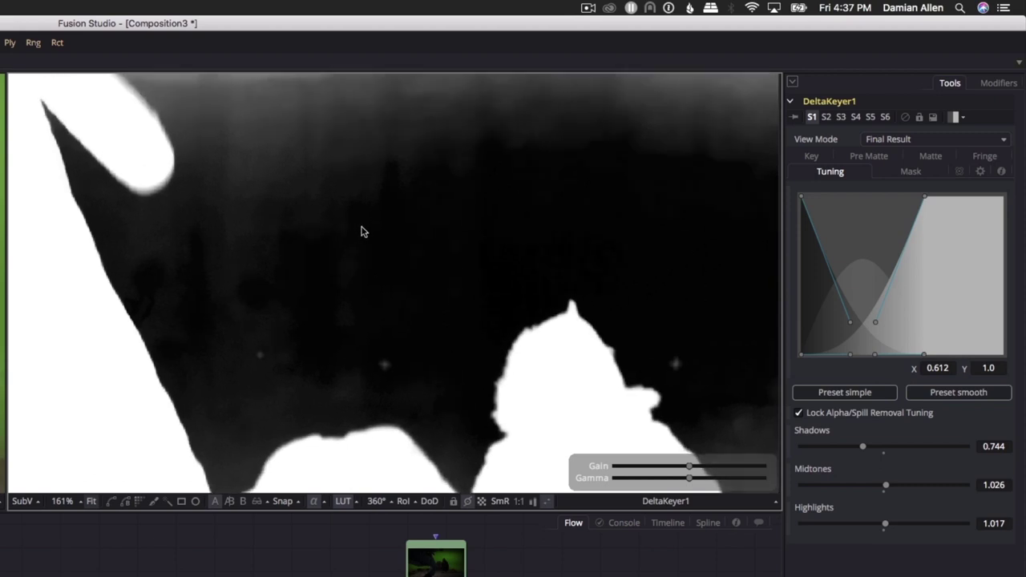
pyautogui.moveTo(864, 446); pyautogui.dragTo(919, 451)
pyautogui.moveTo(880, 484); pyautogui.dragTo(888, 529)
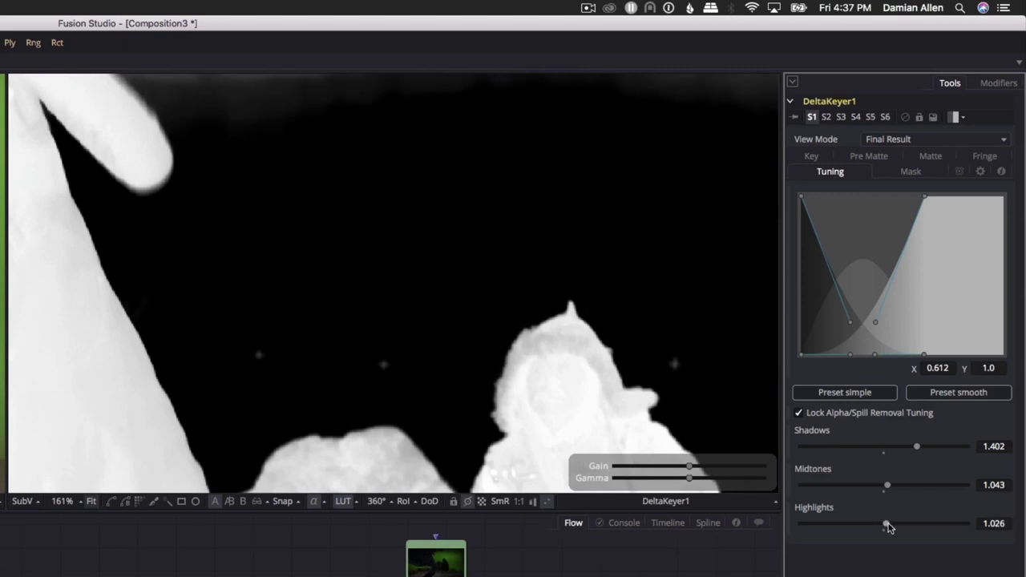
pyautogui.moveTo(671, 366); pyautogui.dragTo(478, 208)
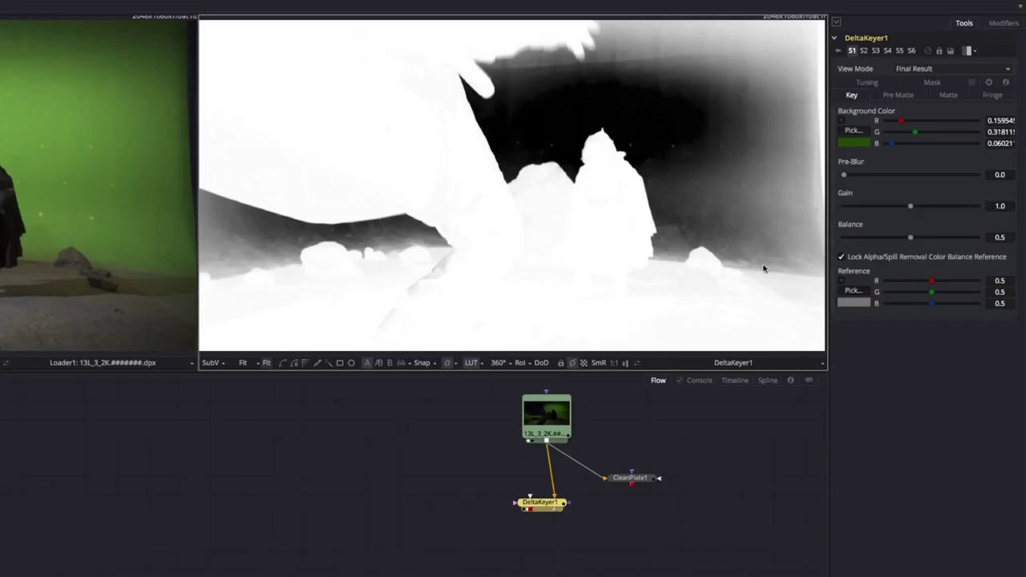
# Step: Wire CleanPlate1's output into DeltaKeyer1 as its Clean Plate input
pyautogui.moveTo(635, 489); pyautogui.dragTo(577, 550)
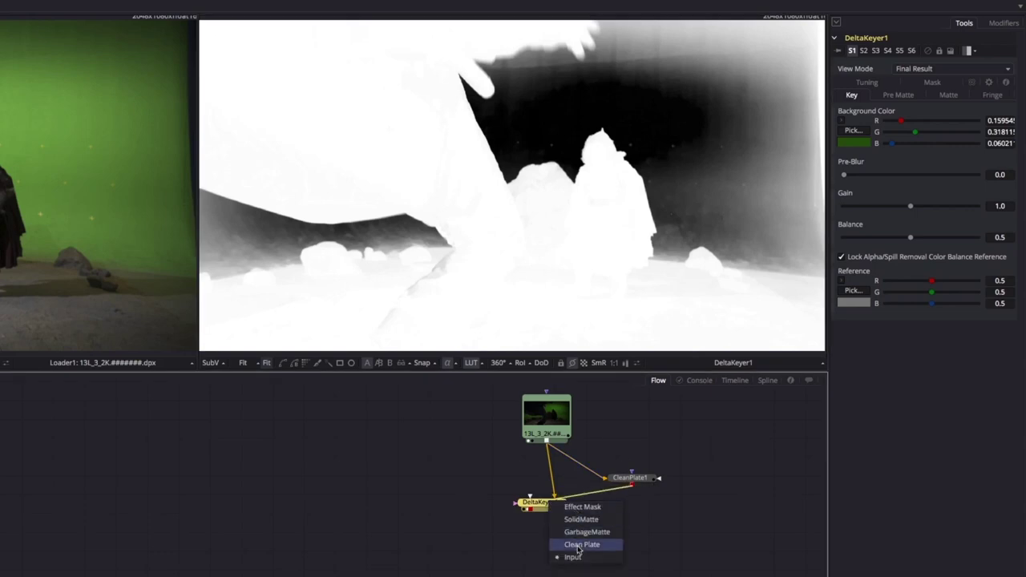
pyautogui.click(578, 546)
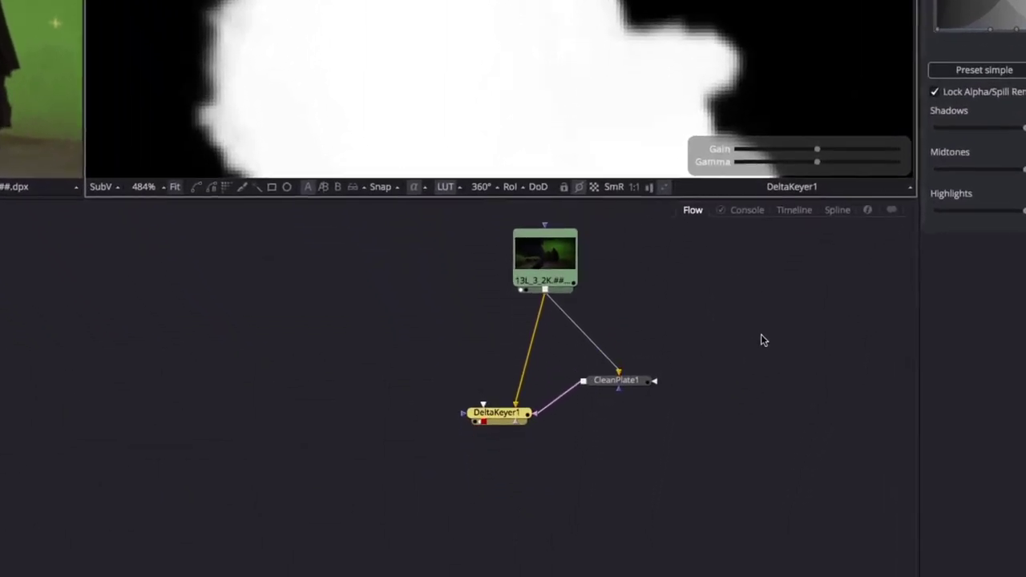
# Step: Add a router on the footage link and wrap the keyer, clean plate and router in an Underlay
pyautogui.keyDown('alt'); pyautogui.click(530, 344); pyautogui.keyUp('alt')
pyautogui.moveTo(530, 345); pyautogui.dragTo(609, 347)
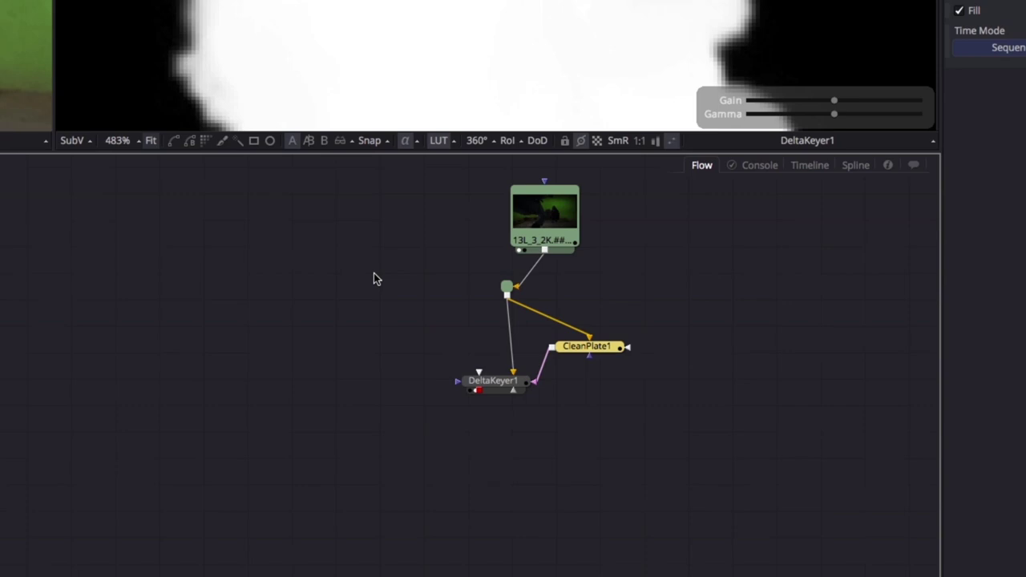
pyautogui.moveTo(373, 279); pyautogui.dragTo(666, 460)
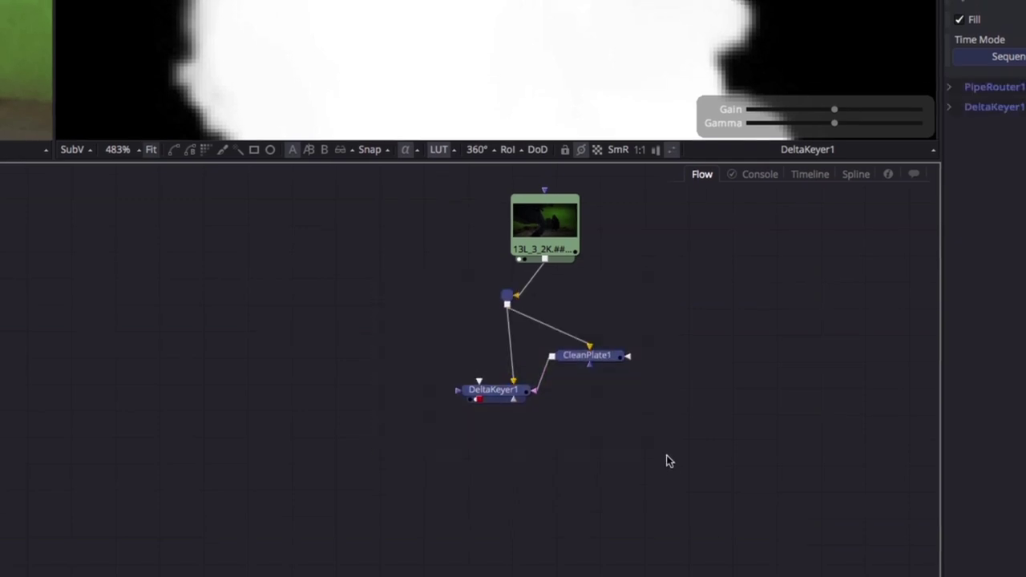
pyautogui.hotkey('ctrl', 'space')
pyautogui.write('clea')
pyautogui.press('BackSpace')
pyautogui.press('BackSpace')
pyautogui.press('BackSpace')
pyautogui.press('BackSpace')
pyautogui.write('und')
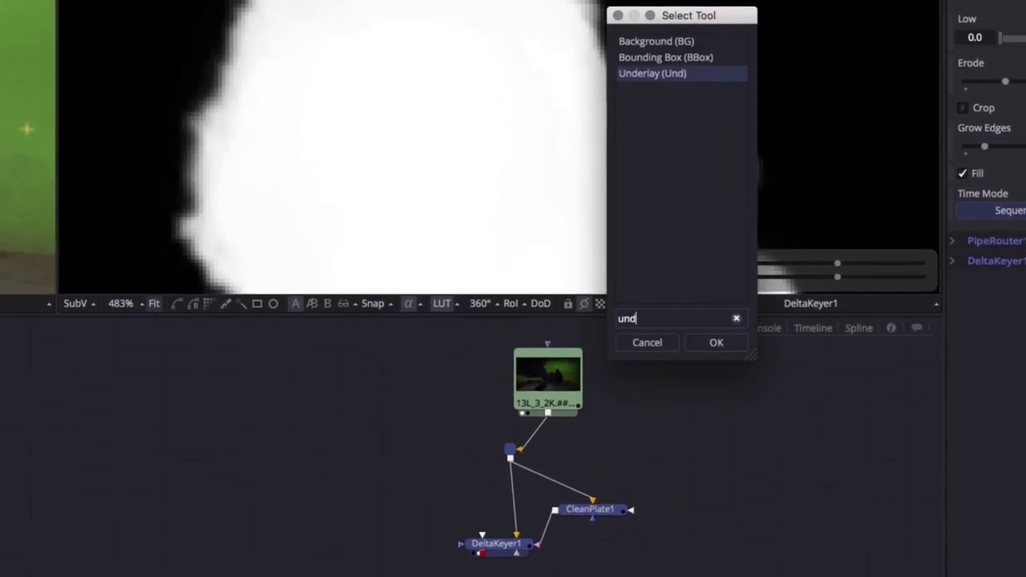
pyautogui.press('Return')
# Step: Name the underlay group Edge_Matte and move it to the left
pyautogui.moveTo(565, 430); pyautogui.dragTo(419, 446)
pyautogui.press('F2')
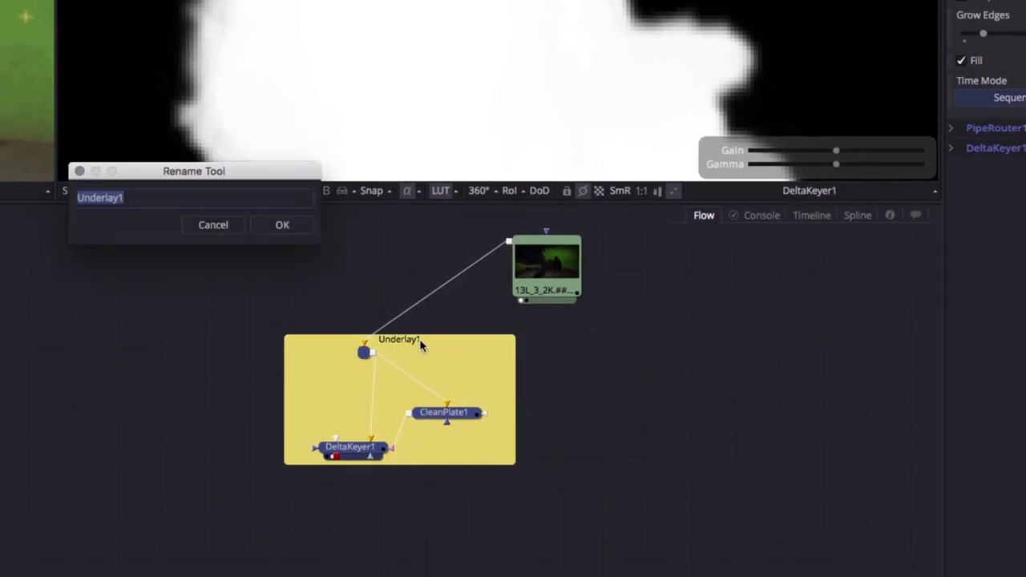
pyautogui.write('Edge_Matte')
pyautogui.press('Return')
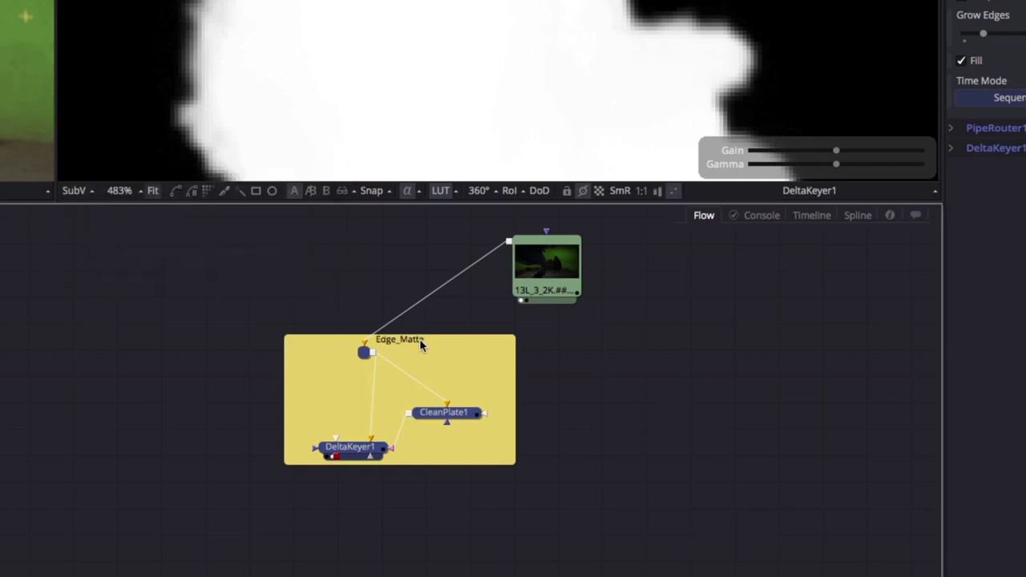
pyautogui.moveTo(421, 344); pyautogui.dragTo(365, 356)
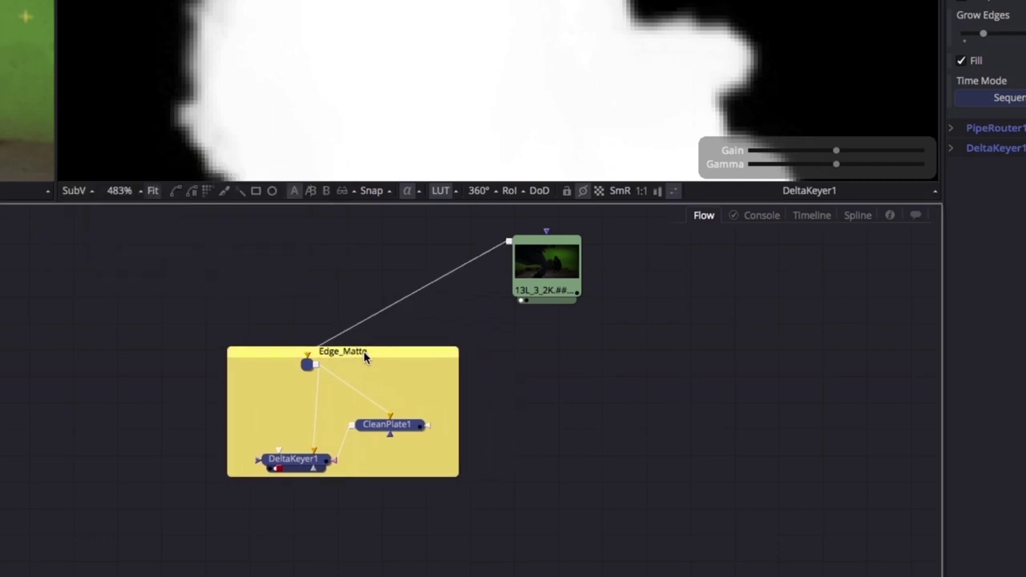
# Step: Paste a duplicate group beside it, feed it the footage, and name it Core_Matte
pyautogui.click(569, 385)
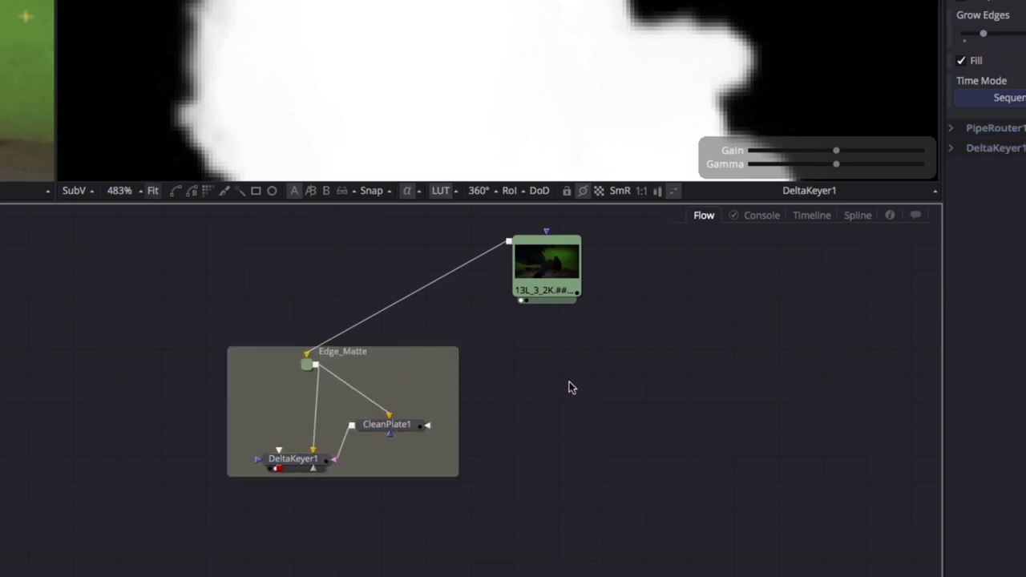
pyautogui.hotkey('ctrl', 'v')
pyautogui.moveTo(535, 378); pyautogui.dragTo(565, 376)
pyautogui.click(552, 354)
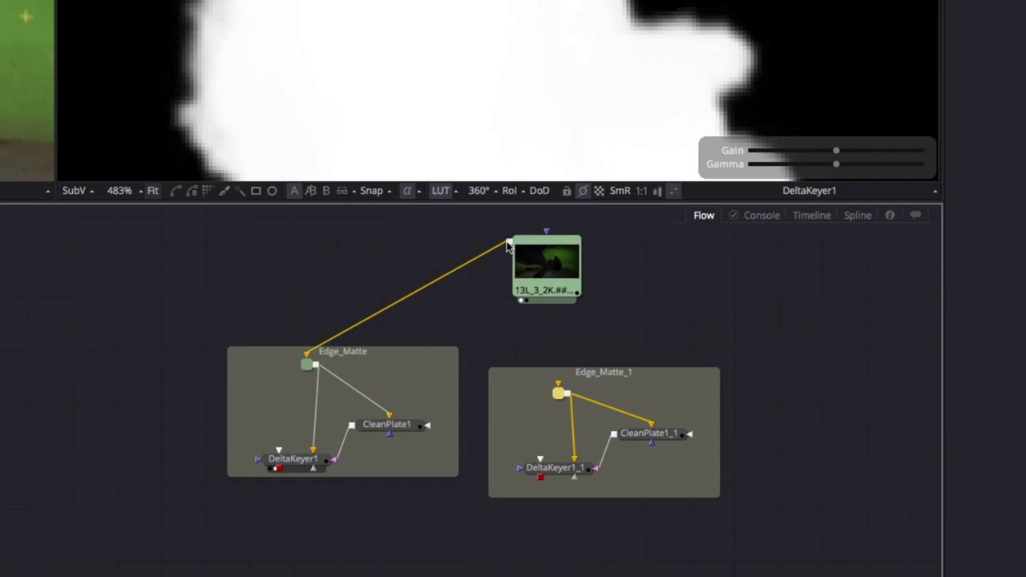
pyautogui.moveTo(522, 301); pyautogui.dragTo(558, 392)
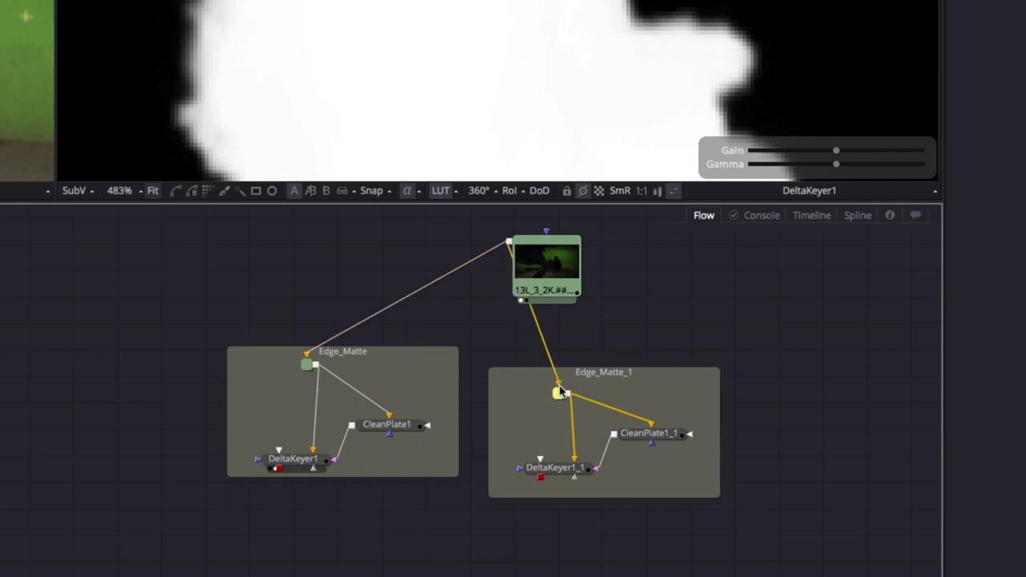
pyautogui.doubleClick(614, 379)
pyautogui.write('Co')
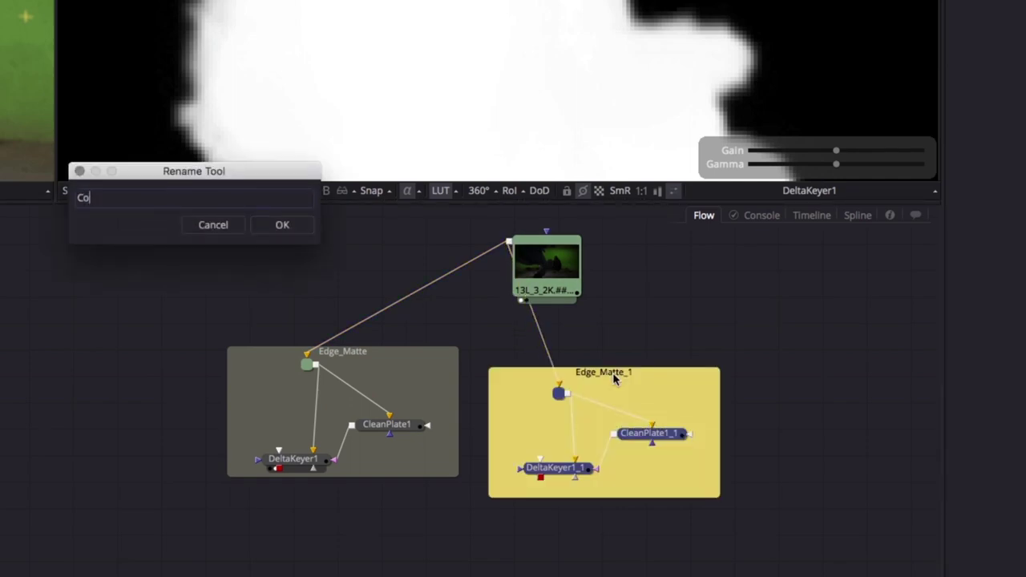
pyautogui.write('re_Matte')
pyautogui.press('Return')
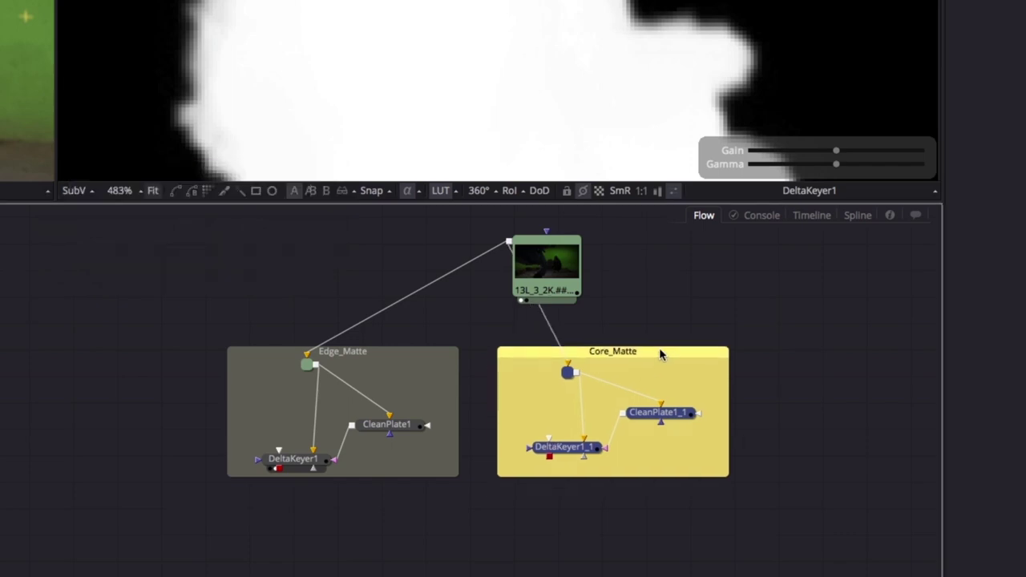
# Step: On DeltaKeyer1_1's Matte tab, lower Threshold High to 0.876, checking the matte with viewer gamma
pyautogui.click(559, 469)
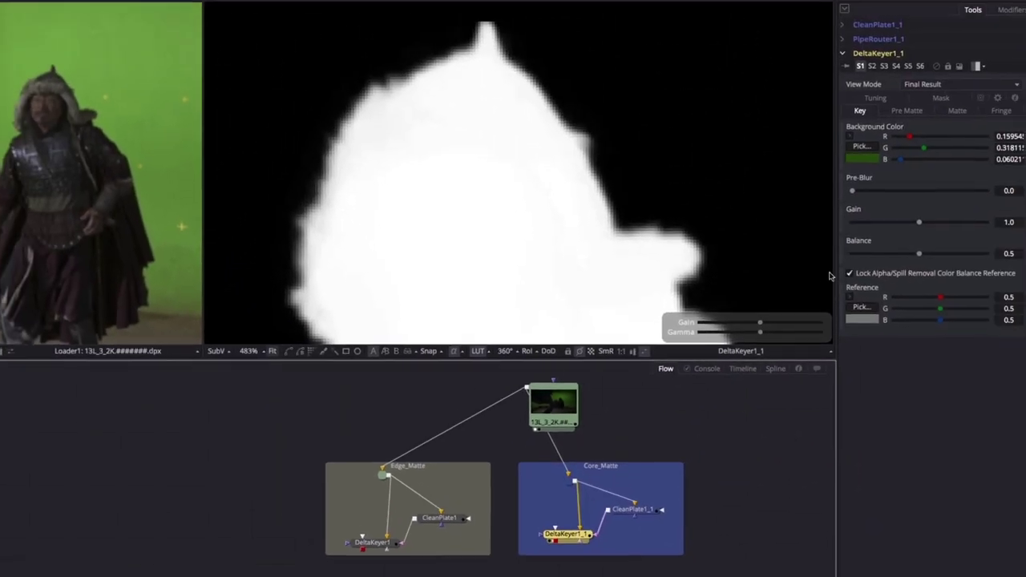
pyautogui.click(991, 40)
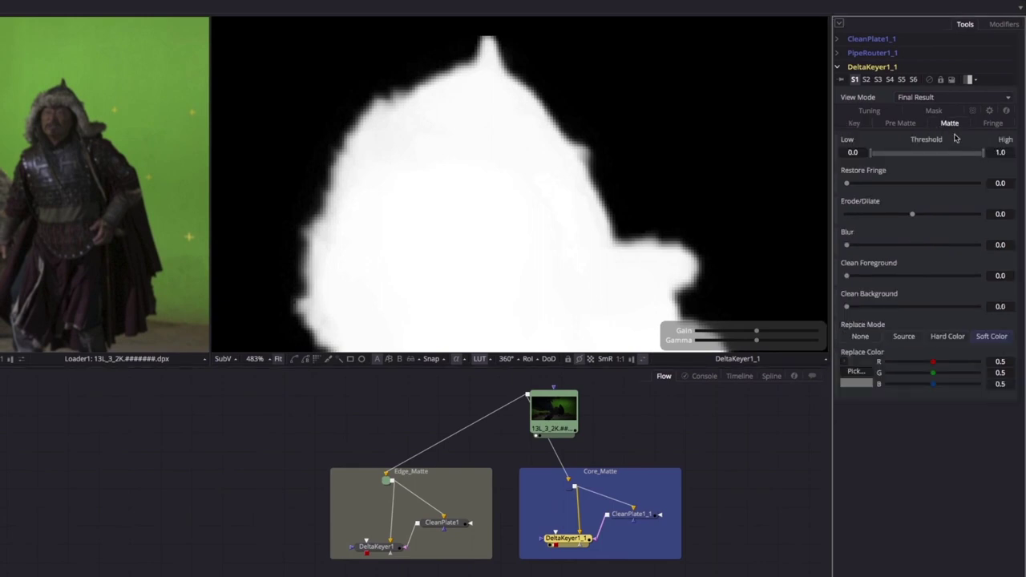
pyautogui.moveTo(985, 153); pyautogui.dragTo(953, 152)
pyautogui.hotkey('ctrl', 'f')
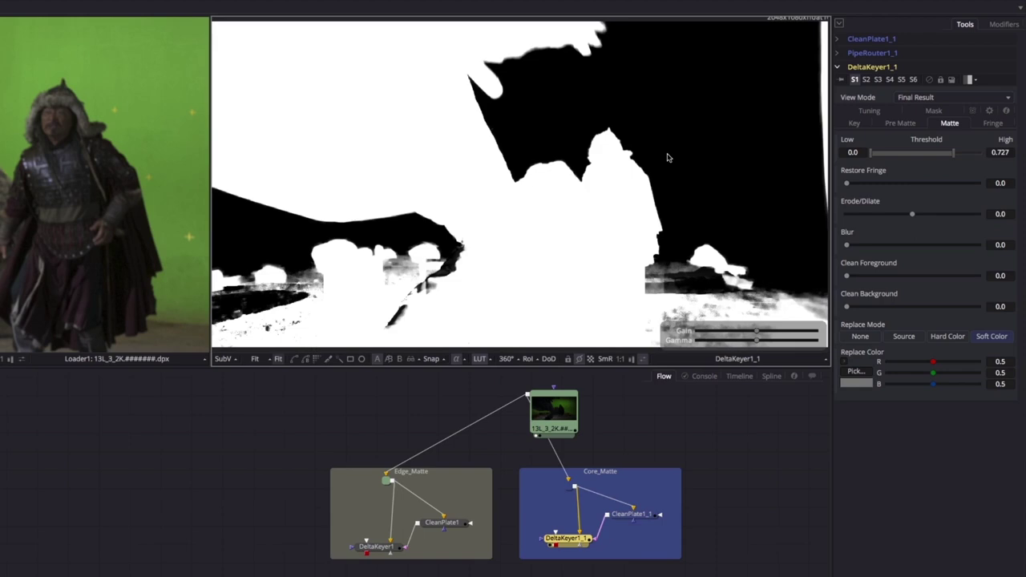
pyautogui.moveTo(761, 346); pyautogui.dragTo(724, 346)
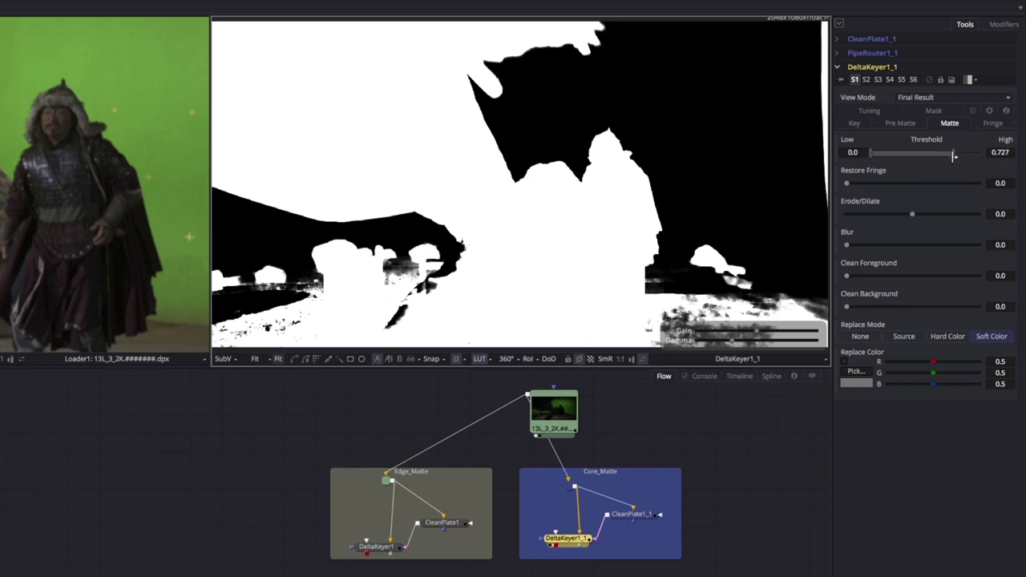
pyautogui.moveTo(954, 152); pyautogui.dragTo(970, 155)
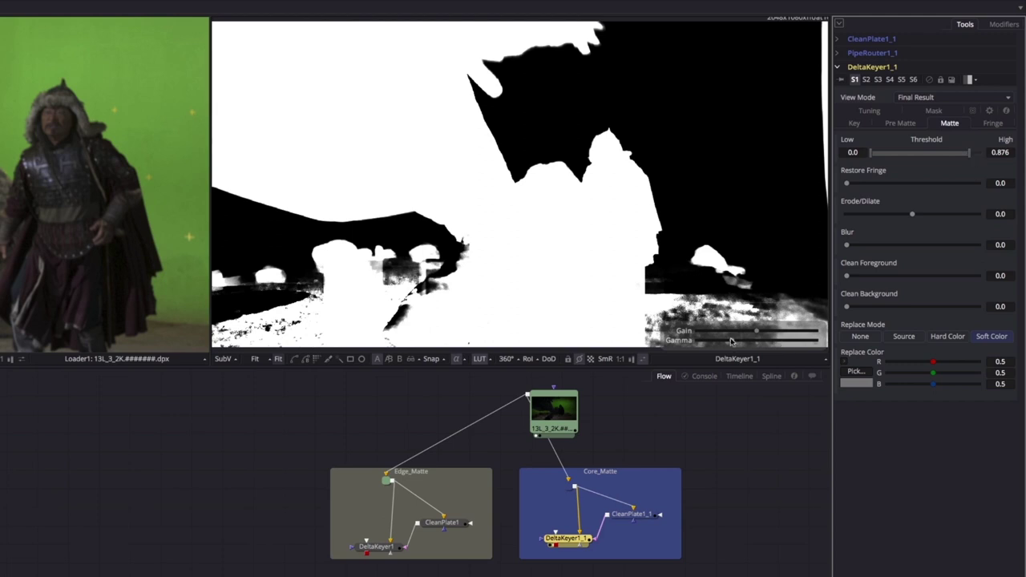
pyautogui.moveTo(732, 341); pyautogui.dragTo(830, 350)
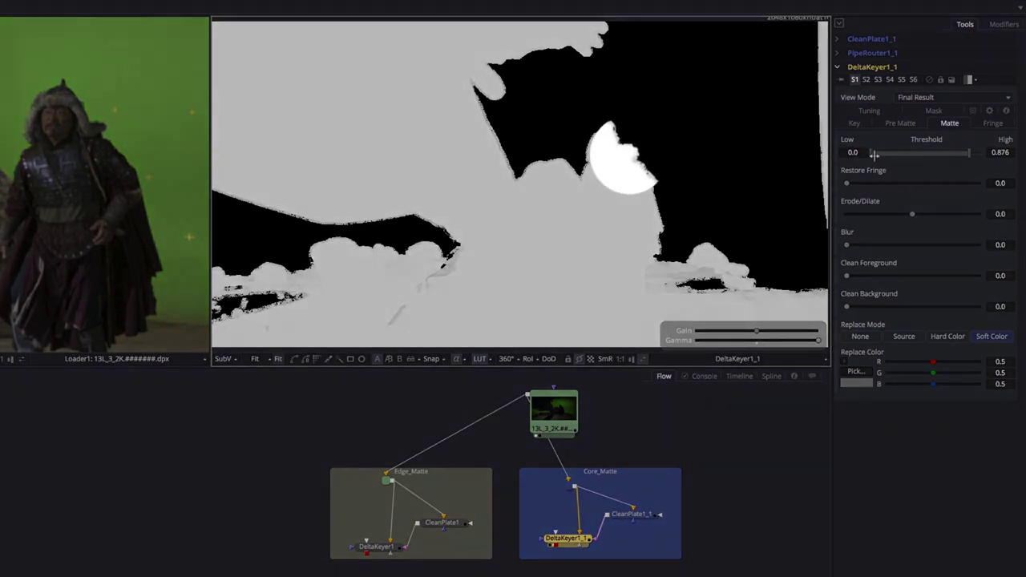
# Step: Raise the keyer's Threshold Low to 0.031 to clean the background
pyautogui.moveTo(869, 153); pyautogui.dragTo(870, 155)
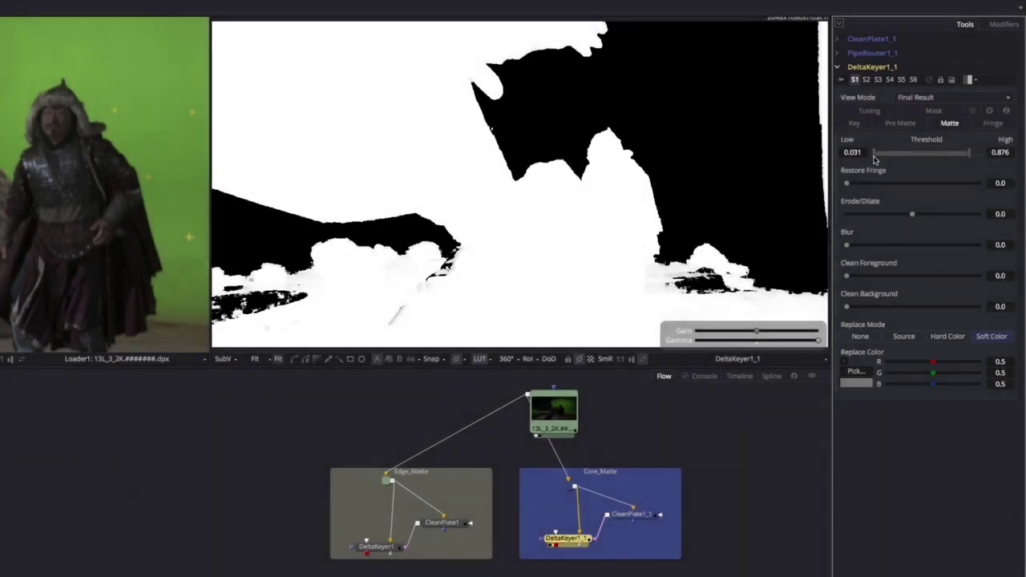
pyautogui.scroll(5, 641, 176)
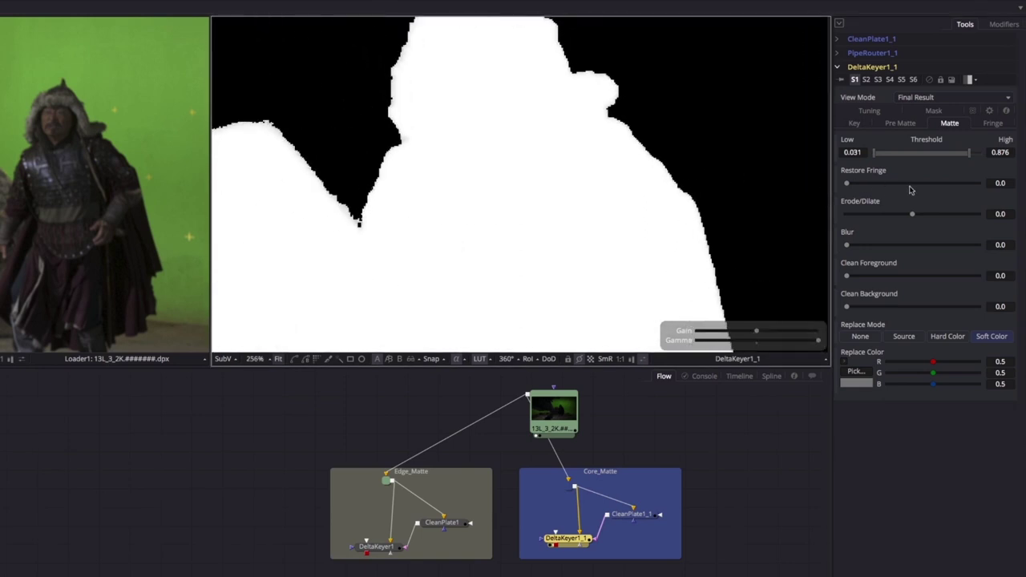
pyautogui.scroll(3, 518, 160)
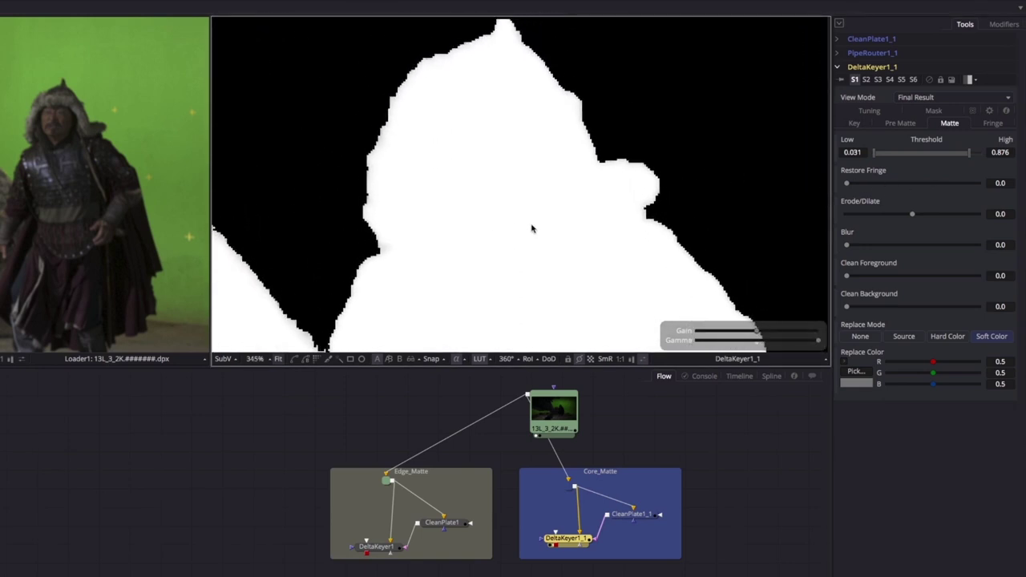
pyautogui.scroll(1, 532, 231)
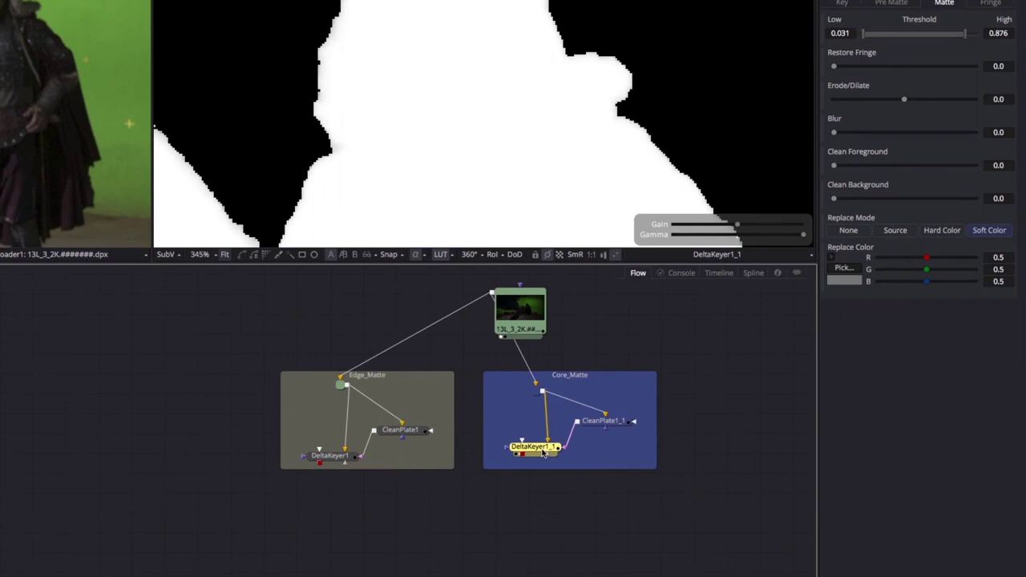
pyautogui.hotkey('shift', 'space')
pyautogui.write('und')
pyautogui.write('ero')
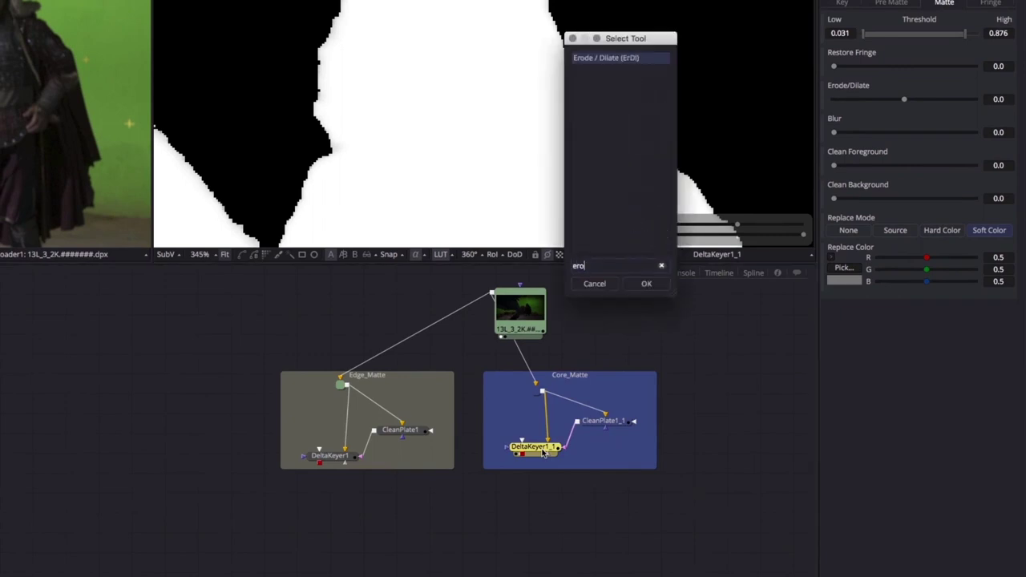
# Step: Add ErodeDilate1 after DeltaKeyer1_1 and set its Amount to -0.00137, checking the matte edges
pyautogui.press('Return')
pyautogui.moveTo(544, 473); pyautogui.dragTo(546, 499)
pyautogui.press('1')
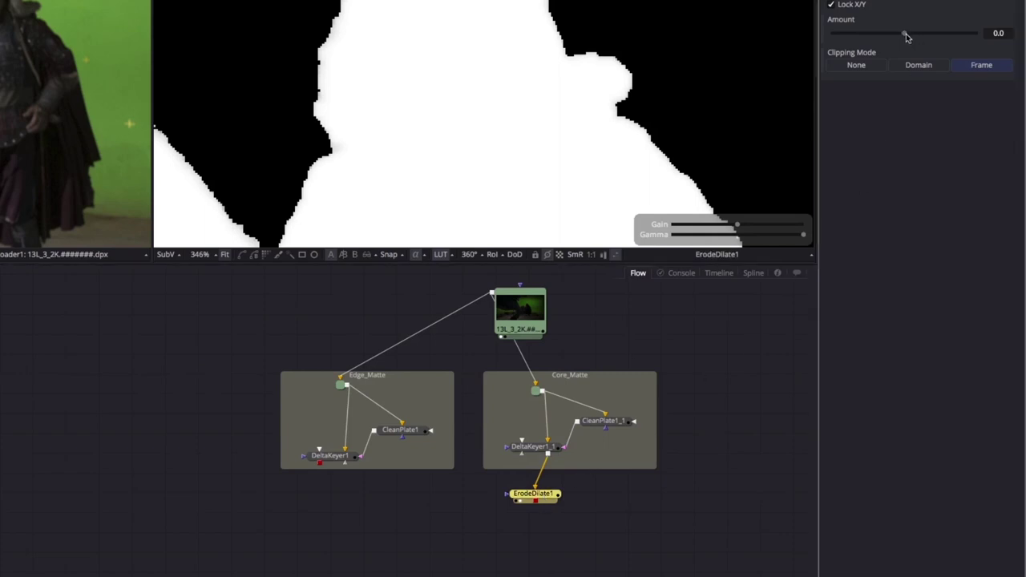
pyautogui.moveTo(906, 33); pyautogui.dragTo(896, 34)
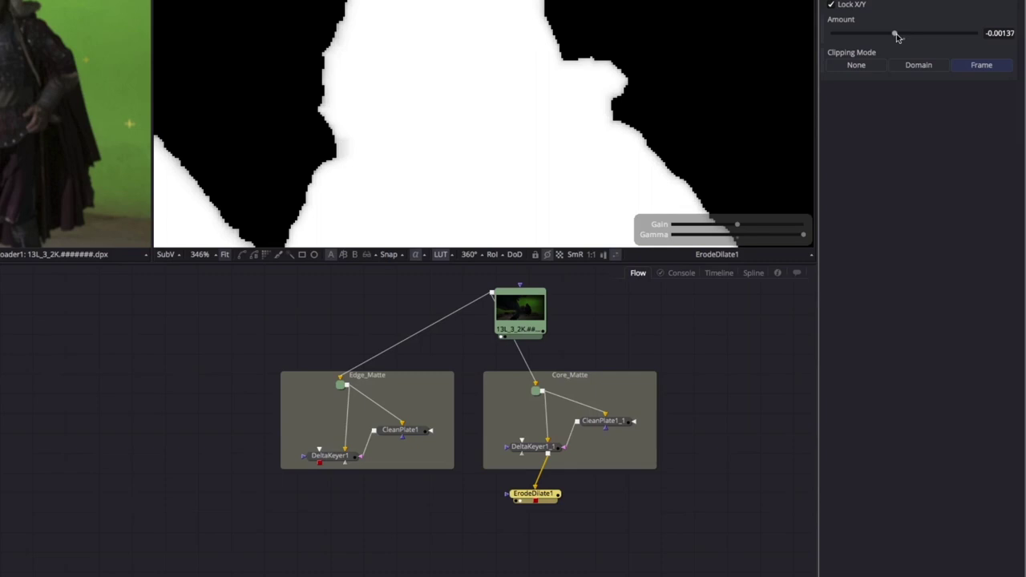
pyautogui.click(735, 238)
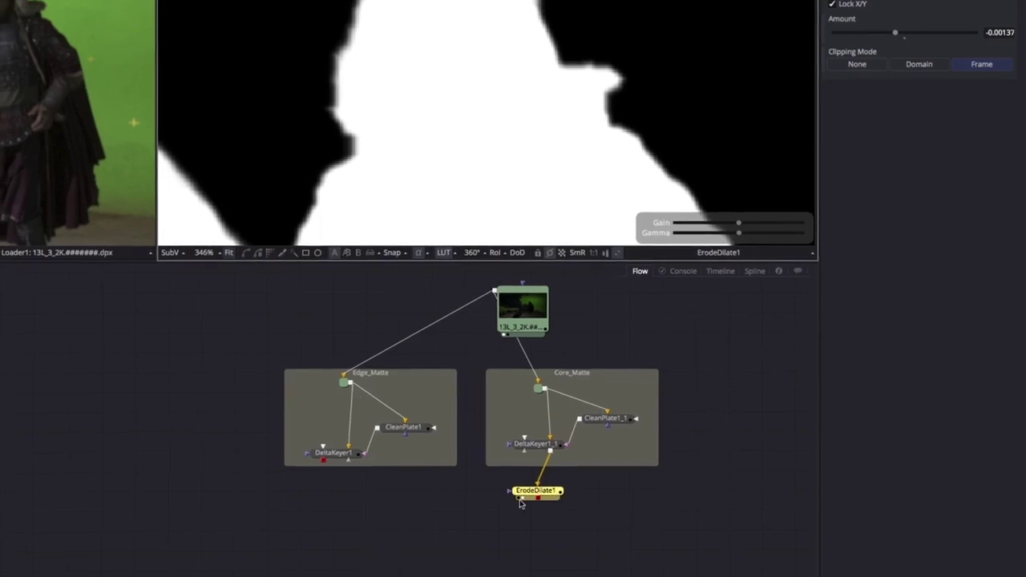
pyautogui.click(391, 400)
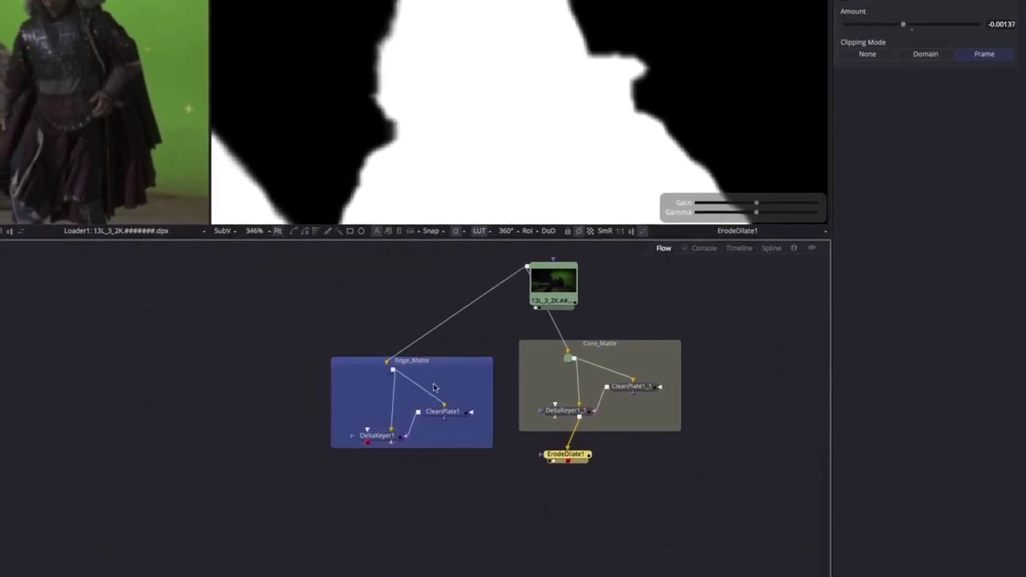
# Step: Move the Edge_Matte group down and wire ErodeDilate1's output into the edge keyer
pyautogui.moveTo(433, 388); pyautogui.dragTo(435, 464)
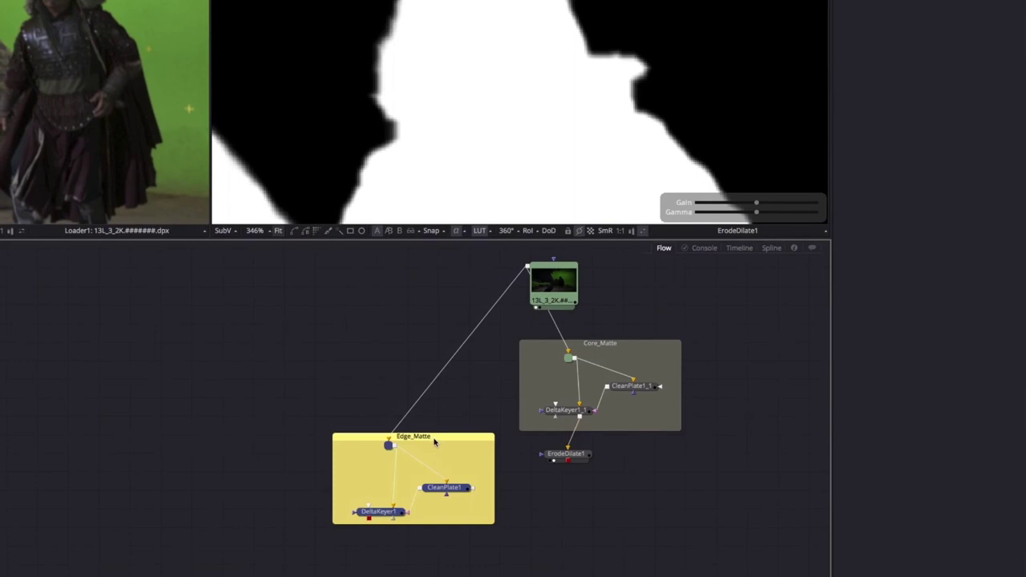
pyautogui.click(568, 462)
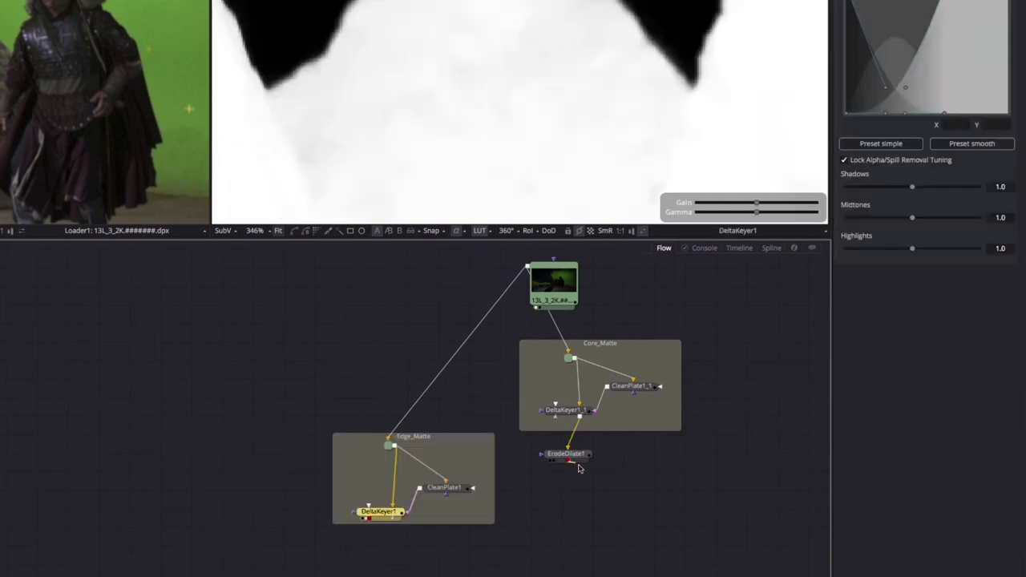
pyautogui.moveTo(569, 463); pyautogui.dragTo(379, 511)
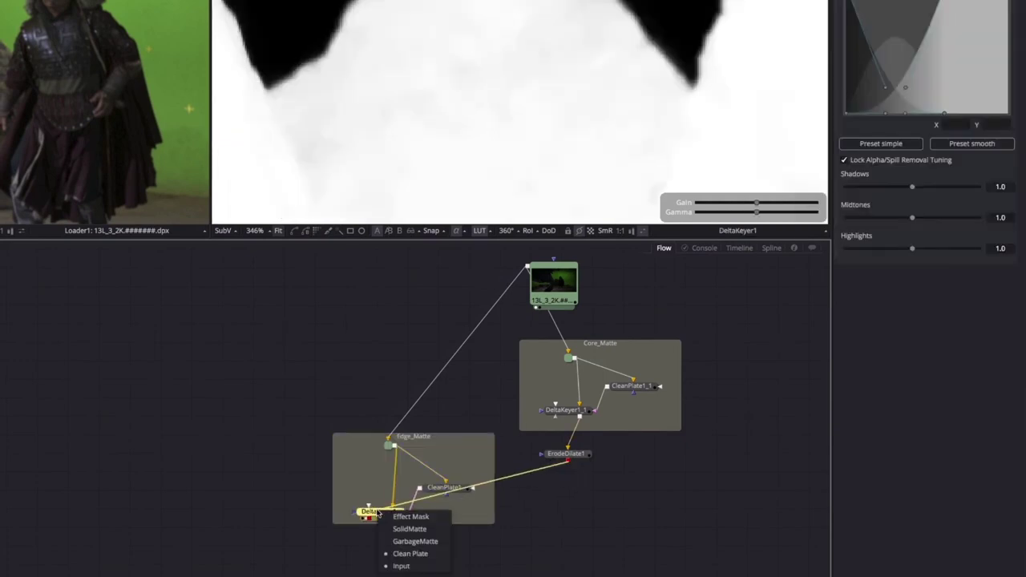
pyautogui.click(424, 532)
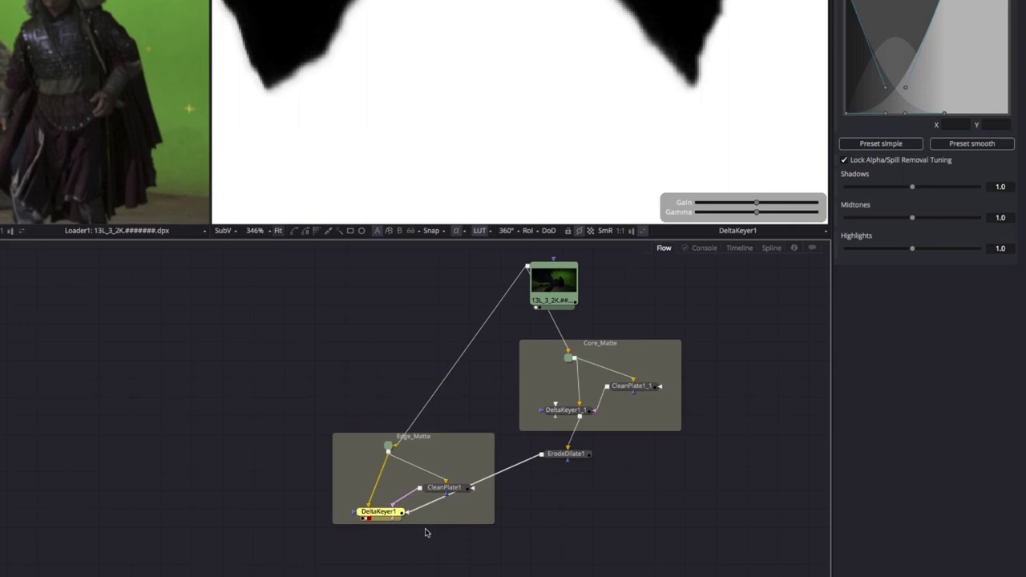
# Step: Add a Blur1 node after ErodeDilate1, placed just below it
pyautogui.click(570, 456)
pyautogui.hotkey('shift', 'space')
pyautogui.write('blu')
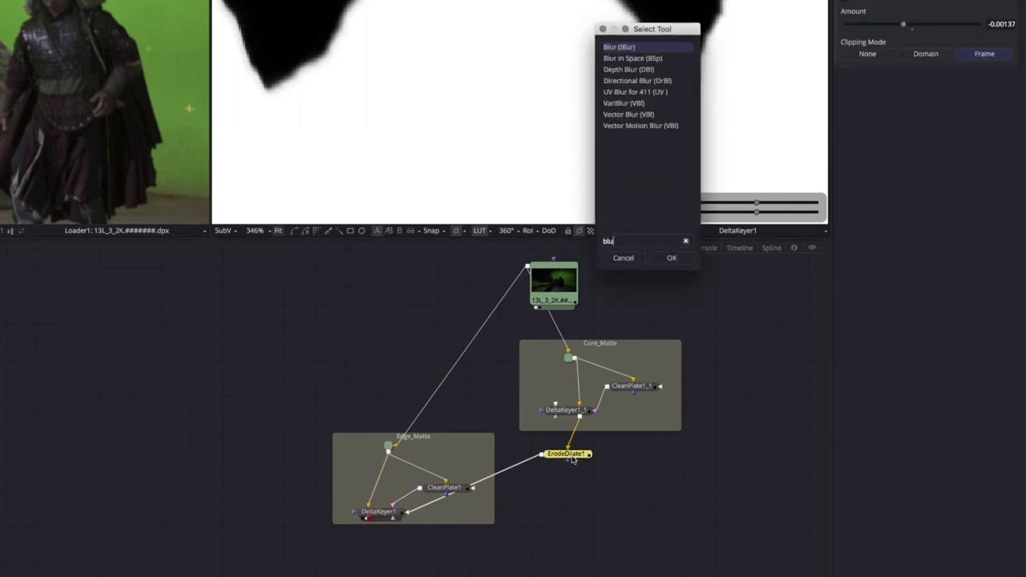
pyautogui.press('Return')
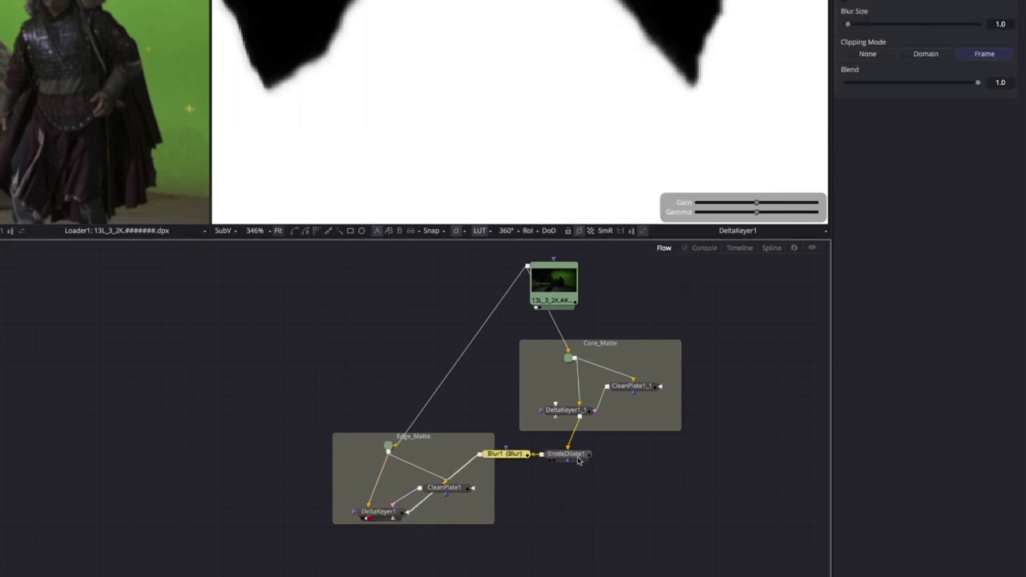
pyautogui.moveTo(497, 455); pyautogui.dragTo(559, 475)
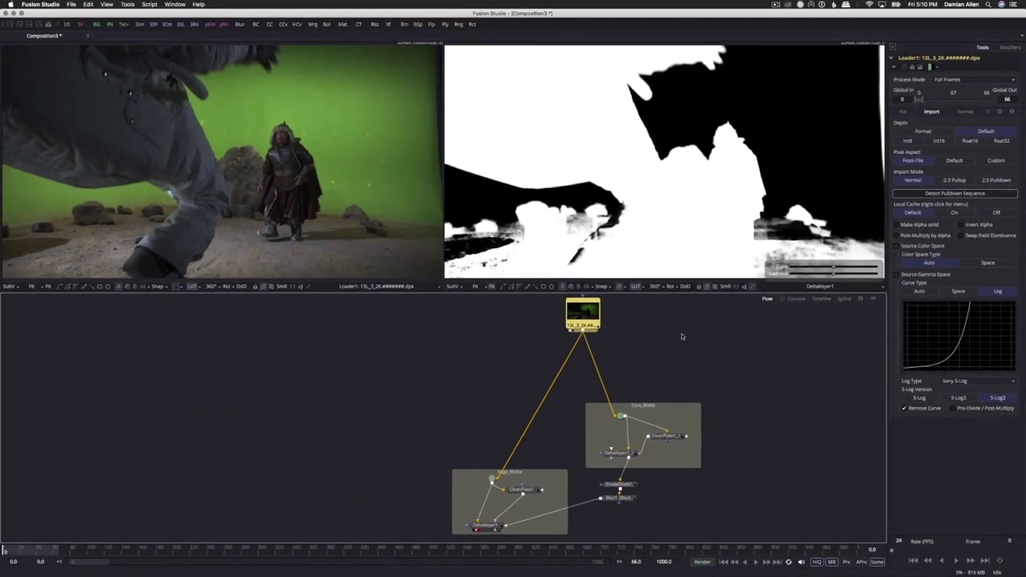
pyautogui.click(679, 346)
# Step: Add DeltaKeyer2 with the green-screen footage as main input and sample the green as key colour
pyautogui.hotkey('shift', 'space')
pyautogui.write('del')
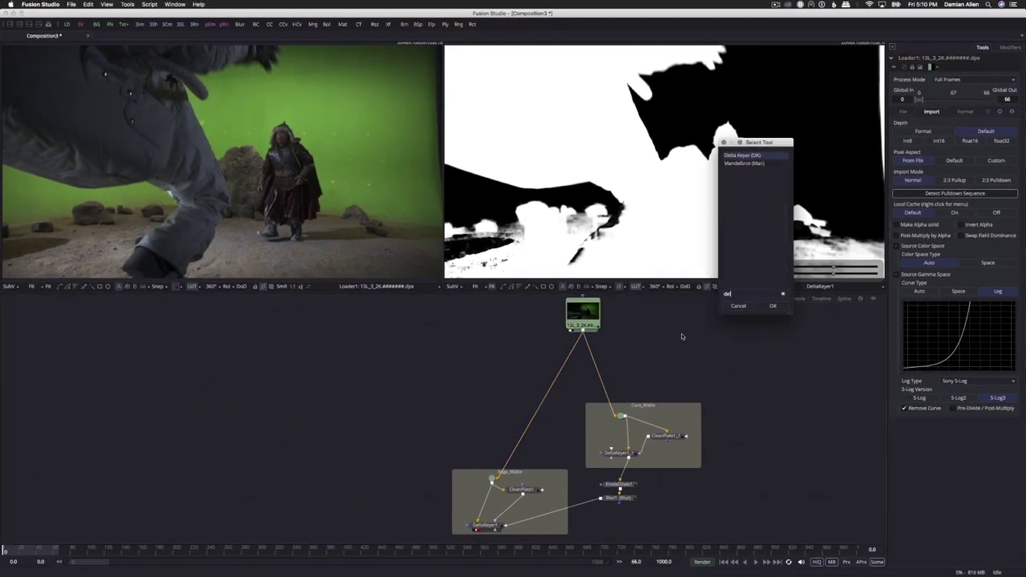
pyautogui.press('Return')
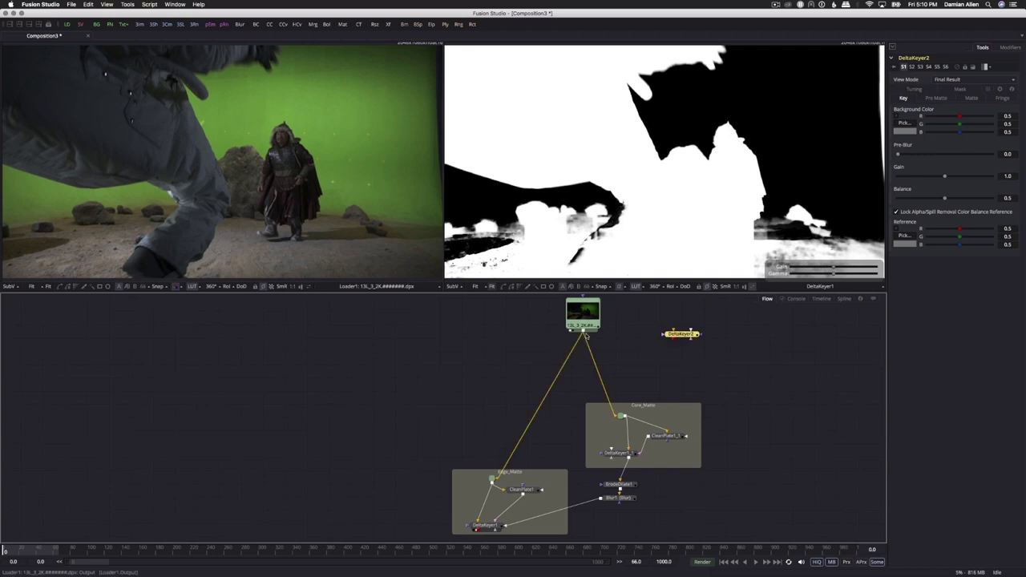
pyautogui.moveTo(584, 332); pyautogui.dragTo(683, 335)
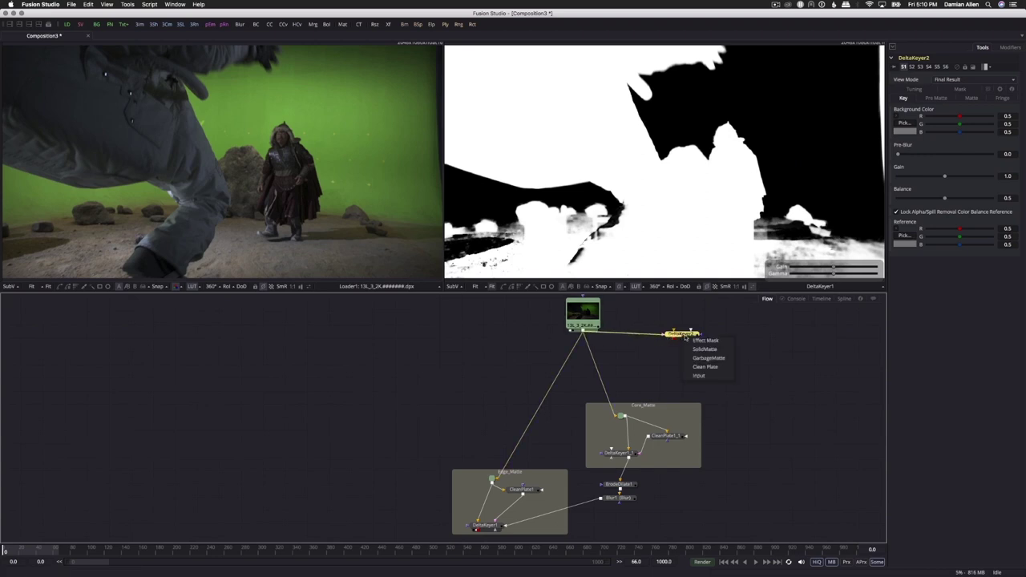
pyautogui.click(699, 375)
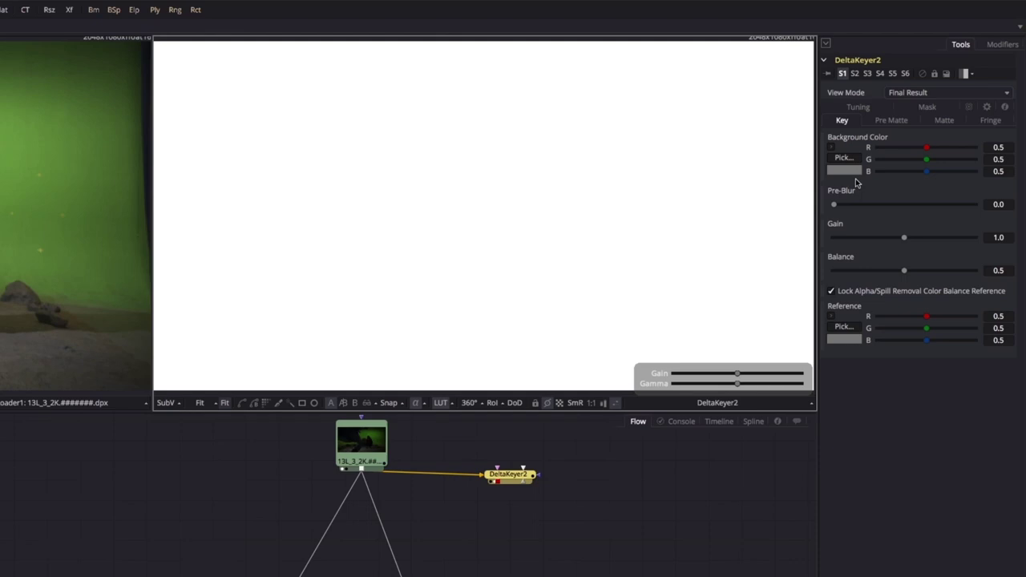
pyautogui.moveTo(822, 279); pyautogui.dragTo(812, 310)
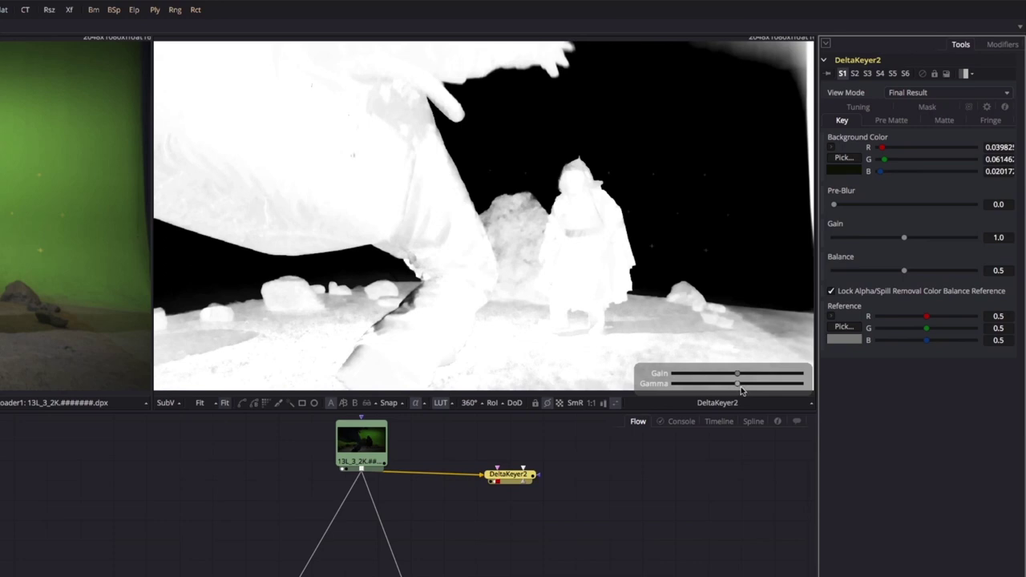
# Step: Raise DeltaKeyer2's matte Threshold Low to 0.046 to clear the background
pyautogui.moveTo(741, 386); pyautogui.dragTo(767, 392)
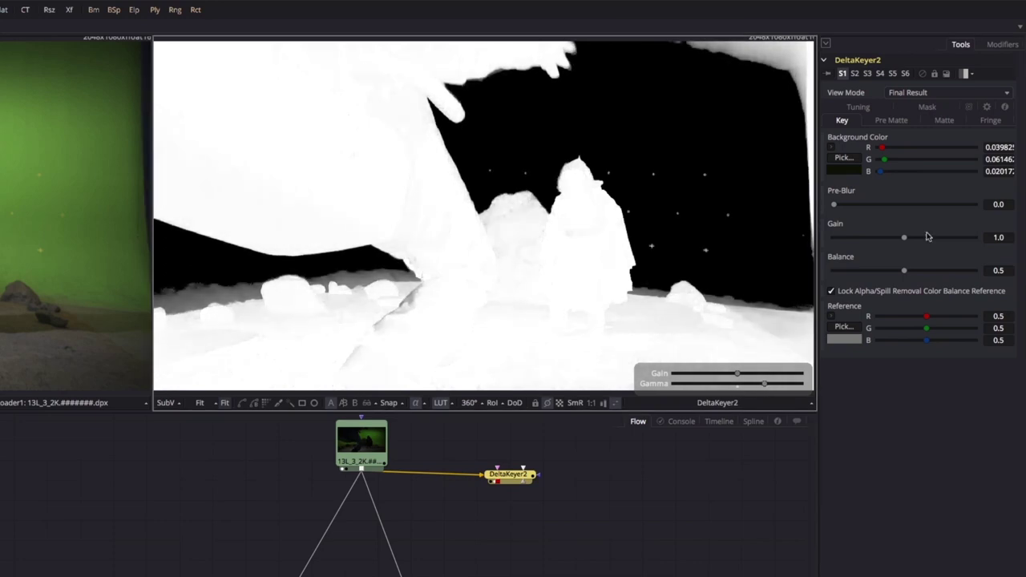
pyautogui.click(945, 122)
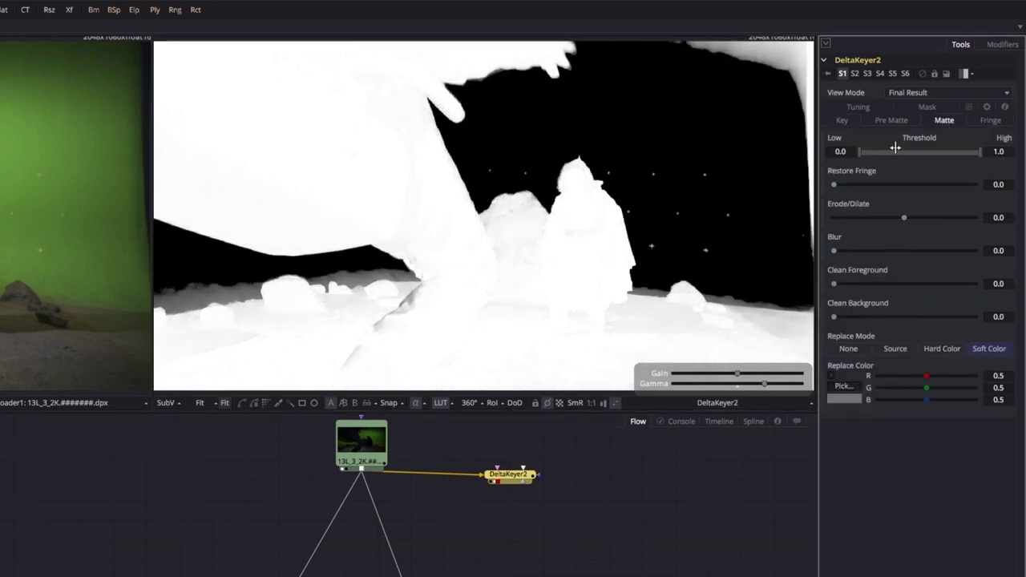
pyautogui.moveTo(856, 152); pyautogui.dragTo(862, 152)
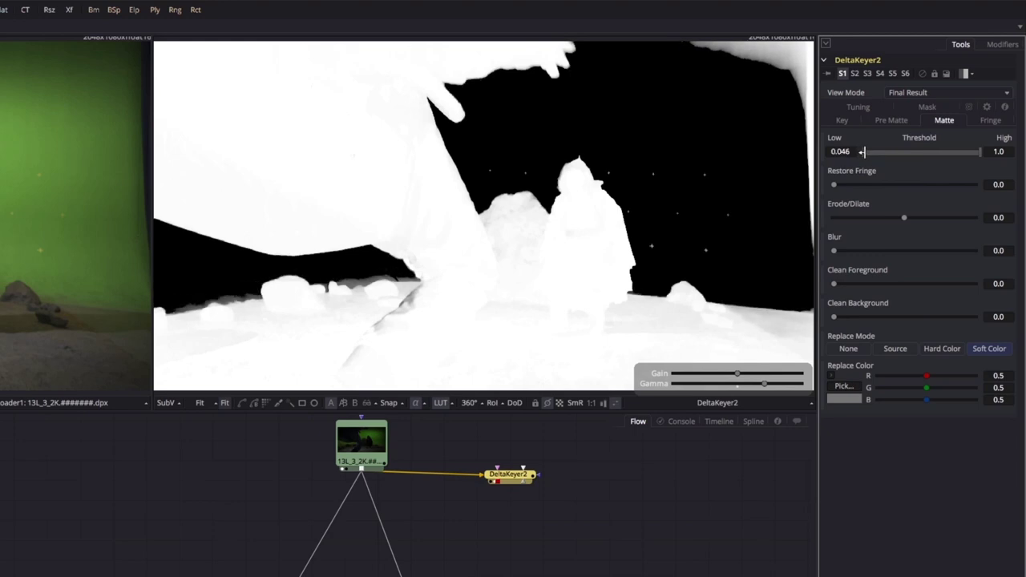
pyautogui.click(738, 385)
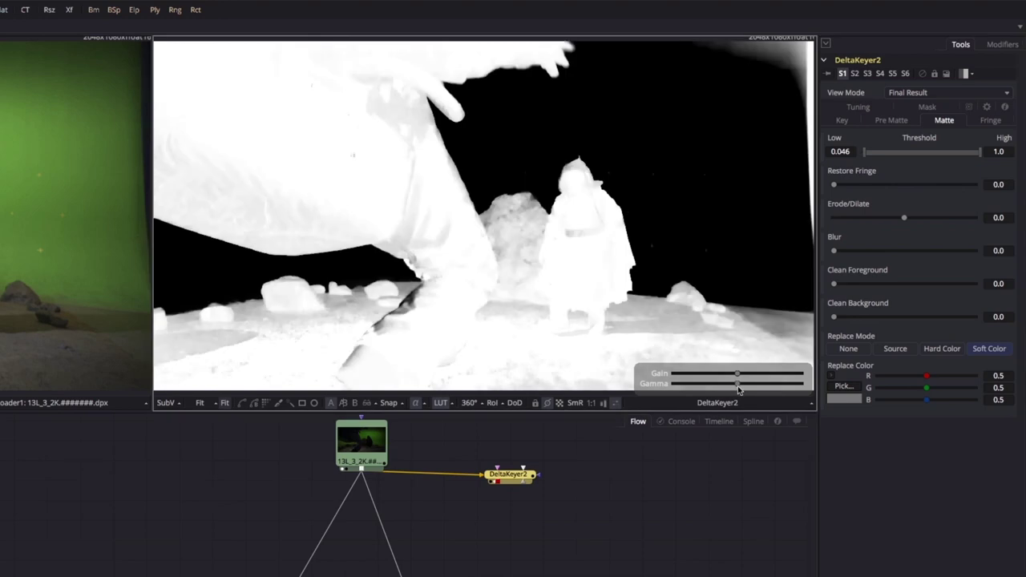
pyautogui.moveTo(505, 477); pyautogui.dragTo(496, 496)
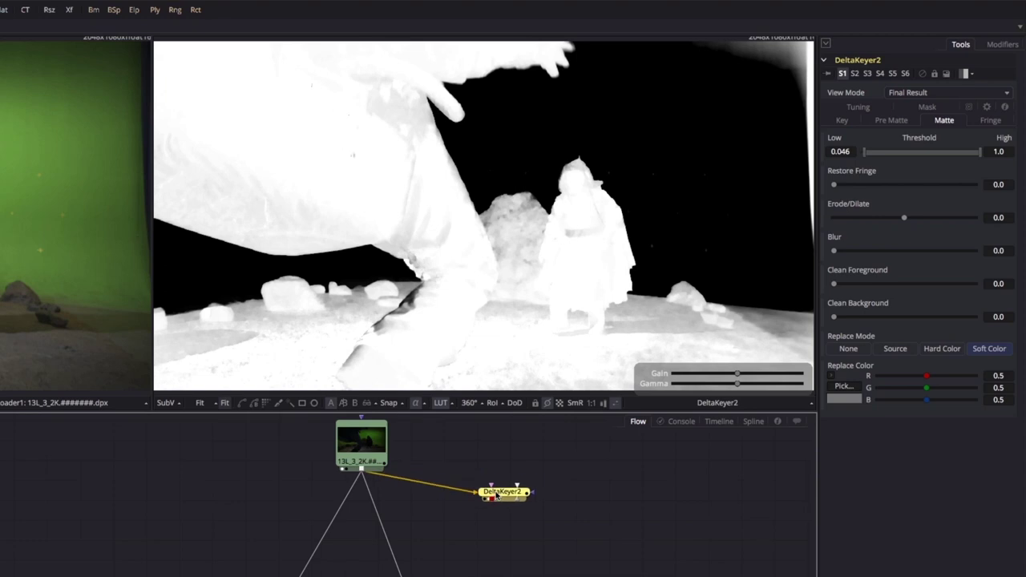
# Step: Paste a duplicate keyer fed by the footage and lower its Threshold High for a solid matte
pyautogui.hotkey('ctrl', 'v')
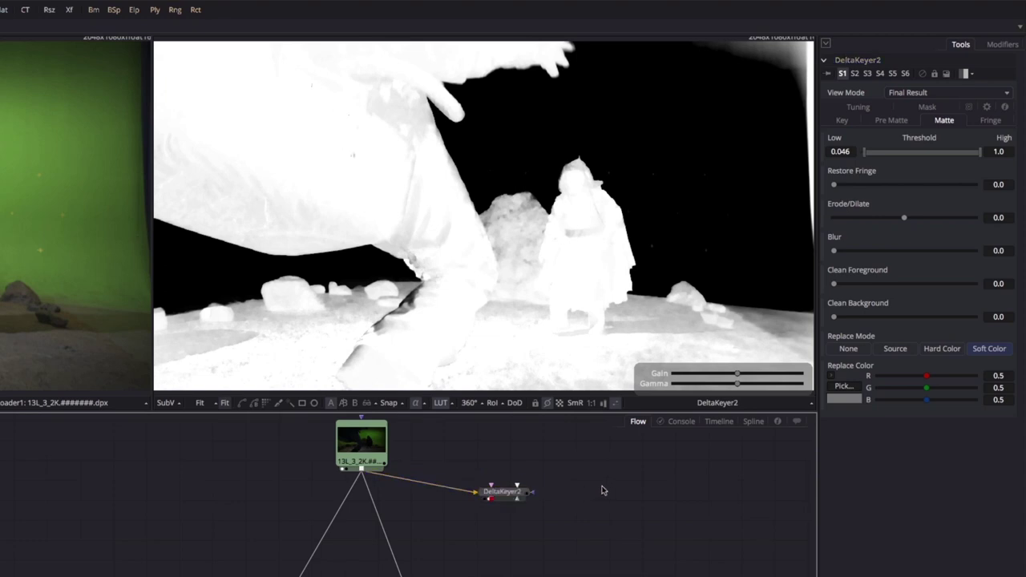
pyautogui.moveTo(361, 468); pyautogui.dragTo(621, 541)
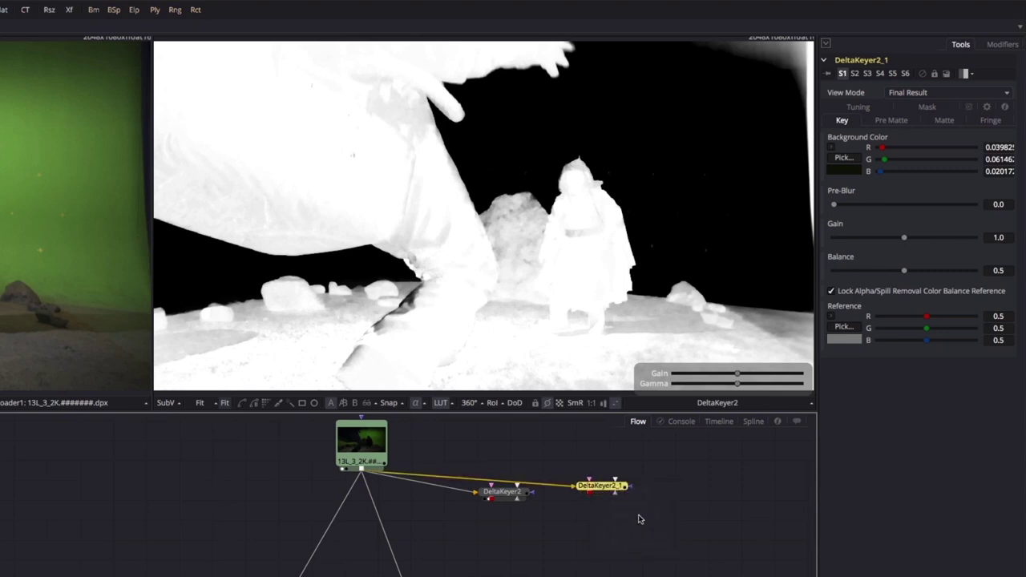
pyautogui.press('1')
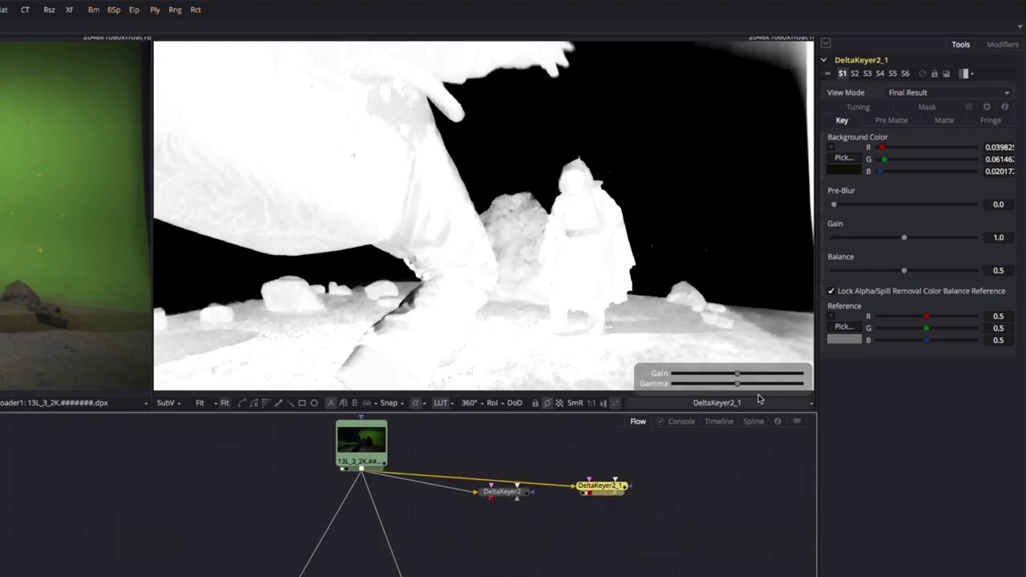
pyautogui.click(933, 121)
pyautogui.moveTo(982, 152); pyautogui.dragTo(899, 151)
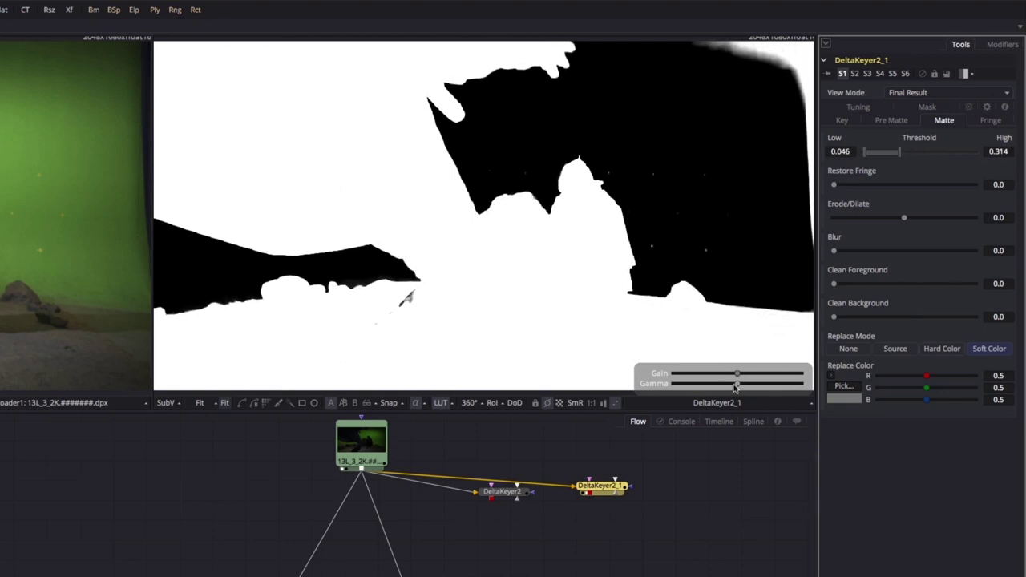
# Step: Add ErodeDilate2 with a slight erosion after DeltaKeyer2_1 and wire it into DeltaKeyer2's SolidMatte input
pyautogui.moveTo(737, 384)
pyautogui.mouseDown()
pyautogui.moveTo(682, 385)
pyautogui.moveTo(737, 386)
pyautogui.mouseUp()
pyautogui.moveTo(499, 502); pyautogui.dragTo(501, 539)
pyautogui.moveTo(600, 489); pyautogui.dragTo(552, 472)
pyautogui.hotkey('shift', 'space')
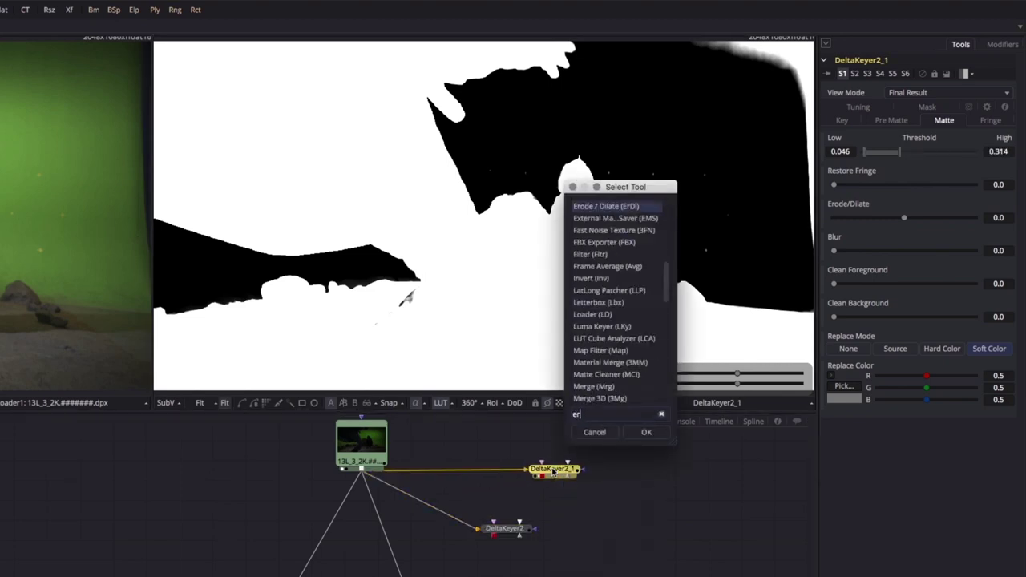
pyautogui.write('erode')
pyautogui.press('Return')
pyautogui.moveTo(619, 473); pyautogui.dragTo(557, 500)
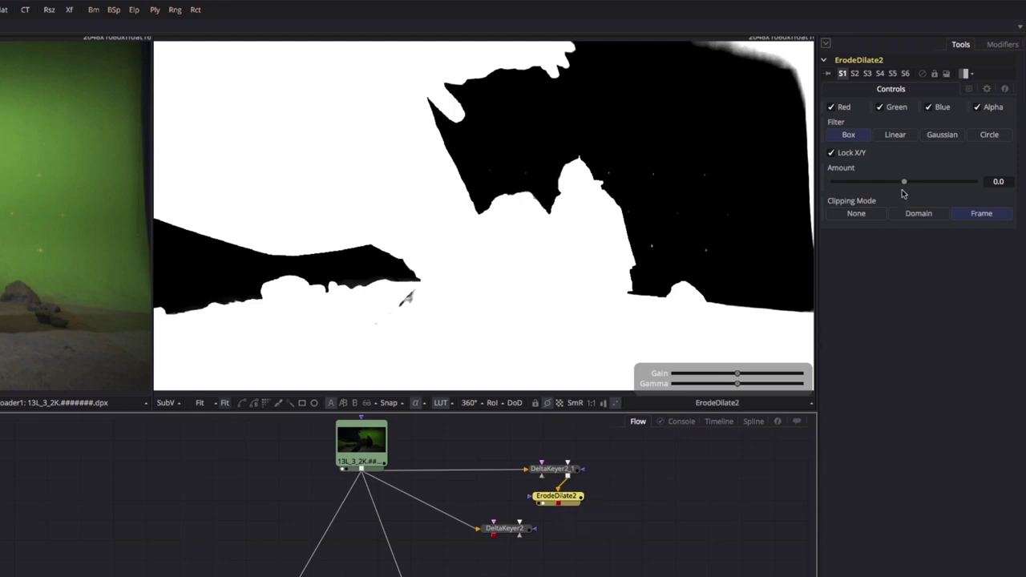
pyautogui.moveTo(904, 182); pyautogui.dragTo(895, 182)
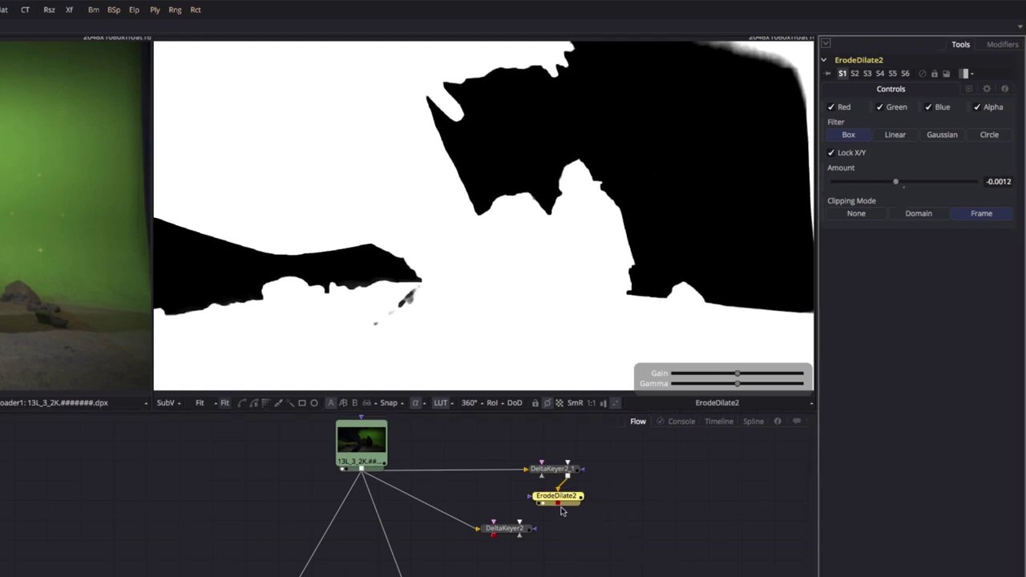
pyautogui.moveTo(558, 502); pyautogui.dragTo(515, 533)
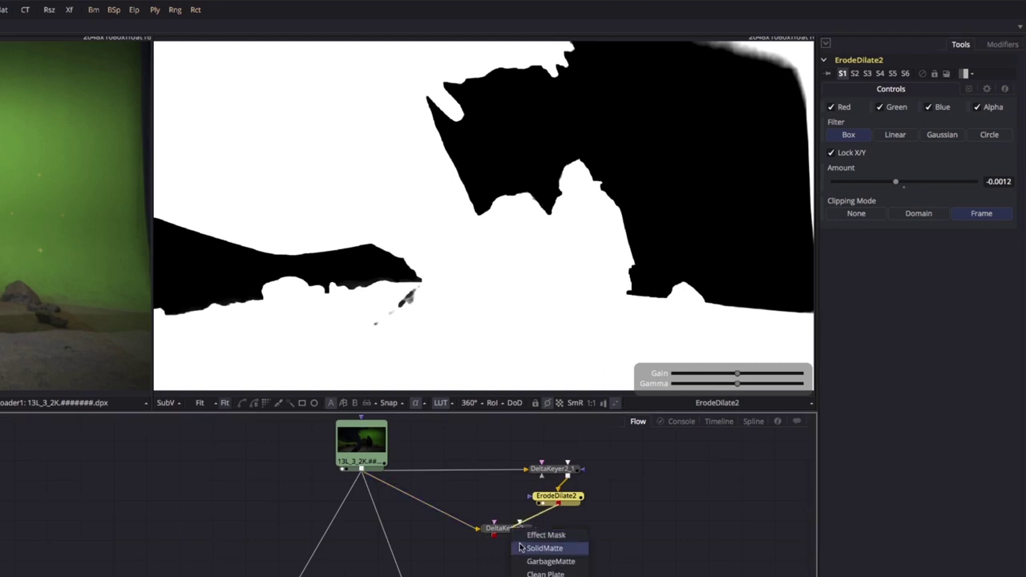
pyautogui.click(541, 548)
# Step: Insert Blur2 between ErodeDilate2 and DeltaKeyer2 with Blur Size 1.3
pyautogui.click(508, 531)
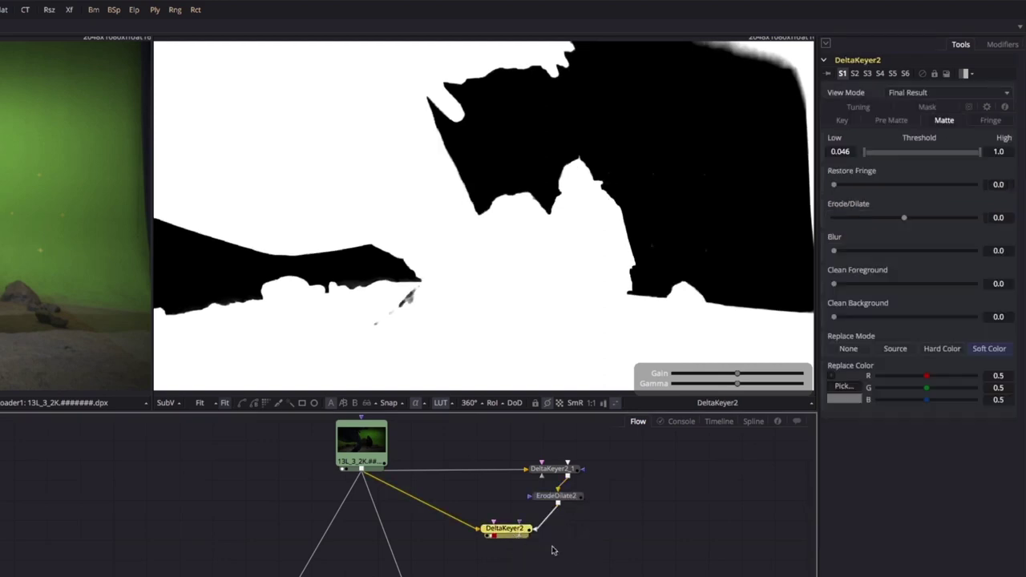
pyautogui.press('2')
pyautogui.scroll(5, 739, 290)
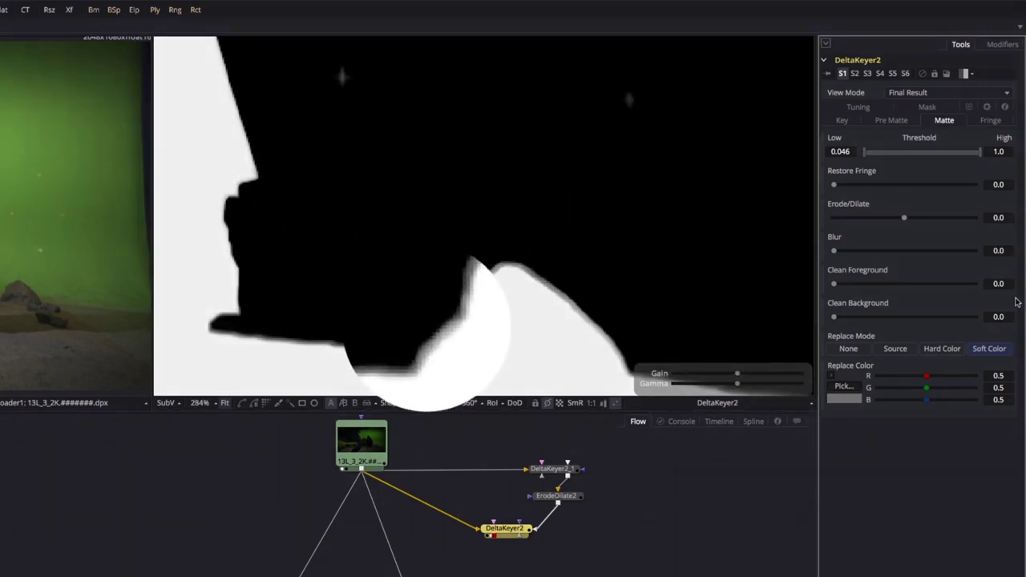
pyautogui.click(558, 499)
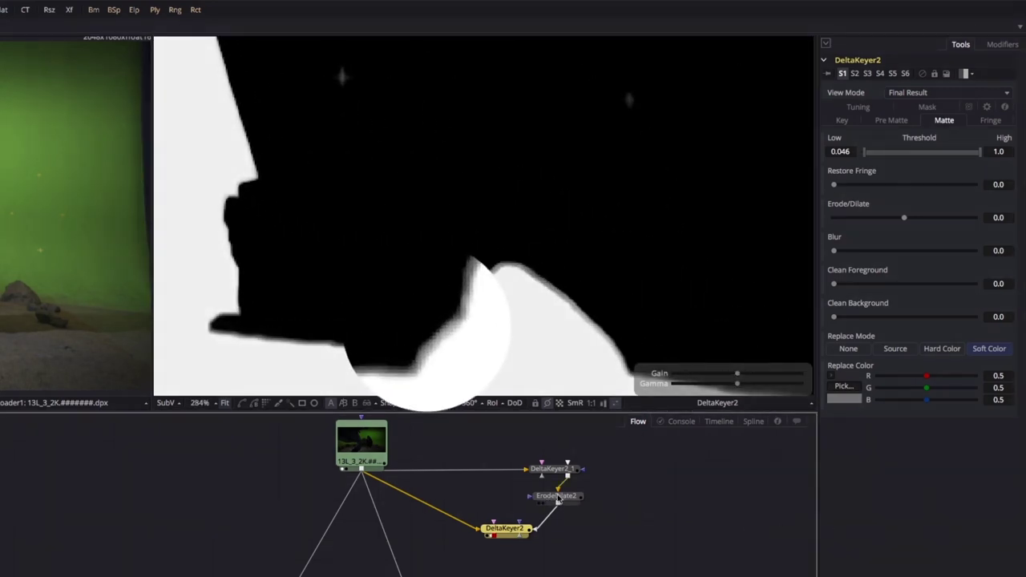
pyautogui.hotkey('shift', 'space')
pyautogui.write('blu')
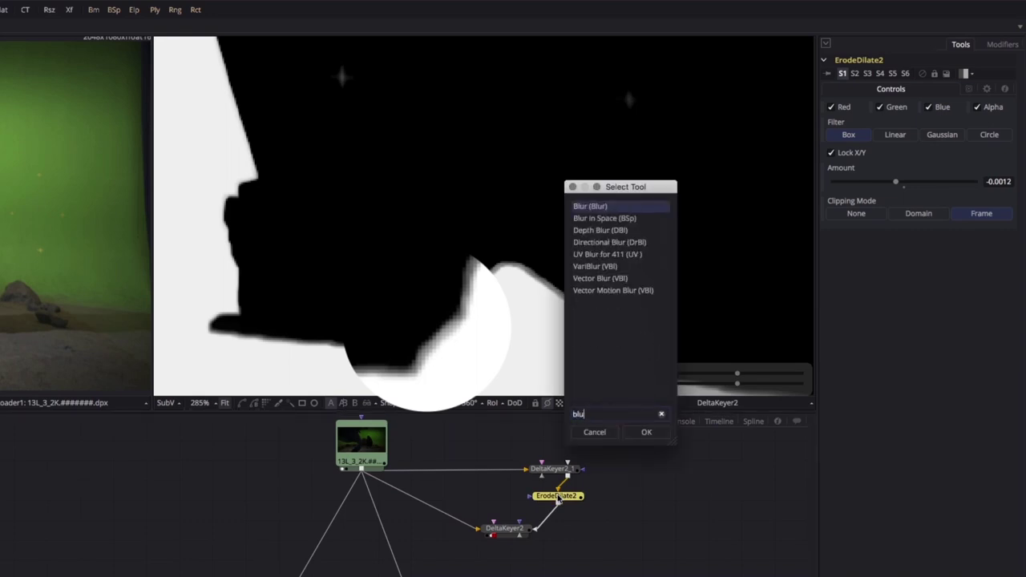
pyautogui.press('Return')
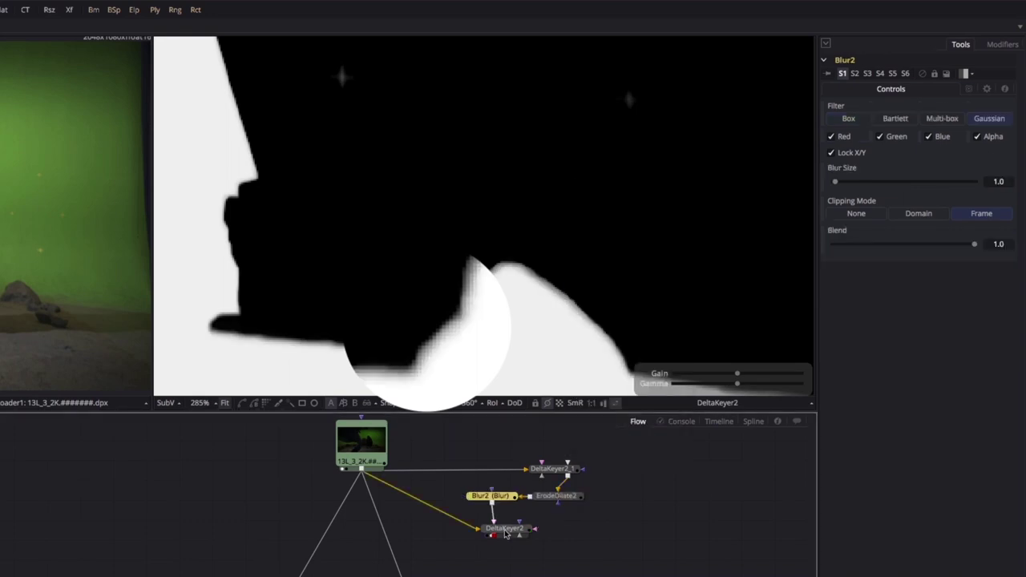
pyautogui.moveTo(506, 532); pyautogui.dragTo(505, 551)
pyautogui.moveTo(492, 497); pyautogui.dragTo(541, 526)
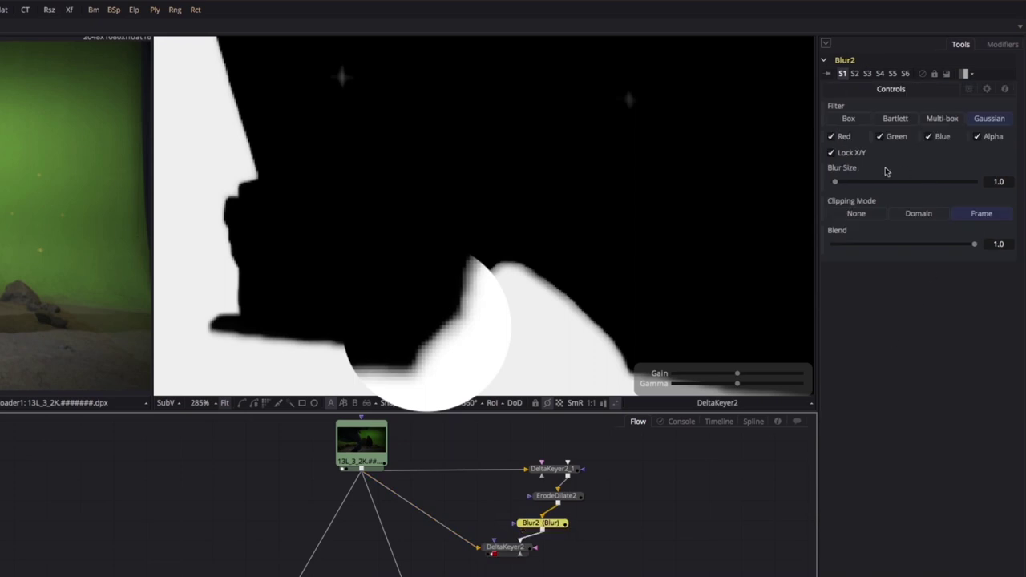
pyautogui.moveTo(837, 183); pyautogui.dragTo(837, 184)
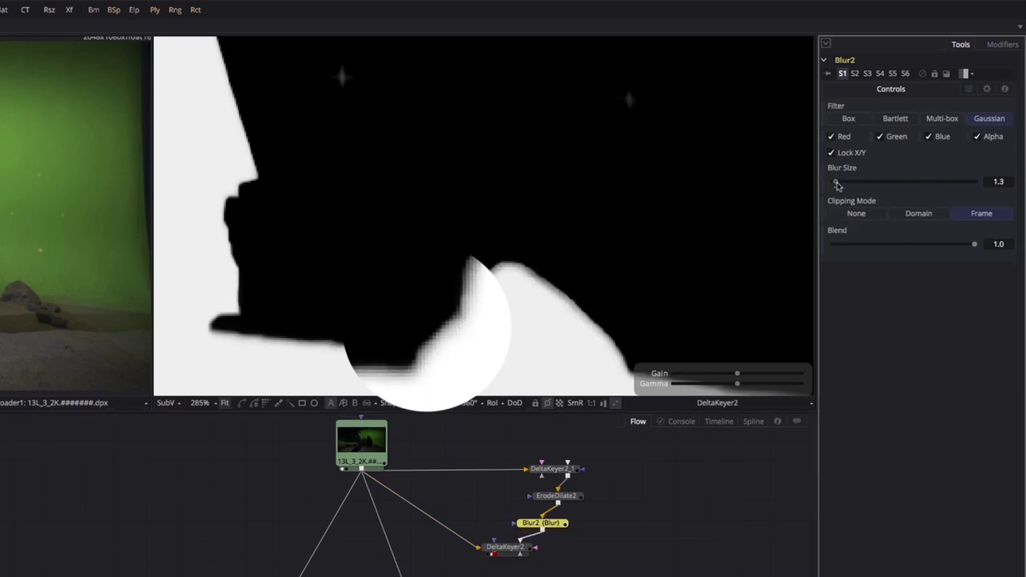
# Step: Add a routing point on the footage pipe and wrap the ground keying nodes in an underlay named Ground_Key
pyautogui.keyDown('ctrl'); pyautogui.click(418, 513); pyautogui.keyUp('ctrl')
pyautogui.moveTo(418, 513); pyautogui.dragTo(529, 469)
pyautogui.moveTo(413, 443); pyautogui.dragTo(615, 569)
pyautogui.hotkey('shift', 'space')
pyautogui.write('und')
pyautogui.press('Return')
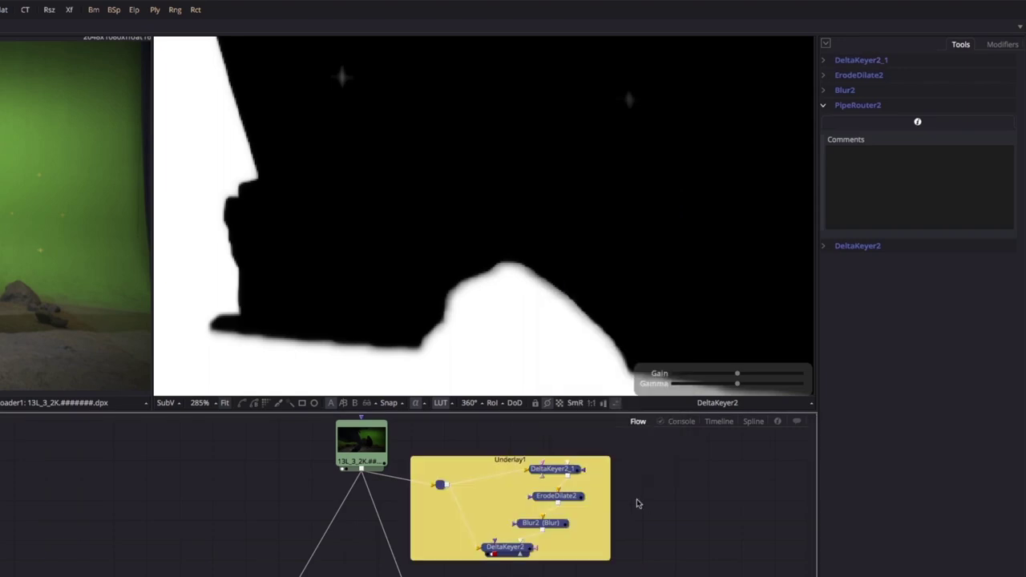
pyautogui.moveTo(489, 464); pyautogui.dragTo(643, 475)
pyautogui.press('F2')
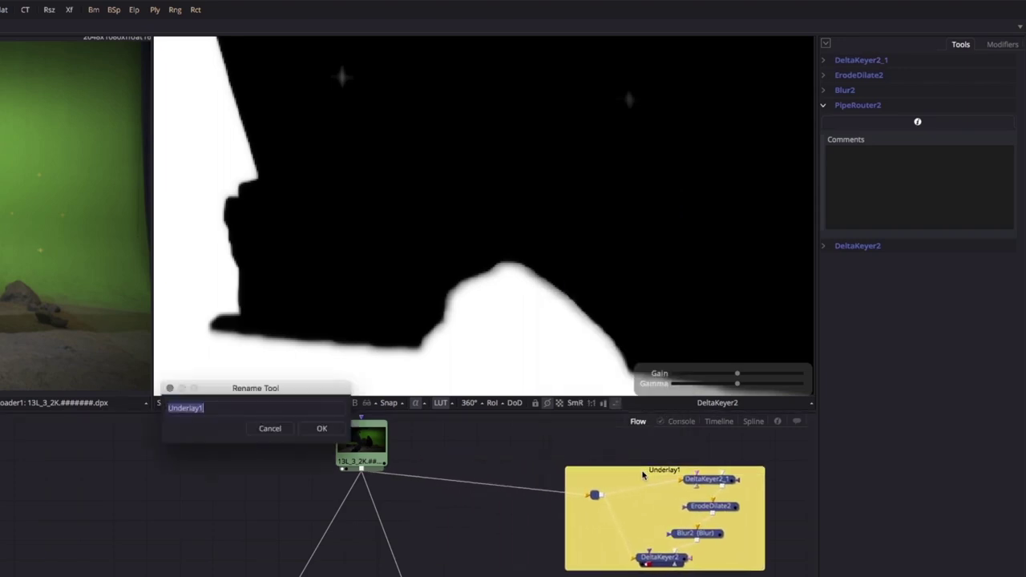
pyautogui.write('Ground_Key')
pyautogui.click(323, 428)
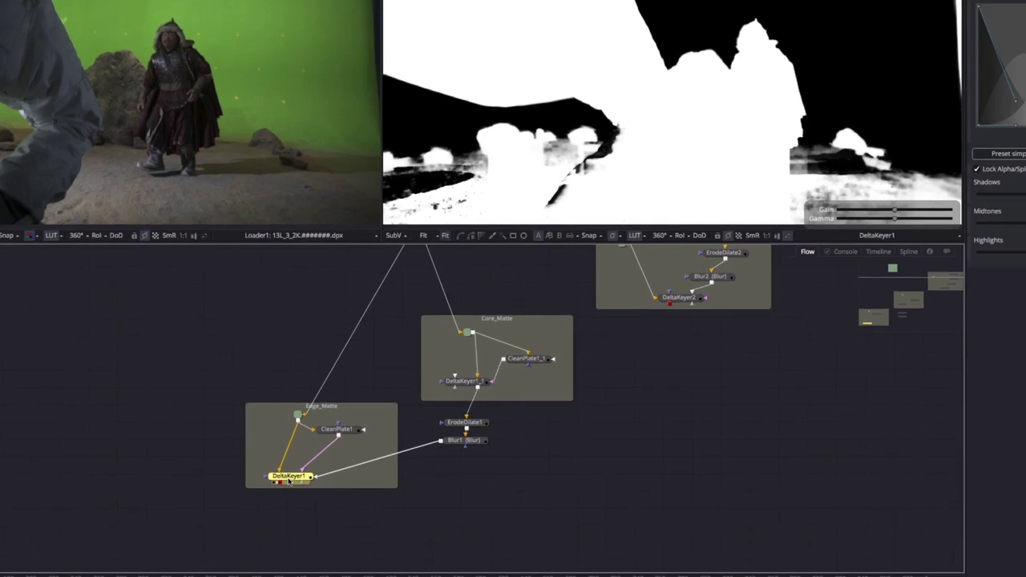
# Step: Add Merge1 below DeltaKeyer1 and connect DeltaKeyer2 as its foreground
pyautogui.hotkey('ctrl', 'space')
pyautogui.press('Return')
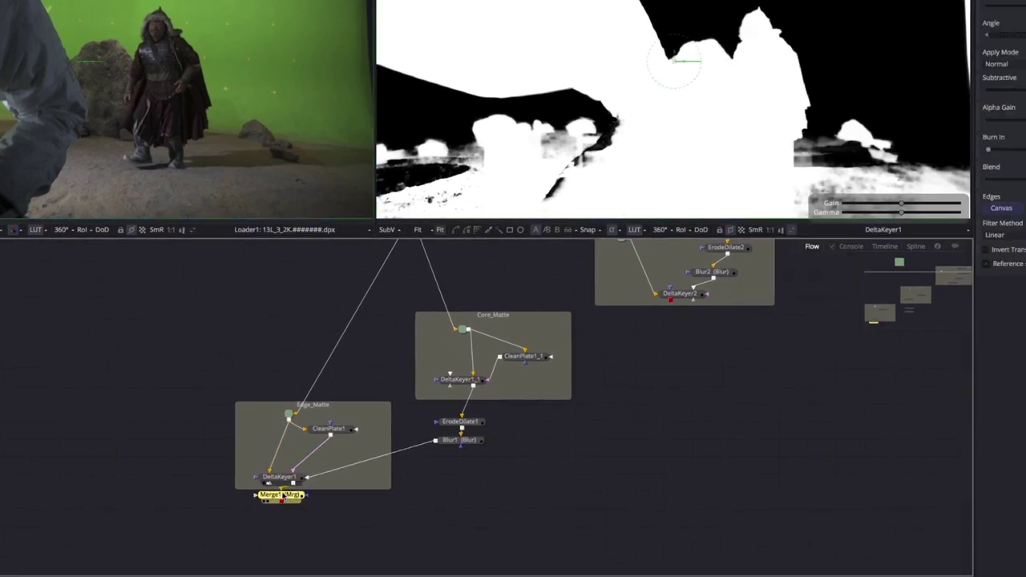
pyautogui.moveTo(282, 497); pyautogui.dragTo(497, 537)
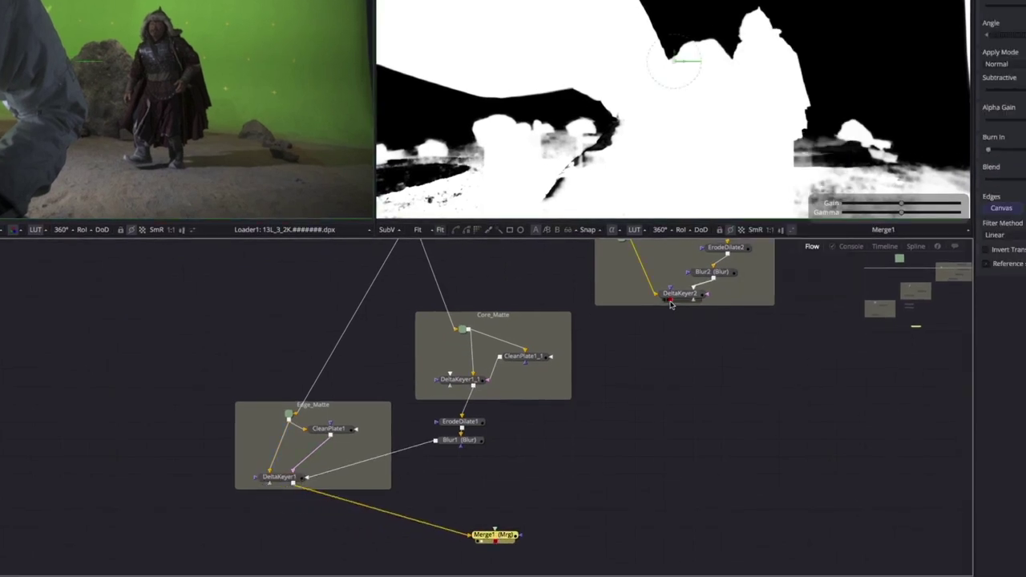
pyautogui.moveTo(670, 302); pyautogui.dragTo(512, 552)
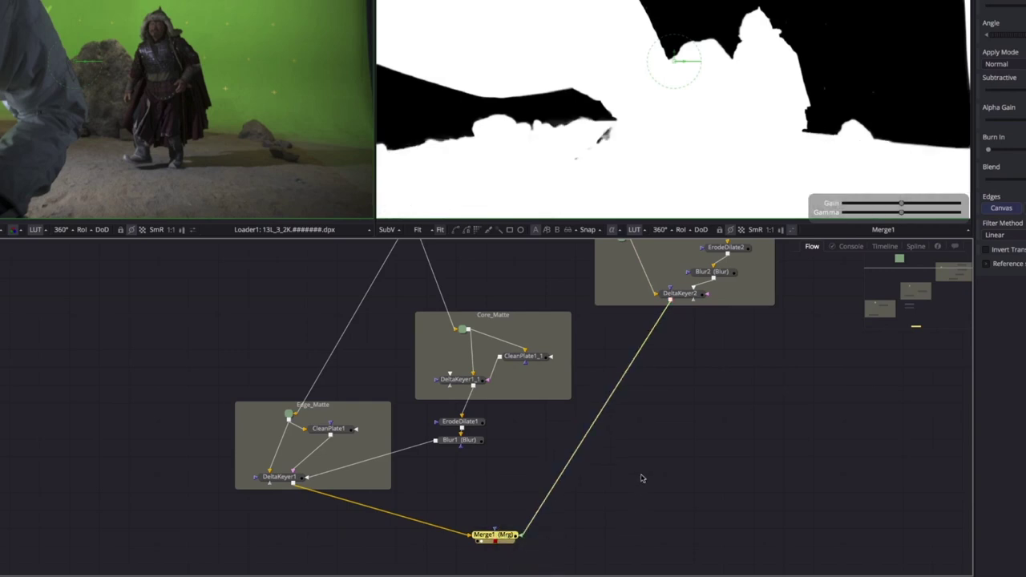
# Step: Add Polygon1 and draw a closed shape along the matte's ground edge, extending below the frame
pyautogui.hotkey('shift', 'space')
pyautogui.write('pol')
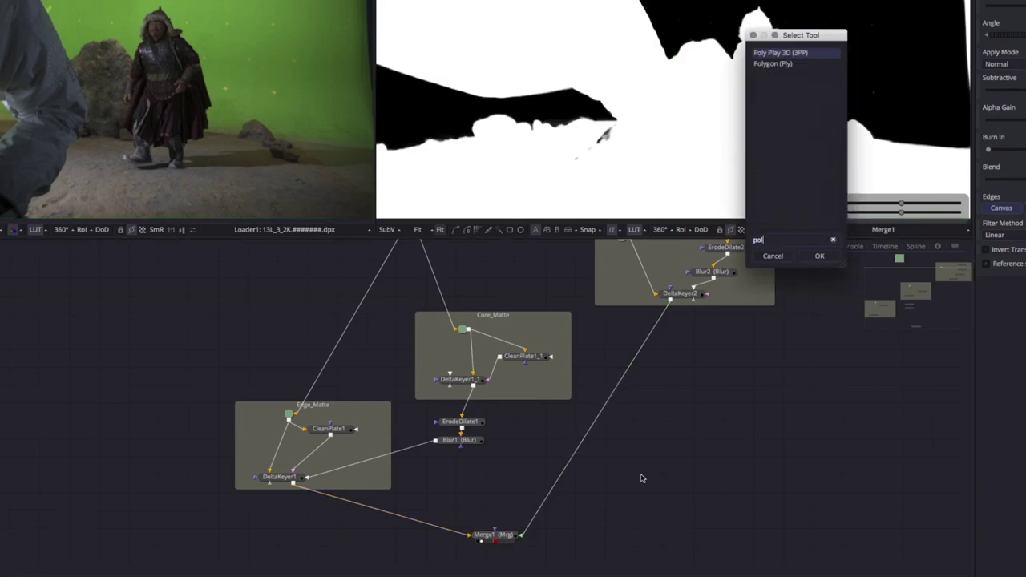
pyautogui.press('Down')
pyautogui.press('Return')
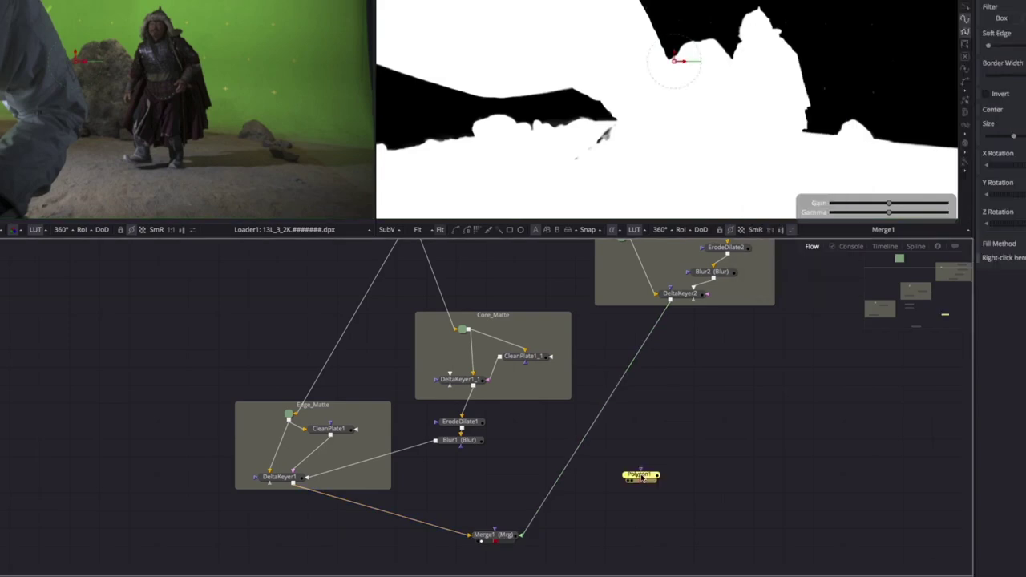
pyautogui.scroll(-3, 731, 146)
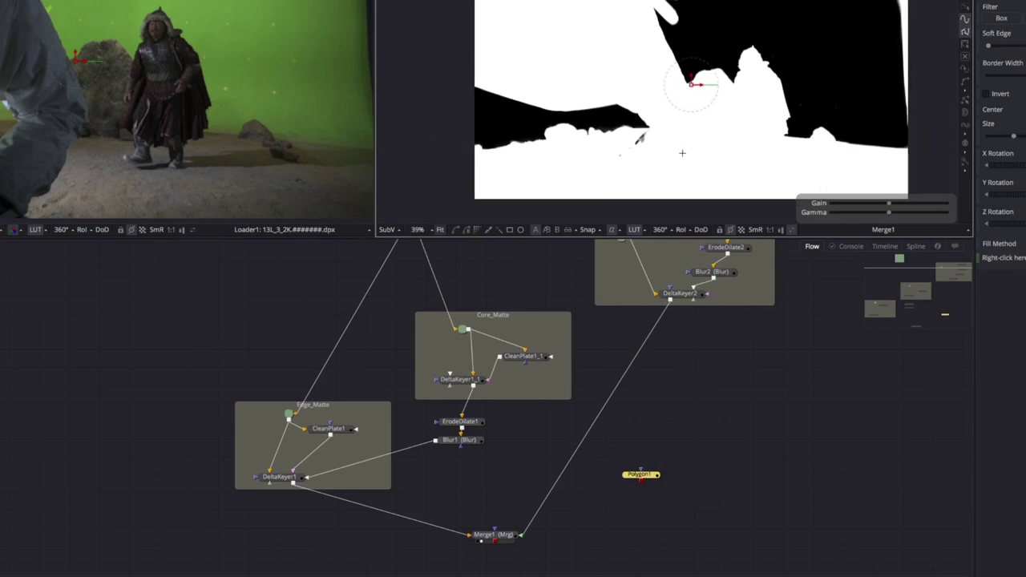
pyautogui.click(445, 144)
pyautogui.click(491, 136)
pyautogui.click(505, 133)
pyautogui.click(553, 125)
pyautogui.click(572, 124)
pyautogui.click(592, 123)
pyautogui.click(604, 122)
pyautogui.click(618, 122)
pyautogui.click(801, 132)
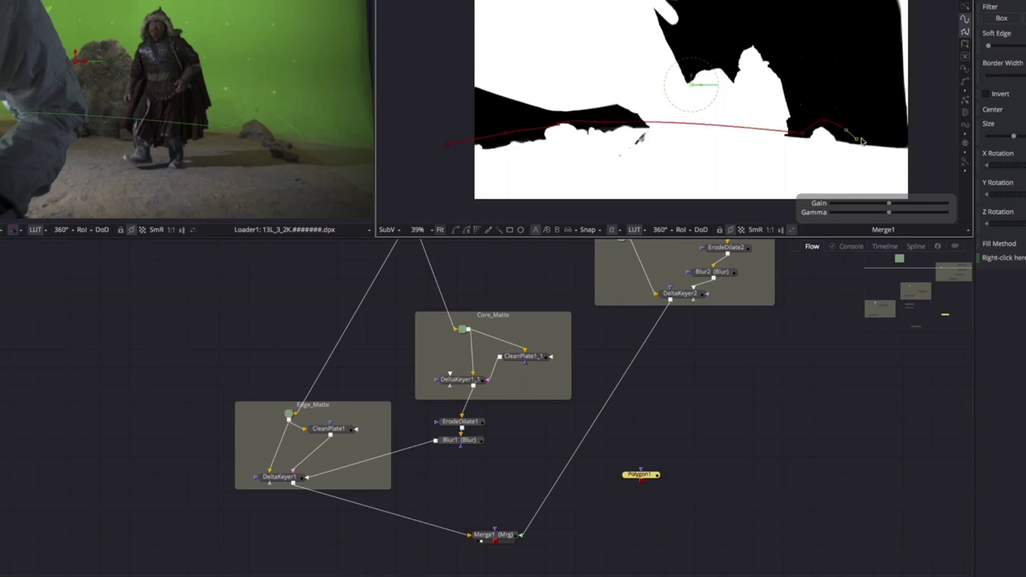
pyautogui.click(921, 142)
pyautogui.scroll(-1, 930, 142)
pyautogui.scroll(-1, 930, 142)
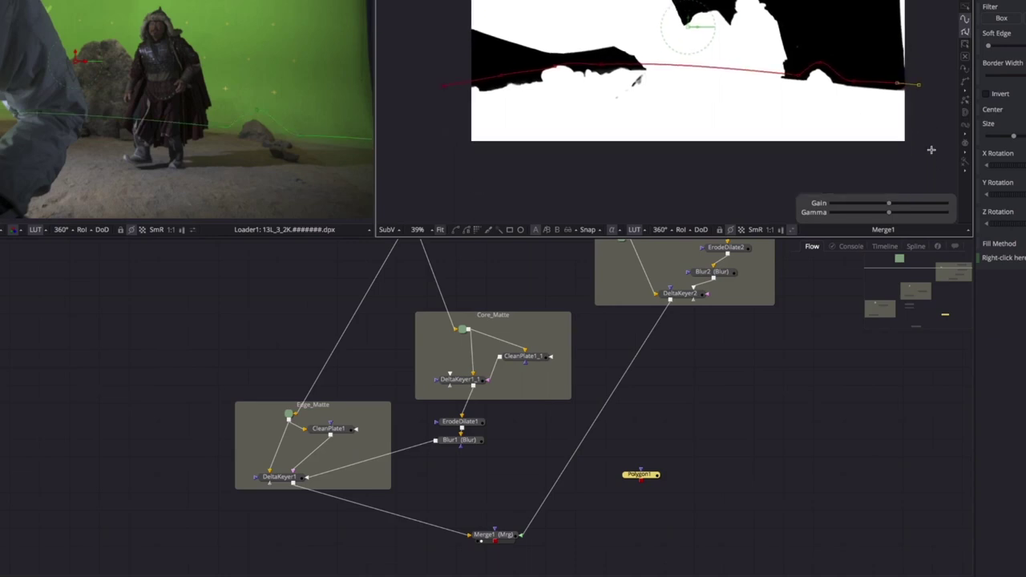
pyautogui.click(930, 152)
pyautogui.click(438, 165)
pyautogui.click(442, 83)
# Step: Fit the polygon edge to the matte boundary and attach Polygon1 as Merge1's effect mask
pyautogui.press('1')
pyautogui.moveTo(500, 78)
pyautogui.mouseDown()
pyautogui.moveTo(568, 61)
pyautogui.moveTo(600, 67)
pyautogui.mouseUp()
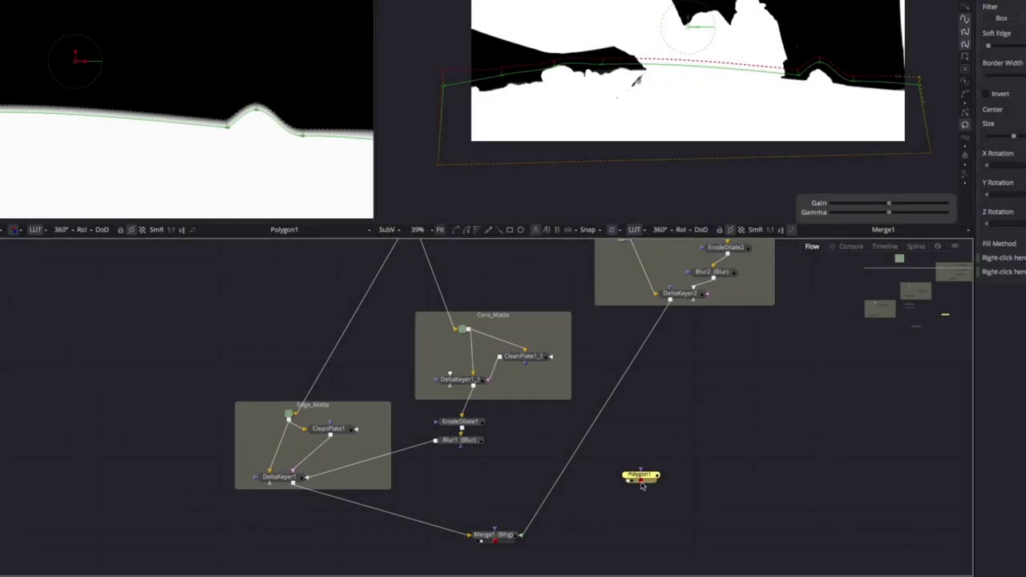
pyautogui.moveTo(641, 485); pyautogui.dragTo(497, 535)
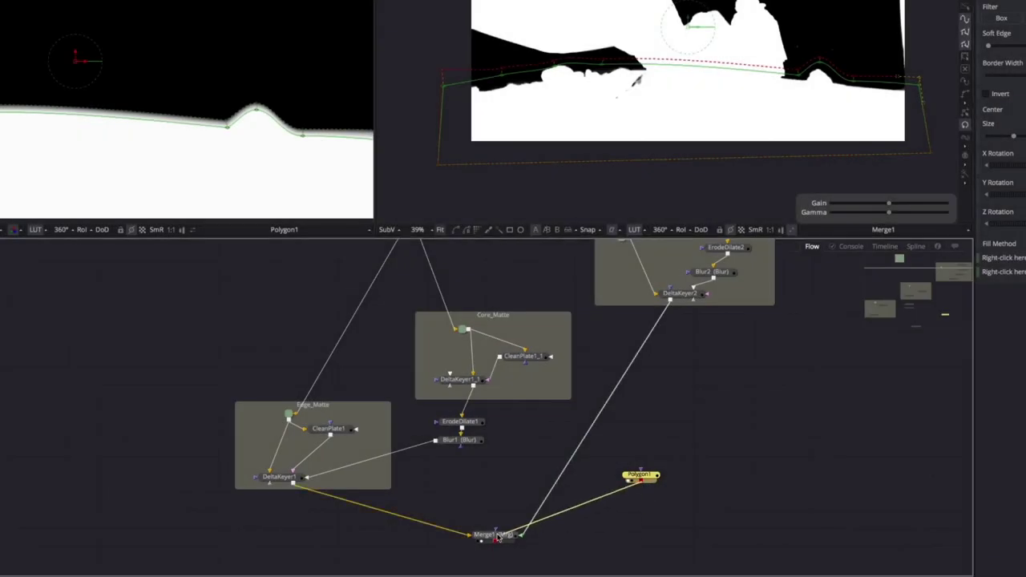
pyautogui.click(520, 565)
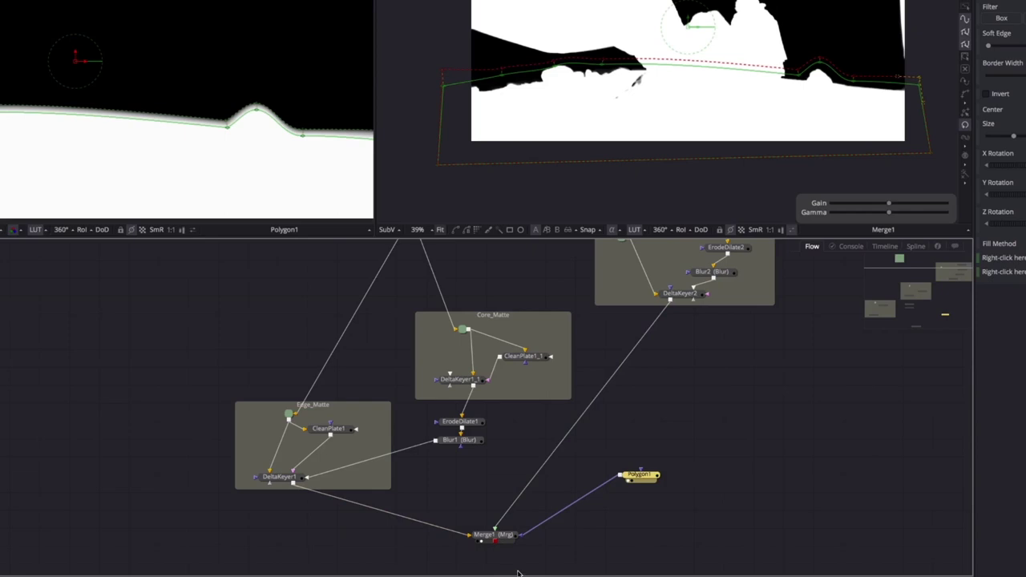
pyautogui.click(279, 477)
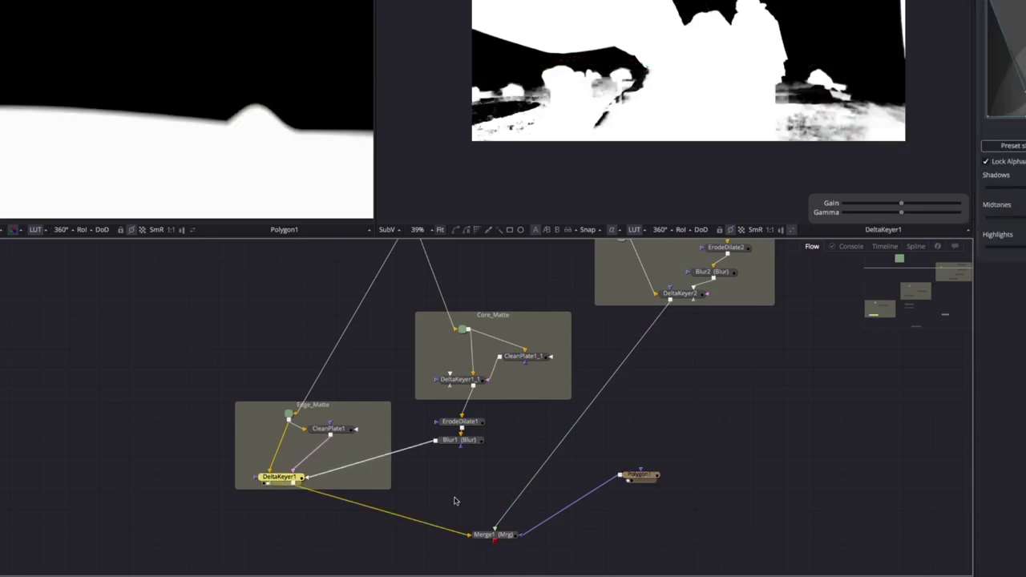
pyautogui.click(482, 537)
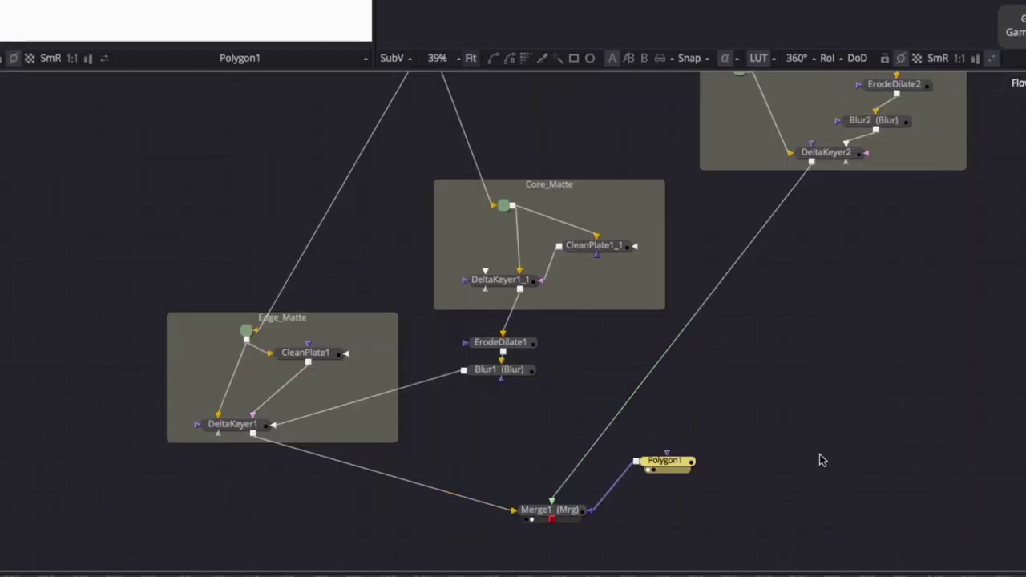
# Step: Wrap Merge1 and Polygon1 in an underlay renamed Combine_Main_and_Ground_Keys
pyautogui.moveTo(449, 471); pyautogui.dragTo(649, 562)
pyautogui.hotkey('shift', 'space')
pyautogui.write('underlay')
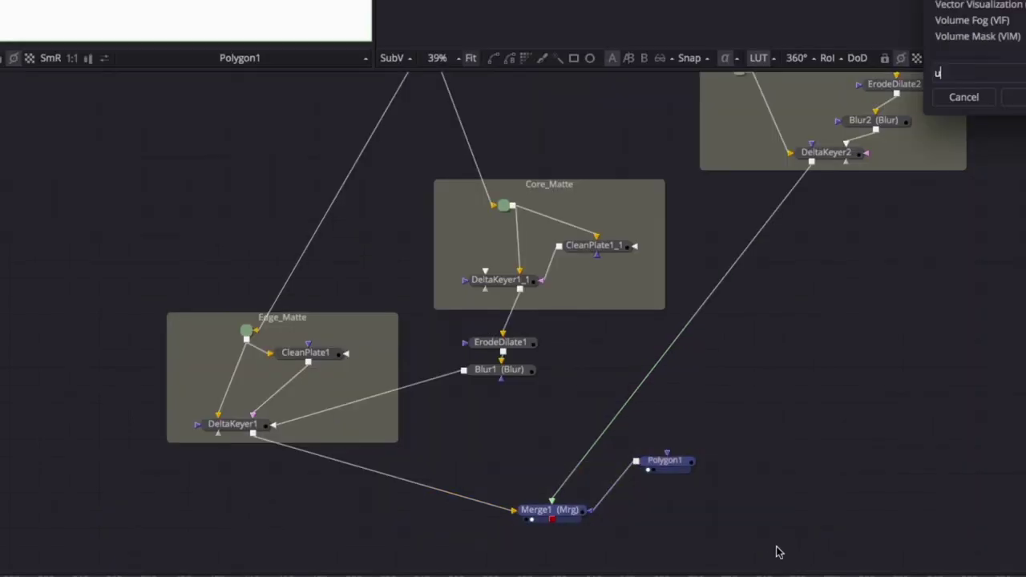
pyautogui.press('Return')
pyautogui.click(607, 448)
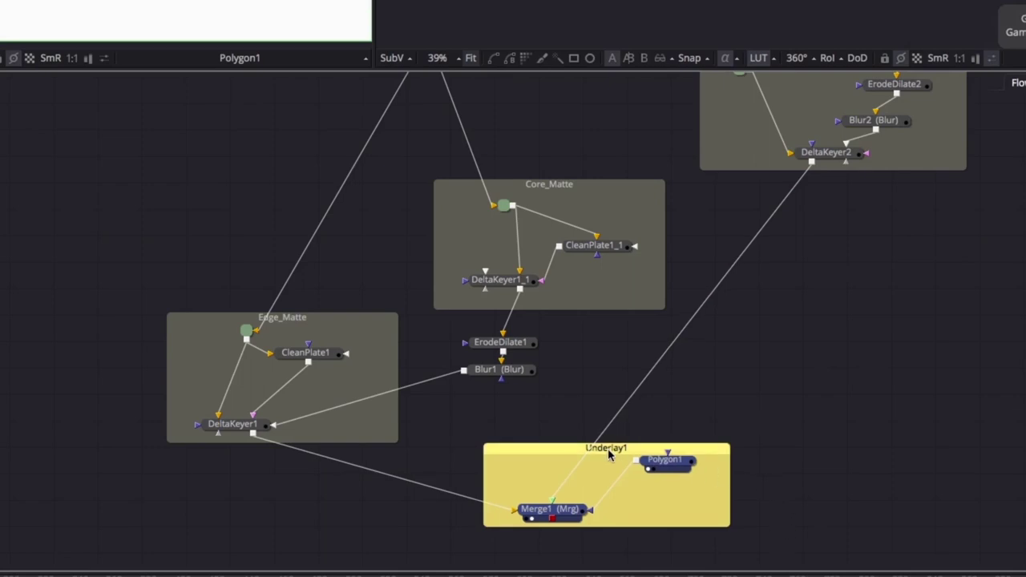
pyautogui.press('F2')
pyautogui.write('Combine_Main_and_Ground')
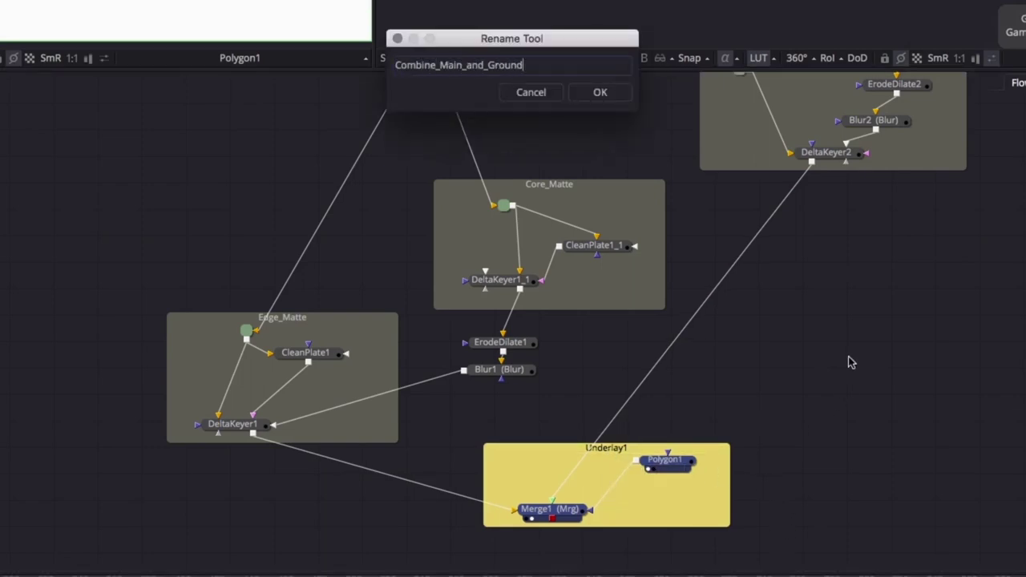
pyautogui.press('Return')
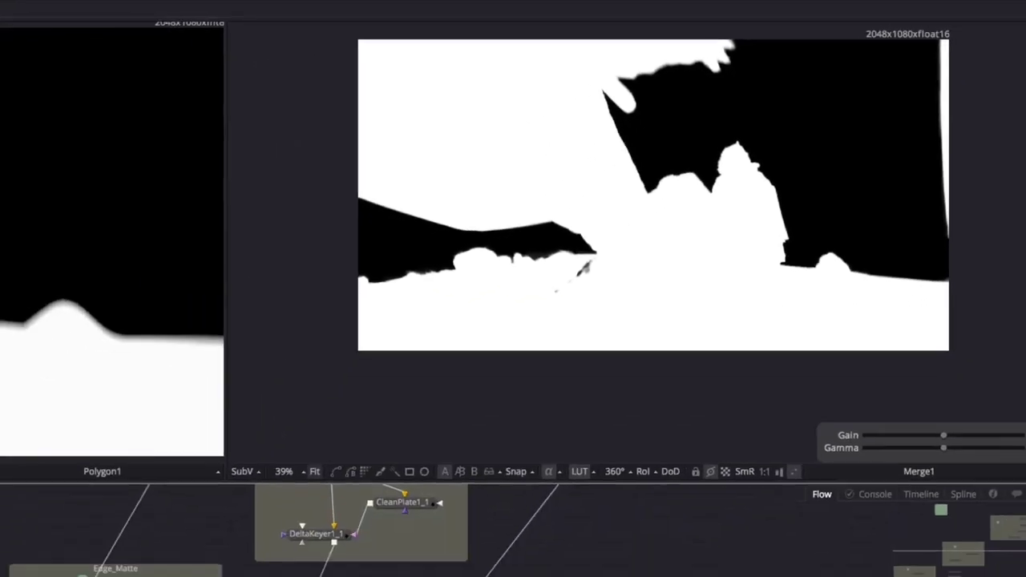
pyautogui.hotkey('ctrl', 'space')
# Step: Add a Polygon2 mask and outline a closed shape around the small hole in the ground matte
pyautogui.write('erod')
pyautogui.press('Return')
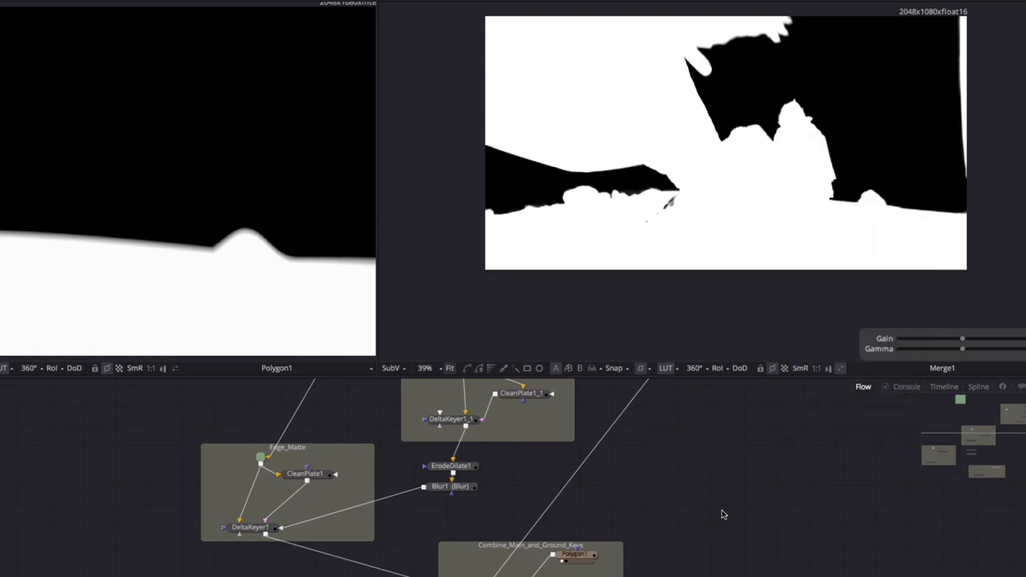
pyautogui.hotkey('ctrl', 'space')
pyautogui.write('polygon')
pyautogui.press('Return')
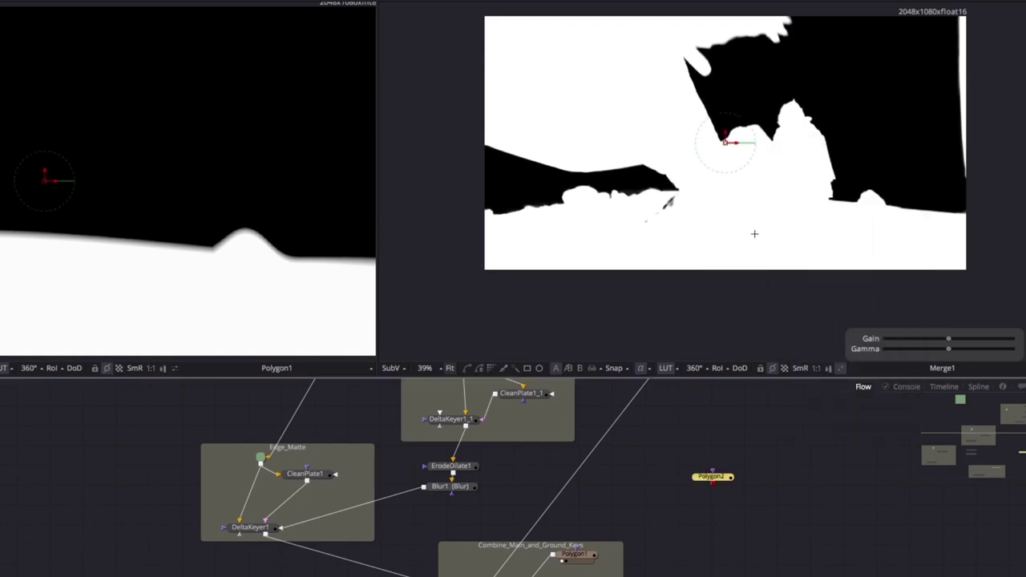
pyautogui.moveTo(625, 209); pyautogui.dragTo(667, 196)
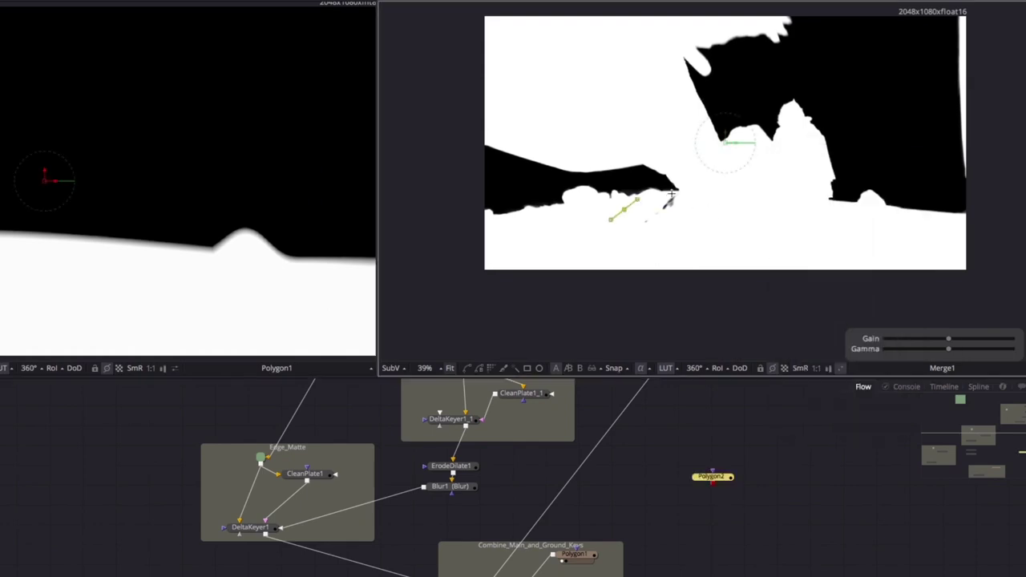
pyautogui.click(673, 194)
pyautogui.moveTo(718, 197); pyautogui.dragTo(721, 206)
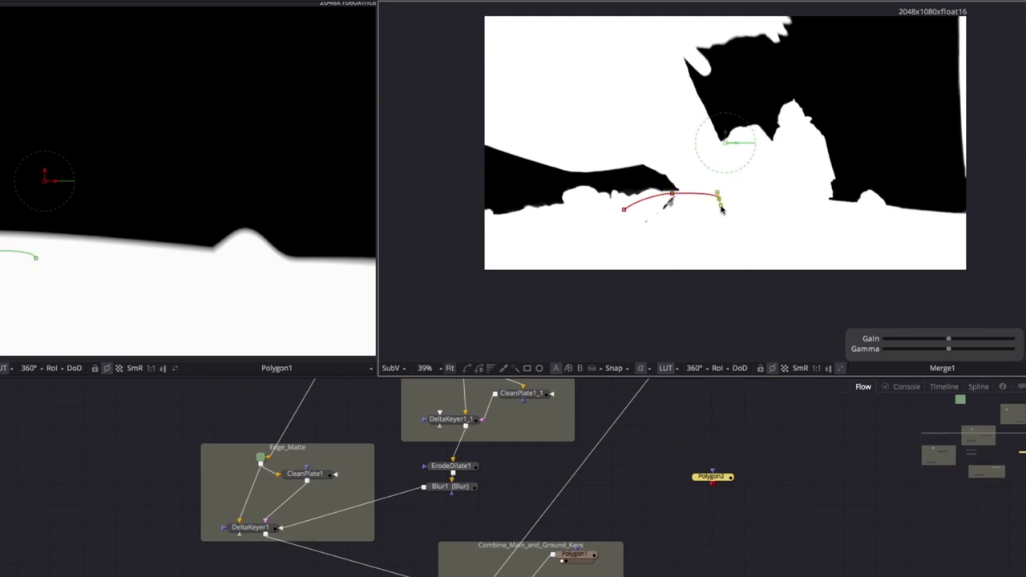
pyautogui.click(680, 238)
pyautogui.click(625, 246)
pyautogui.click(625, 208)
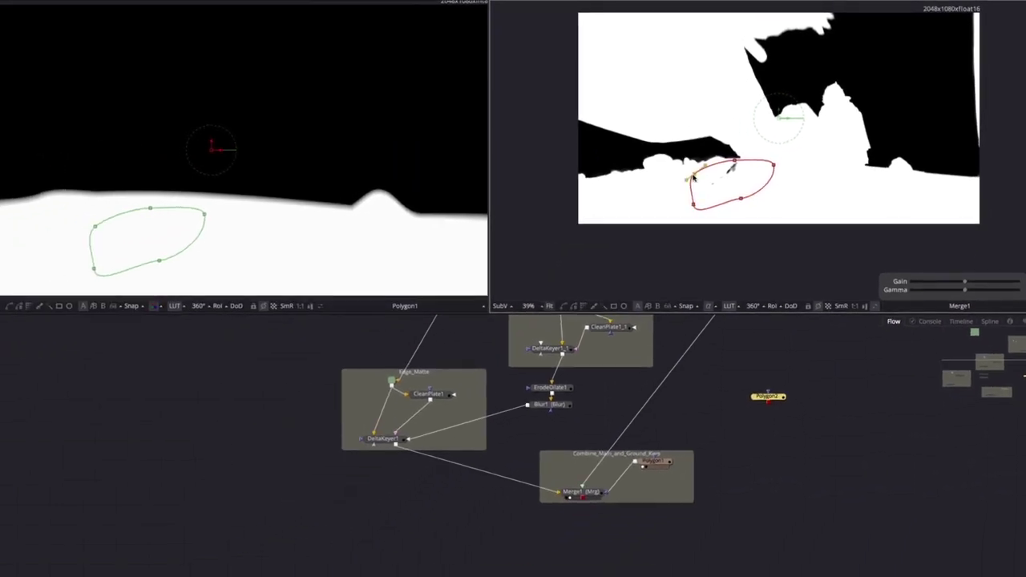
# Step: Add Merge2 after Merge1 and position Polygon2 beside it
pyautogui.click(581, 491)
pyautogui.hotkey('shift', 'space')
pyautogui.write('mer')
pyautogui.press('Return')
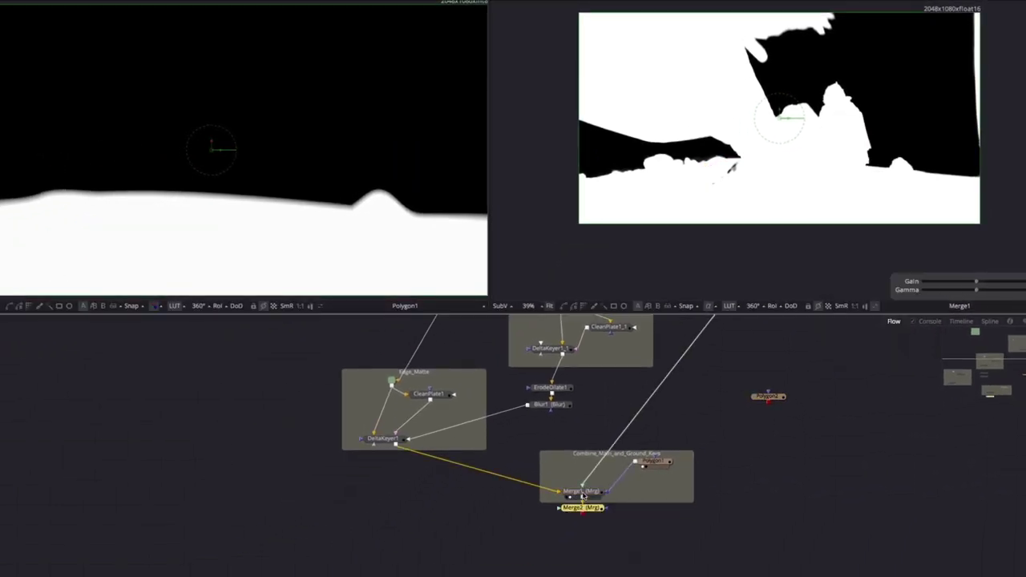
pyautogui.moveTo(583, 508); pyautogui.dragTo(584, 528)
pyautogui.moveTo(768, 396); pyautogui.dragTo(593, 531)
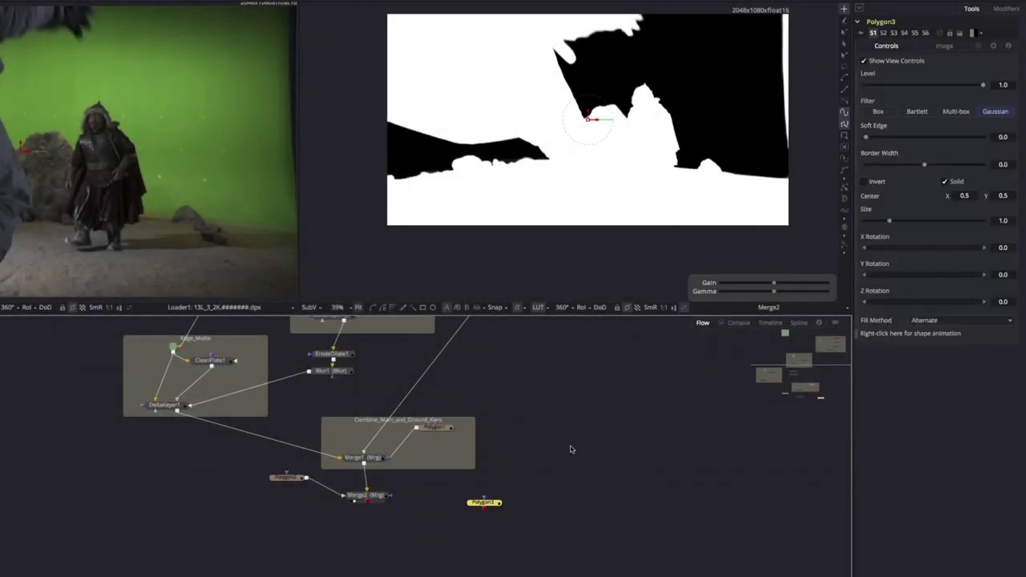
# Step: Draw Polygon3 down the frame's right edge, place it below Polygon2, and invert it
pyautogui.moveTo(733, 107); pyautogui.dragTo(678, 142)
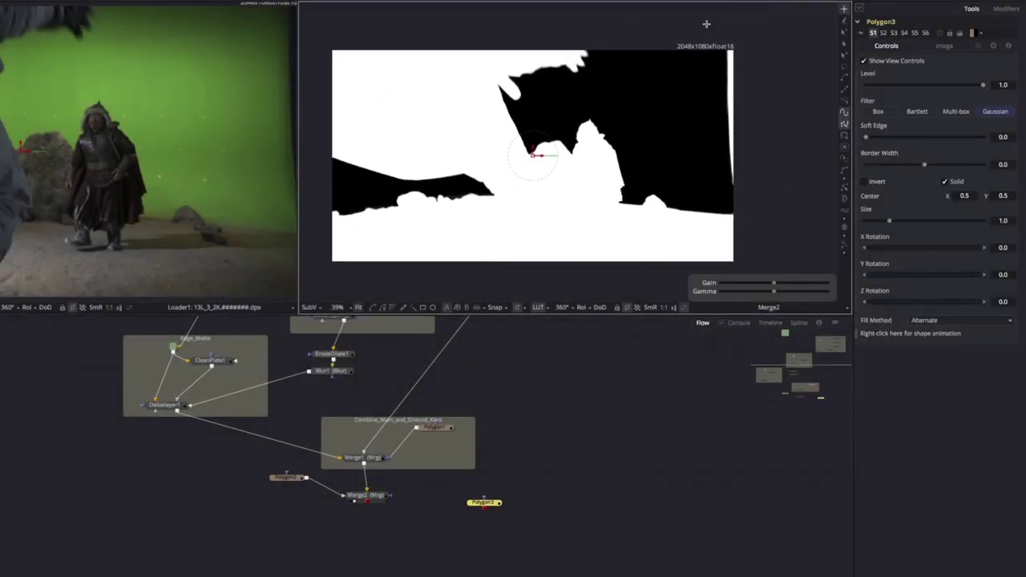
pyautogui.moveTo(706, 24)
pyautogui.mouseDown()
pyautogui.moveTo(705, 148)
pyautogui.moveTo(743, 203)
pyautogui.moveTo(770, 195)
pyautogui.moveTo(768, 29)
pyautogui.mouseUp()
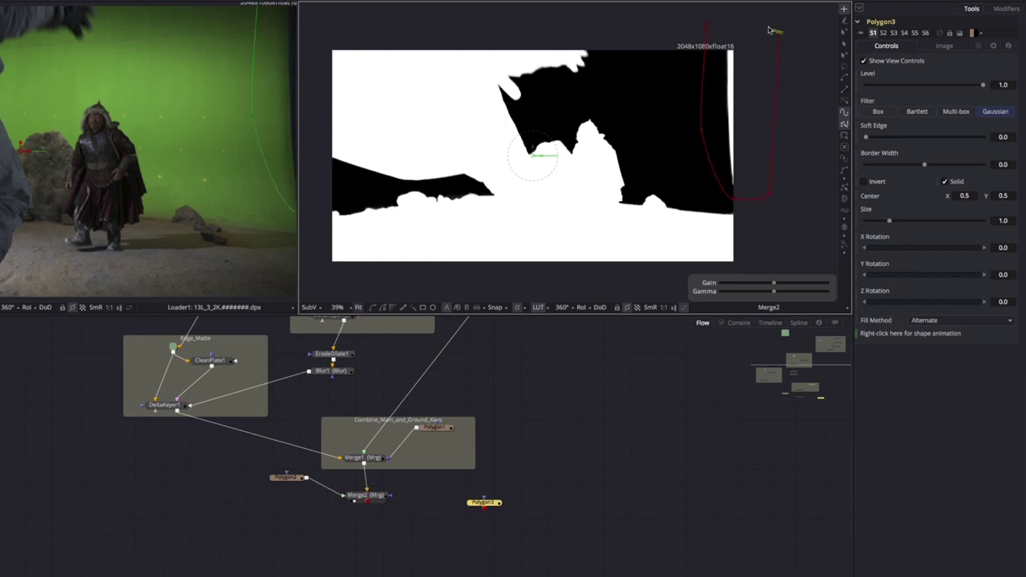
pyautogui.click(707, 24)
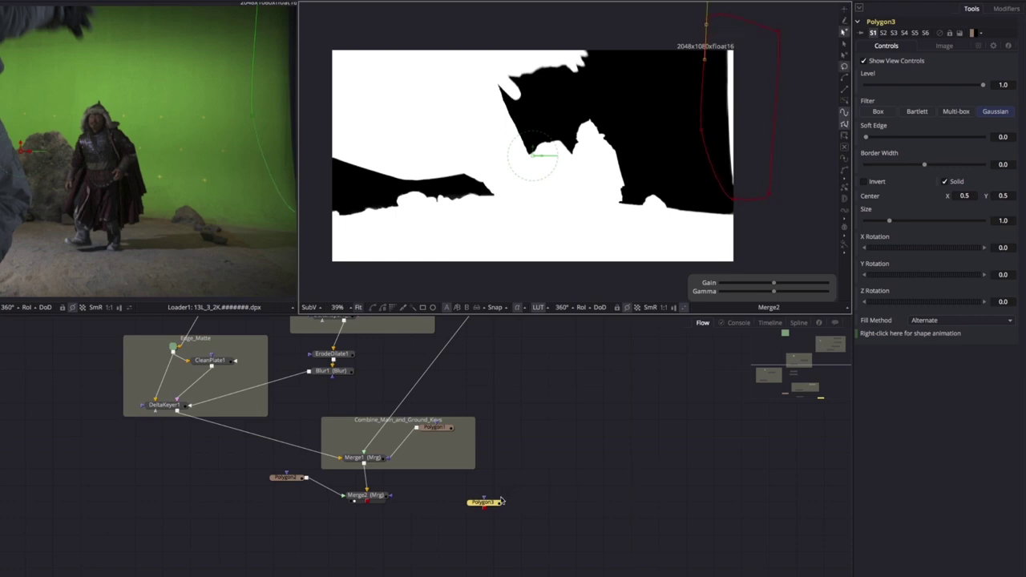
pyautogui.moveTo(501, 502); pyautogui.dragTo(315, 519)
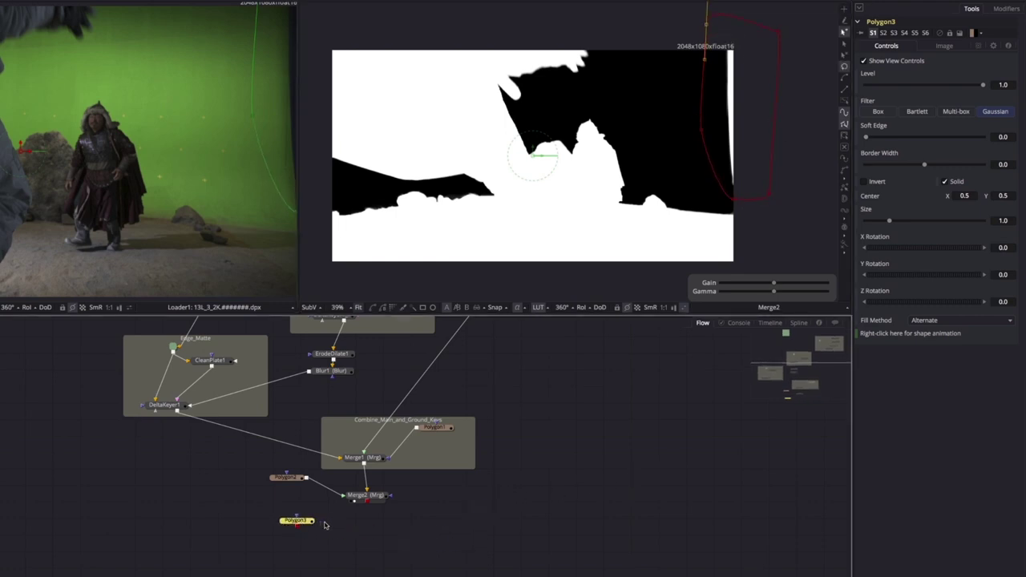
pyautogui.press('1')
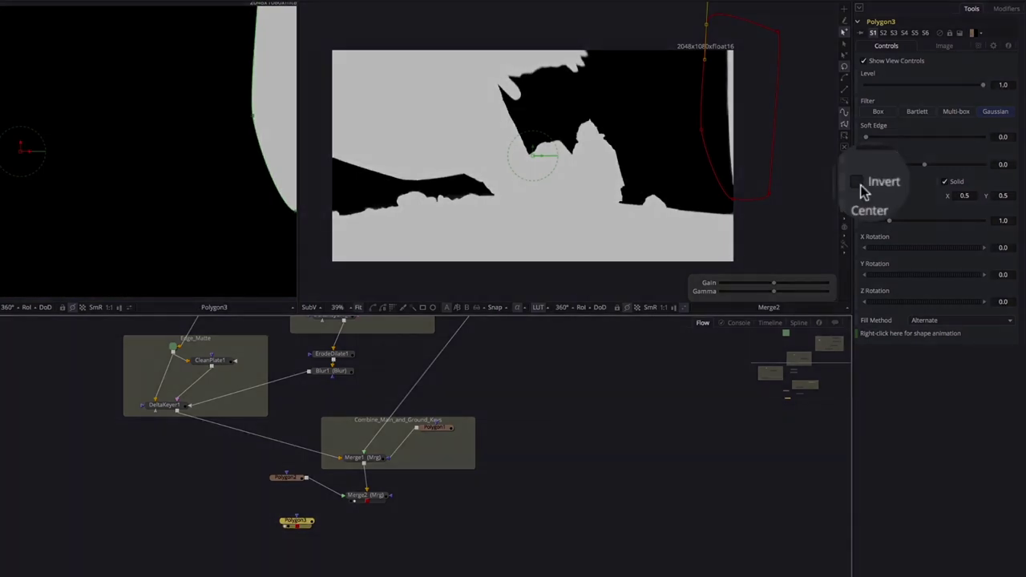
pyautogui.click(860, 185)
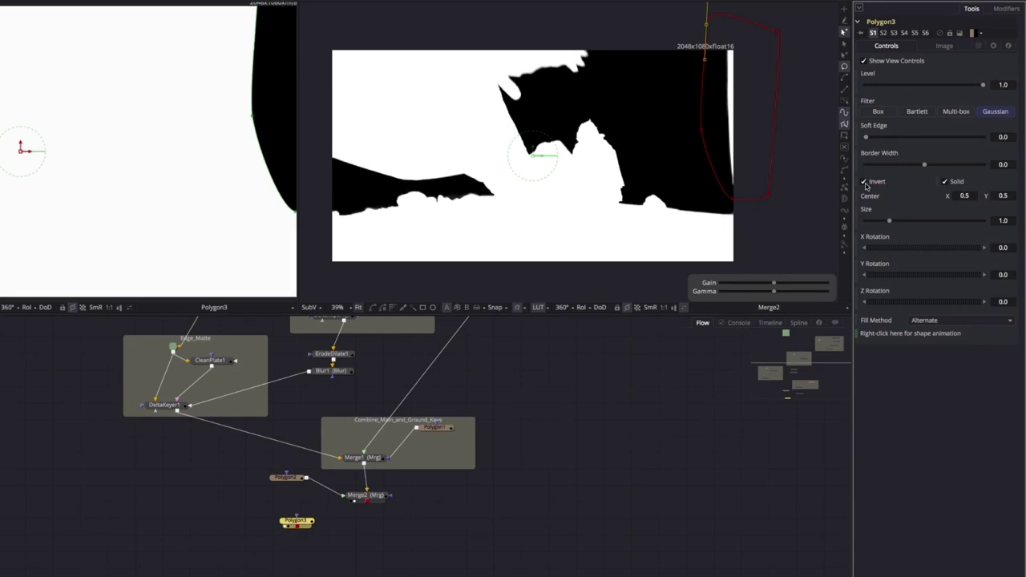
# Step: Add ChannelBooleans1 after Merge2 set to Multiply, with Polygon3 as its Foreground input
pyautogui.click(371, 497)
pyautogui.hotkey('ctrl', 'space')
pyautogui.write('chan')
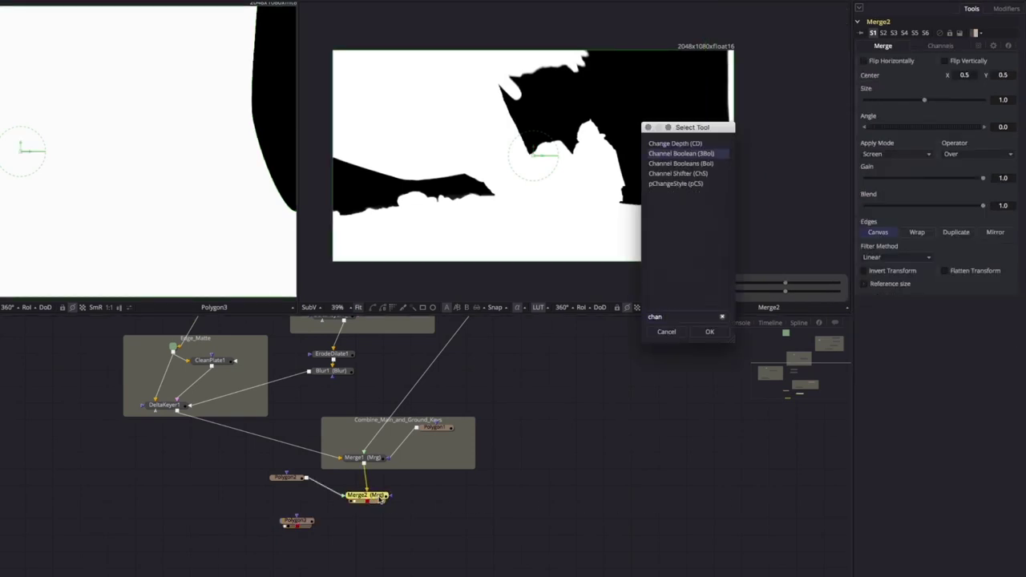
pyautogui.press('Down')
pyautogui.press('Return')
pyautogui.moveTo(411, 497); pyautogui.dragTo(353, 538)
pyautogui.click(933, 63)
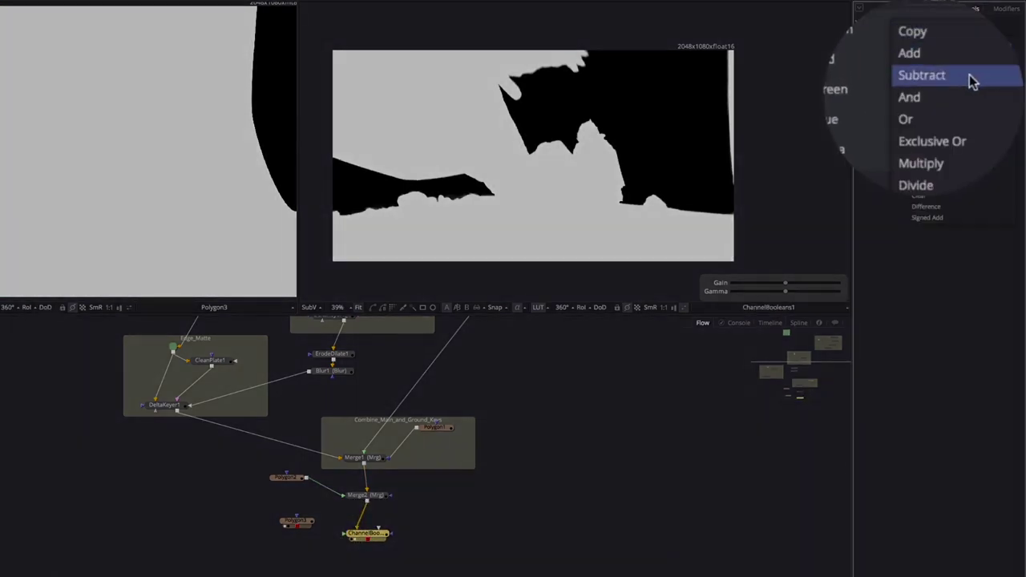
pyautogui.click(971, 165)
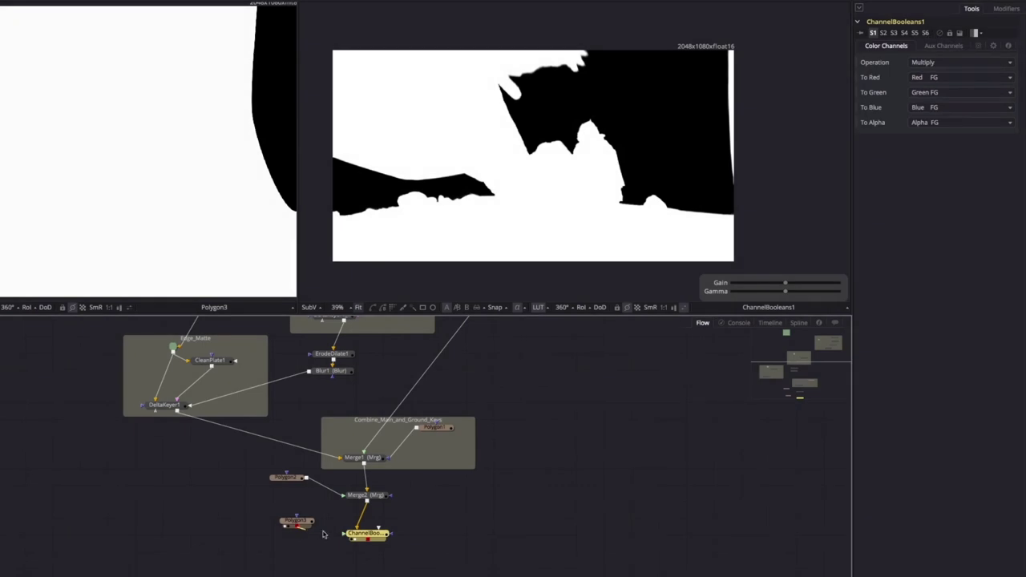
pyautogui.moveTo(310, 522); pyautogui.dragTo(384, 535)
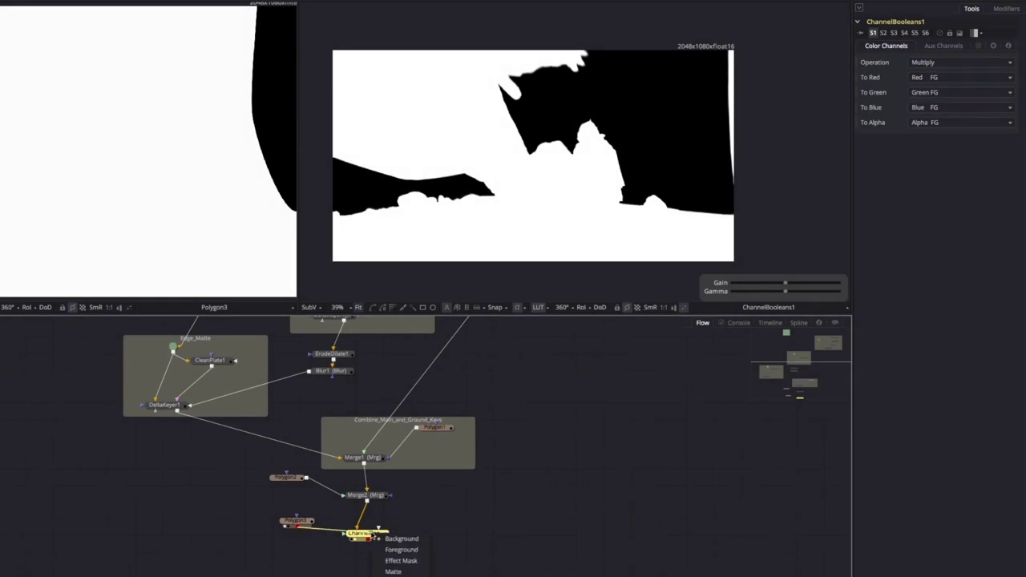
pyautogui.click(393, 550)
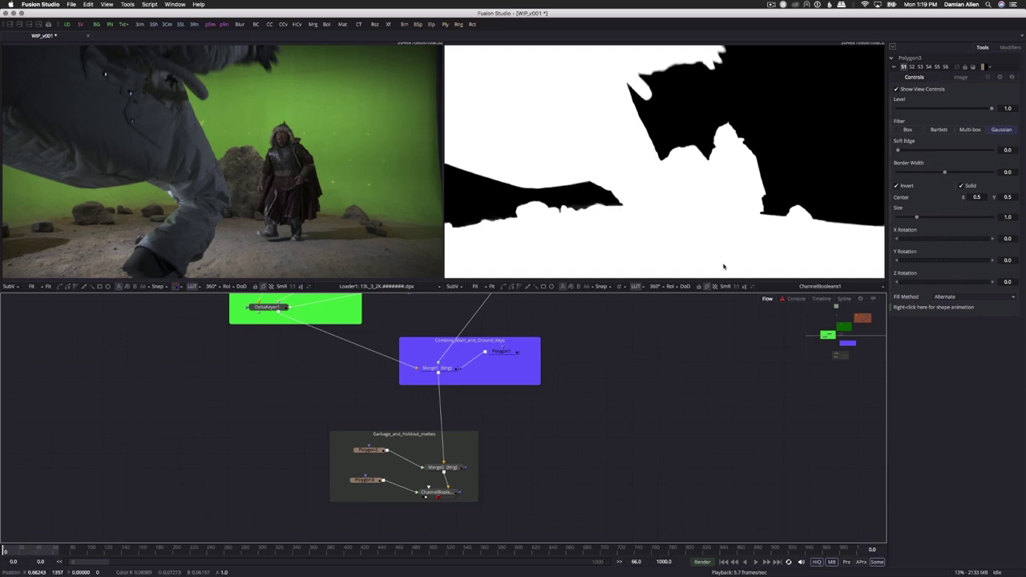
pyautogui.press('c')
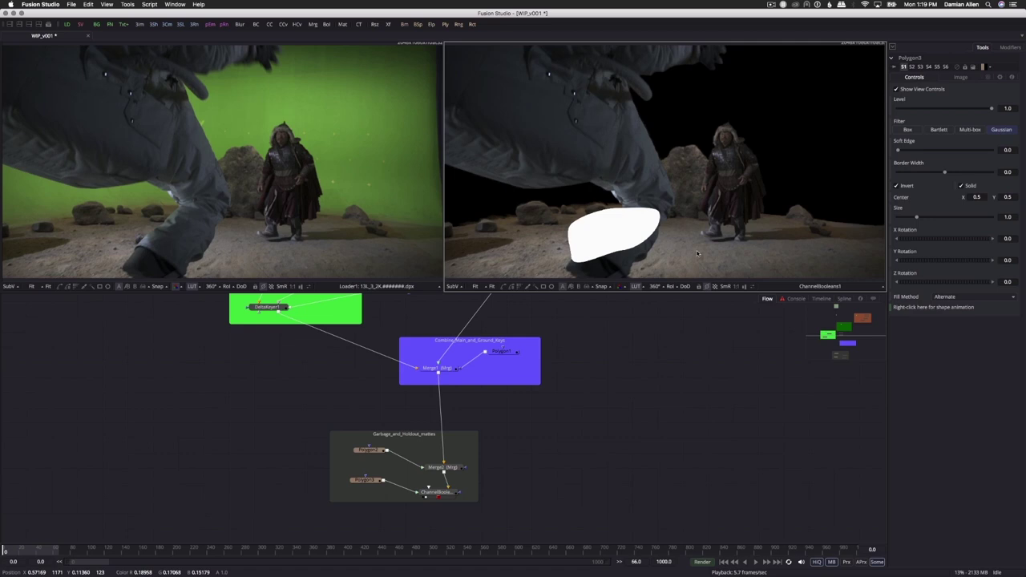
pyautogui.press('a')
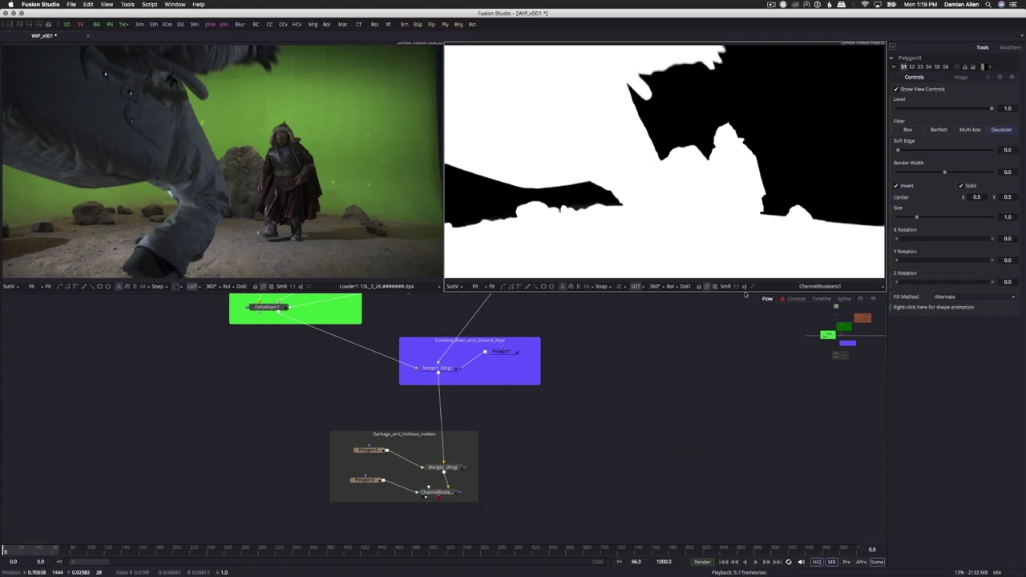
pyautogui.moveTo(193, 345); pyautogui.dragTo(419, 402)
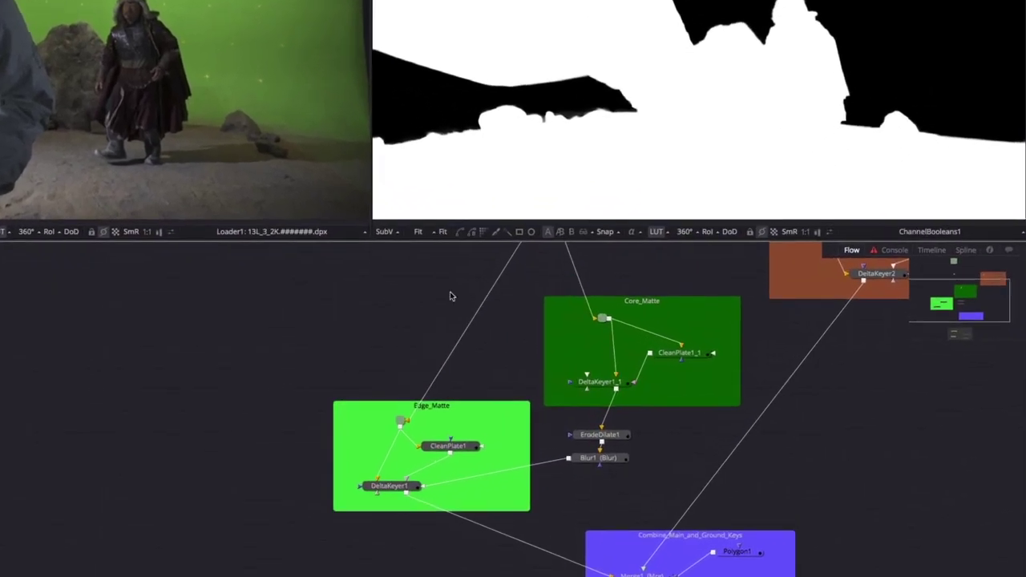
pyautogui.moveTo(462, 302); pyautogui.dragTo(236, 493)
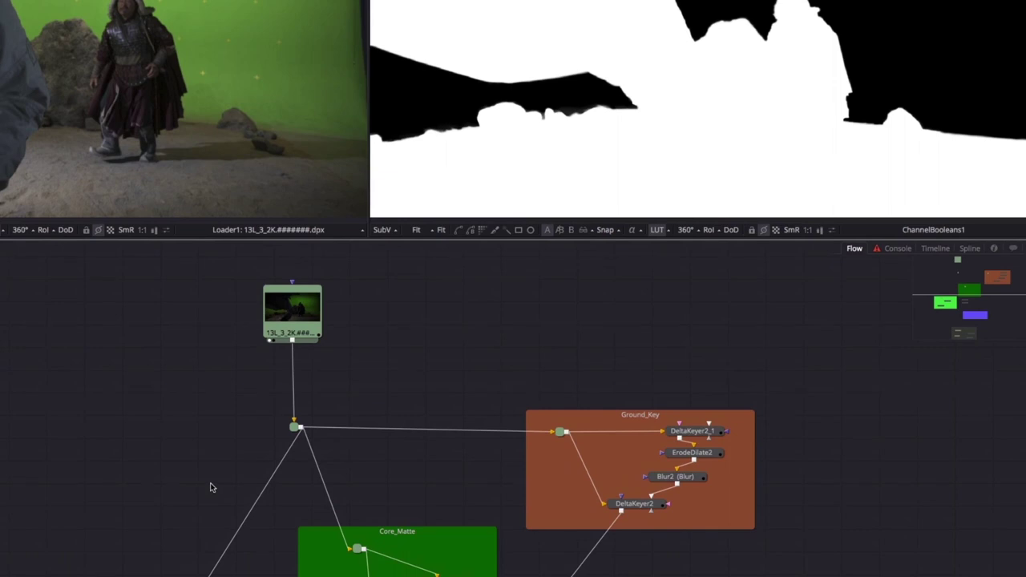
pyautogui.hotkey('shift', 'space')
pyautogui.write('pol')
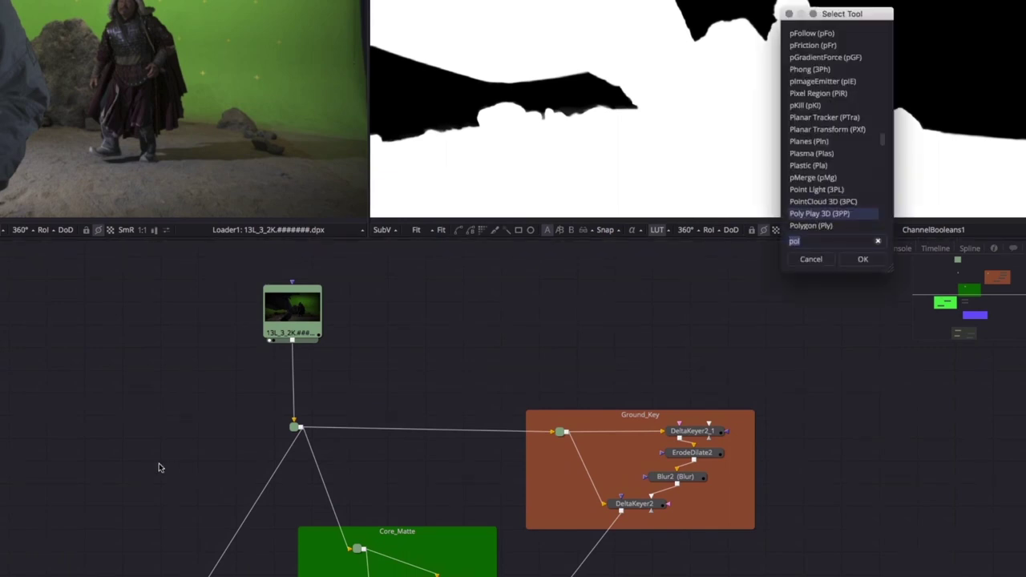
# Step: Add a MatteControl1 node and feed the green-screen footage in as its Background
pyautogui.press('BackSpace')
pyautogui.press('BackSpace')
pyautogui.press('BackSpace')
pyautogui.write('matt')
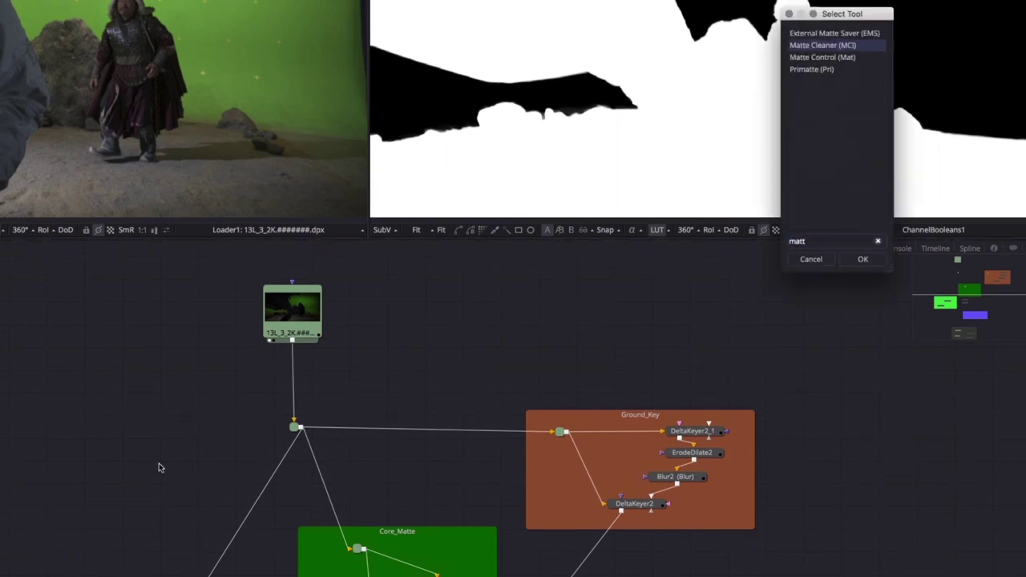
pyautogui.press('Down')
pyautogui.press('Return')
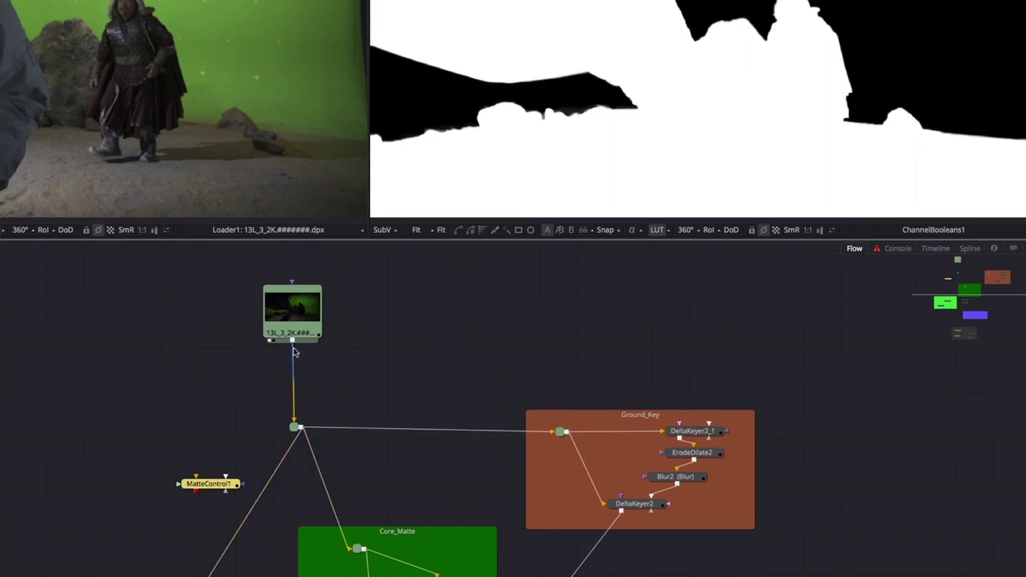
pyautogui.moveTo(293, 351); pyautogui.dragTo(210, 482)
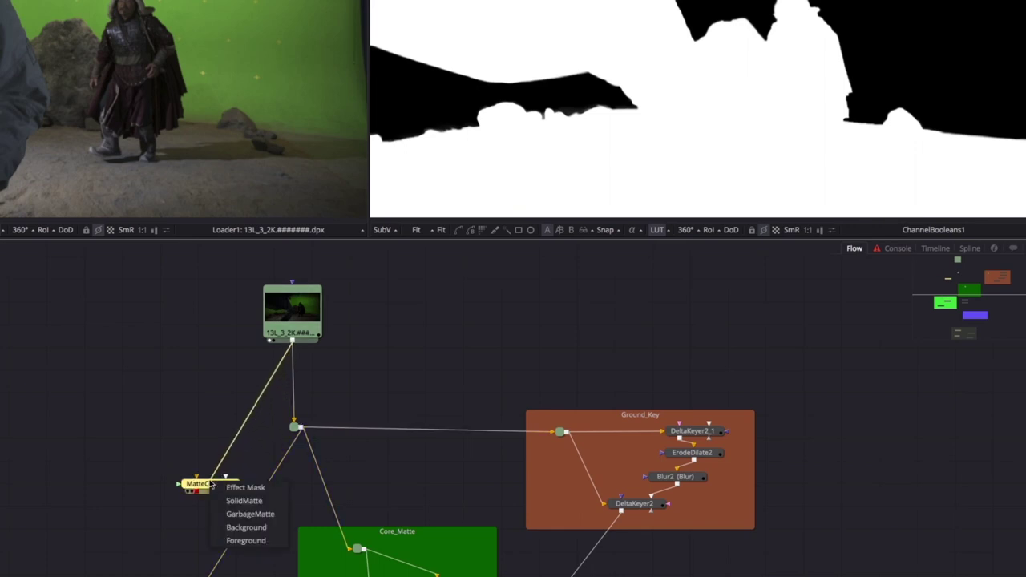
pyautogui.click(251, 535)
# Step: Connect ChannelBooleans1's combined matte to MatteControl1 as its Foreground
pyautogui.moveTo(251, 536); pyautogui.dragTo(307, 270)
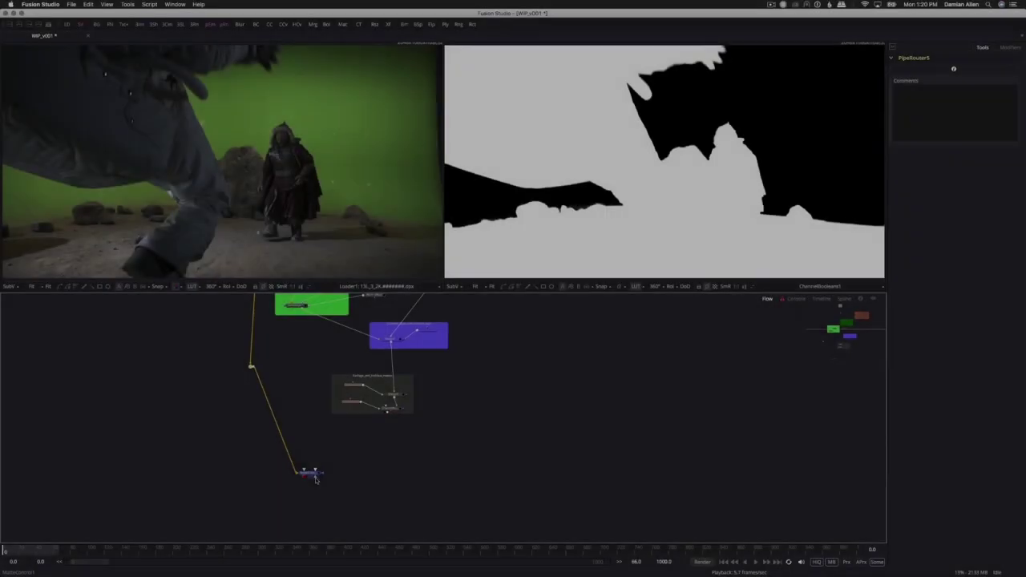
pyautogui.moveTo(305, 469); pyautogui.dragTo(341, 481)
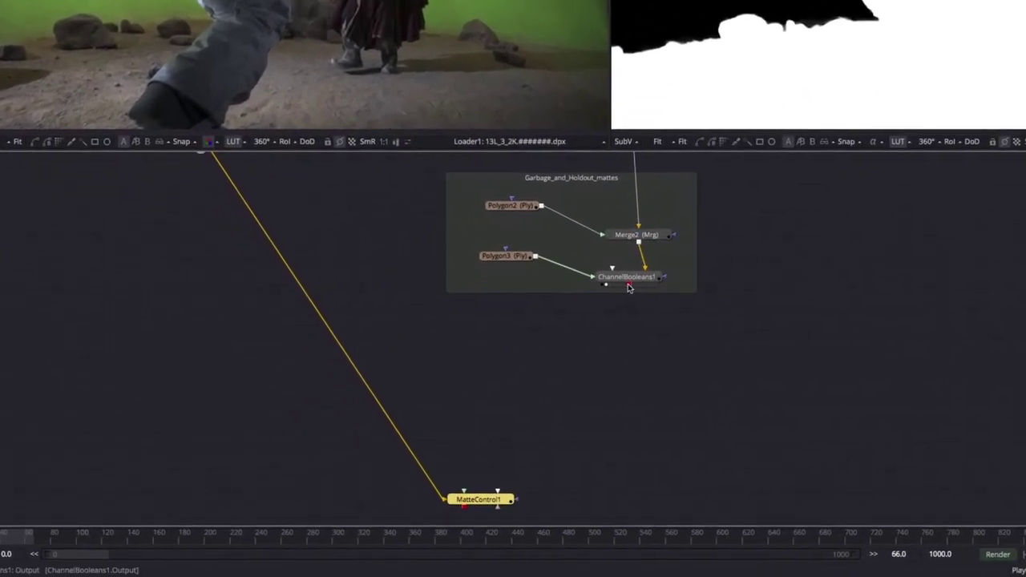
pyautogui.moveTo(629, 288); pyautogui.dragTo(493, 499)
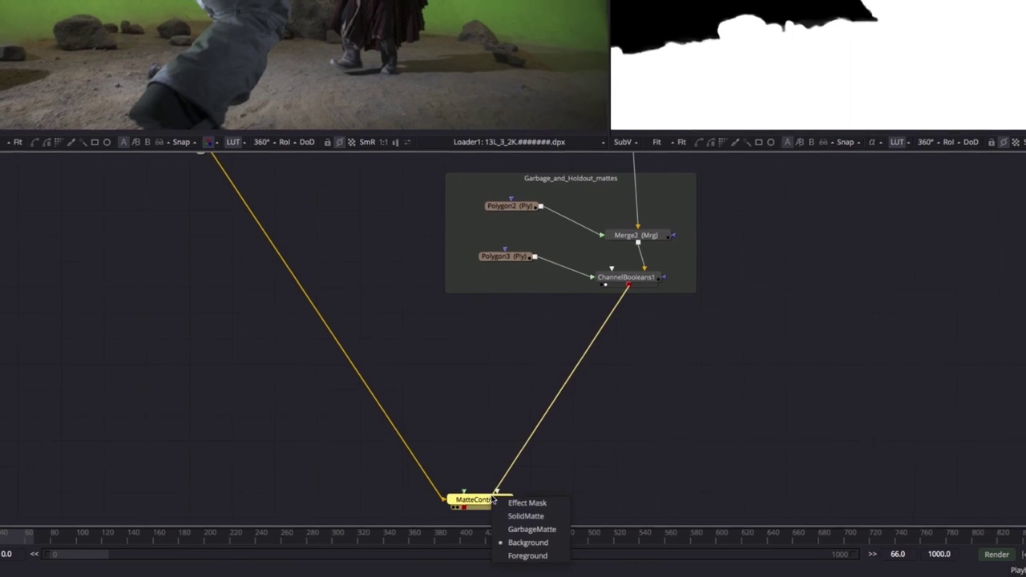
pyautogui.click(528, 556)
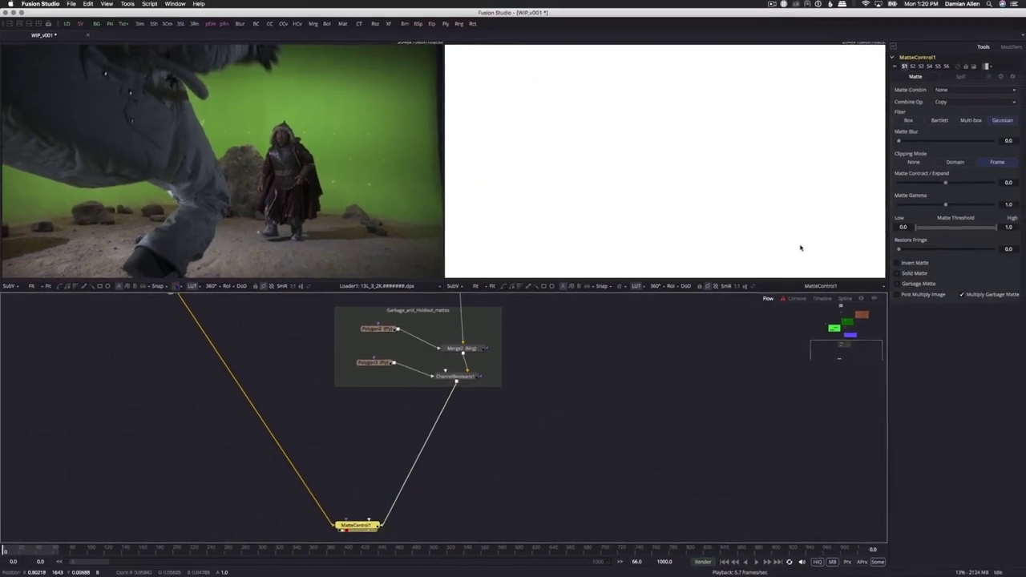
# Step: Set MatteControl1 to Combine Alpha with Post Multiply Image, then zoom the right viewer to check edges
pyautogui.click(942, 89)
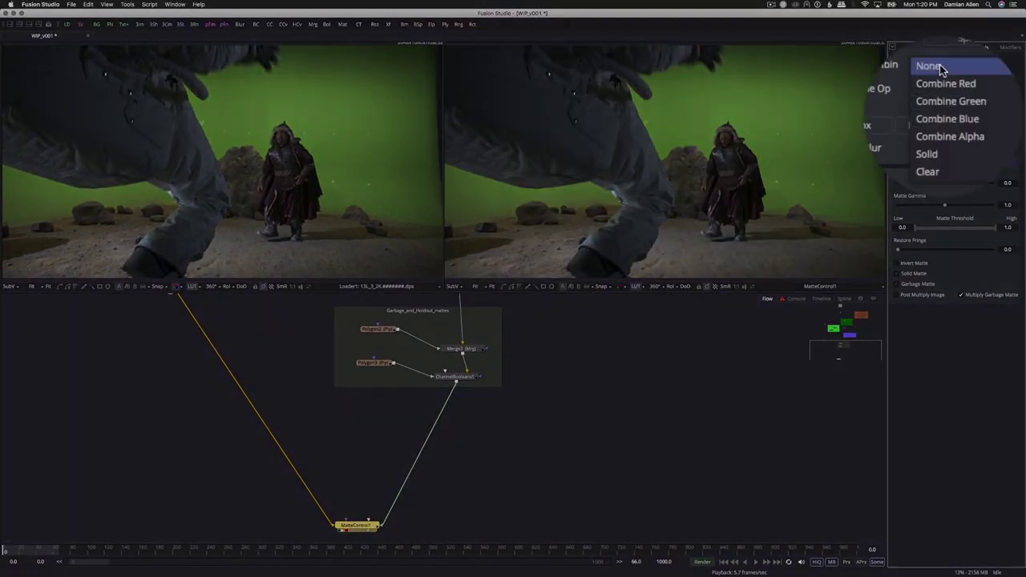
pyautogui.click(953, 137)
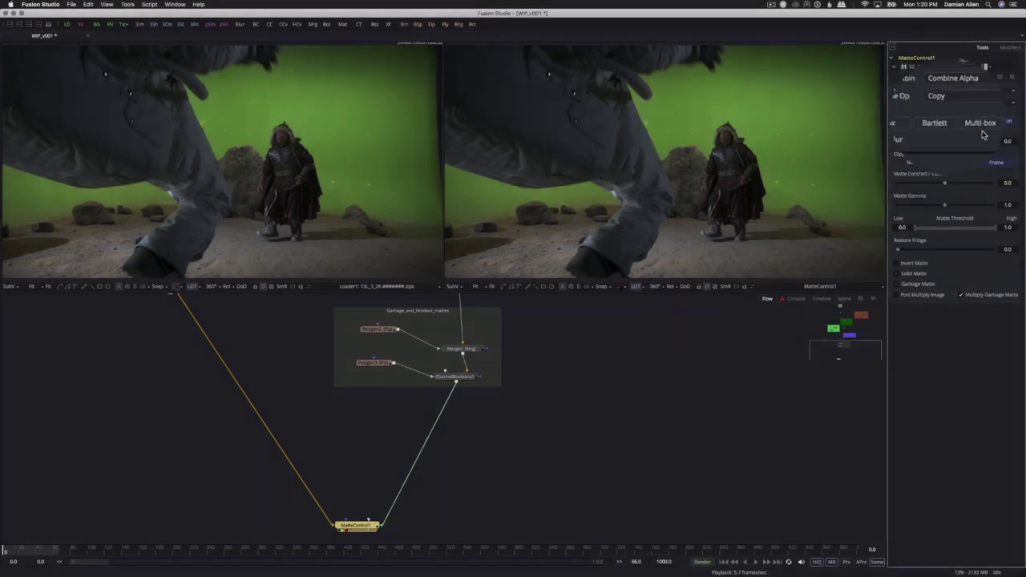
pyautogui.click(897, 294)
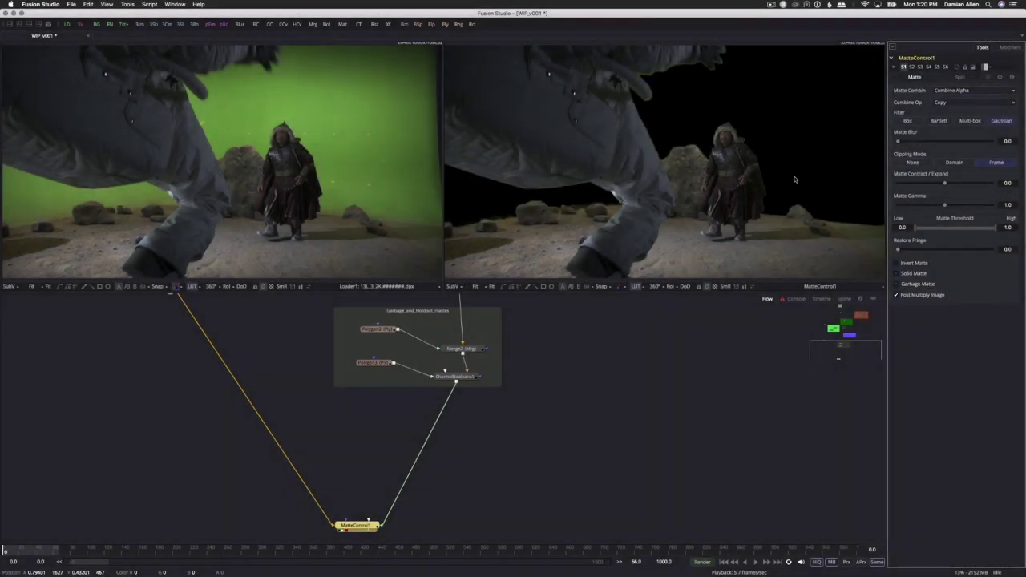
pyautogui.click(754, 165)
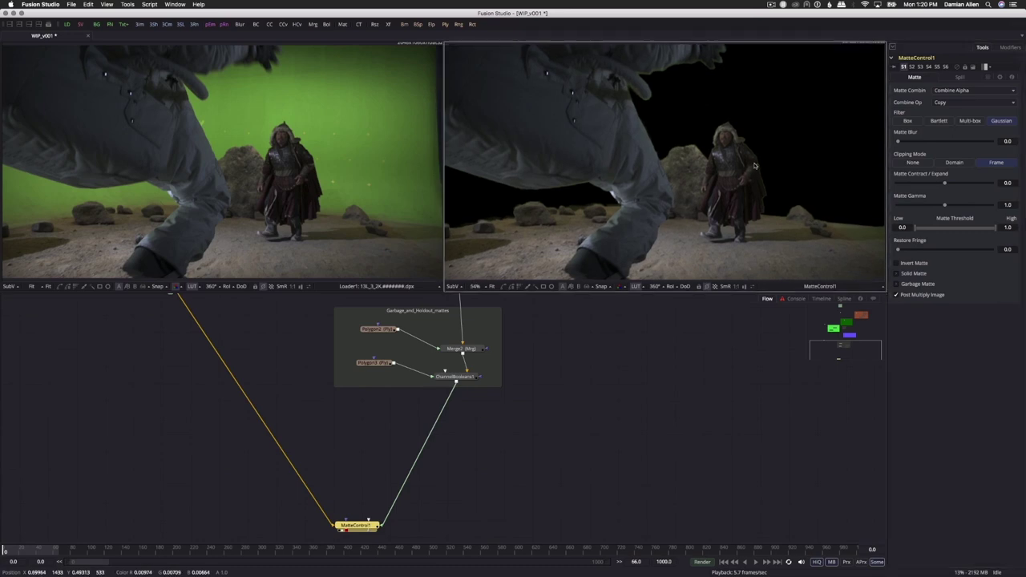
pyautogui.scroll(10, 755, 165)
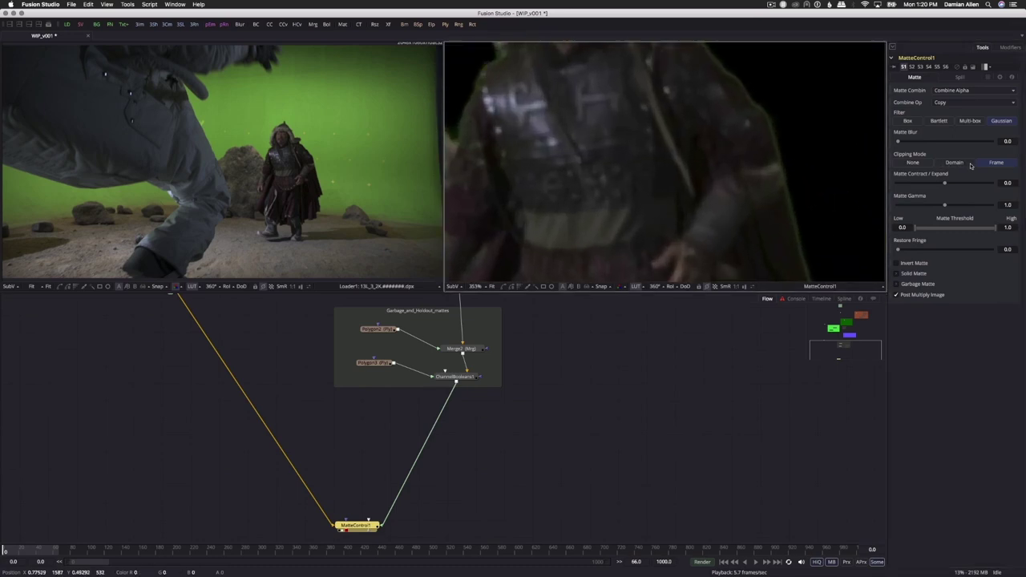
pyautogui.scroll(5, 806, 179)
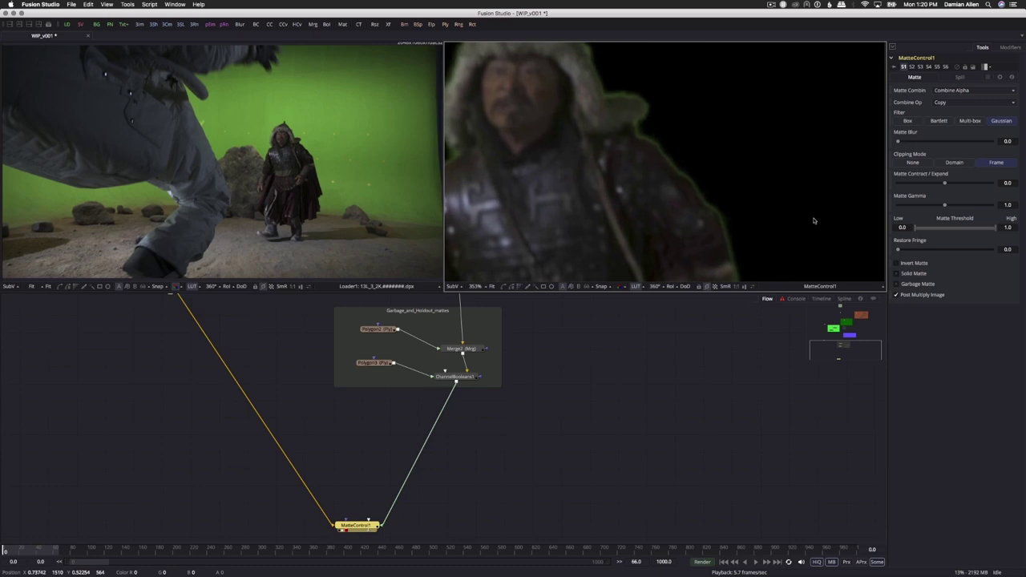
pyautogui.click(276, 410)
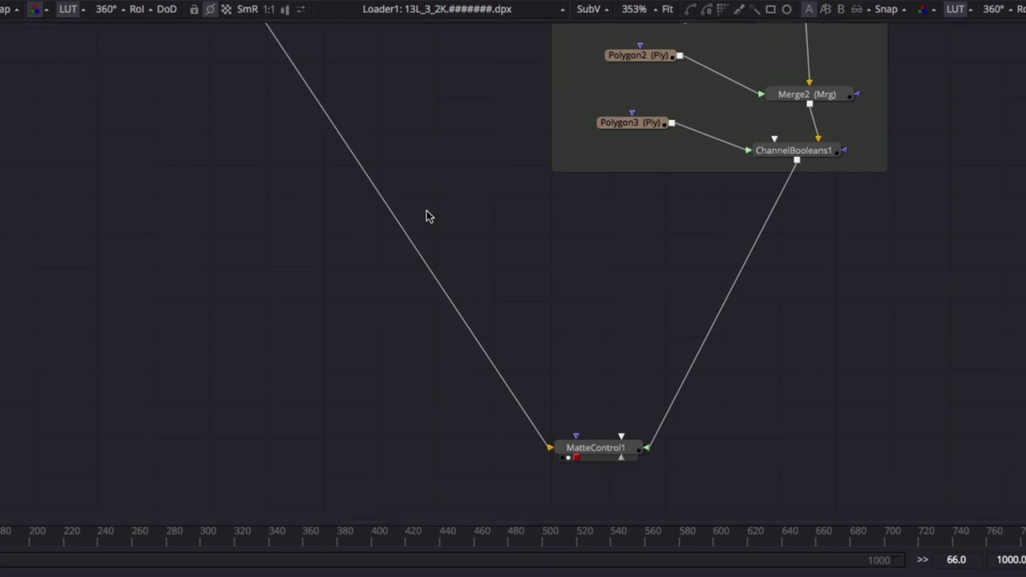
# Step: Place a HueCurves1 node on the footage link between Loader1 and MatteControl1
pyautogui.hotkey('ctrl', 'v')
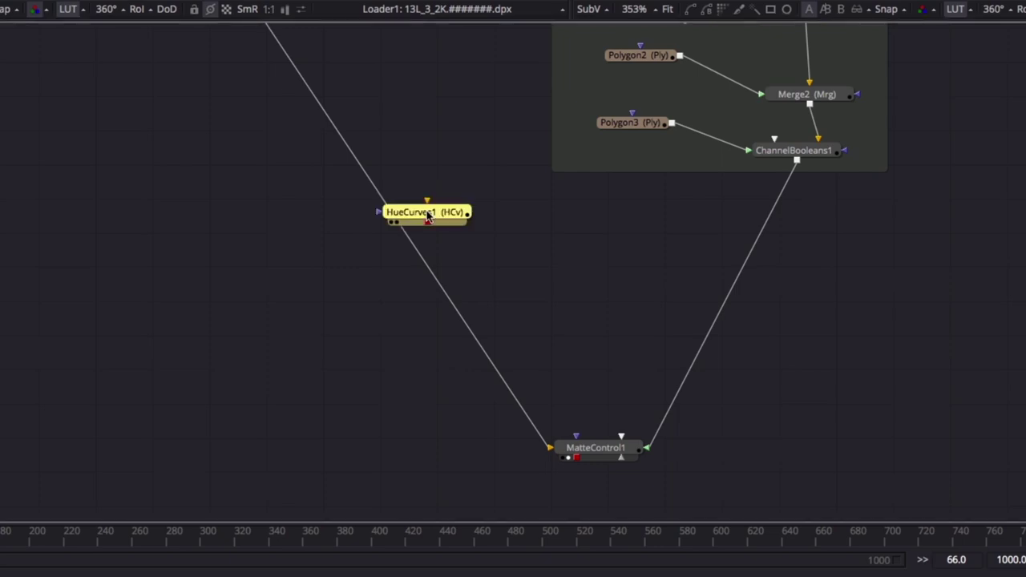
pyautogui.moveTo(427, 216); pyautogui.dragTo(397, 223)
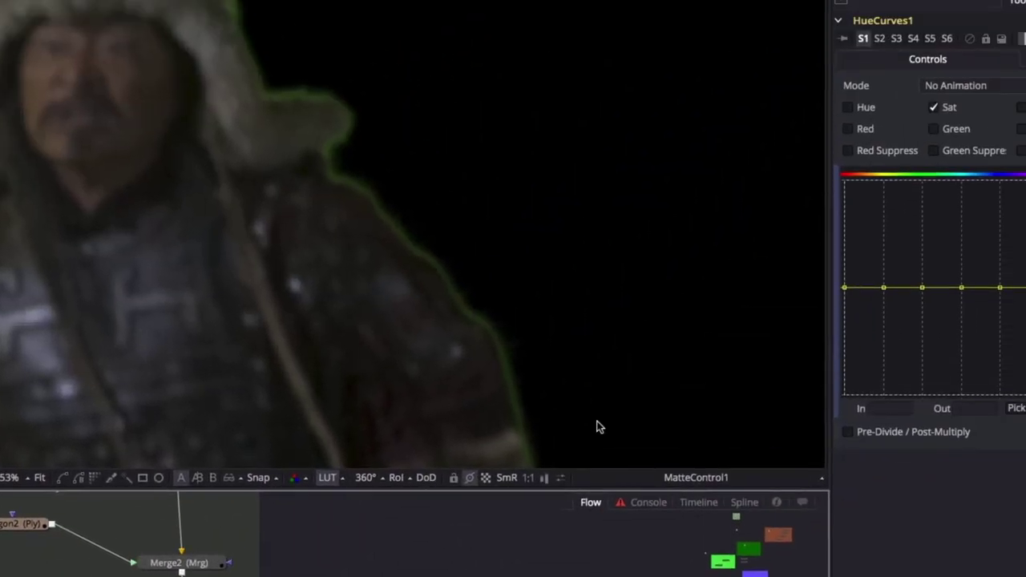
# Step: In HueCurves1, turn off Sat and pull a Green Suppress dip at the green hue, comparing on/off
pyautogui.click(933, 106)
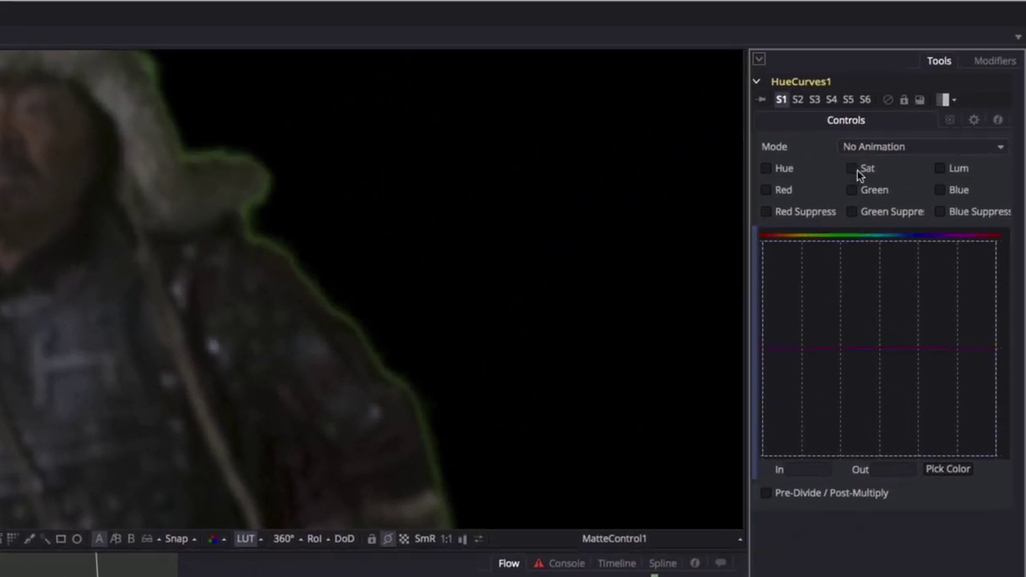
pyautogui.click(852, 212)
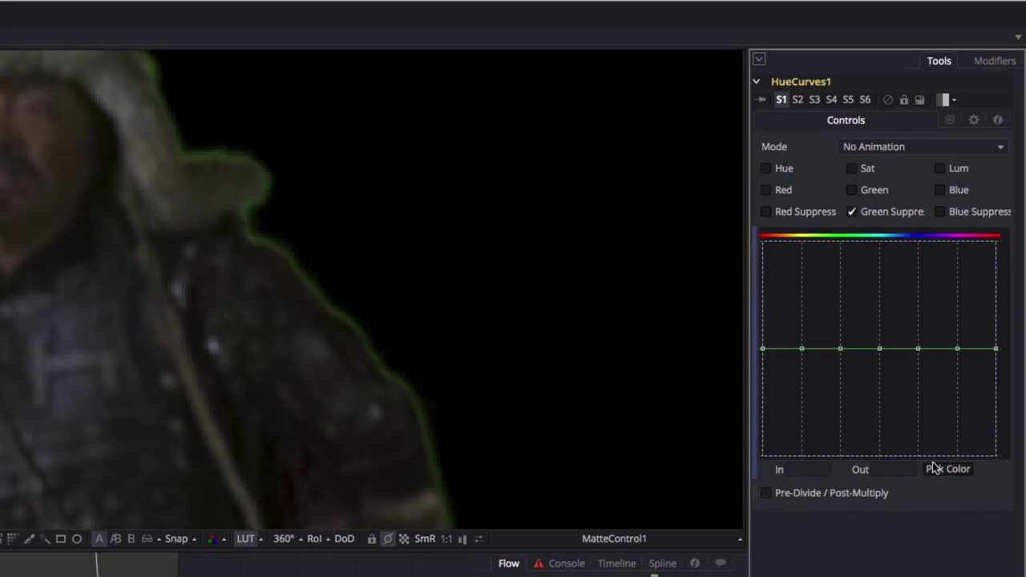
pyautogui.moveTo(938, 469); pyautogui.dragTo(376, 344)
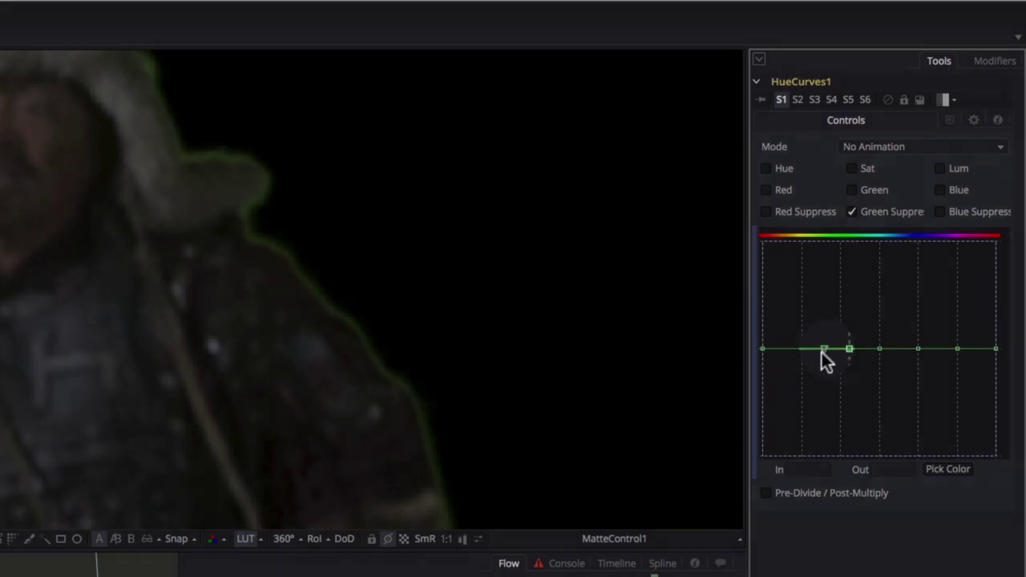
pyautogui.hotkey('ctrl', 'z')
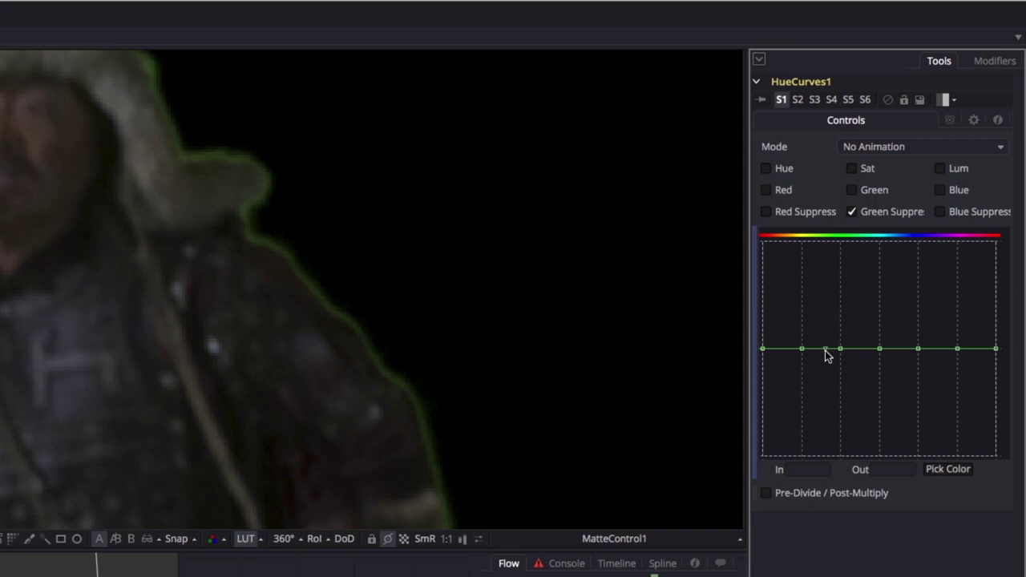
pyautogui.moveTo(824, 350); pyautogui.dragTo(826, 460)
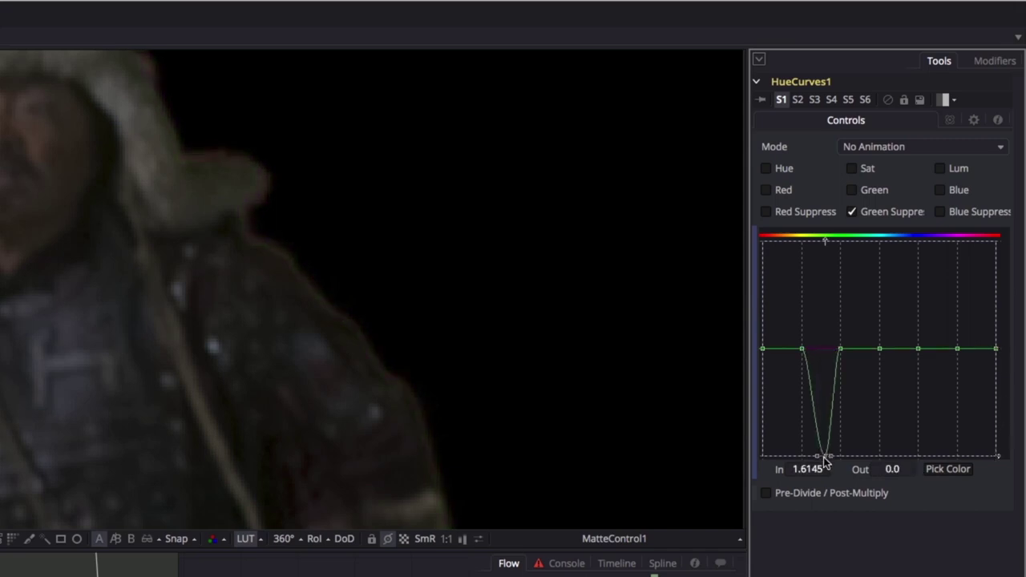
pyautogui.moveTo(801, 349); pyautogui.dragTo(806, 378)
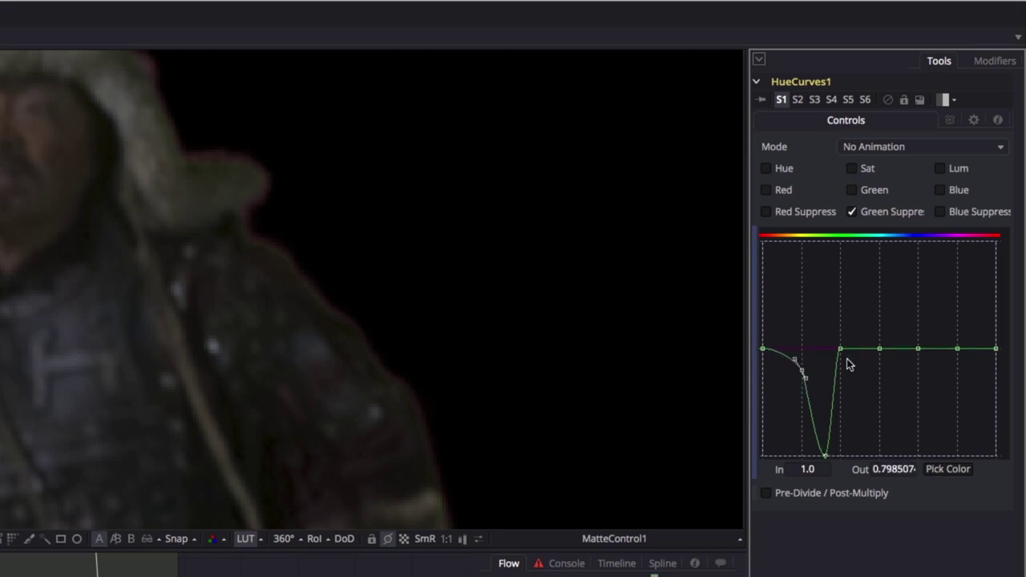
pyautogui.moveTo(840, 348); pyautogui.dragTo(838, 375)
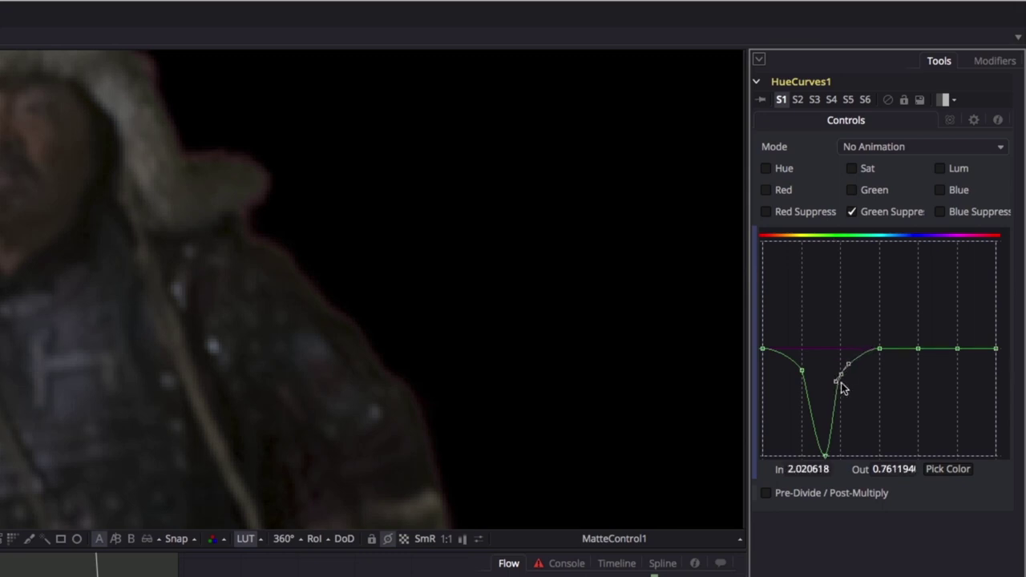
pyautogui.click(889, 100)
pyautogui.click(889, 100)
pyautogui.click(890, 100)
pyautogui.click(890, 100)
# Step: Enable the Lum curve and raise a small luminance bump at the same green hue
pyautogui.click(939, 170)
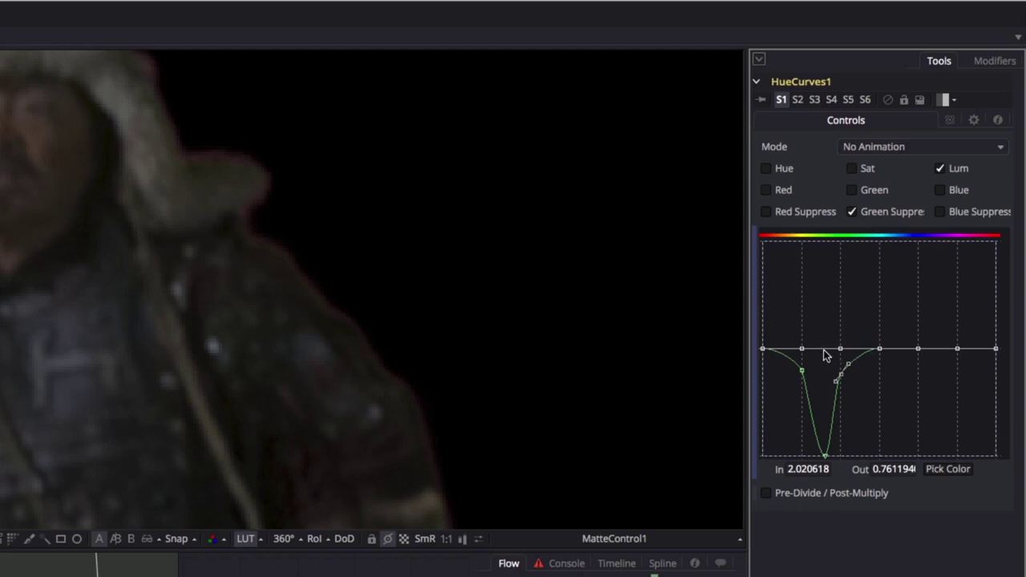
pyautogui.moveTo(820, 349); pyautogui.dragTo(822, 331)
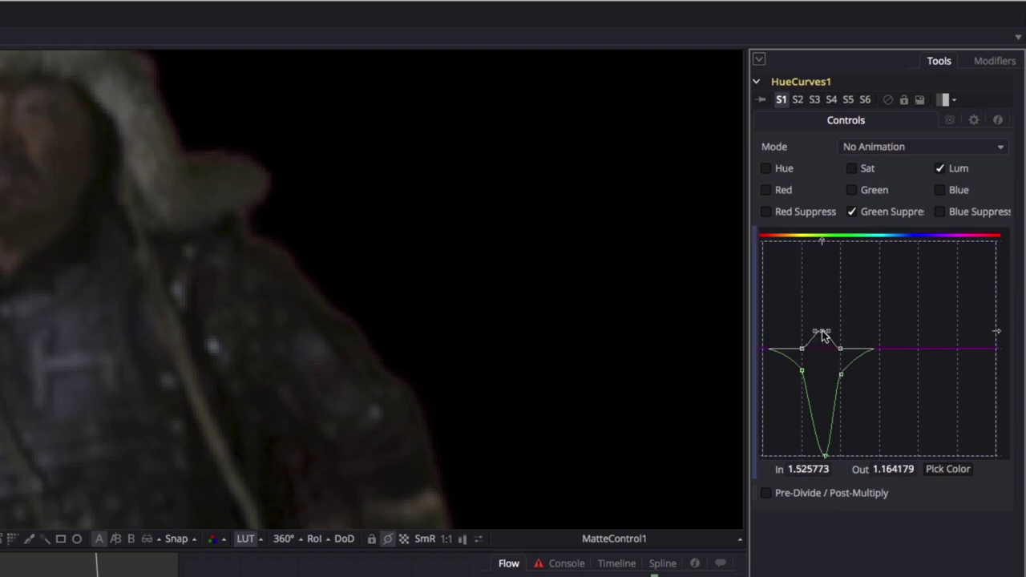
pyautogui.click(802, 342)
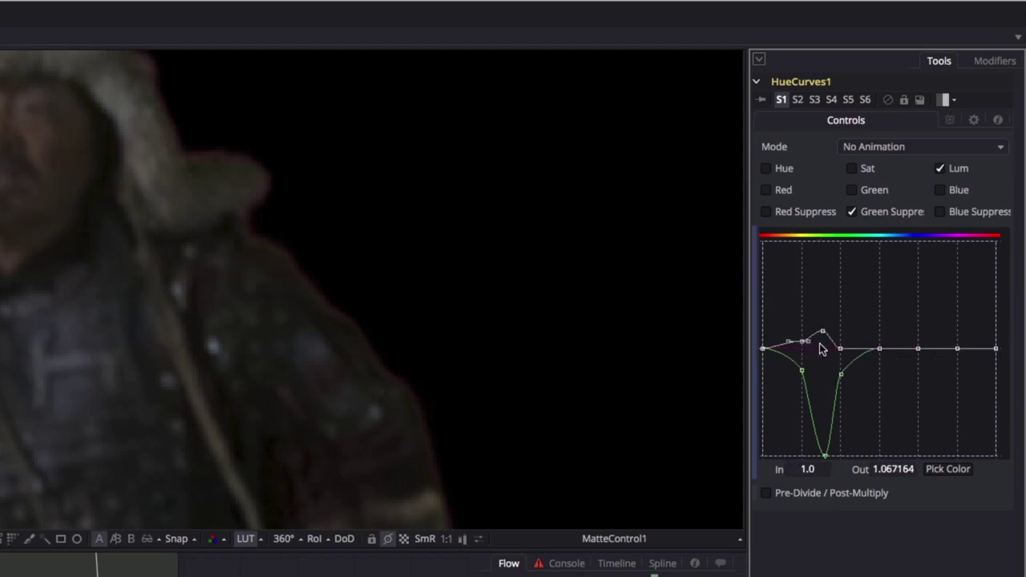
pyautogui.moveTo(838, 349); pyautogui.dragTo(837, 342)
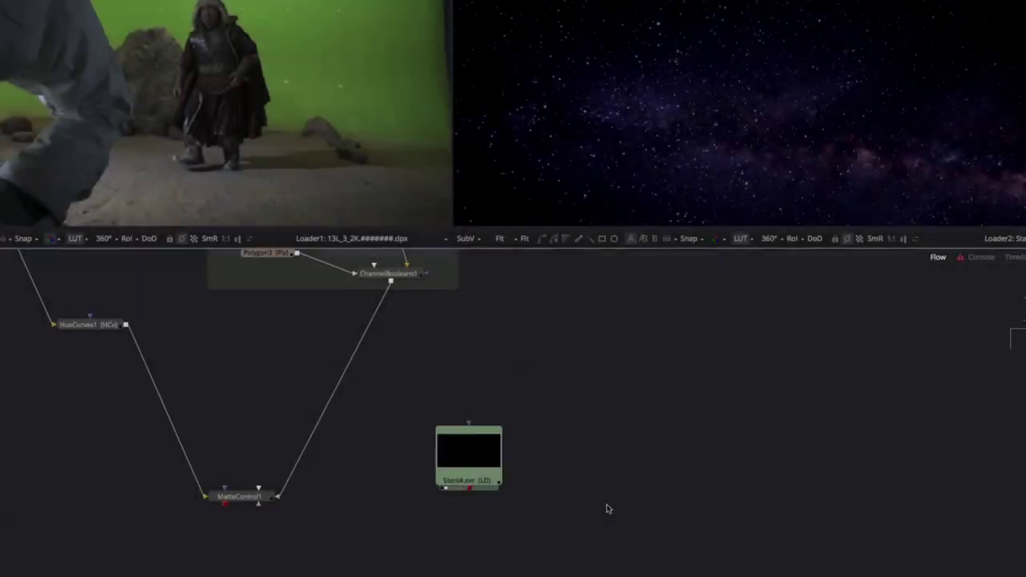
pyautogui.click(495, 468)
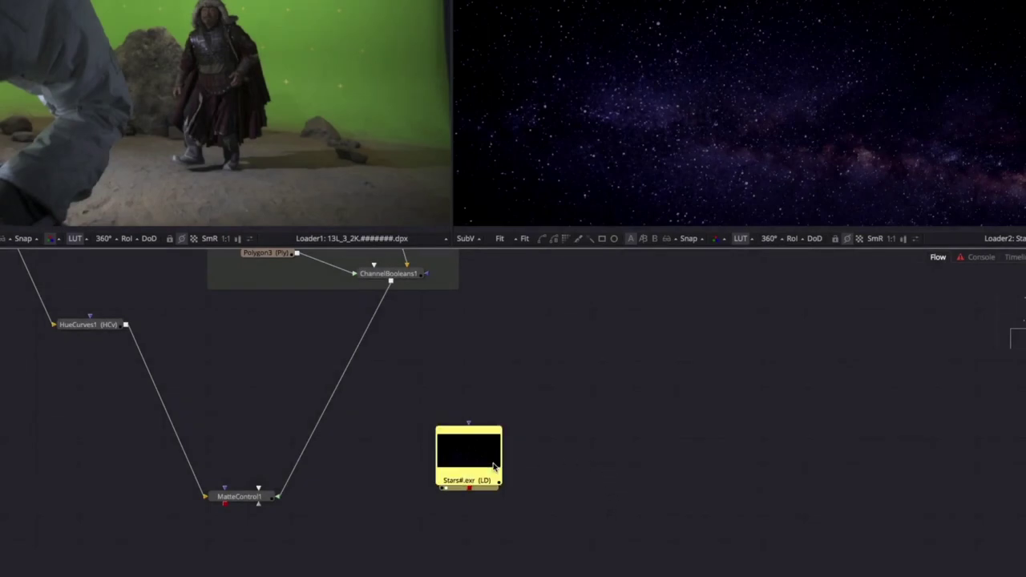
pyautogui.hotkey('shift', 'space')
pyautogui.write('mer')
pyautogui.press('Return')
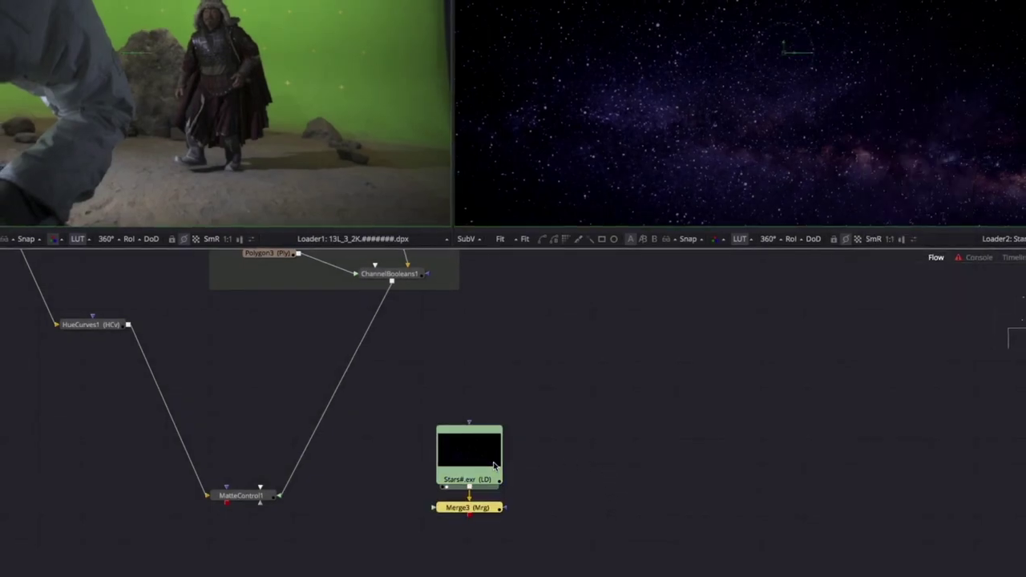
pyautogui.moveTo(491, 491); pyautogui.dragTo(359, 558)
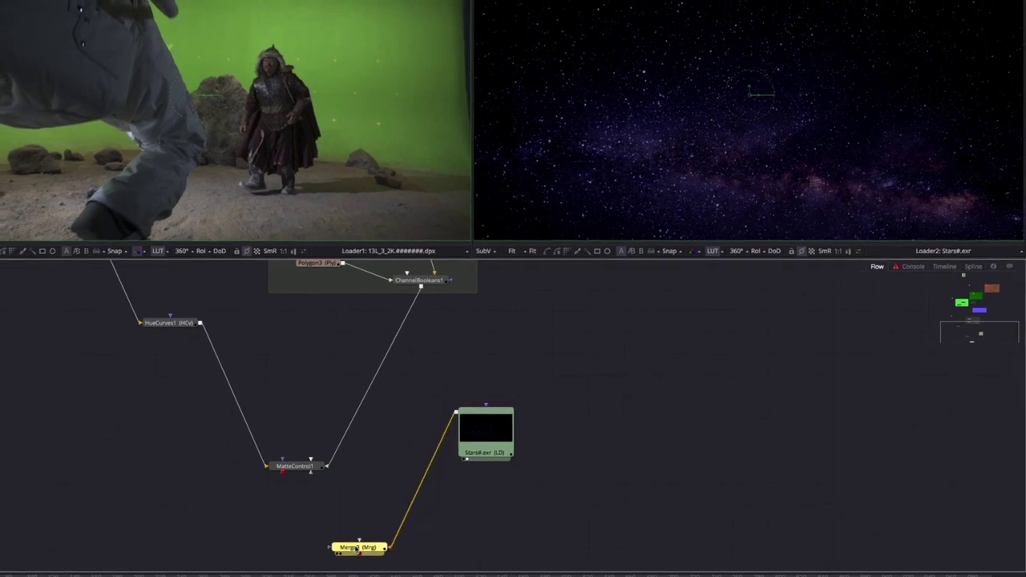
pyautogui.moveTo(284, 474); pyautogui.dragTo(365, 548)
pyautogui.click(383, 562)
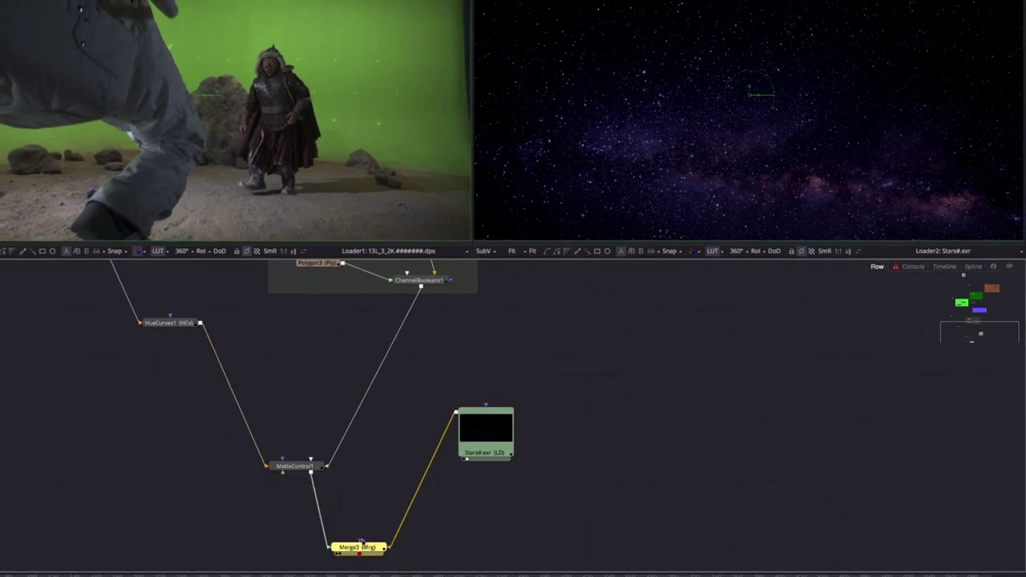
pyautogui.press('2')
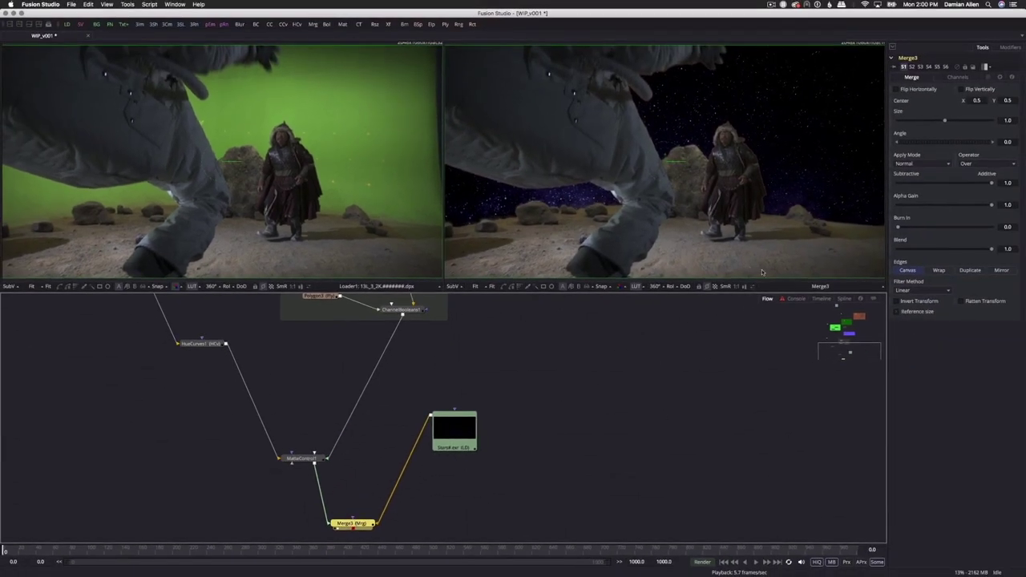
pyautogui.scroll(5, 766, 184)
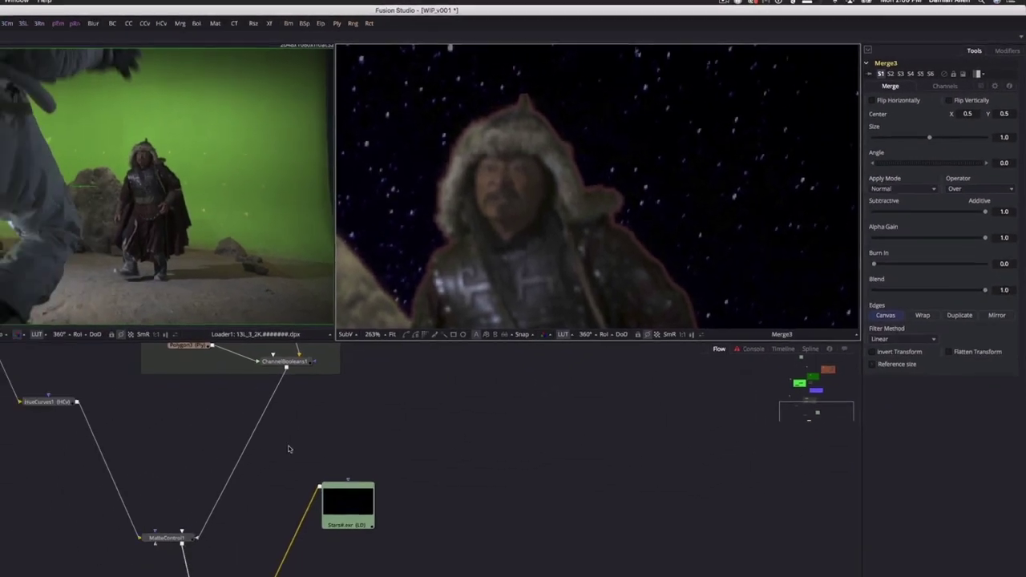
pyautogui.scroll(10, 264, 376)
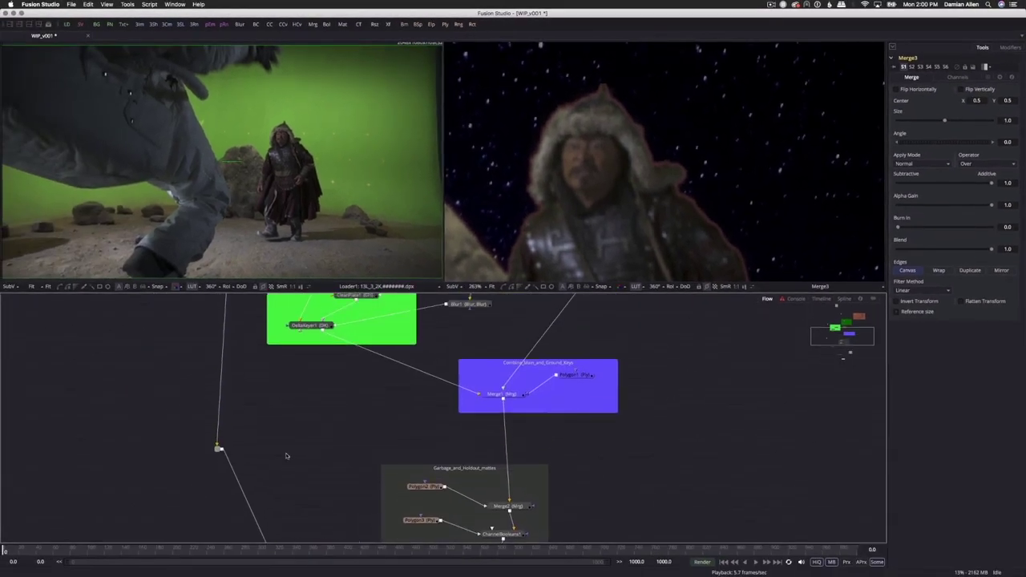
# Step: Try a slight negative erode on DeltaKeyer1's Erode/Dilate slider
pyautogui.scroll(6, 248, 341)
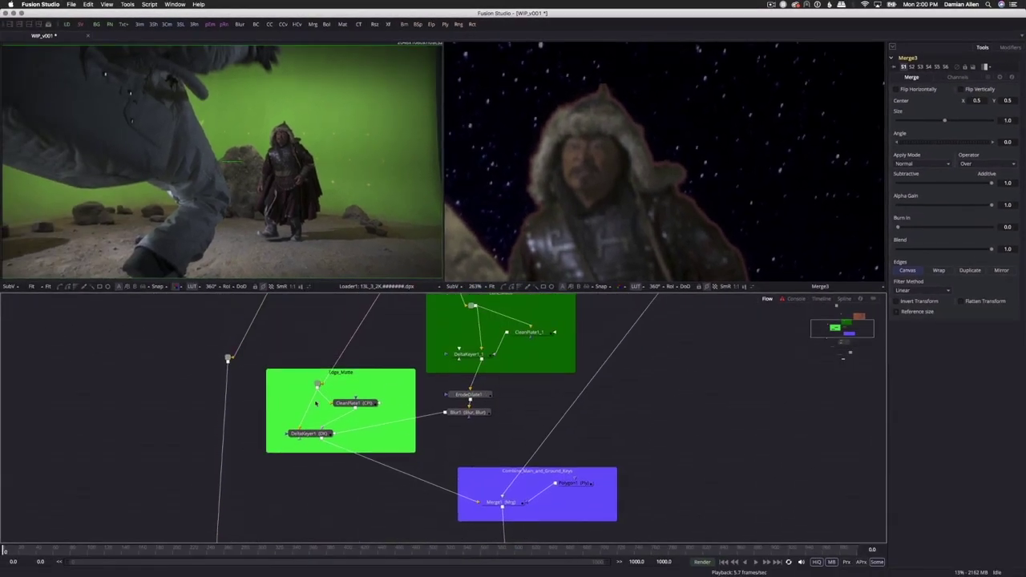
pyautogui.click(311, 433)
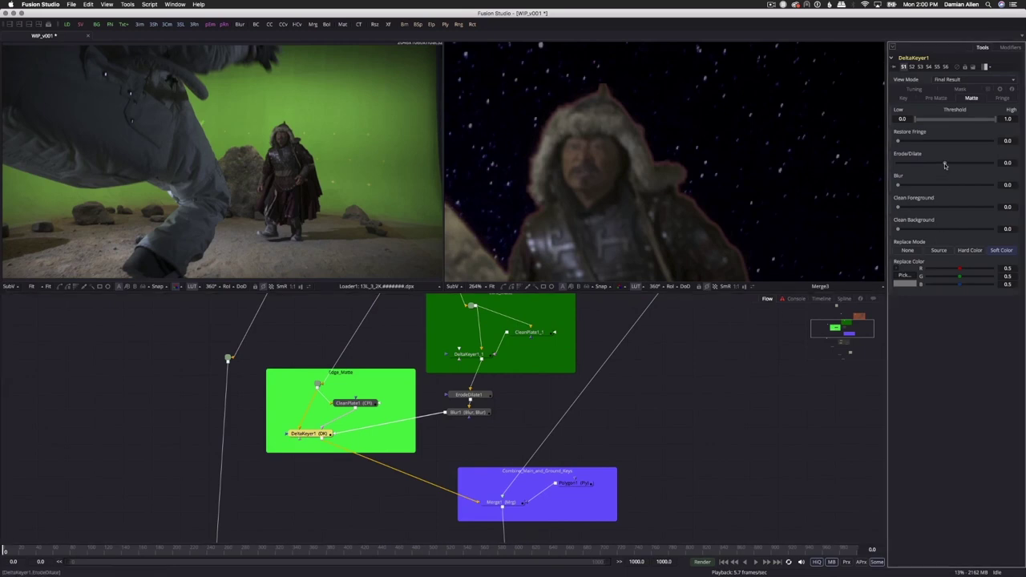
pyautogui.moveTo(944, 164); pyautogui.dragTo(946, 165)
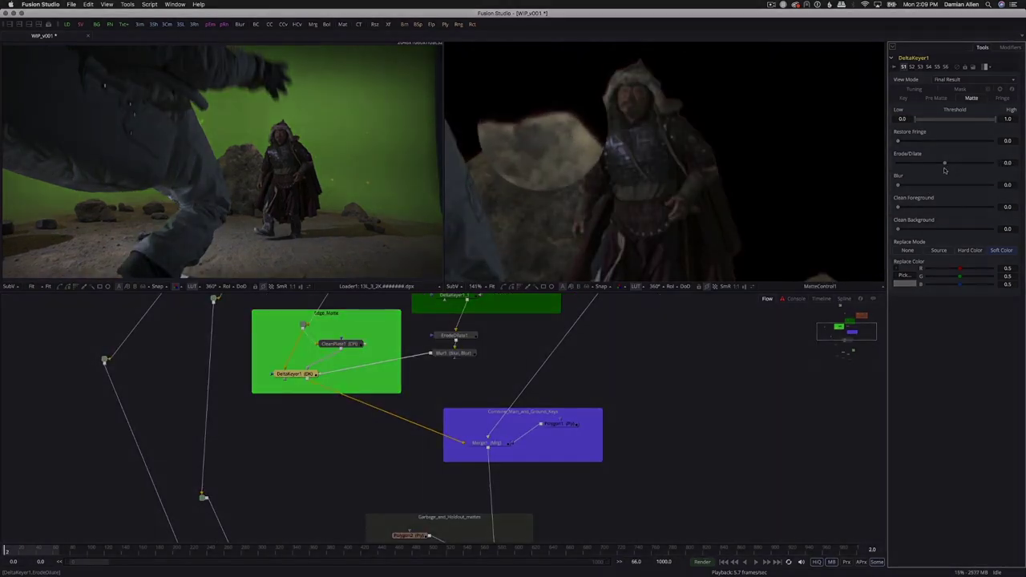
pyautogui.moveTo(944, 170); pyautogui.dragTo(944, 170)
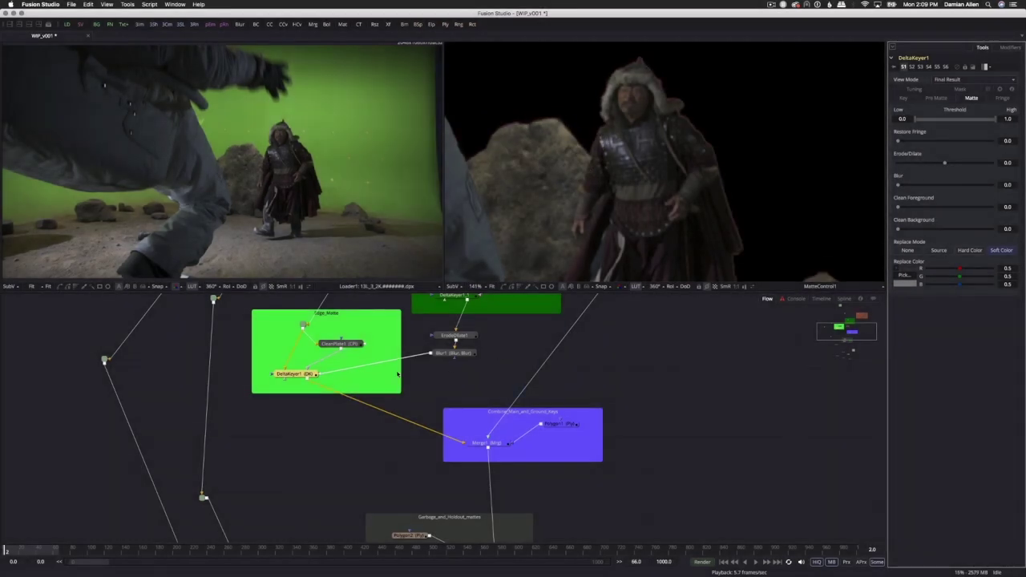
# Step: Insert an ErodeDilate3 node between DeltaKeyer1 and Merge1 with Amount -0.0006
pyautogui.click(319, 412)
pyautogui.hotkey('ctrl', 'space')
pyautogui.write('ero')
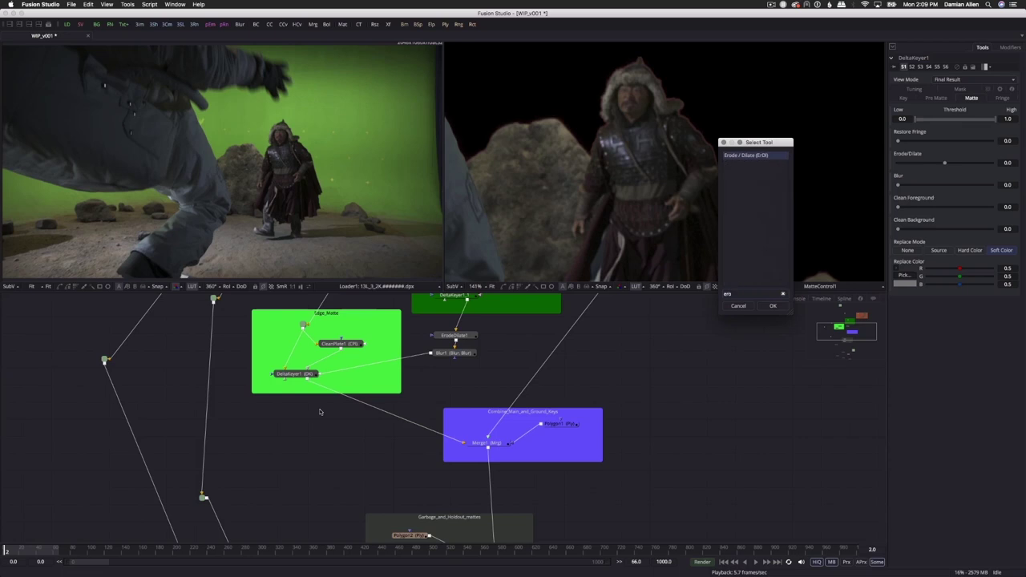
pyautogui.press('Return')
pyautogui.click(317, 420)
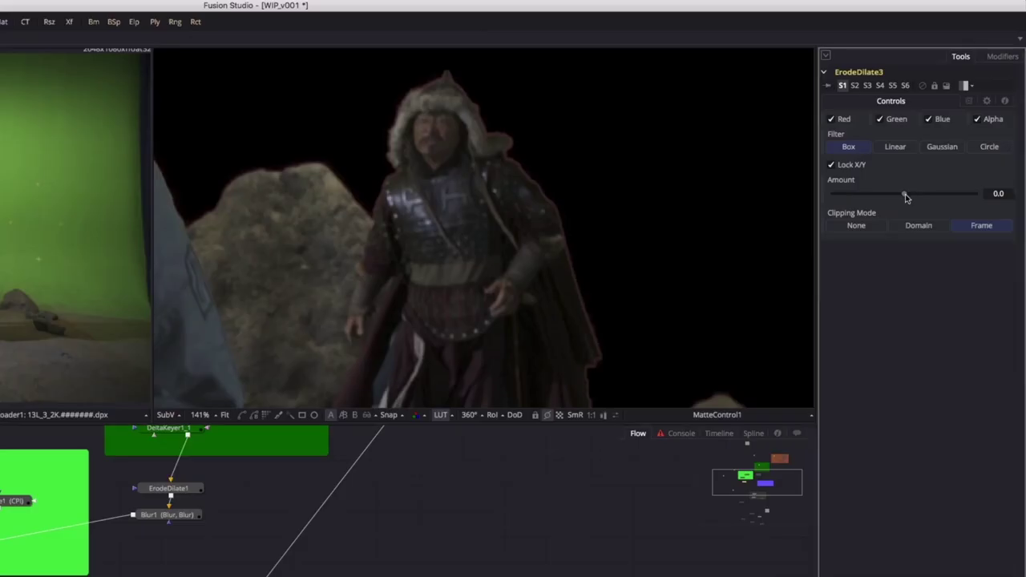
pyautogui.moveTo(905, 194); pyautogui.dragTo(904, 193)
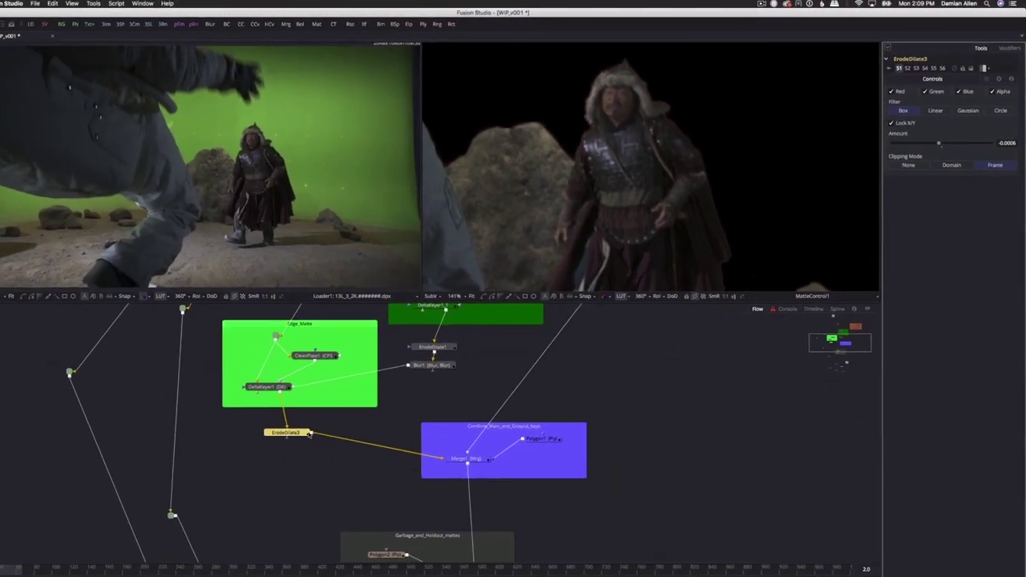
# Step: Add Polygon5 as ErodeDilate3's mask and draw a closed shape around the warrior
pyautogui.hotkey('ctrl', 'space')
pyautogui.write('pol')
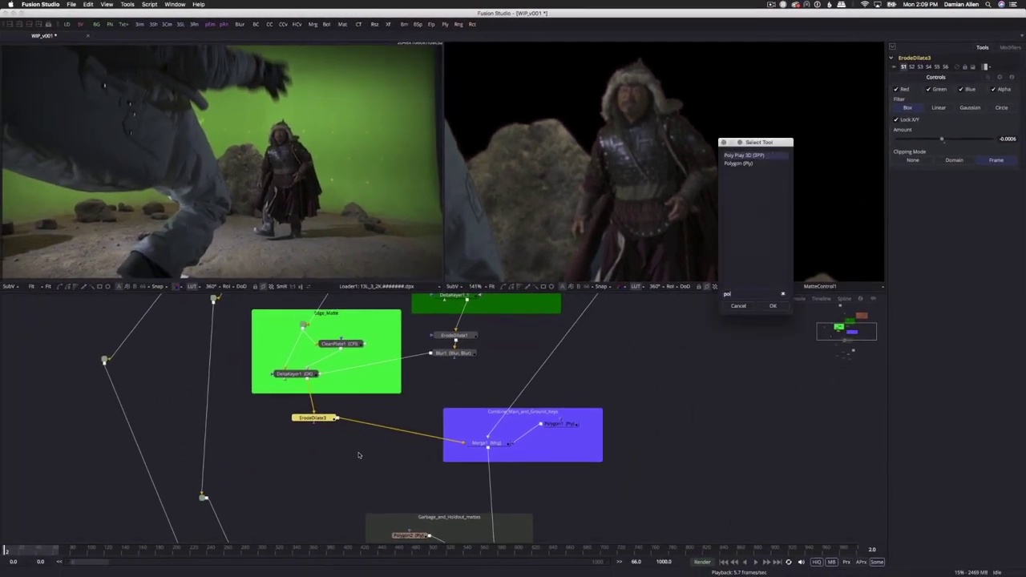
pyautogui.press('Down')
pyautogui.press('Return')
pyautogui.moveTo(258, 418); pyautogui.dragTo(408, 403)
pyautogui.scroll(-3, 732, 158)
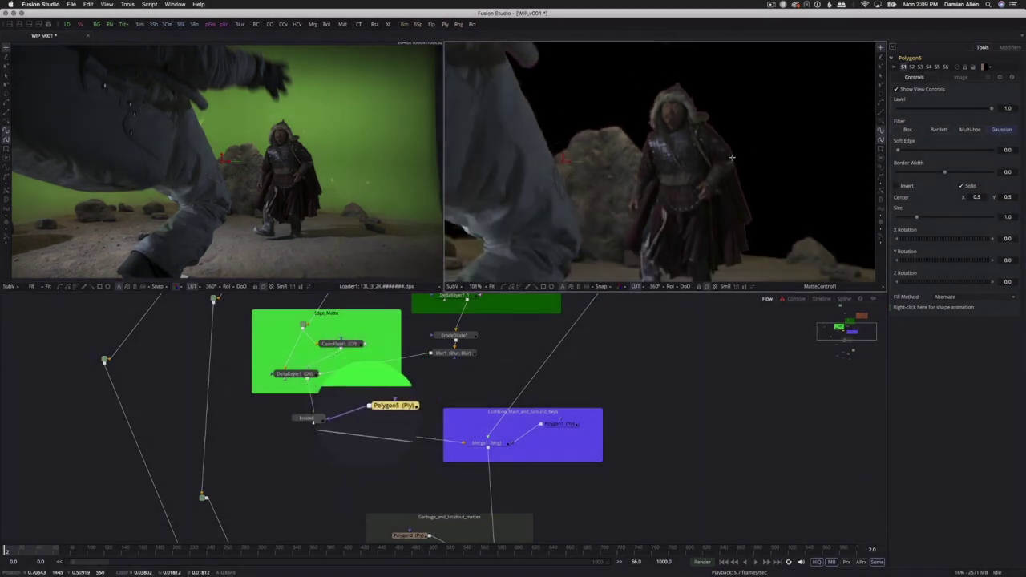
pyautogui.click(649, 102)
pyautogui.moveTo(680, 48); pyautogui.dragTo(731, 96)
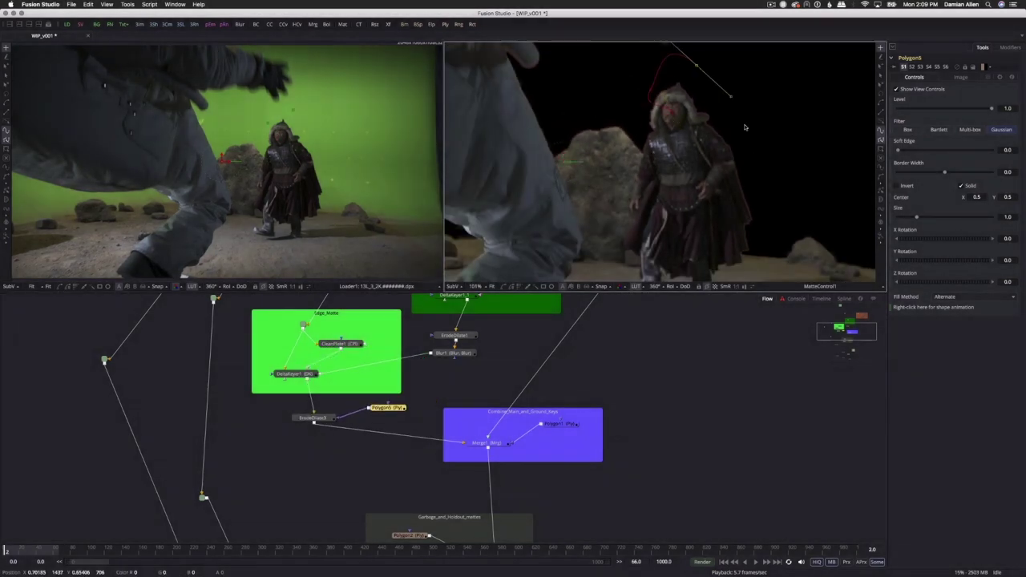
pyautogui.moveTo(762, 164); pyautogui.dragTo(762, 257)
pyautogui.click(741, 273)
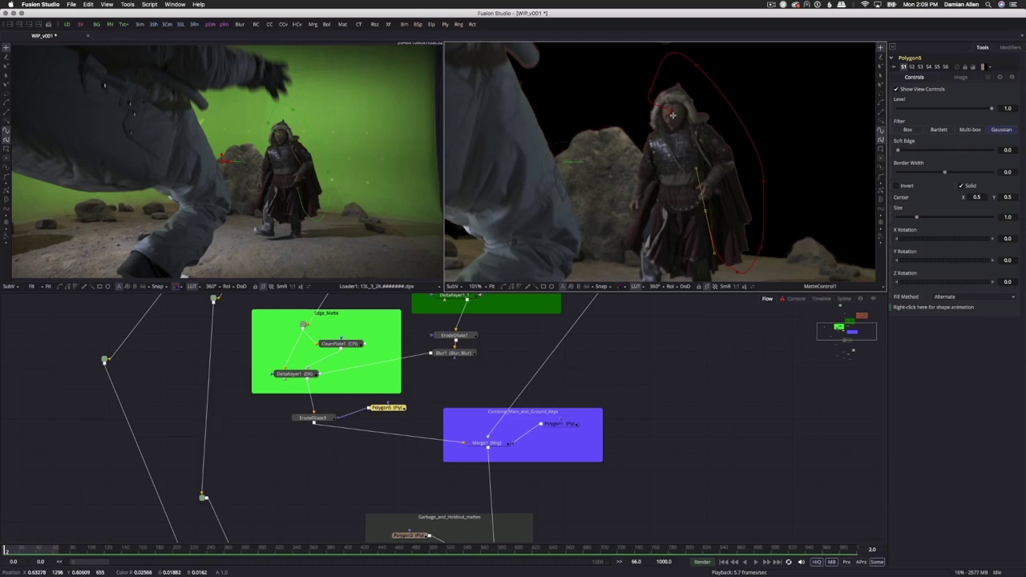
pyautogui.click(652, 102)
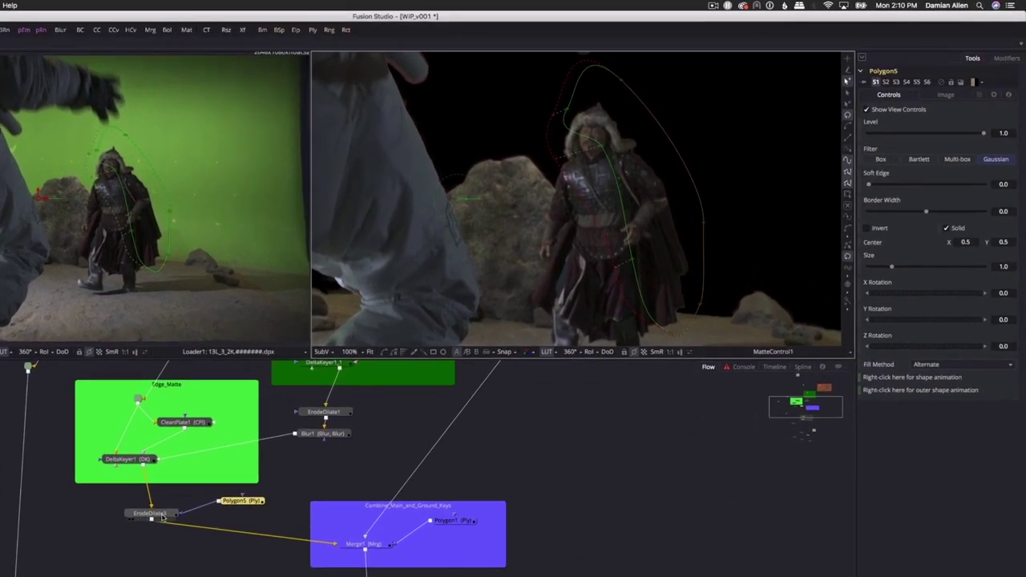
# Step: Bypass ErodeDilate3 to compare the edge with and without it
pyautogui.click(162, 516)
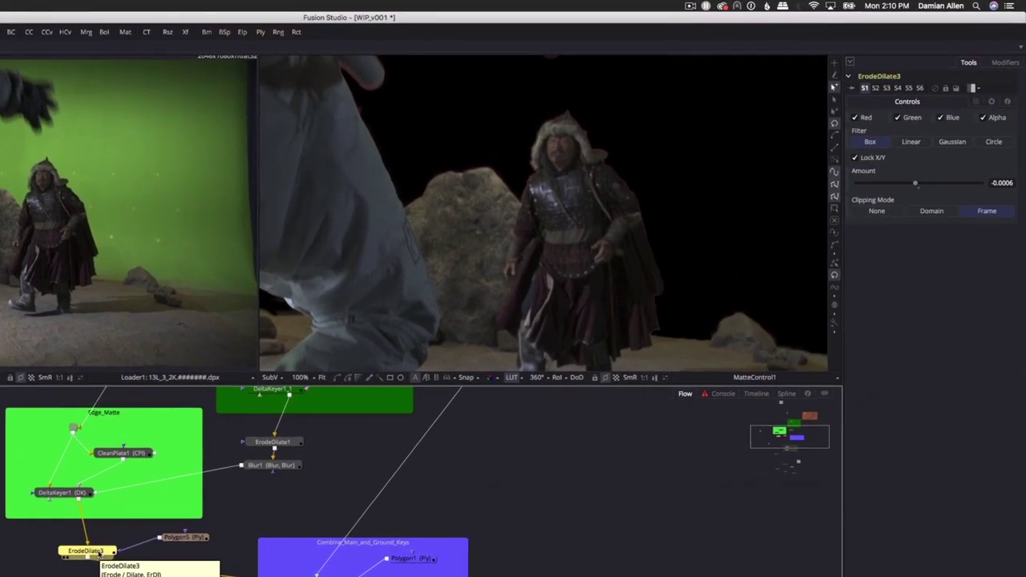
pyautogui.click(99, 552)
pyautogui.hotkey('ctrl', 'p')
pyautogui.hotkey('ctrl', 'p')
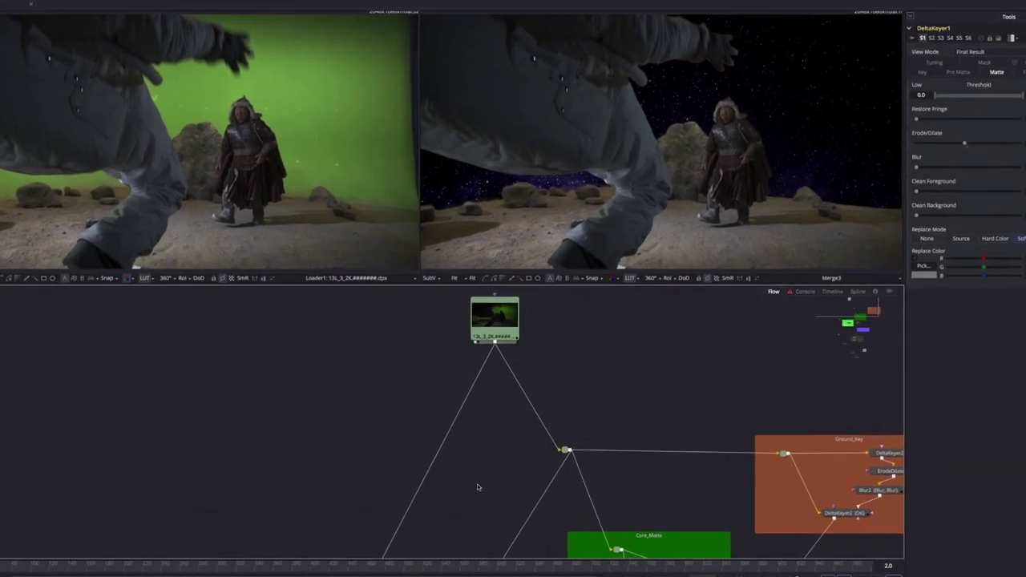
# Step: Add an OpticalFlow1 node fed by the footage Loader and show it in the right viewer
pyautogui.hotkey('shift', 'space')
pyautogui.write('opti')
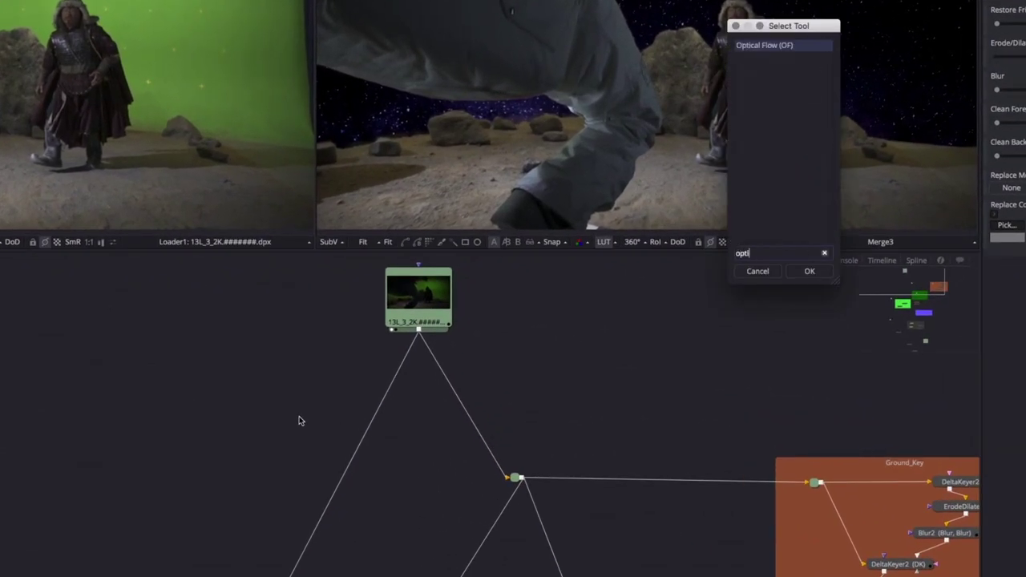
pyautogui.press('Return')
pyautogui.moveTo(431, 346); pyautogui.dragTo(202, 465)
pyautogui.press('2')
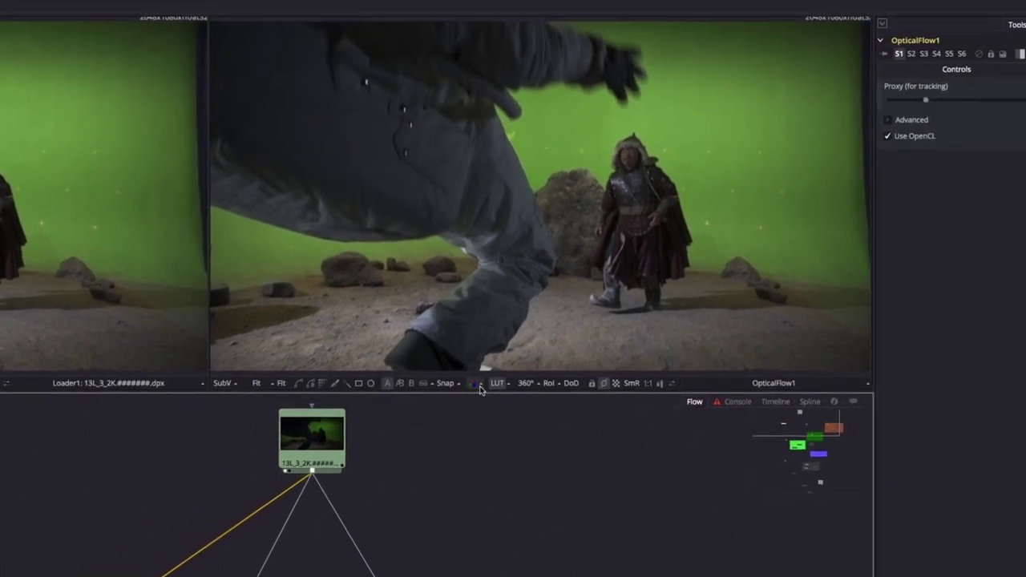
# Step: Switch the viewer channel to Vectors, then Vector X, then Vector Y
pyautogui.click(478, 385)
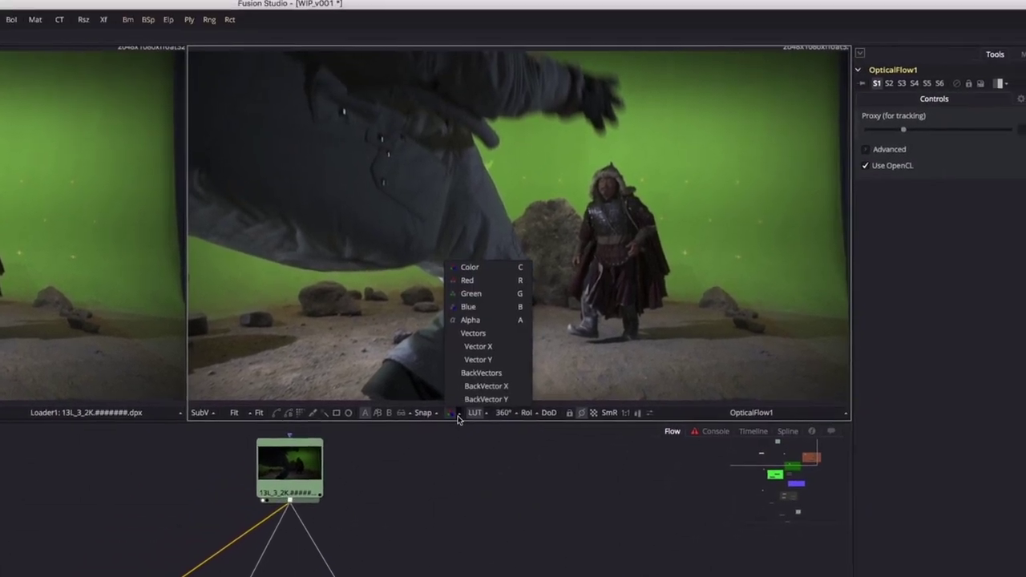
pyautogui.click(506, 310)
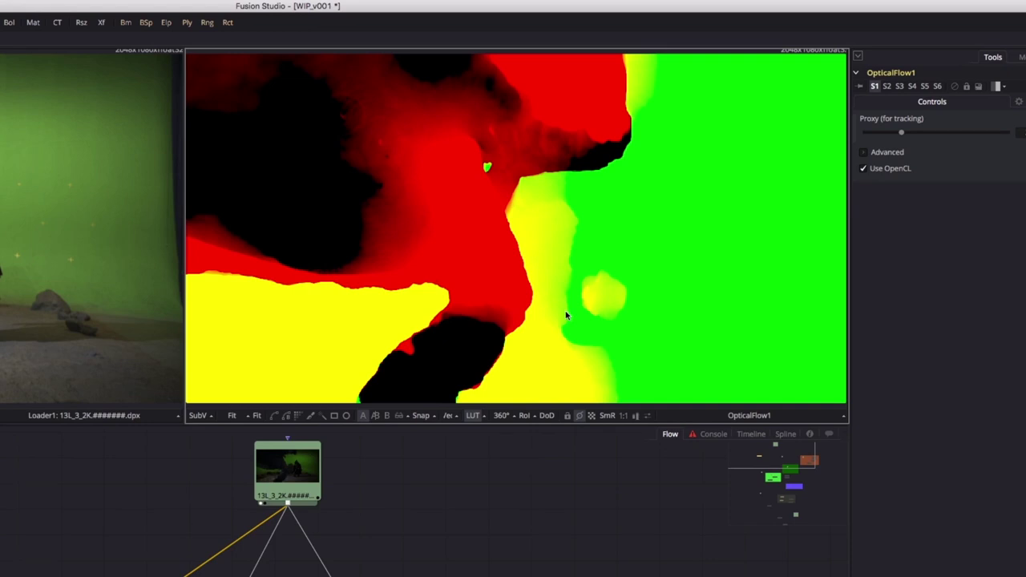
pyautogui.click(452, 416)
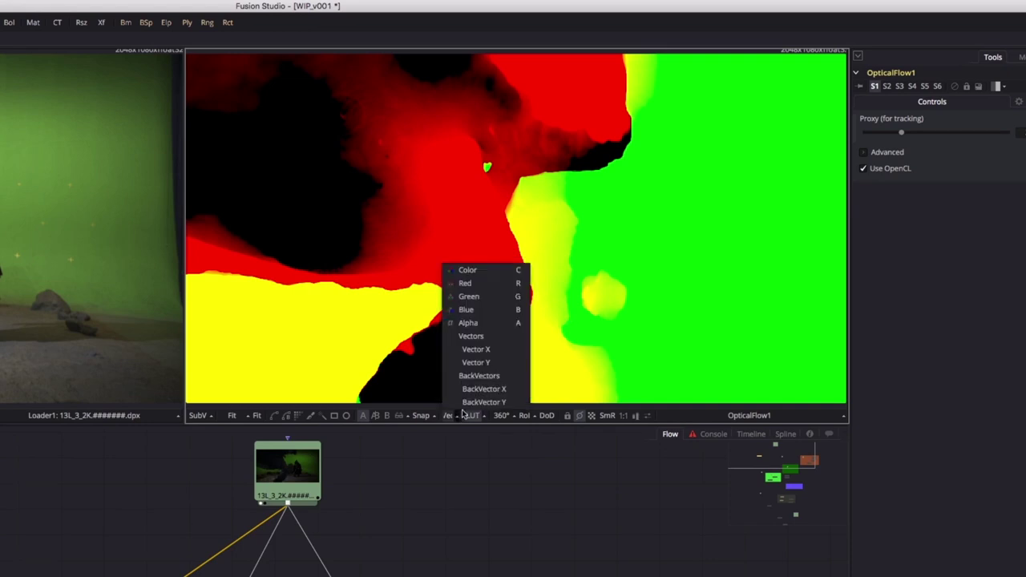
pyautogui.click(478, 351)
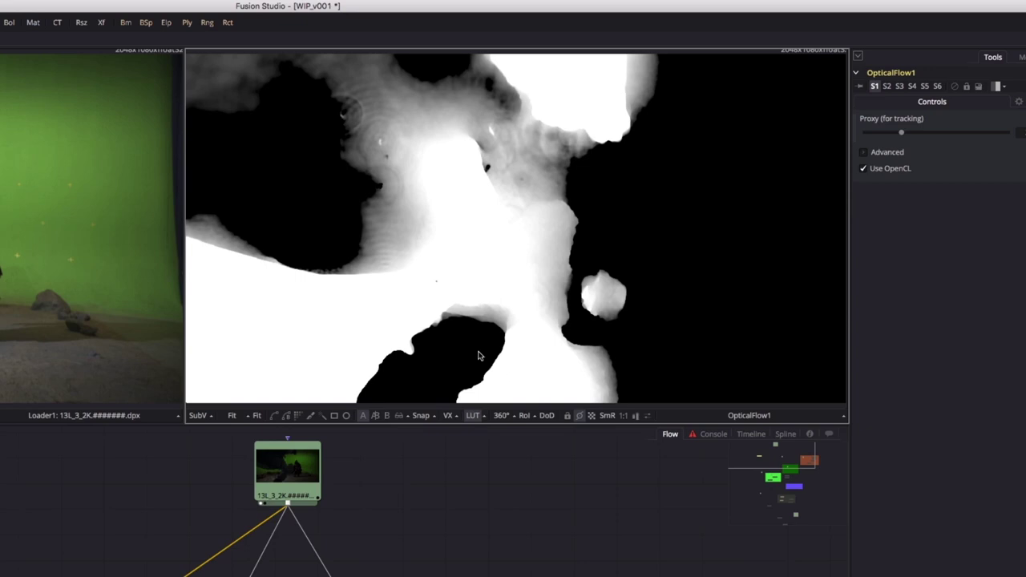
pyautogui.click(454, 415)
pyautogui.click(478, 363)
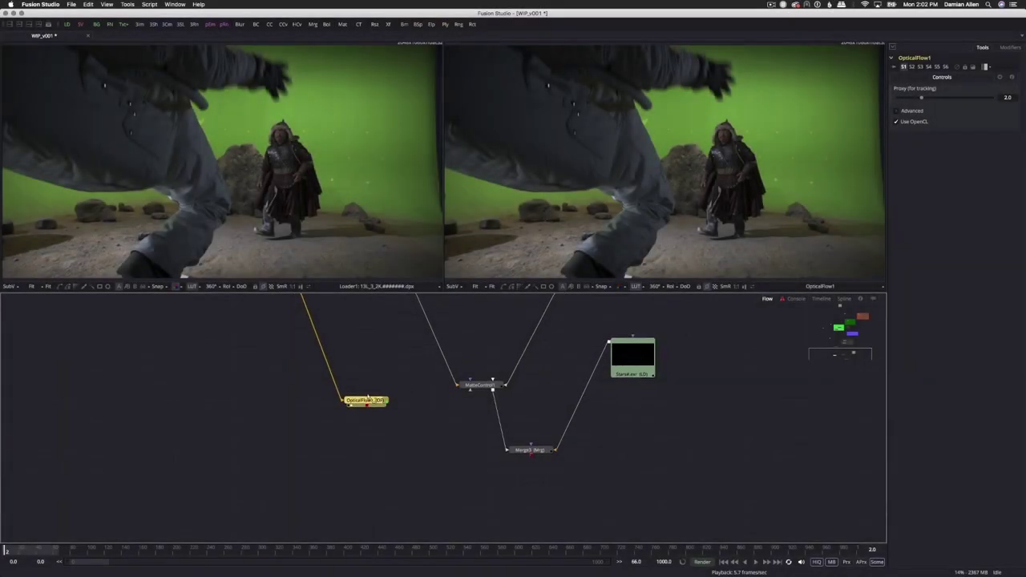
# Step: Insert a VectorMotionBlur1 node after MatteControl1, just above Merge3
pyautogui.moveTo(371, 405); pyautogui.dragTo(396, 438)
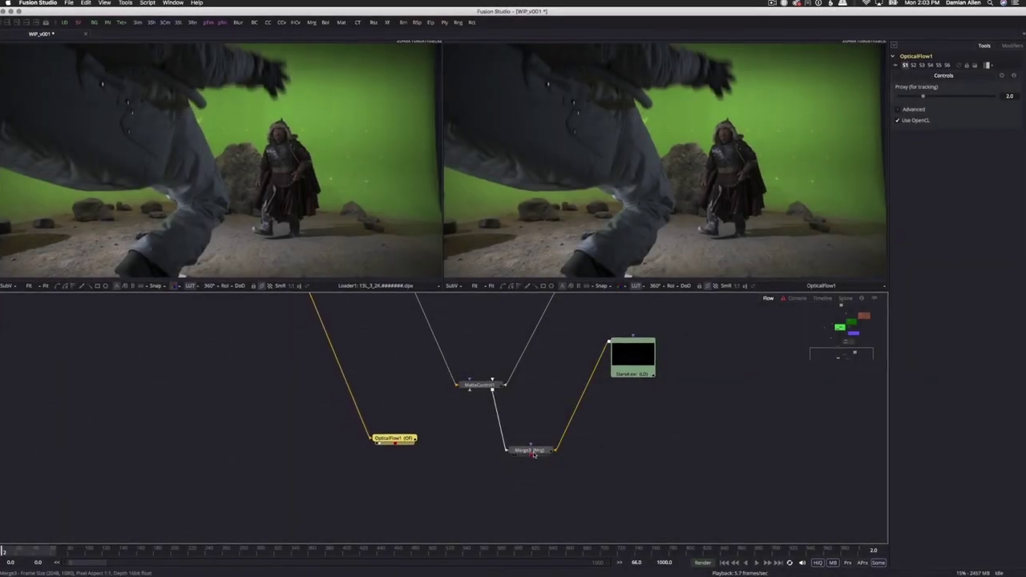
pyautogui.moveTo(531, 450); pyautogui.dragTo(596, 513)
pyautogui.click(468, 385)
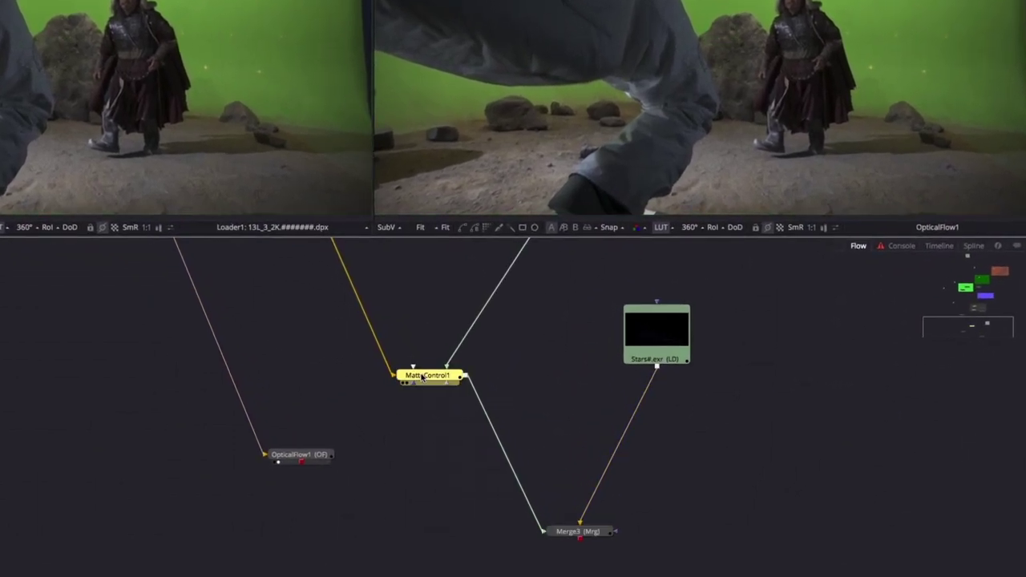
pyautogui.hotkey('ctrl', 'space')
pyautogui.write('blur')
pyautogui.press('Down')
pyautogui.press('Down')
pyautogui.press('Down')
pyautogui.press('Down')
pyautogui.press('Down')
pyautogui.press('Down')
pyautogui.press('Down')
pyautogui.press('Return')
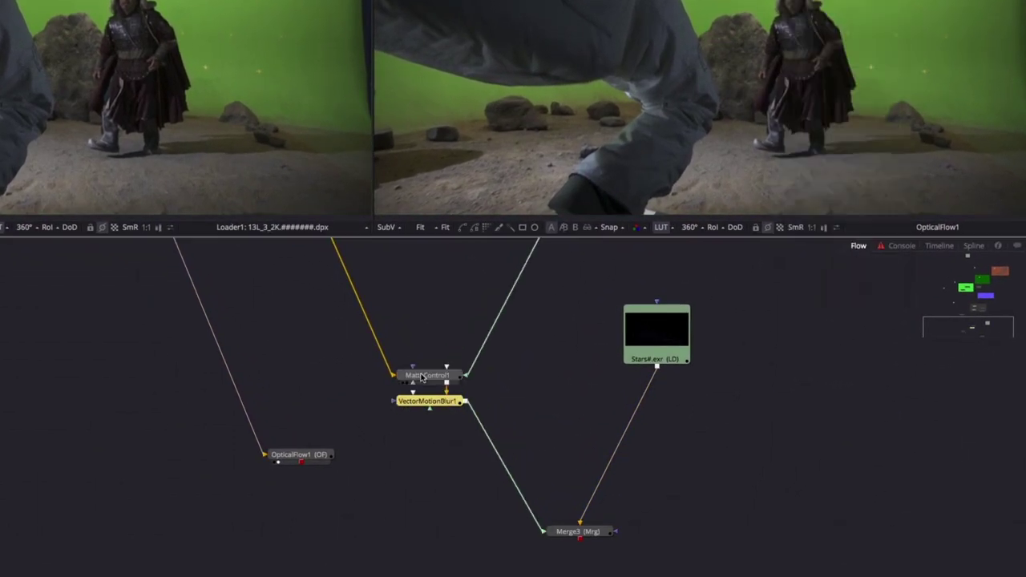
pyautogui.moveTo(432, 405); pyautogui.dragTo(441, 503)
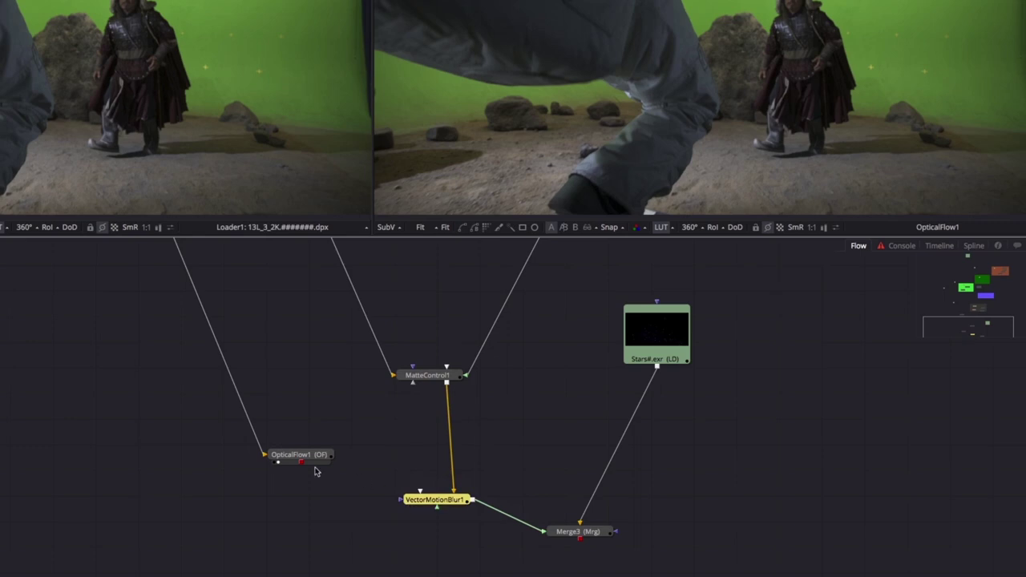
# Step: Feed OpticalFlow1's vectors into VectorMotionBlur1 and set its Scale to 1.5
pyautogui.moveTo(303, 463); pyautogui.dragTo(433, 500)
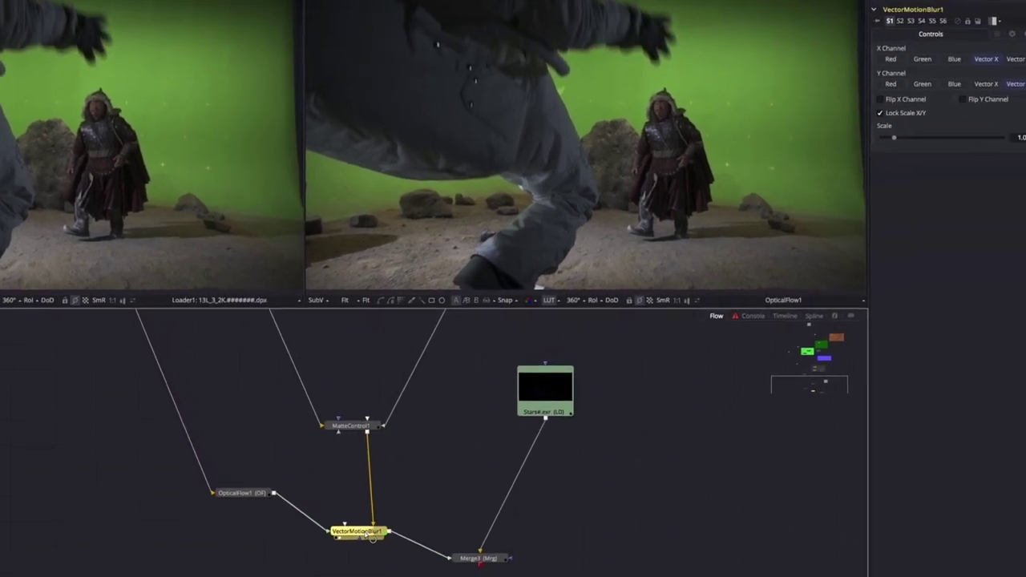
pyautogui.click(1020, 137)
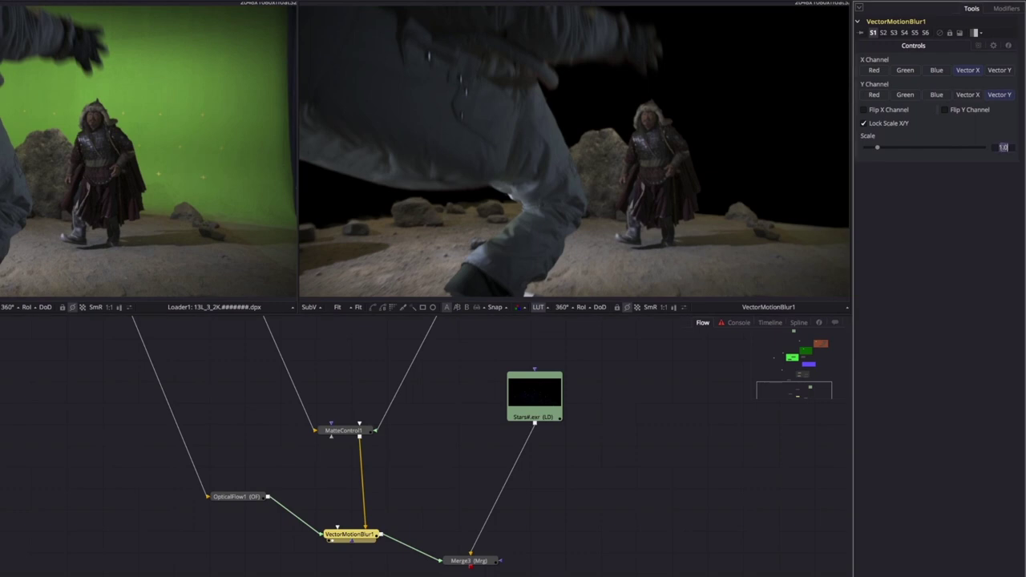
pyautogui.write('1.5')
pyautogui.press('Return')
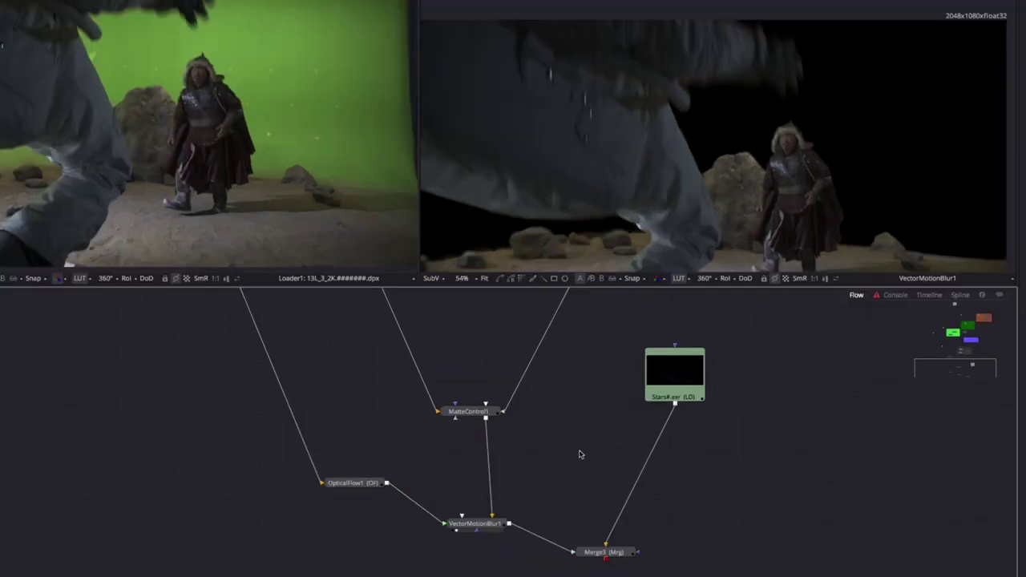
# Step: Add Polygon4 and outline the astronaut's raised hand with a closed, reshaped mask
pyautogui.hotkey('shift', 'space')
pyautogui.write('poly')
pyautogui.press('Return')
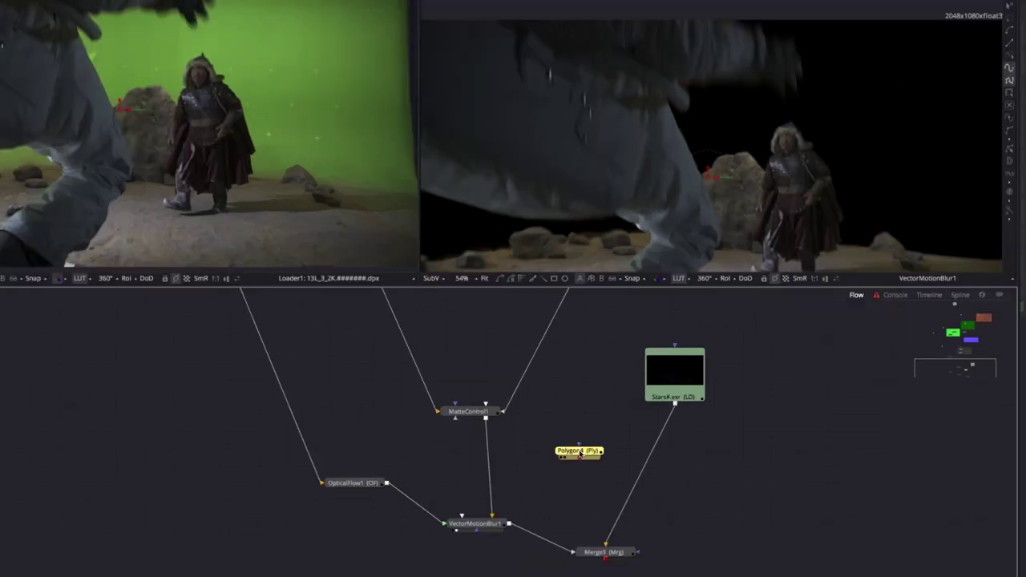
pyautogui.click(744, 35)
pyautogui.click(804, 9)
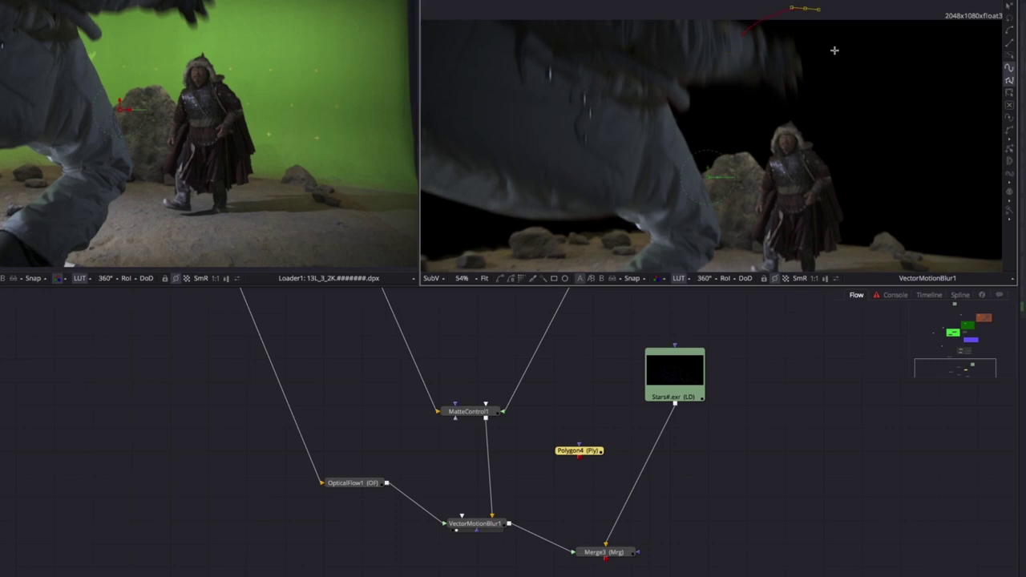
pyautogui.moveTo(785, 104); pyautogui.dragTo(733, 100)
pyautogui.click(744, 35)
pyautogui.click(1008, 161)
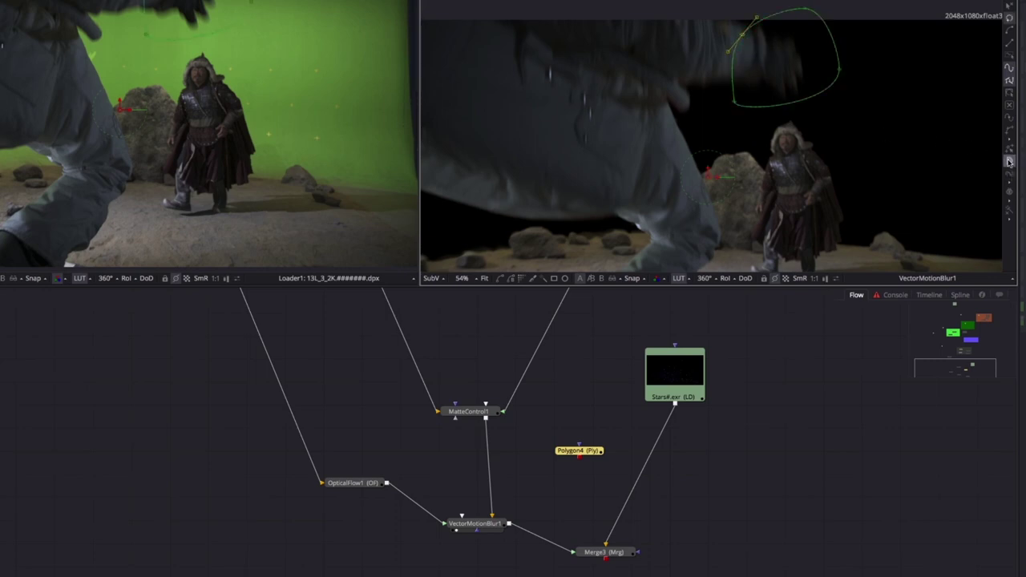
pyautogui.click(742, 37)
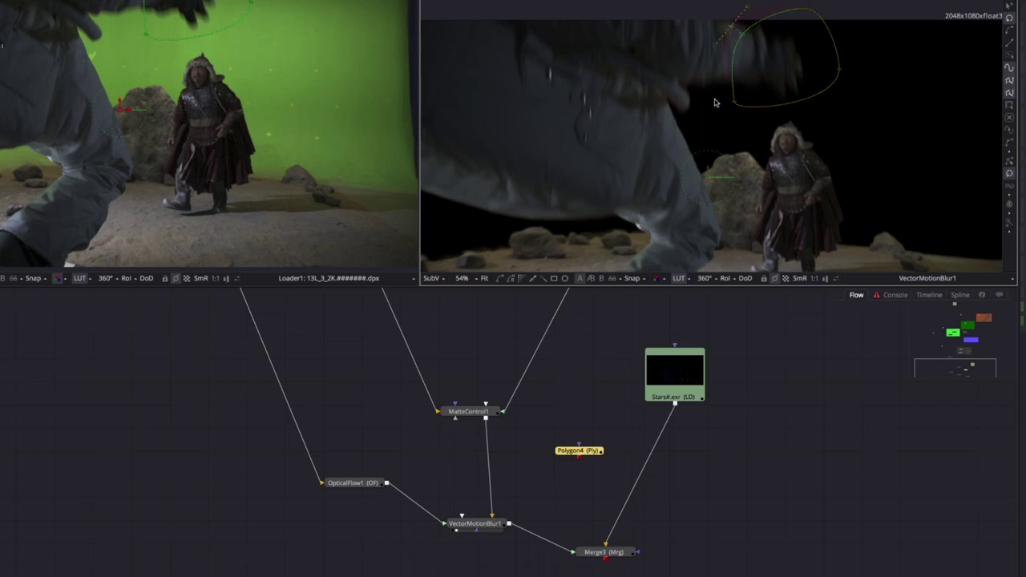
pyautogui.moveTo(733, 101); pyautogui.dragTo(723, 117)
pyautogui.click(839, 72)
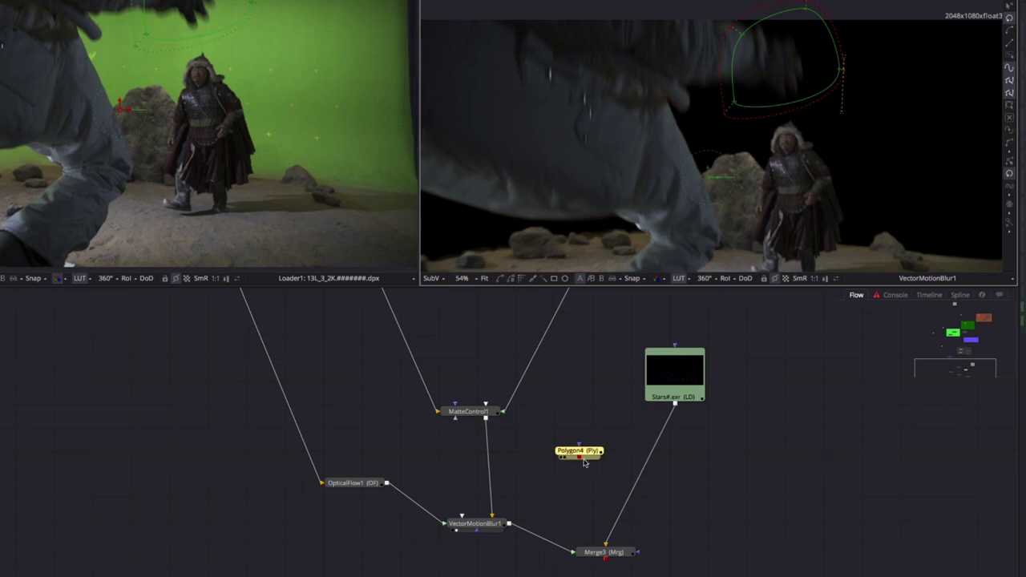
# Step: Use Polygon4 as VectorMotionBlur1's effect mask and limit rendering to a region around the hand
pyautogui.moveTo(579, 457); pyautogui.dragTo(529, 549)
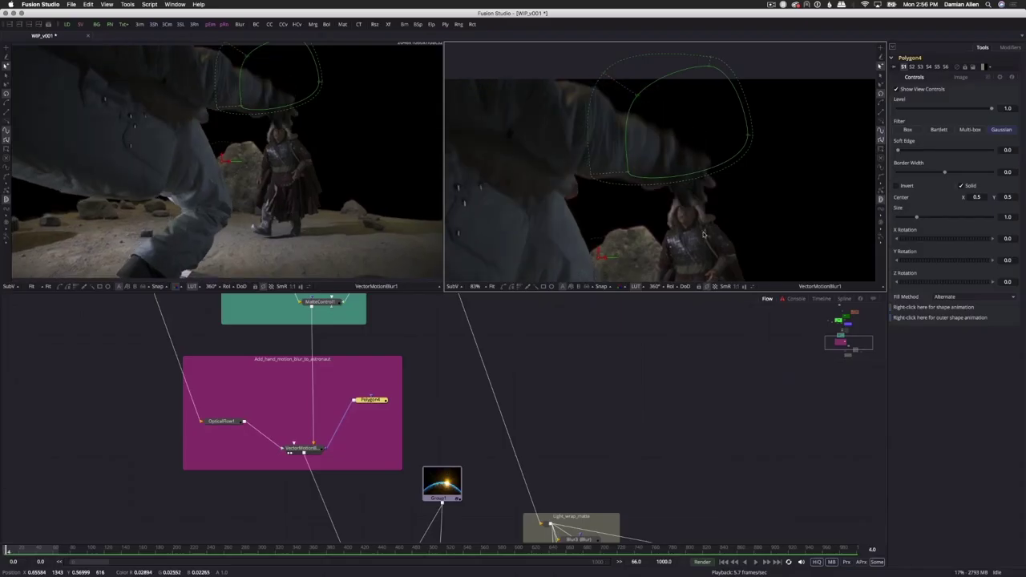
pyautogui.moveTo(524, 45); pyautogui.dragTo(793, 203)
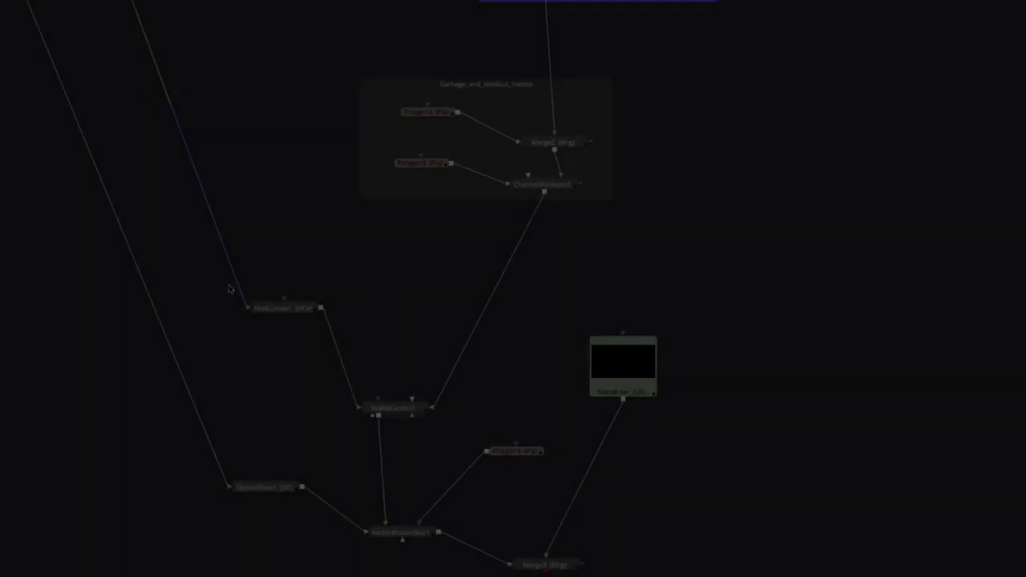
pyautogui.moveTo(211, 283); pyautogui.dragTo(461, 434)
# Step: Wrap HueCurves1 and MatteControl1 in an underlay named Spill_suppress_and_Add_Matte
pyautogui.hotkey('ctrl', 'space')
pyautogui.write('under')
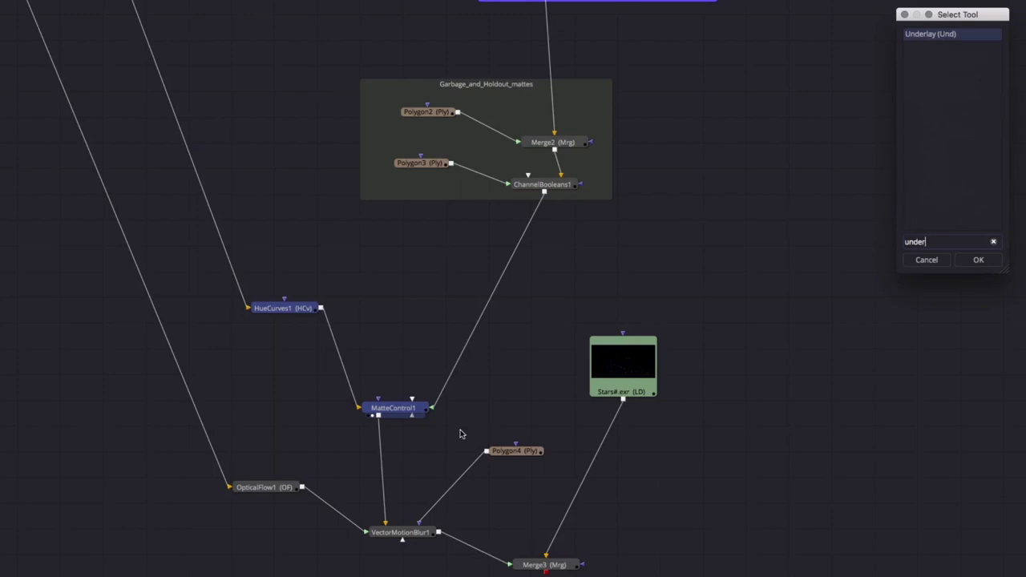
pyautogui.press('Return')
pyautogui.moveTo(354, 295); pyautogui.dragTo(388, 254)
pyautogui.write('Spill_suppress_and_')
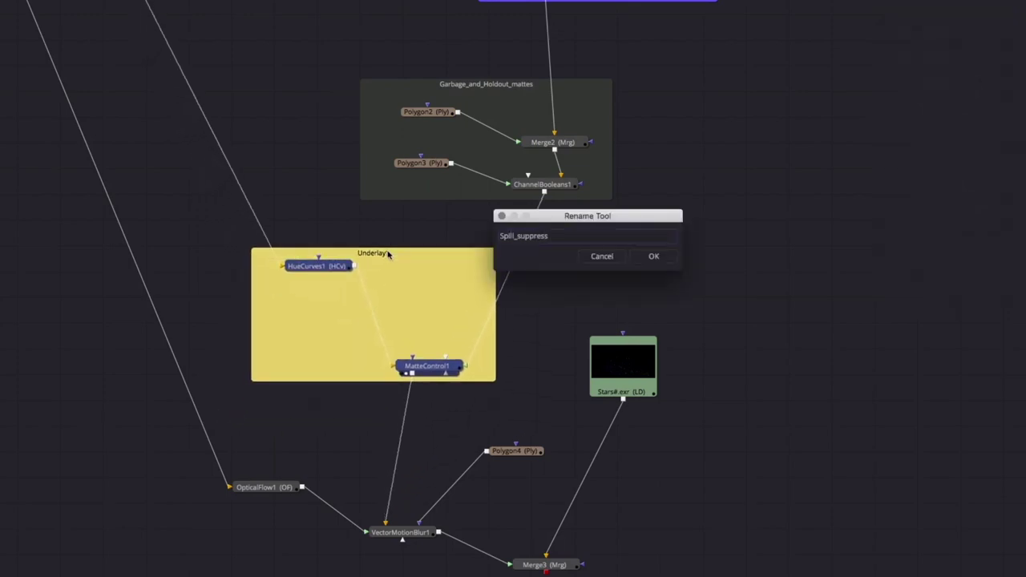
pyautogui.write('Add_Matte')
pyautogui.press('Return')
# Step: Enclose OpticalFlow1, VectorMotionBlur1 and Polygon4 in a second underlay sized to fit them
pyautogui.moveTo(59, 193); pyautogui.dragTo(483, 409)
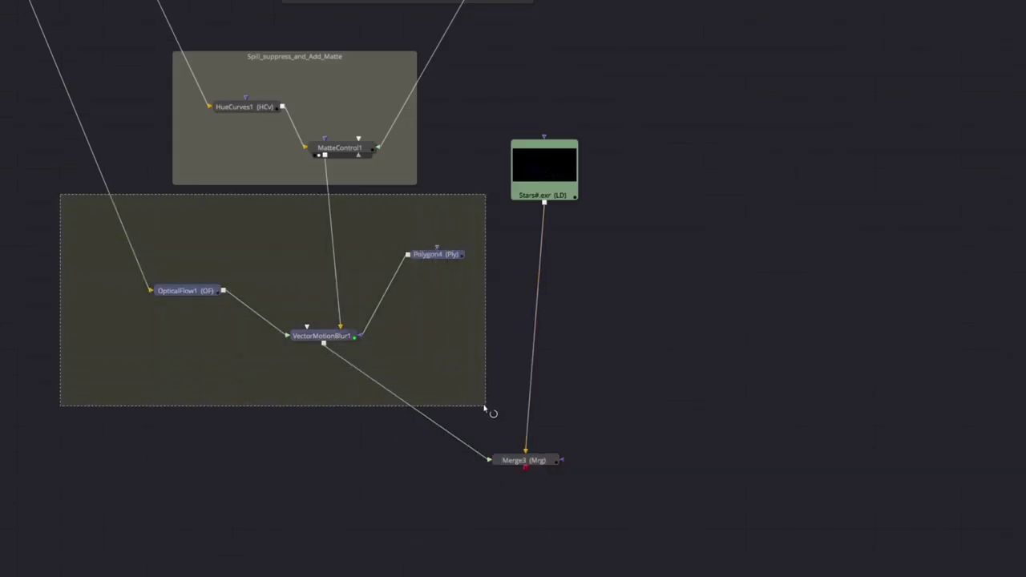
pyautogui.hotkey('ctrl', 'space')
pyautogui.write('underlay')
pyautogui.press('Return')
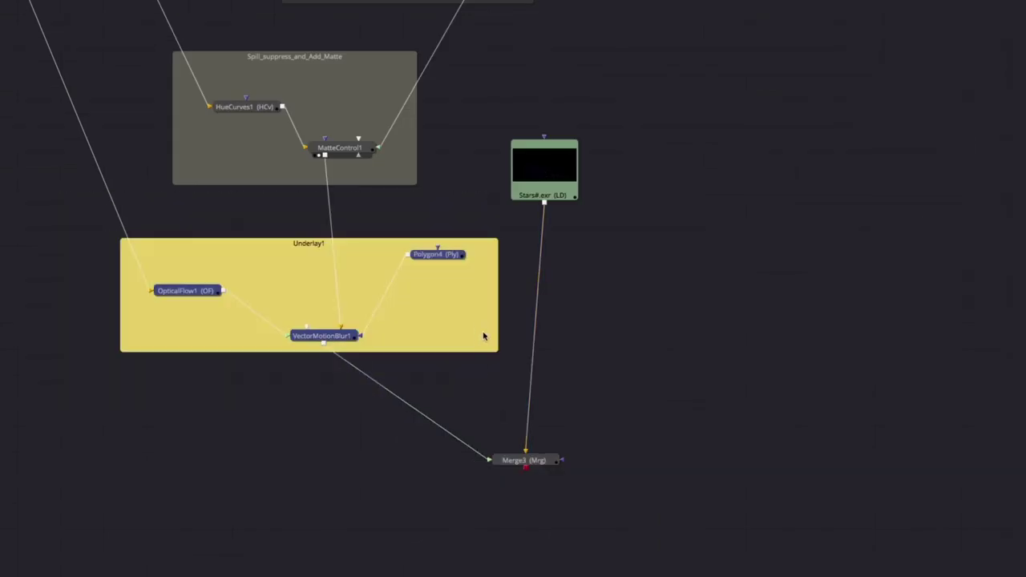
pyautogui.moveTo(494, 349); pyautogui.dragTo(483, 420)
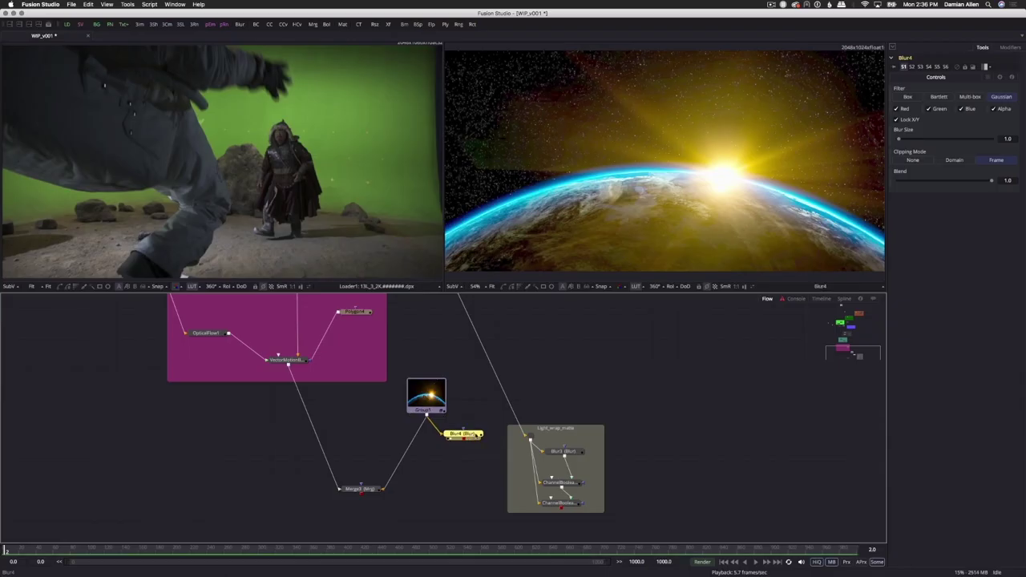
# Step: Set Blur4's Blur Size to 29.5 and enable Post Multiply Image on MatteControl2
pyautogui.moveTo(899, 140); pyautogui.dragTo(950, 145)
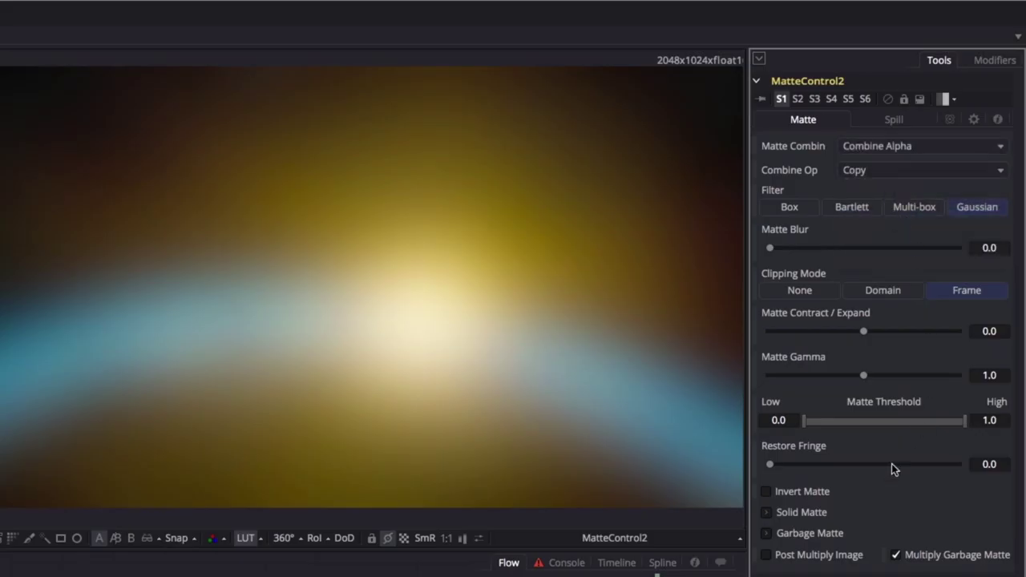
pyautogui.click(767, 554)
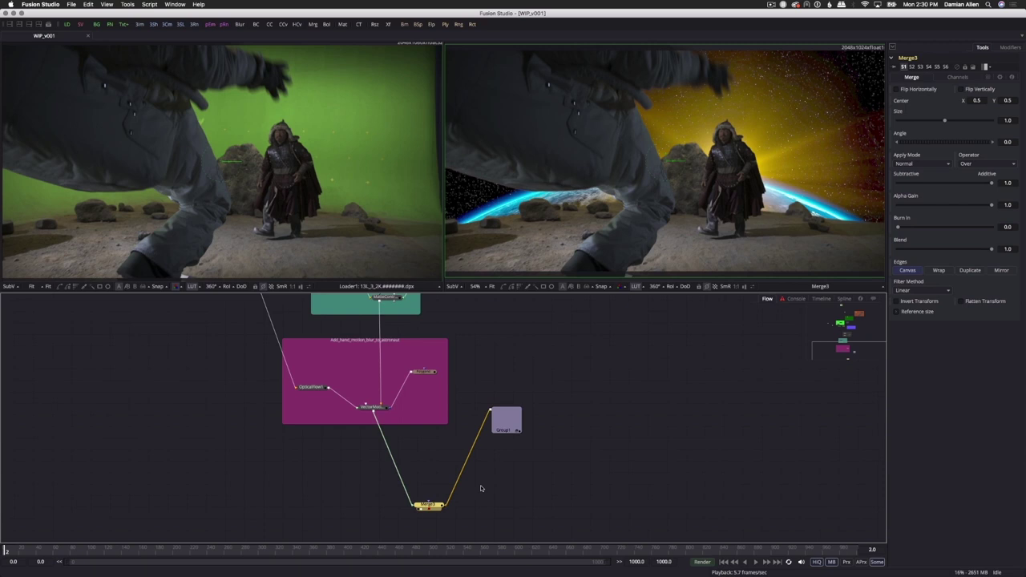
pyautogui.scroll(5, 481, 340)
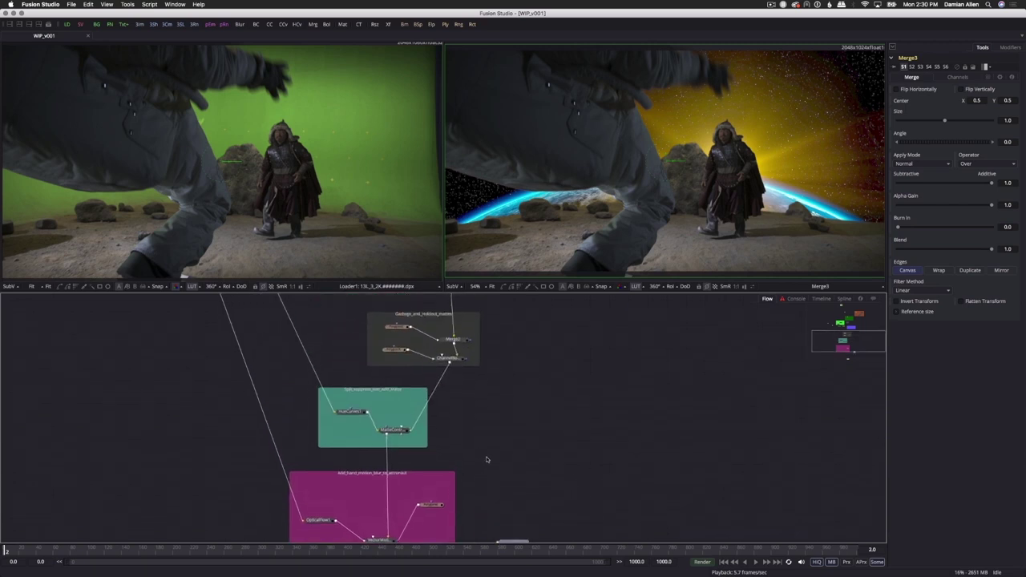
pyautogui.scroll(3, 455, 434)
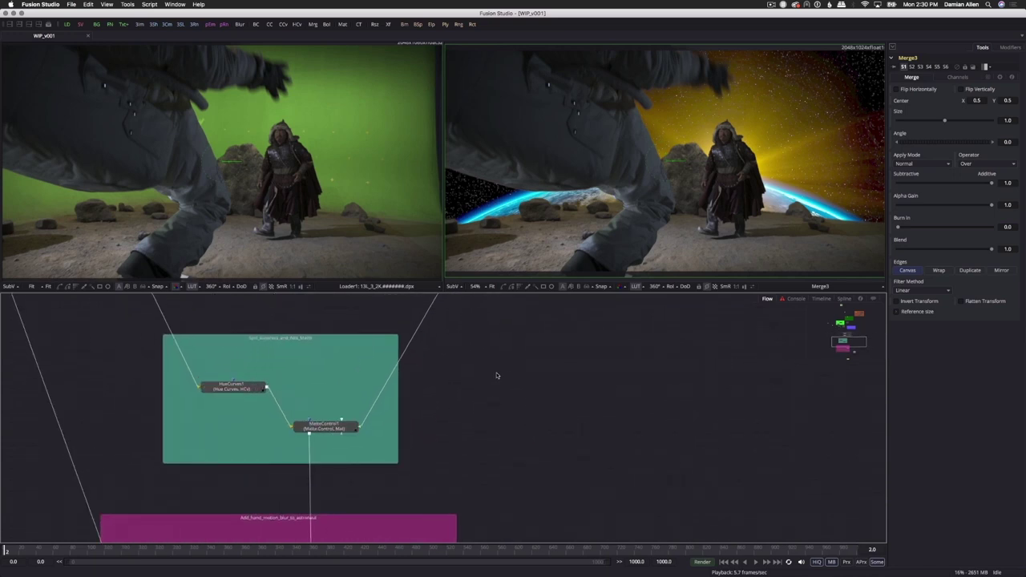
pyautogui.scroll(3, 496, 375)
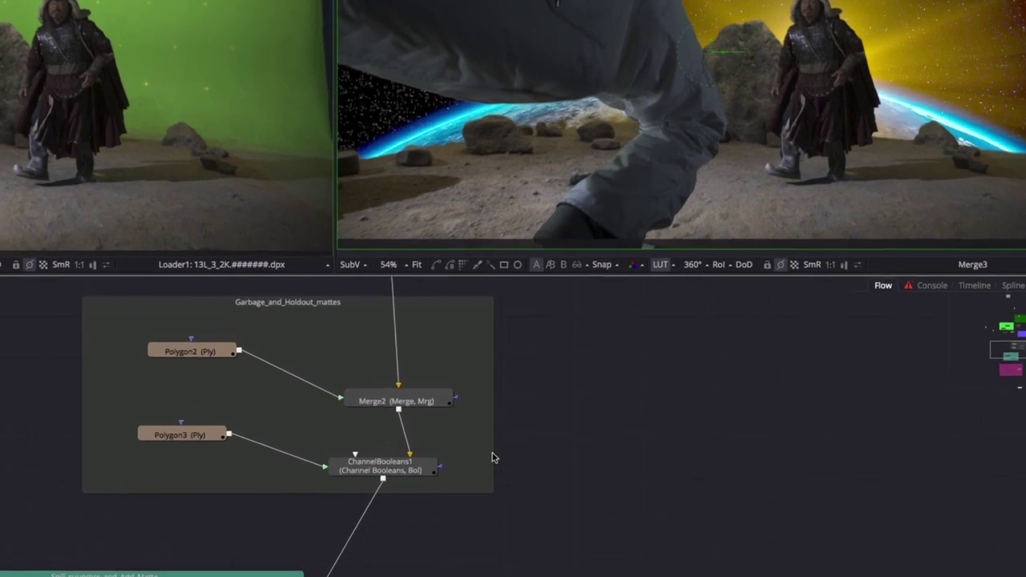
# Step: Check ChannelBooleans1's alpha, then add an Exclusive Or ChannelBooleans2 fed by it
pyautogui.click(381, 466)
pyautogui.press('2')
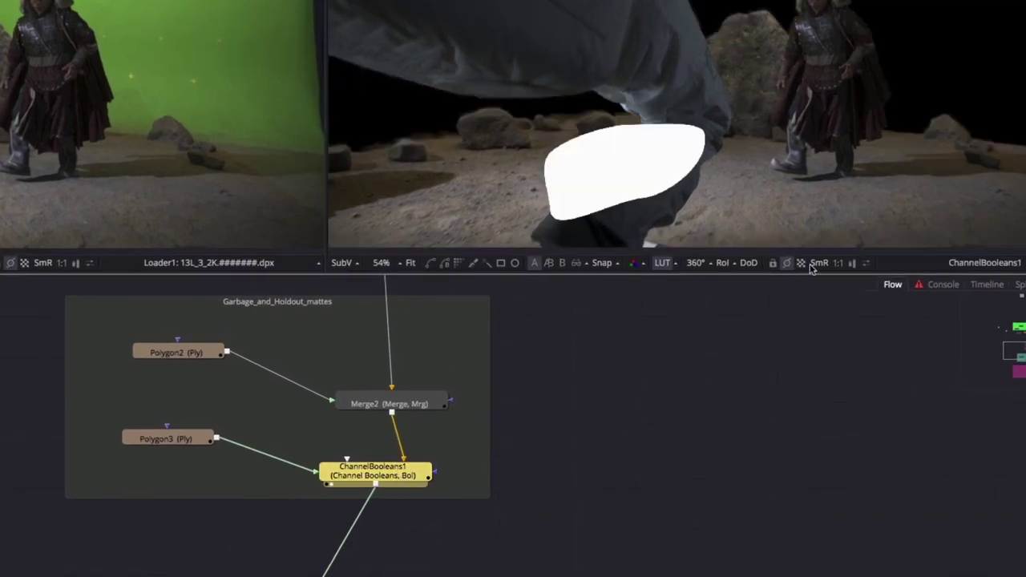
pyautogui.press('a')
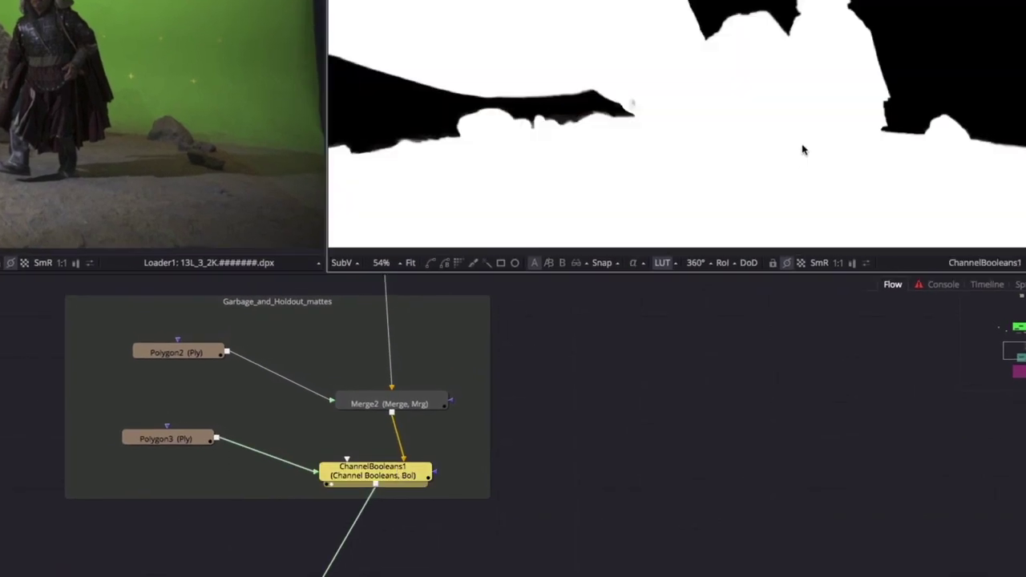
pyautogui.click(709, 470)
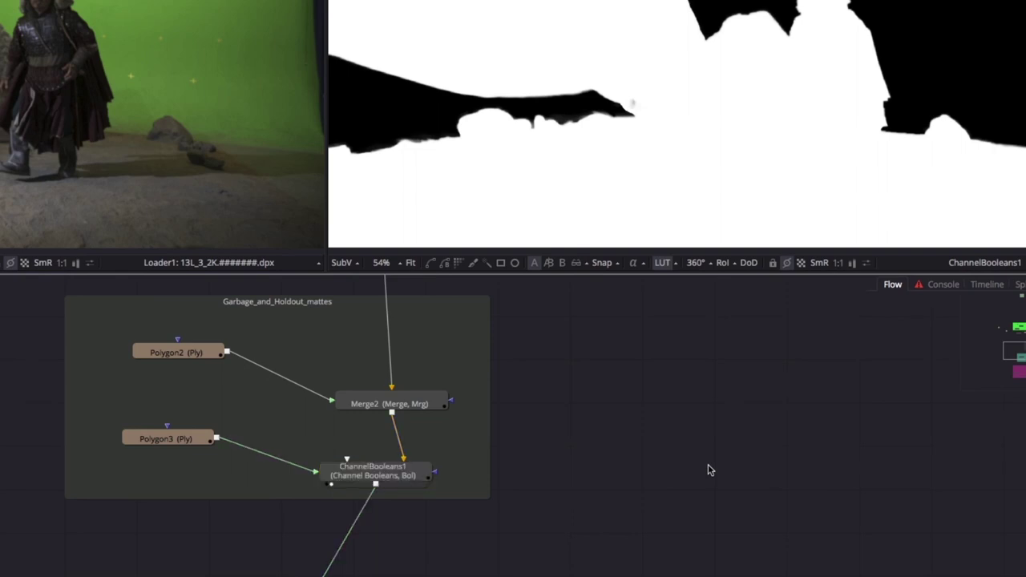
pyautogui.hotkey('shift', 'space')
pyautogui.write('chann')
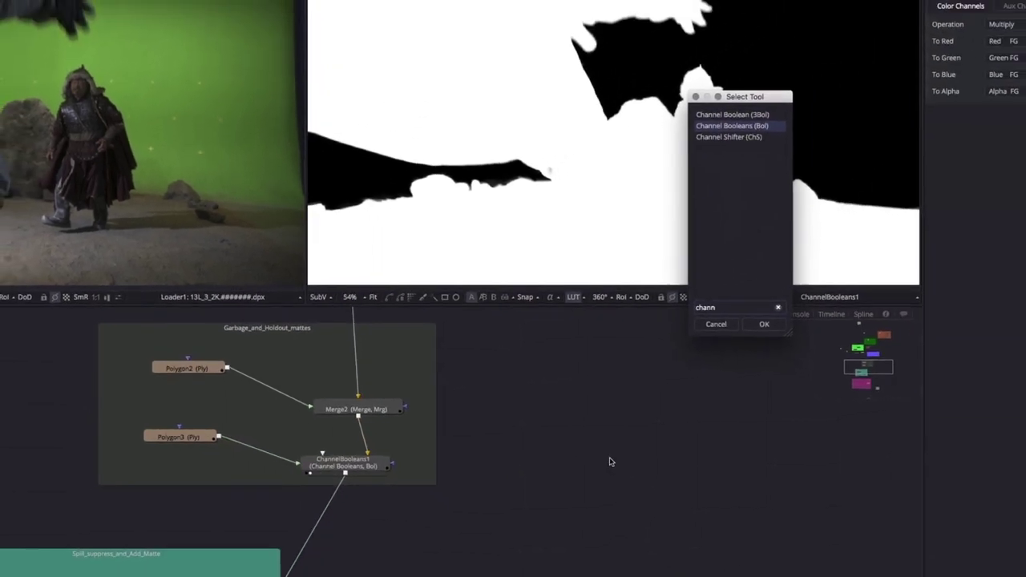
pyautogui.press('Return')
pyautogui.moveTo(573, 456); pyautogui.dragTo(421, 531)
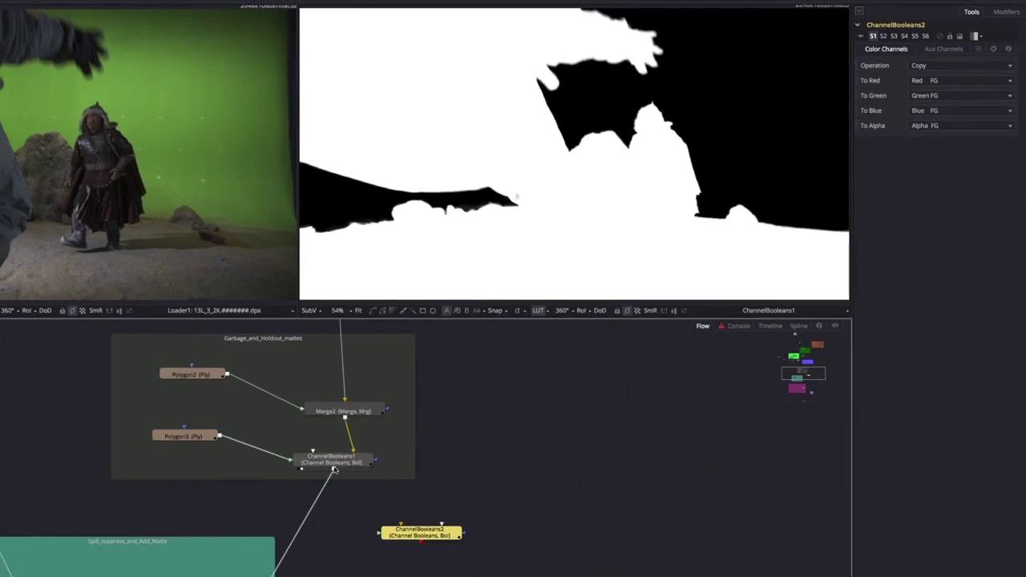
pyautogui.moveTo(335, 471); pyautogui.dragTo(421, 531)
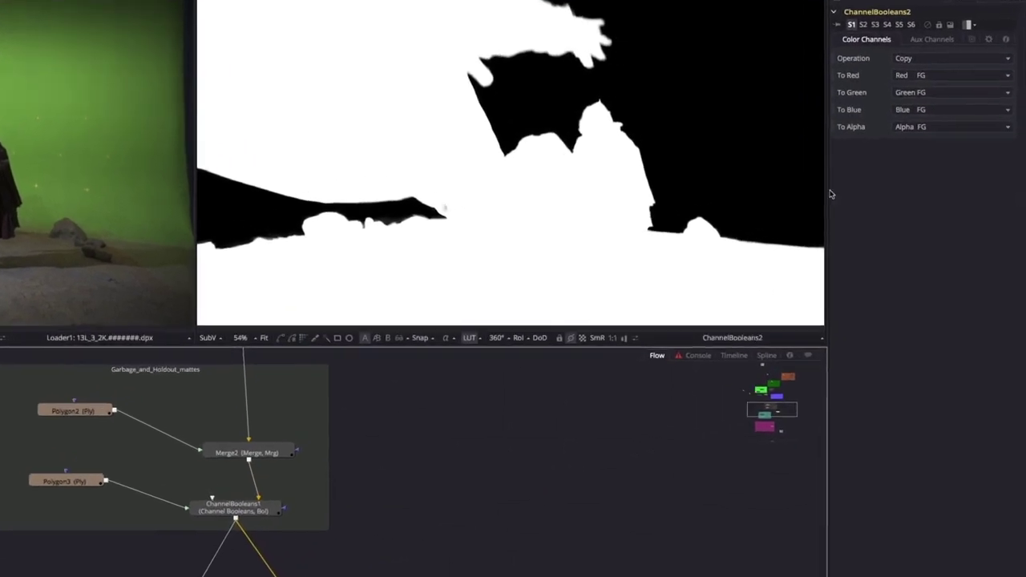
pyautogui.click(920, 59)
pyautogui.click(949, 124)
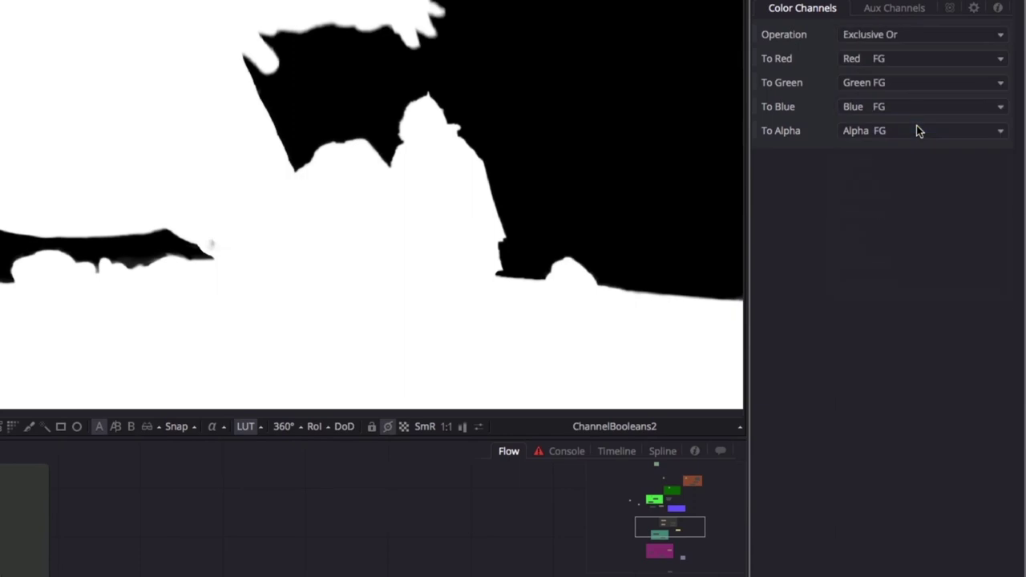
# Step: Insert Blur3 from ChannelBooleans1 into ChannelBooleans2 with Blur Size 28.6
pyautogui.hotkey('shift', 'space')
pyautogui.write('blur')
pyautogui.press('Return')
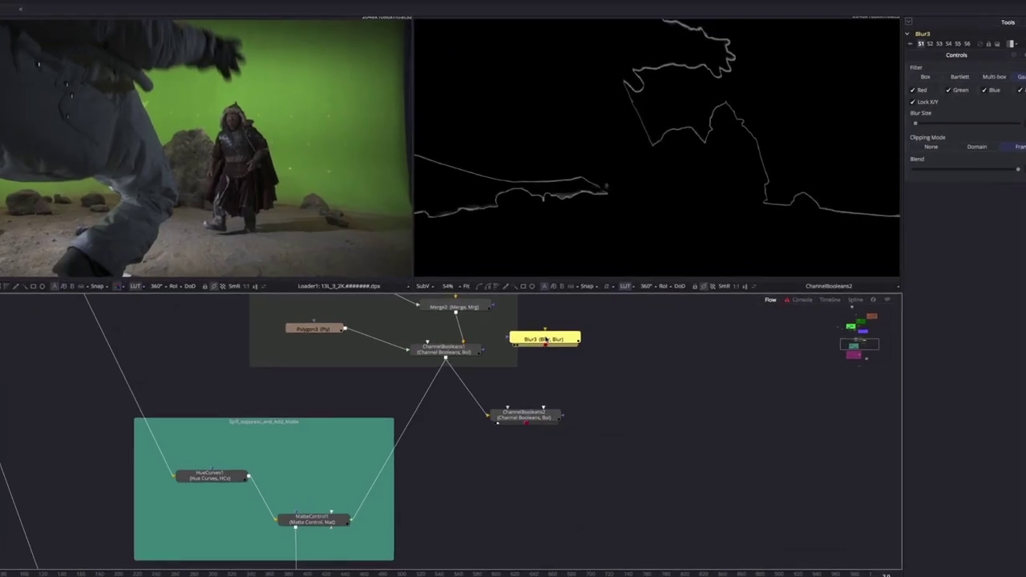
pyautogui.moveTo(545, 340); pyautogui.dragTo(564, 384)
pyautogui.moveTo(446, 359); pyautogui.dragTo(528, 381)
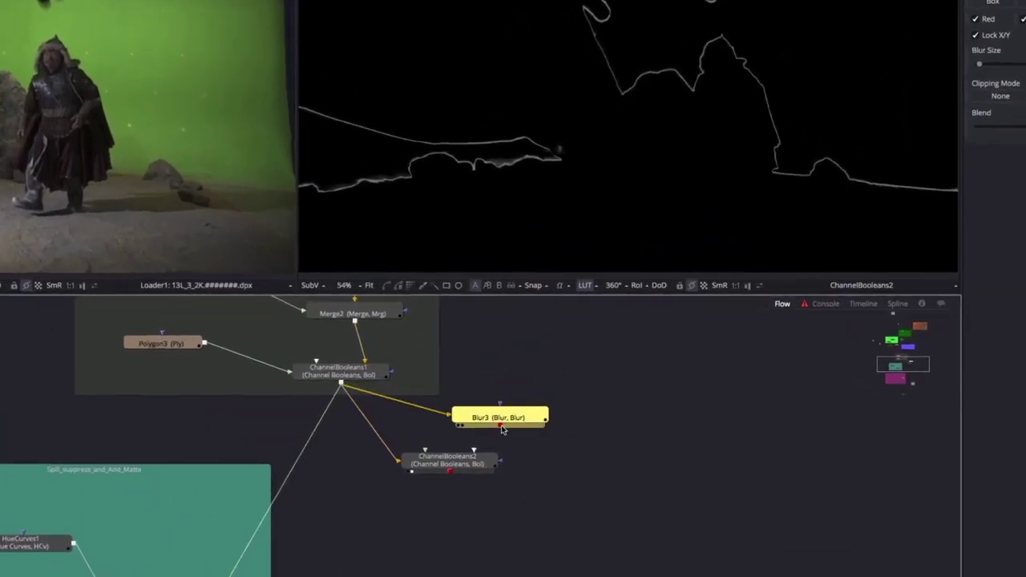
pyautogui.moveTo(500, 426); pyautogui.dragTo(450, 509)
pyautogui.click(481, 479)
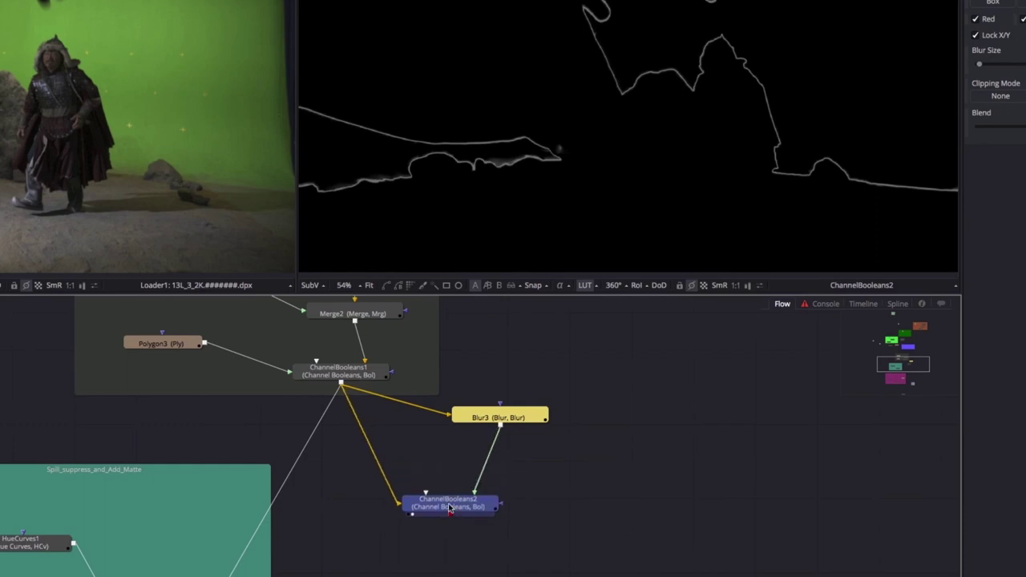
pyautogui.click(449, 508)
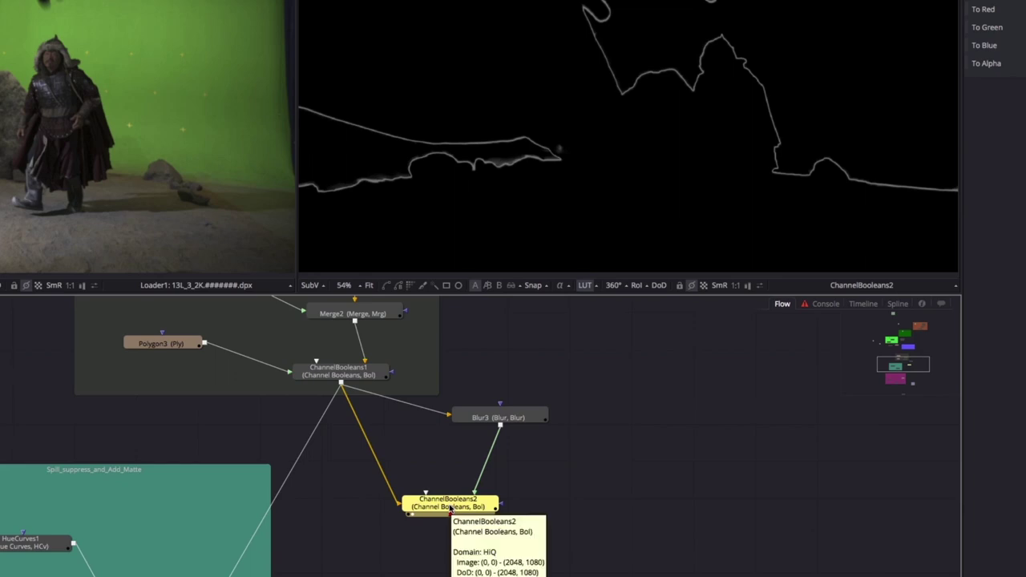
pyautogui.click(501, 419)
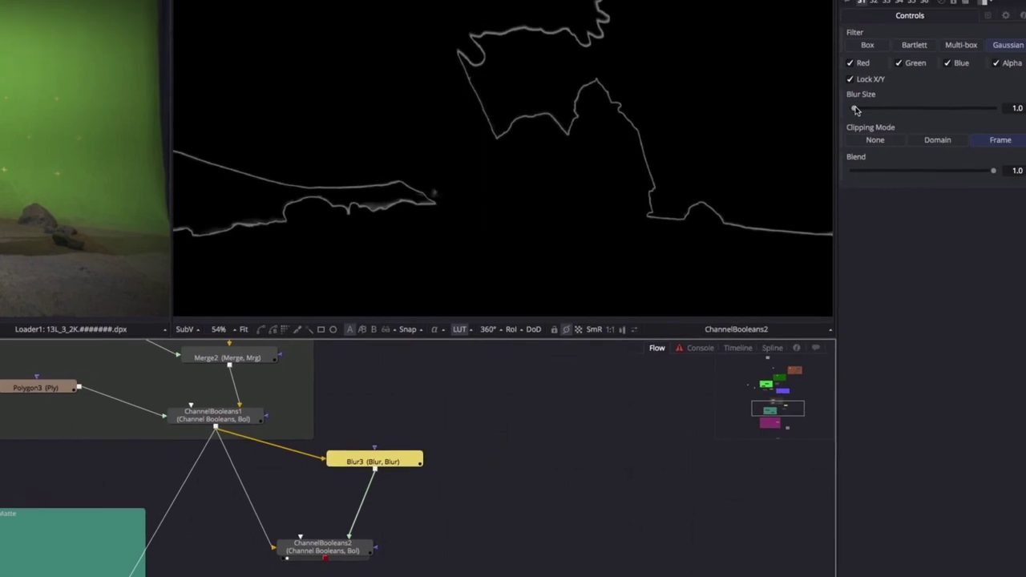
pyautogui.moveTo(837, 116); pyautogui.dragTo(877, 120)
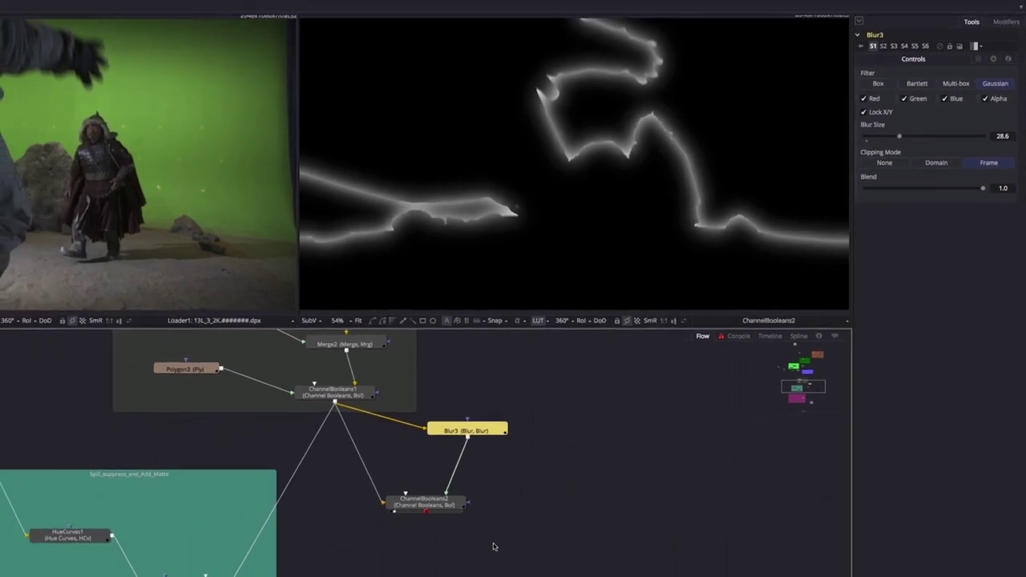
pyautogui.click(429, 555)
# Step: Add a Multiply ChannelBooleans3 with ChannelBooleans1 as background and ChannelBooleans2 as foreground
pyautogui.hotkey('shift', 'space')
pyautogui.write('ch')
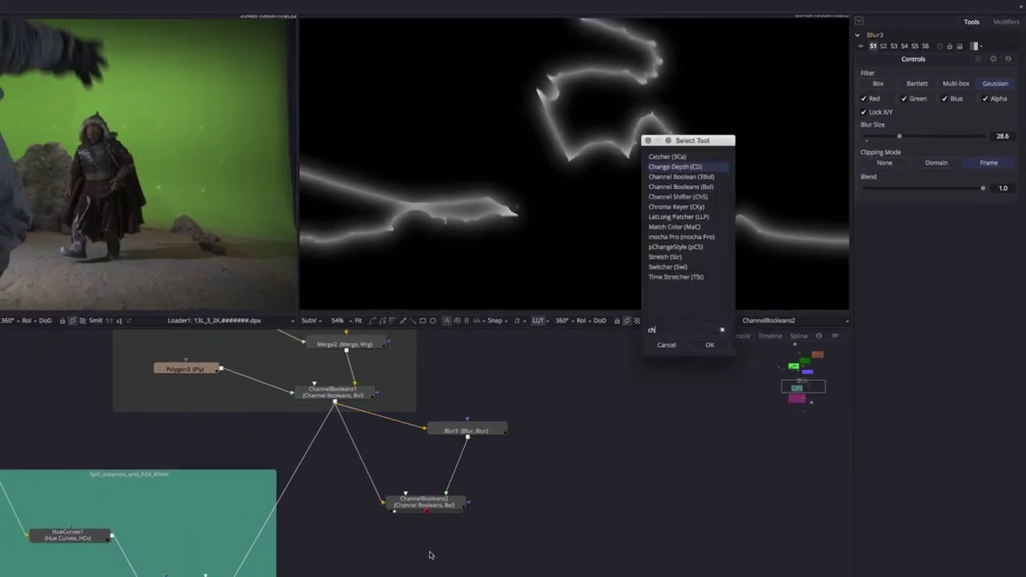
pyautogui.press('Down')
pyautogui.press('Down')
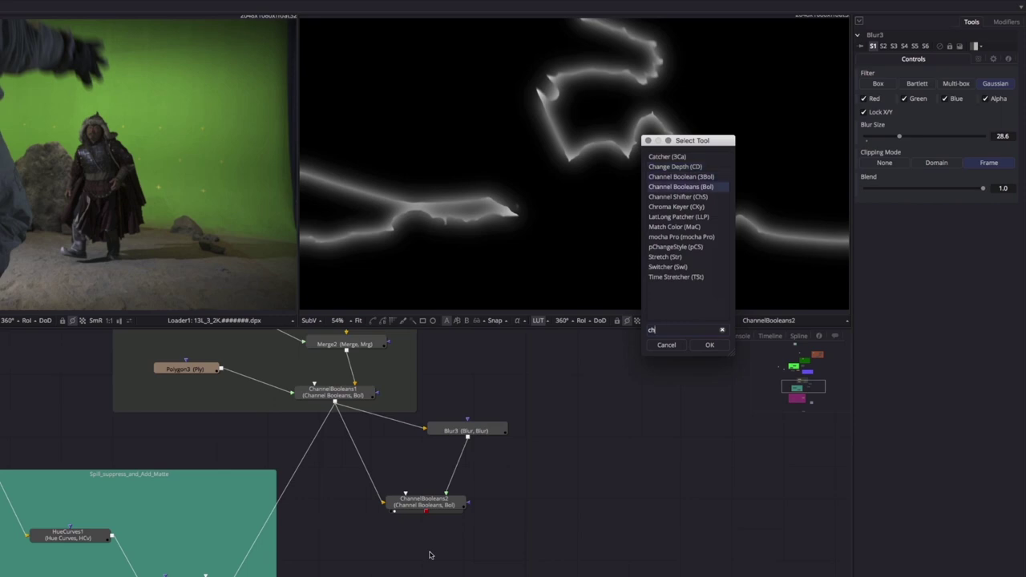
pyautogui.press('Return')
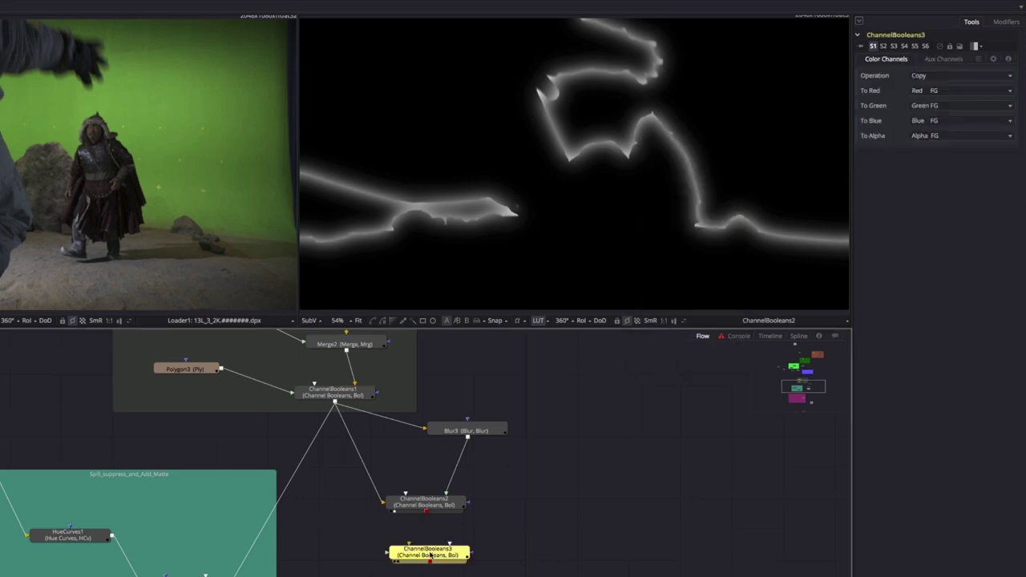
pyautogui.click(924, 77)
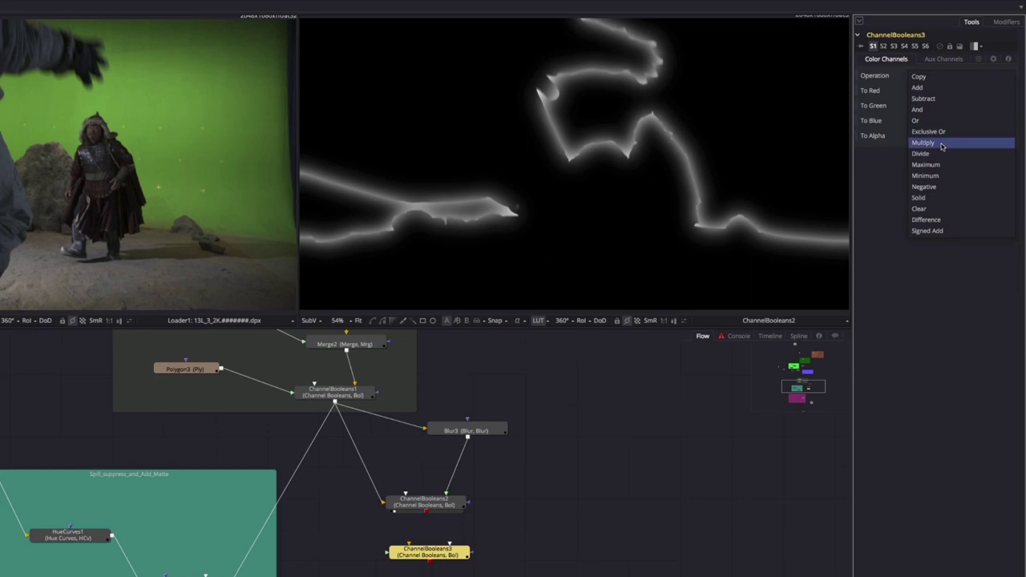
pyautogui.click(942, 144)
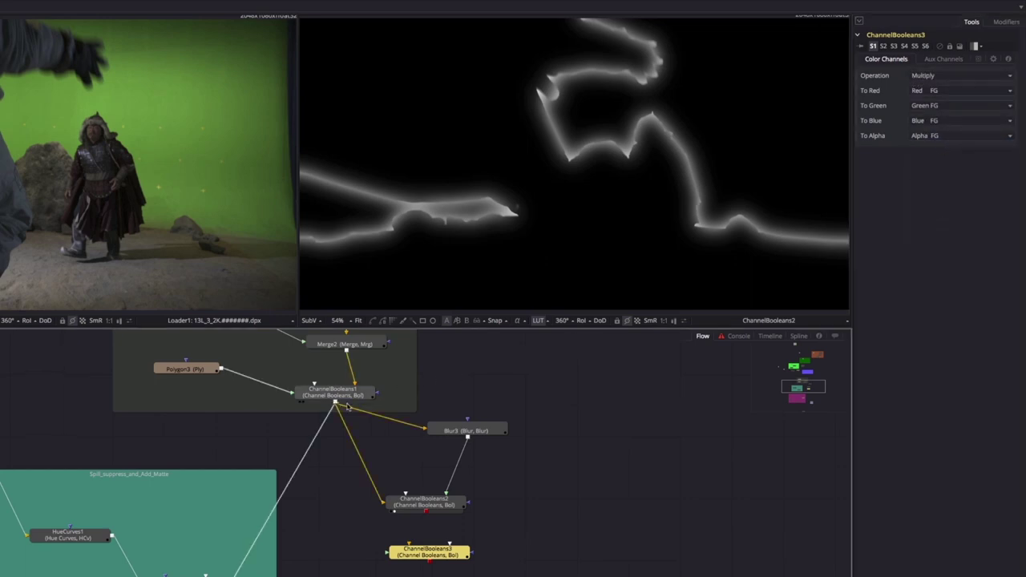
pyautogui.moveTo(335, 402); pyautogui.dragTo(408, 551)
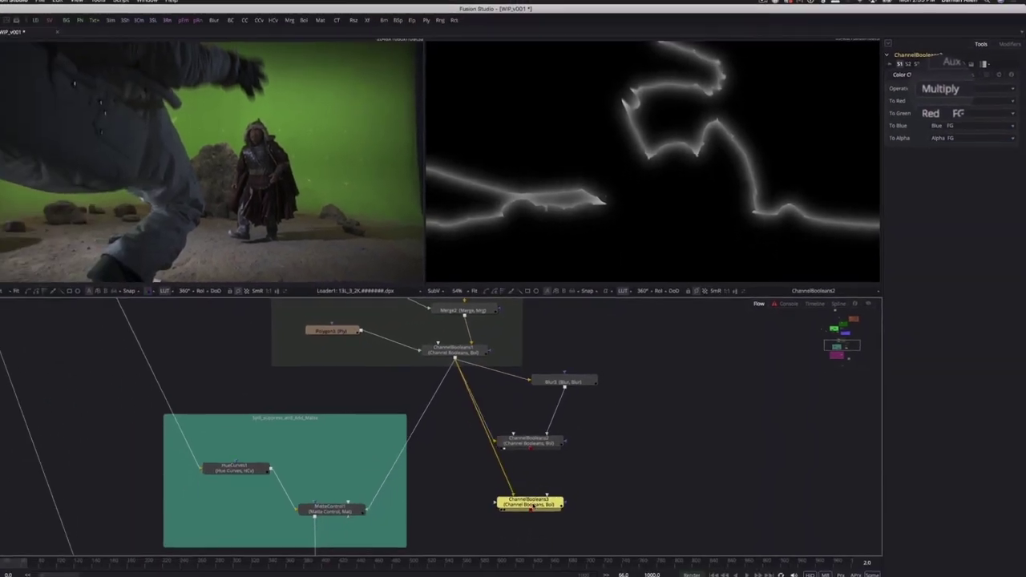
pyautogui.click(530, 508)
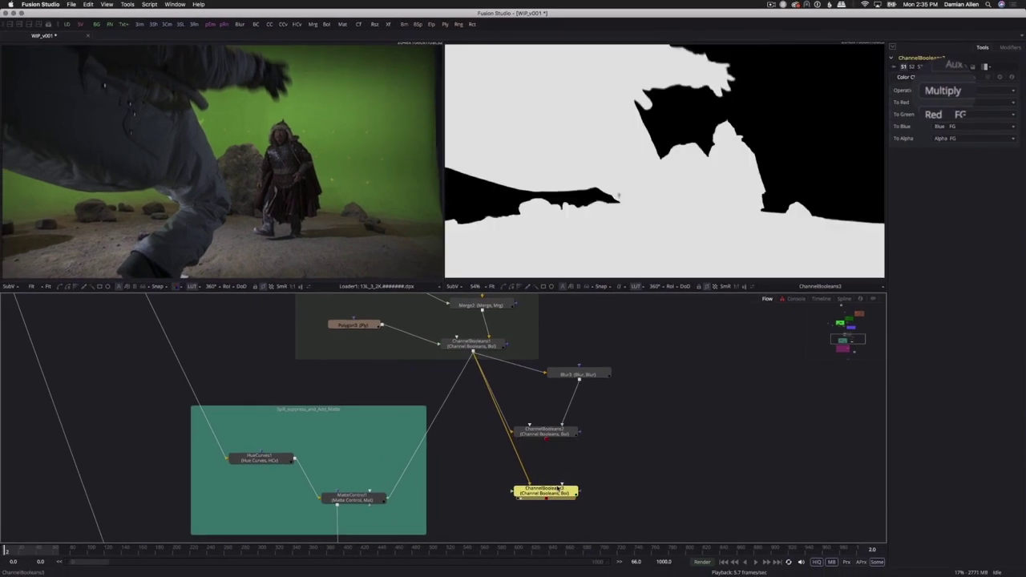
pyautogui.moveTo(547, 439); pyautogui.dragTo(554, 497)
pyautogui.click(569, 509)
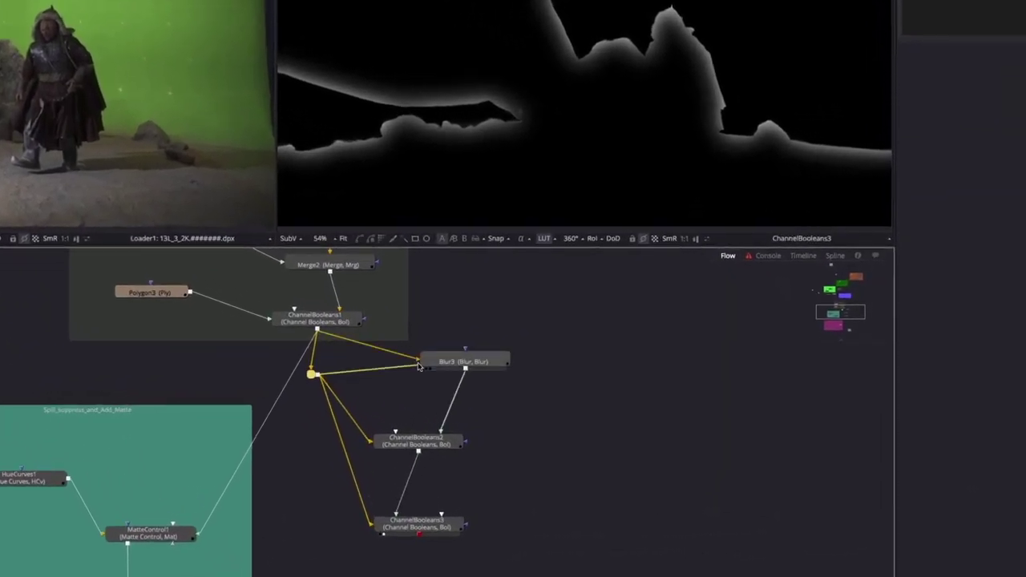
# Step: Group the router, Blur3 and the Channel Booleans nodes in an underlay named Light_wrap_matte
pyautogui.moveTo(533, 369); pyautogui.dragTo(500, 379)
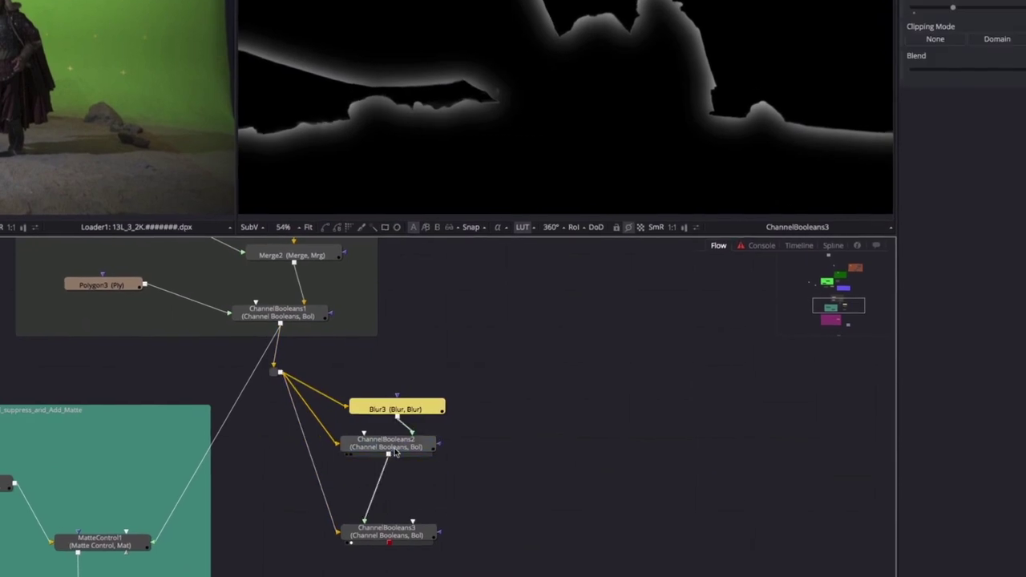
pyautogui.click(494, 435)
pyautogui.moveTo(311, 363); pyautogui.dragTo(488, 568)
pyautogui.hotkey('shift', 'space')
pyautogui.write('under')
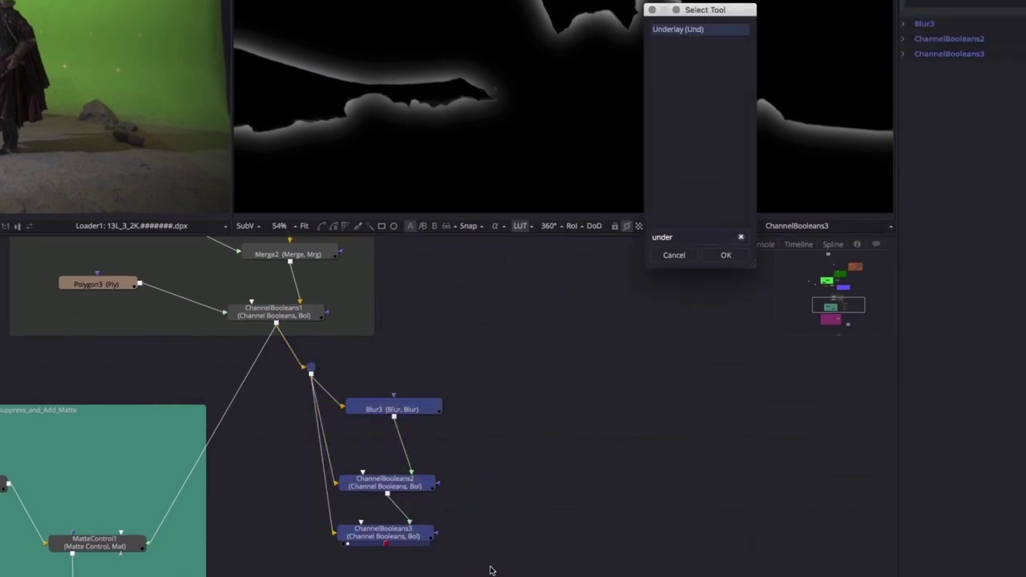
pyautogui.press('Return')
pyautogui.press('F2')
pyautogui.write('Light_wrap_matte')
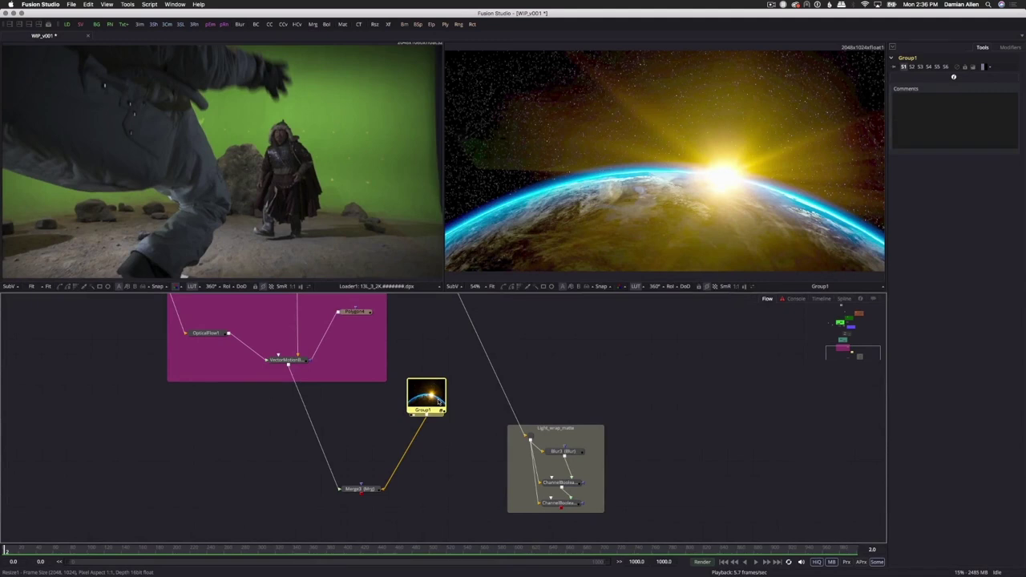
# Step: Add Blur4 after the planet Group1 with a heavy Blur Size of 60.7
pyautogui.click(463, 435)
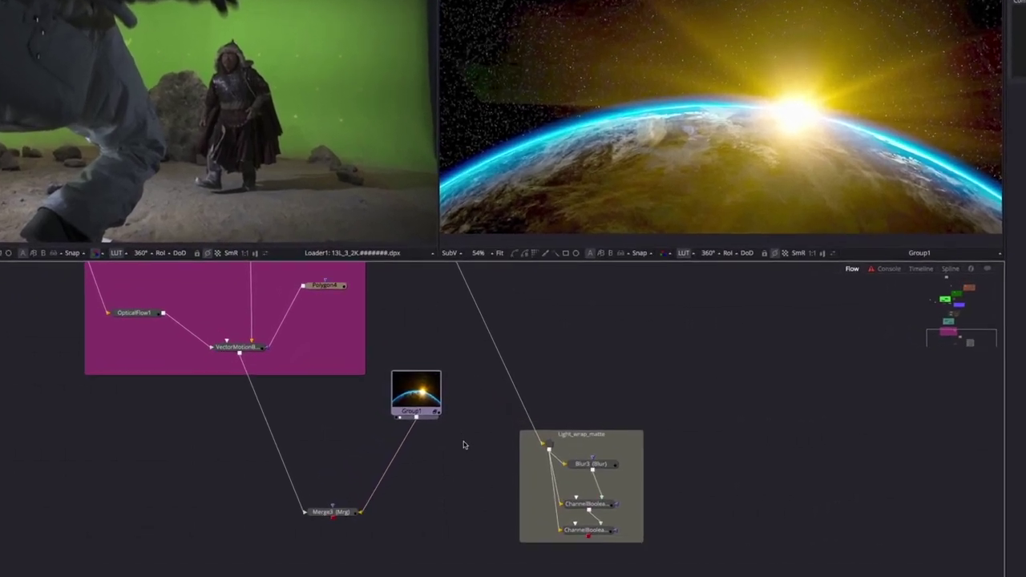
pyautogui.hotkey('shift', 'space')
pyautogui.write('blur')
pyautogui.press('Return')
pyautogui.moveTo(408, 418); pyautogui.dragTo(480, 461)
pyautogui.click(481, 459)
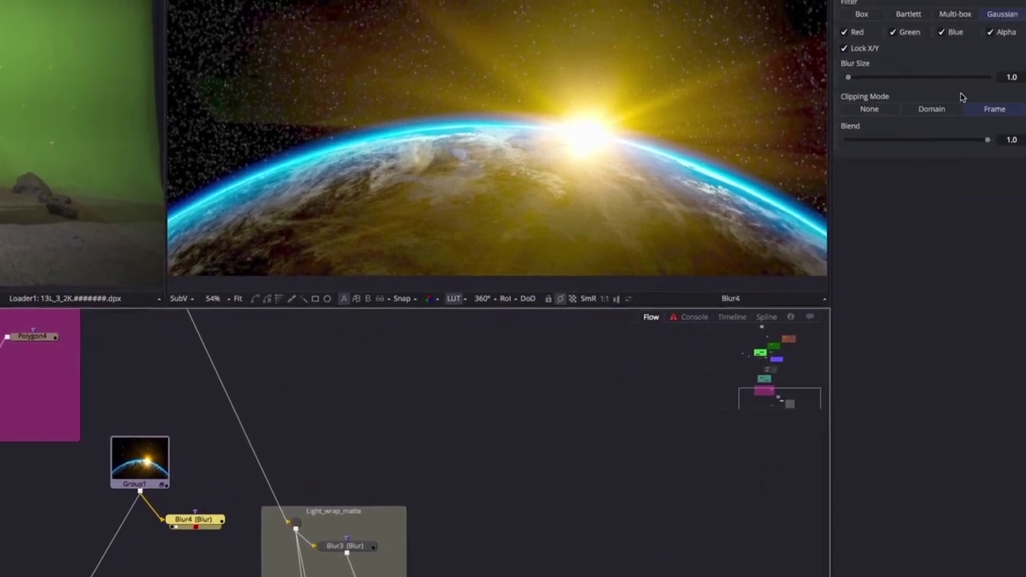
pyautogui.moveTo(851, 80); pyautogui.dragTo(920, 87)
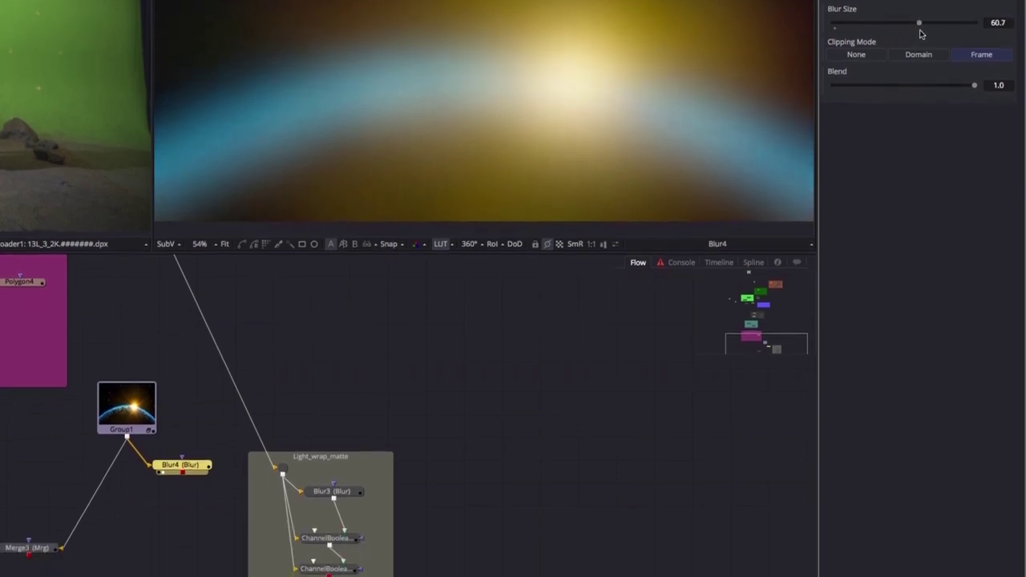
pyautogui.scroll(-5, 483, 387)
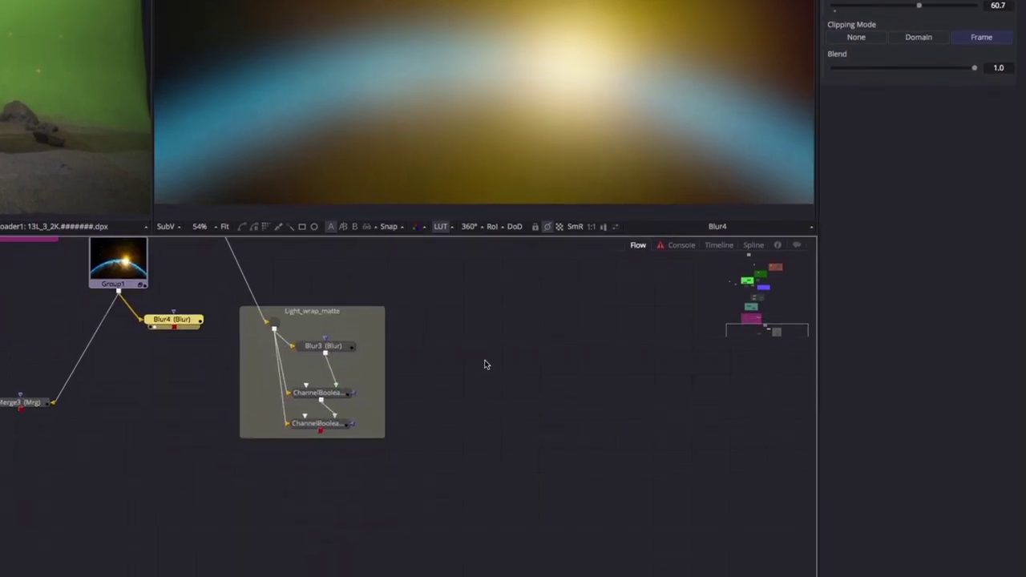
pyautogui.moveTo(186, 322); pyautogui.dragTo(194, 437)
# Step: Mask Blur4 with the light-wrap matte in MatteControl2 using Combine Alpha and Post Multiply Image
pyautogui.hotkey('shift', 'space')
pyautogui.write('mat')
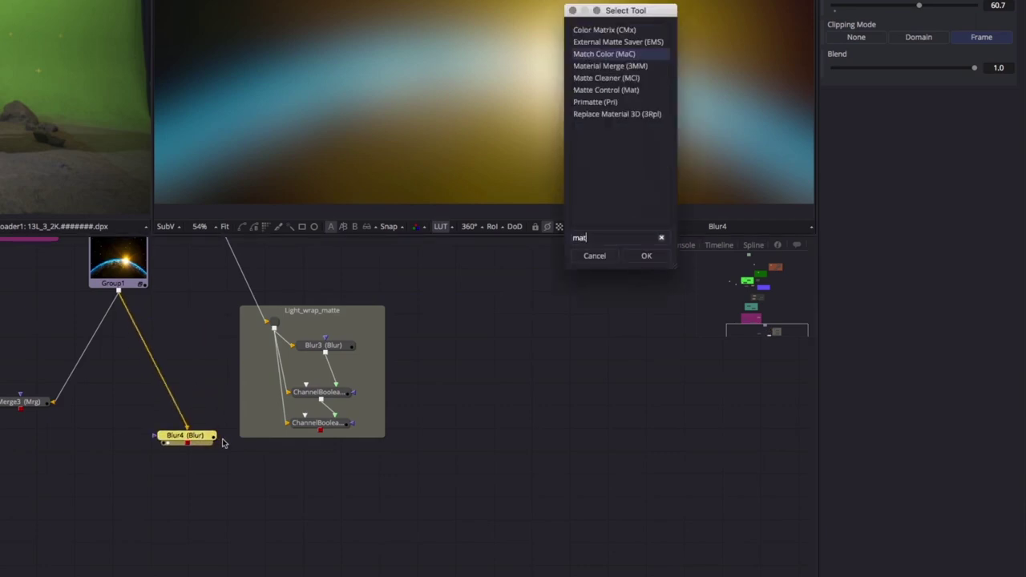
pyautogui.press('Return')
pyautogui.moveTo(194, 458); pyautogui.dragTo(270, 482)
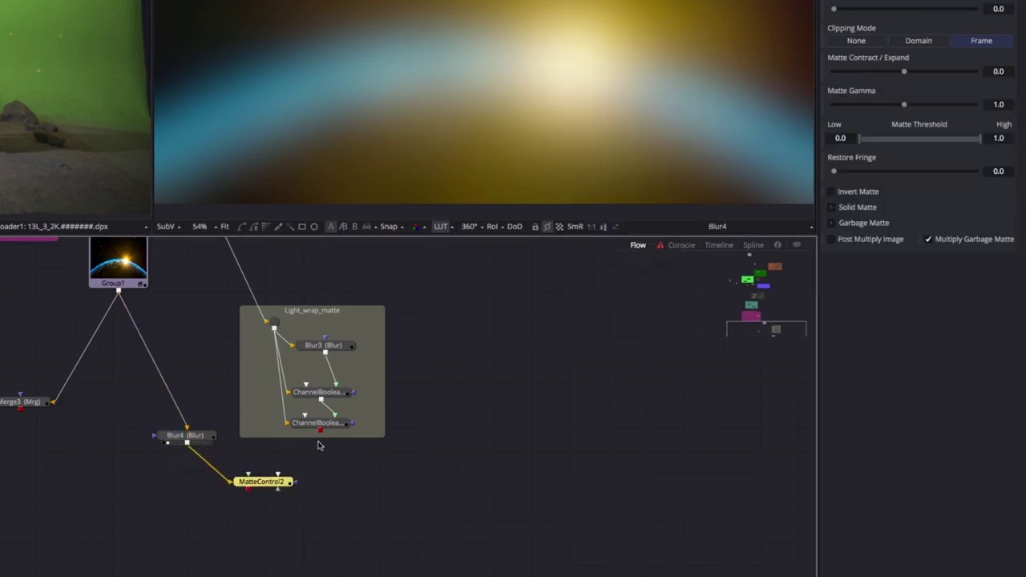
pyautogui.moveTo(320, 431); pyautogui.dragTo(280, 484)
pyautogui.click(309, 543)
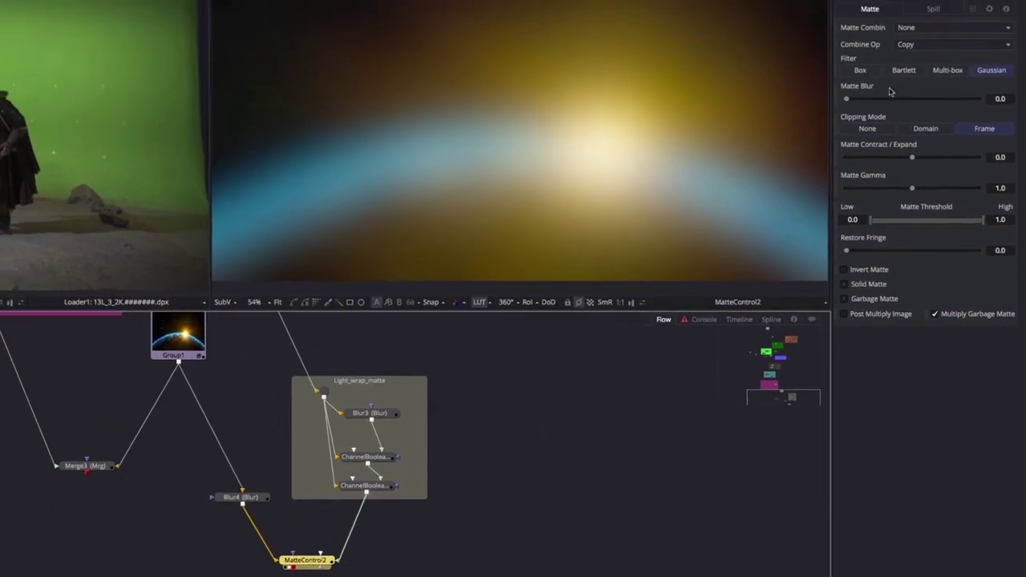
pyautogui.click(930, 28)
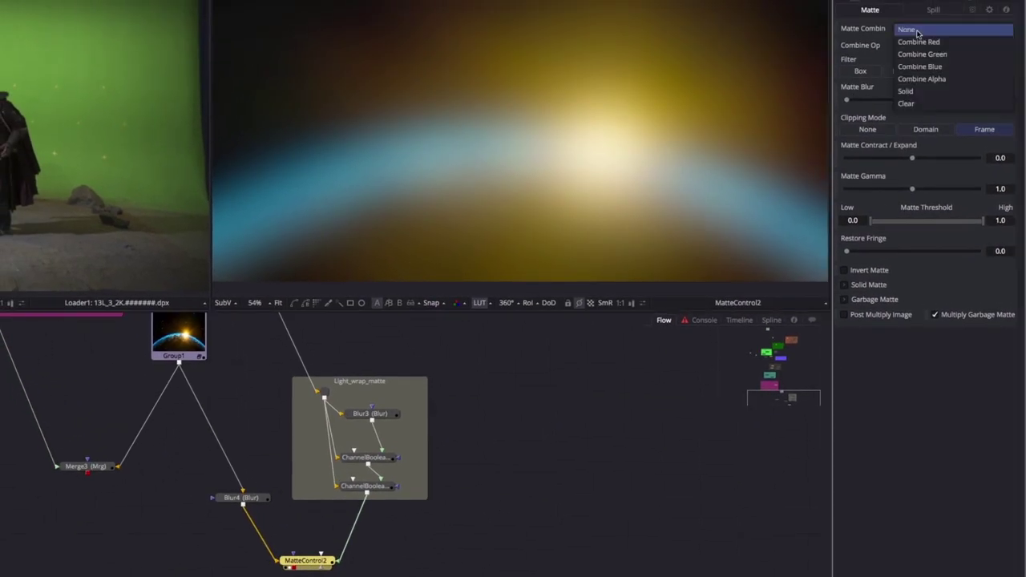
pyautogui.click(934, 77)
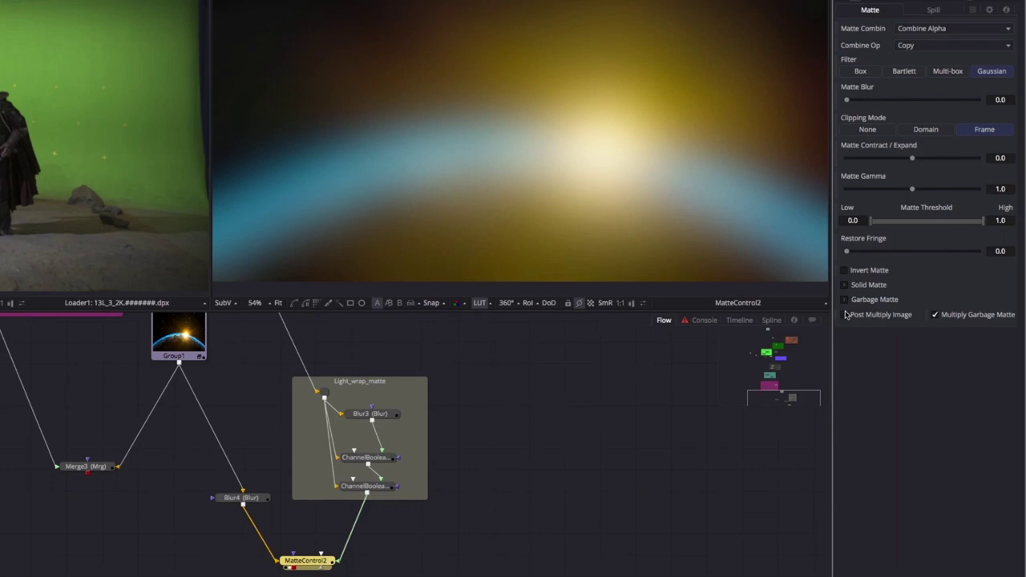
pyautogui.click(845, 315)
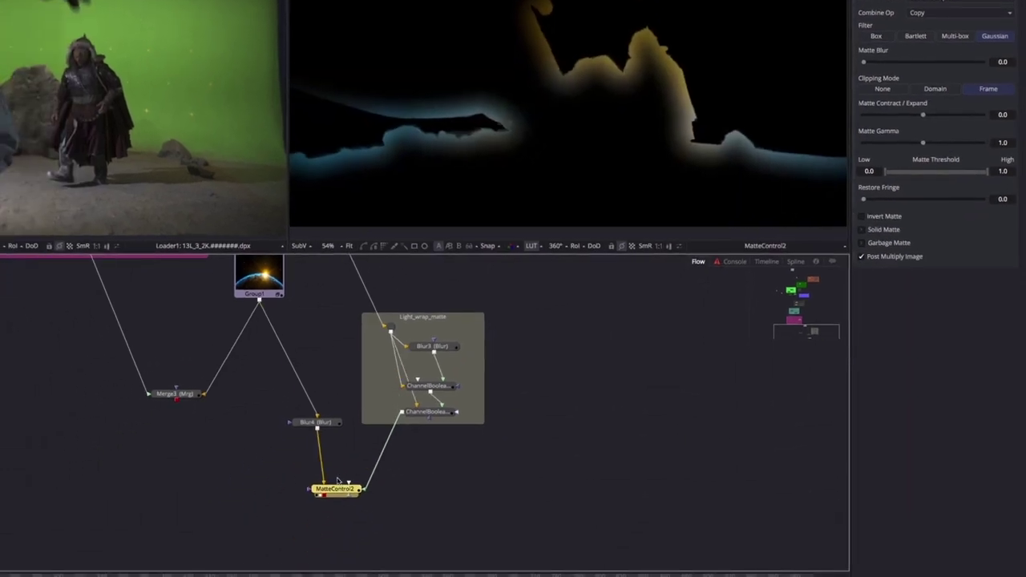
pyautogui.click(315, 422)
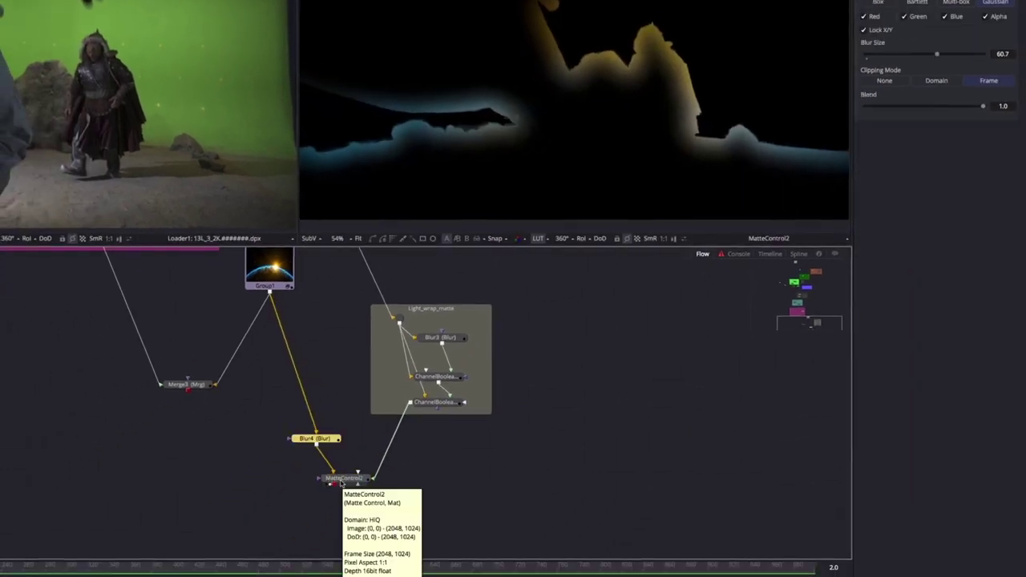
# Step: Add Merge4 after Merge3 with MatteControl2 as foreground, Lighten mode, Blend 0.077
pyautogui.click(188, 385)
pyautogui.hotkey('shift', 'space')
pyautogui.press('Return')
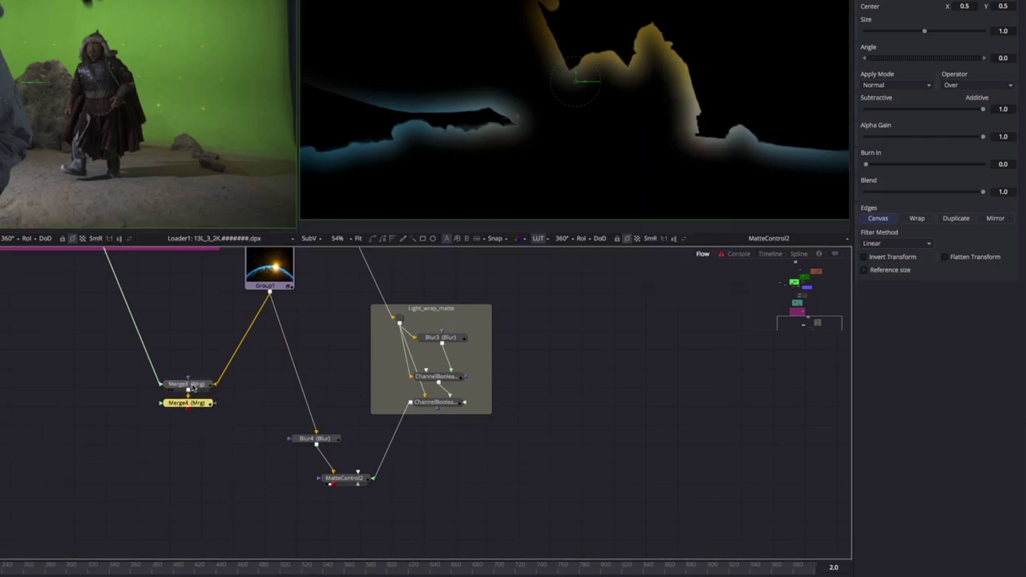
pyautogui.moveTo(191, 406); pyautogui.dragTo(190, 542)
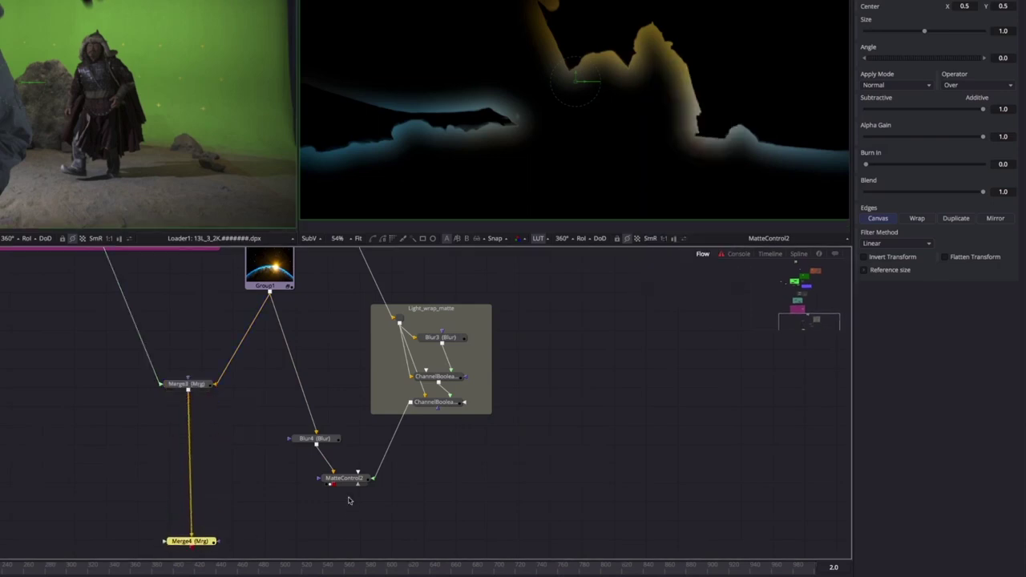
pyautogui.moveTo(334, 486); pyautogui.dragTo(191, 543)
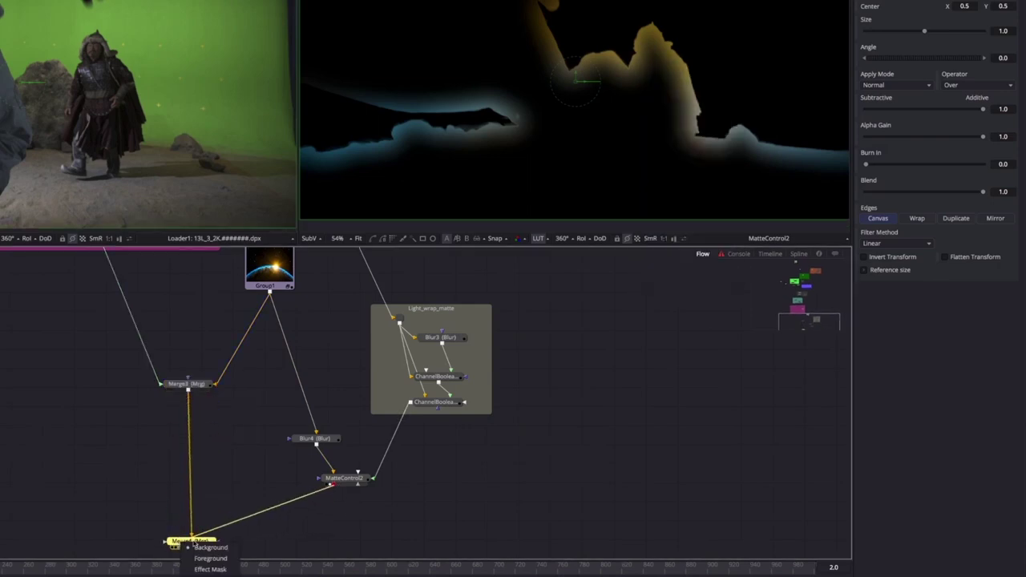
pyautogui.click(202, 558)
pyautogui.press('2')
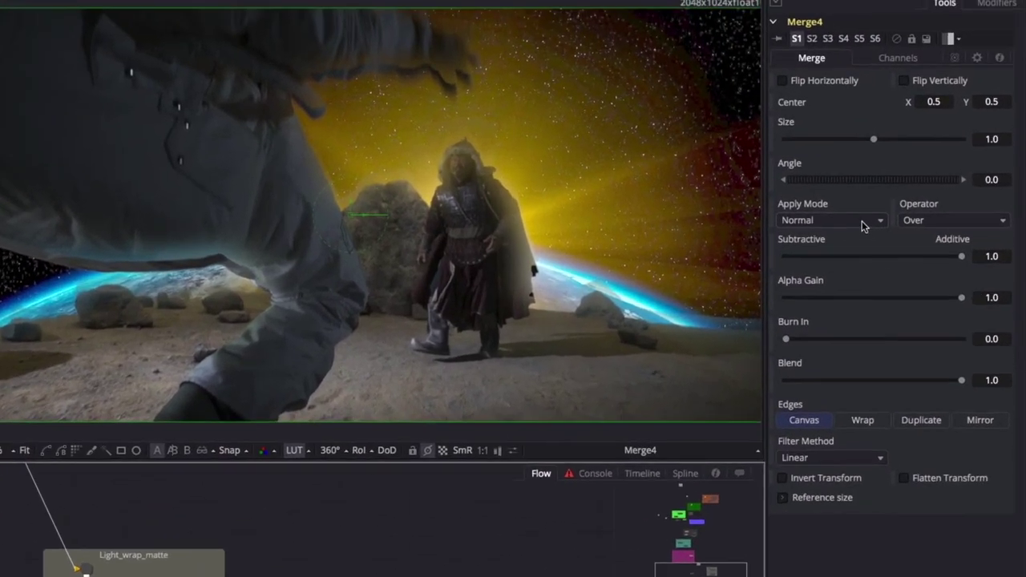
pyautogui.click(878, 145)
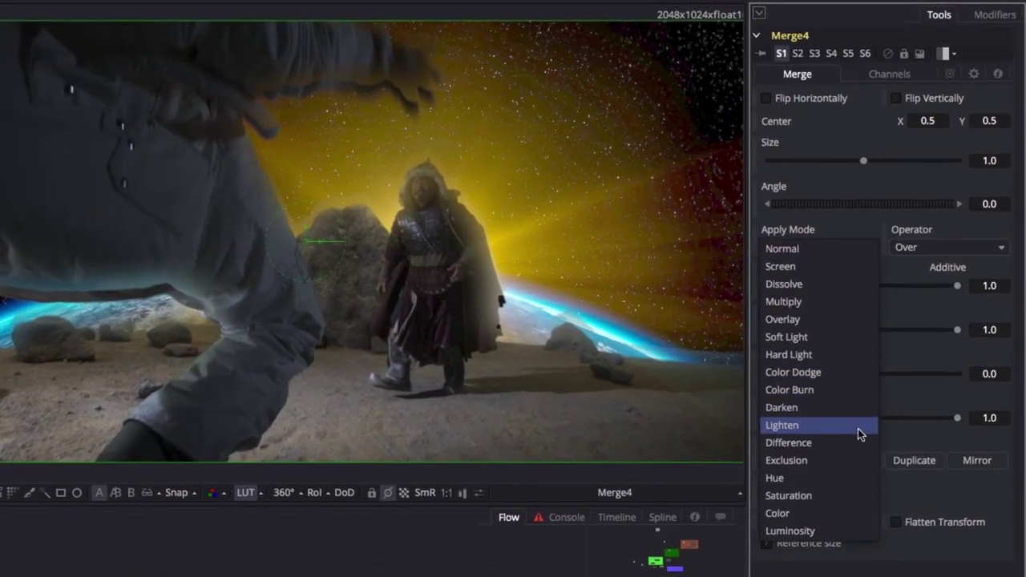
pyautogui.click(897, 287)
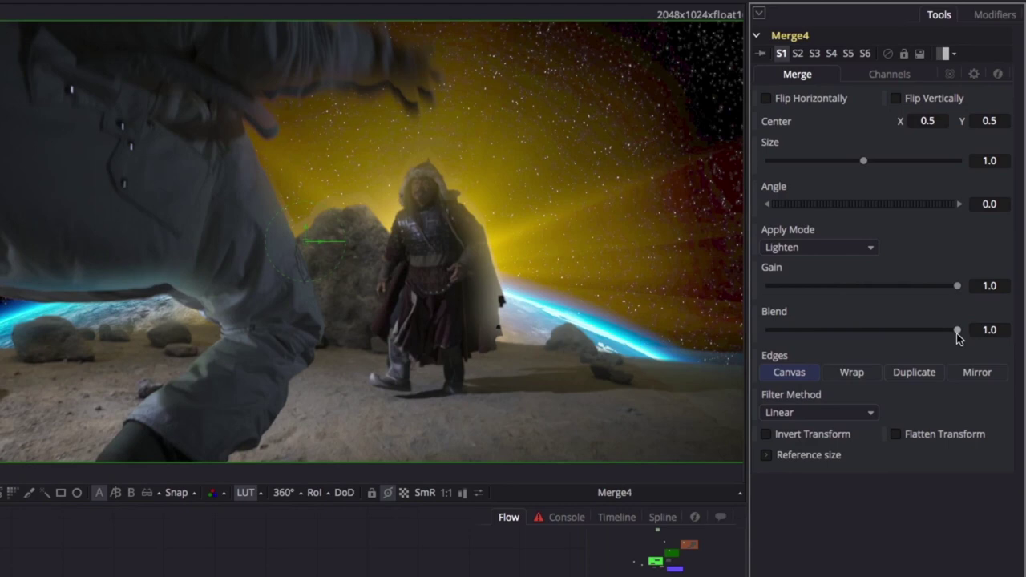
pyautogui.moveTo(957, 329); pyautogui.dragTo(784, 346)
# Step: Group Blur4, MatteControl2 and Merge4 in an underlay named Add_Background_light_wrap
pyautogui.moveTo(261, 452); pyautogui.dragTo(528, 560)
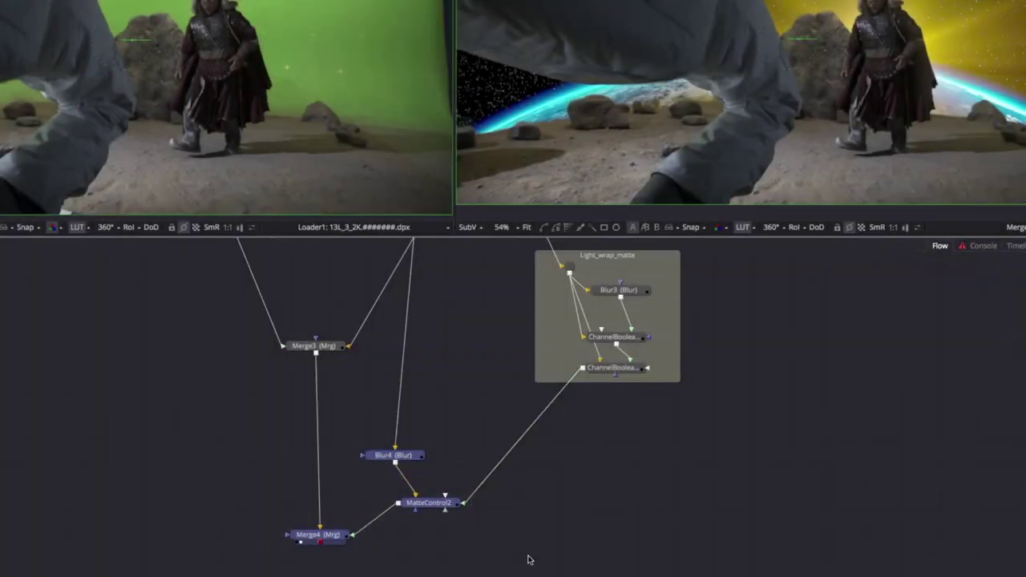
pyautogui.hotkey('ctrl', 'space')
pyautogui.write('und')
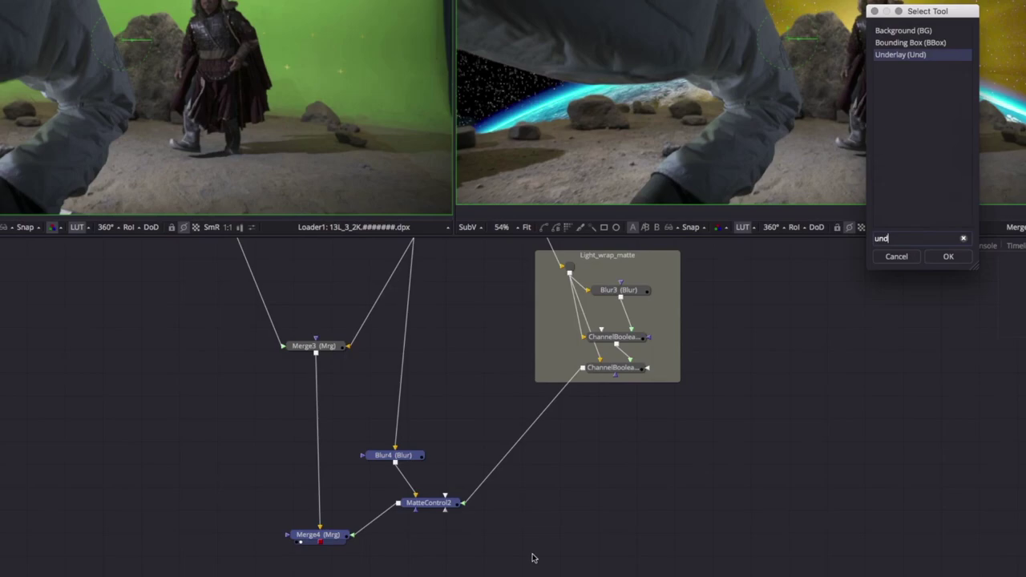
pyautogui.press('Return')
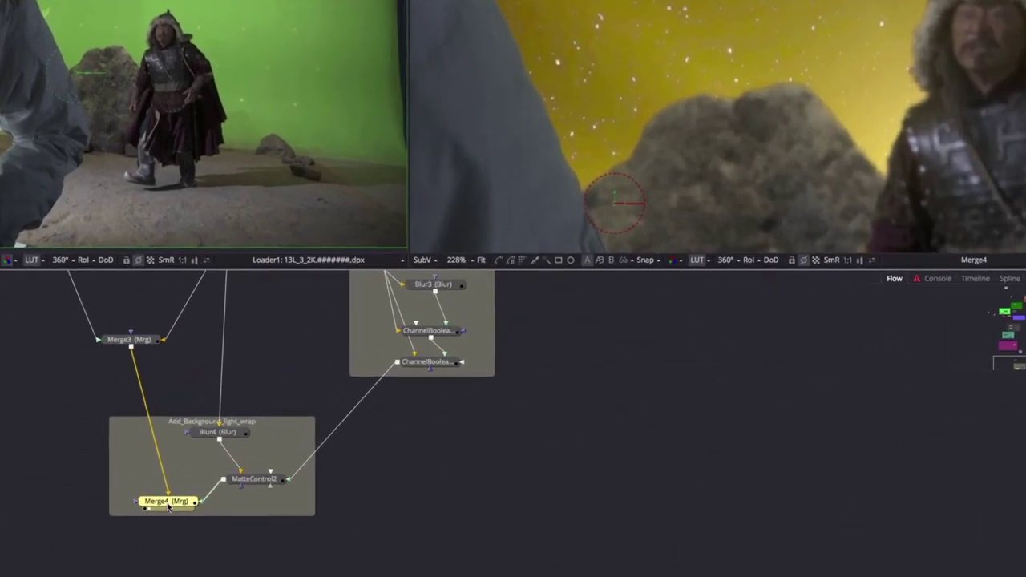
# Step: Add Blur5 after Merge4, masked by the ChannelBooleans edge matte at Blur Size 1.0, then bypass it
pyautogui.hotkey('shift', 'space')
pyautogui.write('blu')
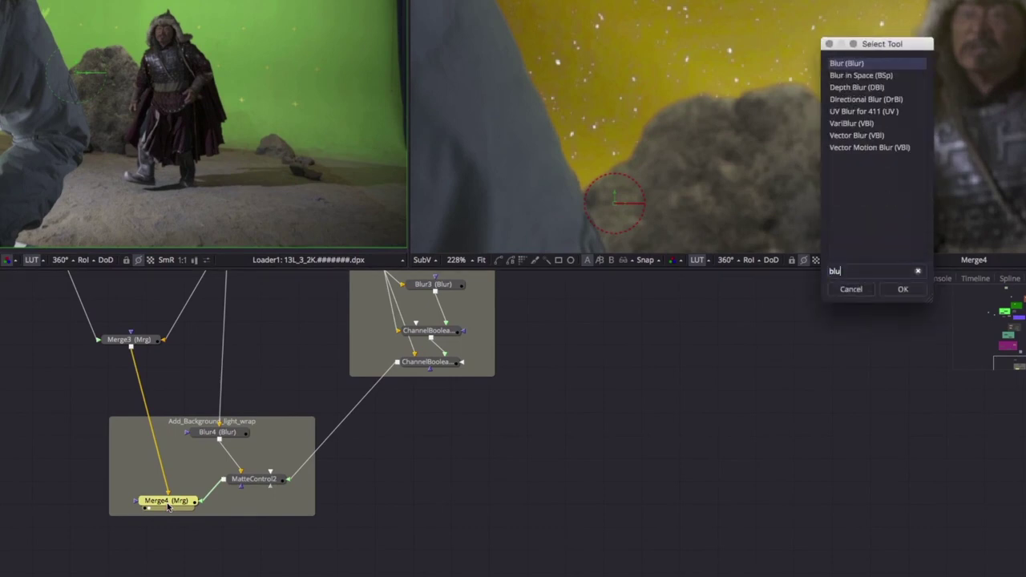
pyautogui.press('Return')
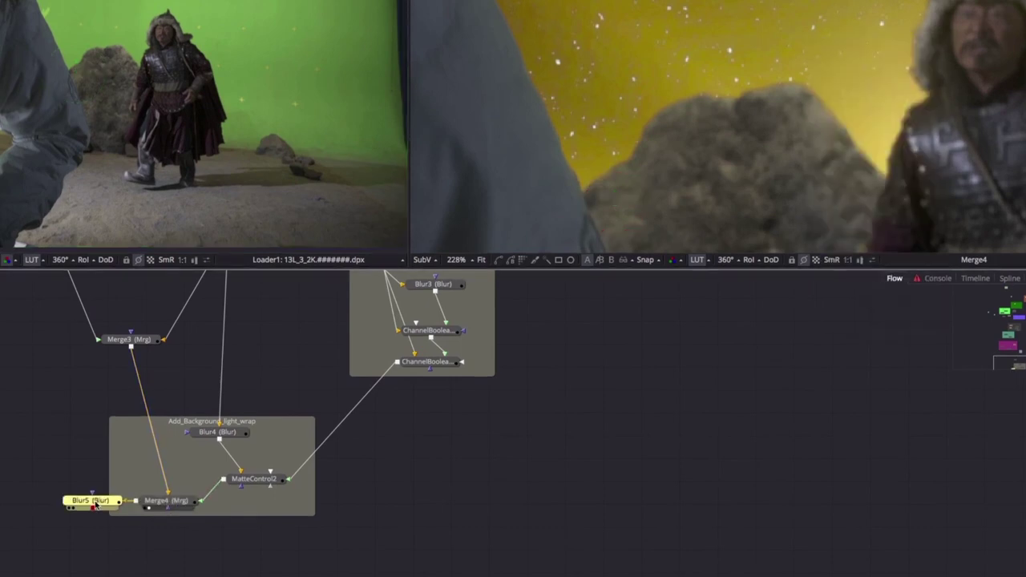
pyautogui.moveTo(105, 507); pyautogui.dragTo(158, 570)
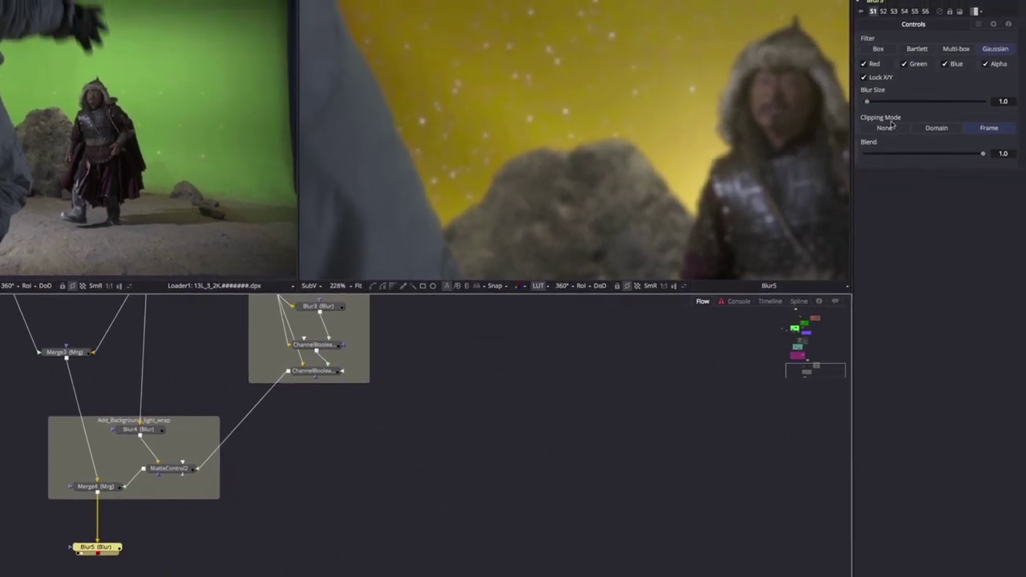
pyautogui.moveTo(866, 102); pyautogui.dragTo(860, 105)
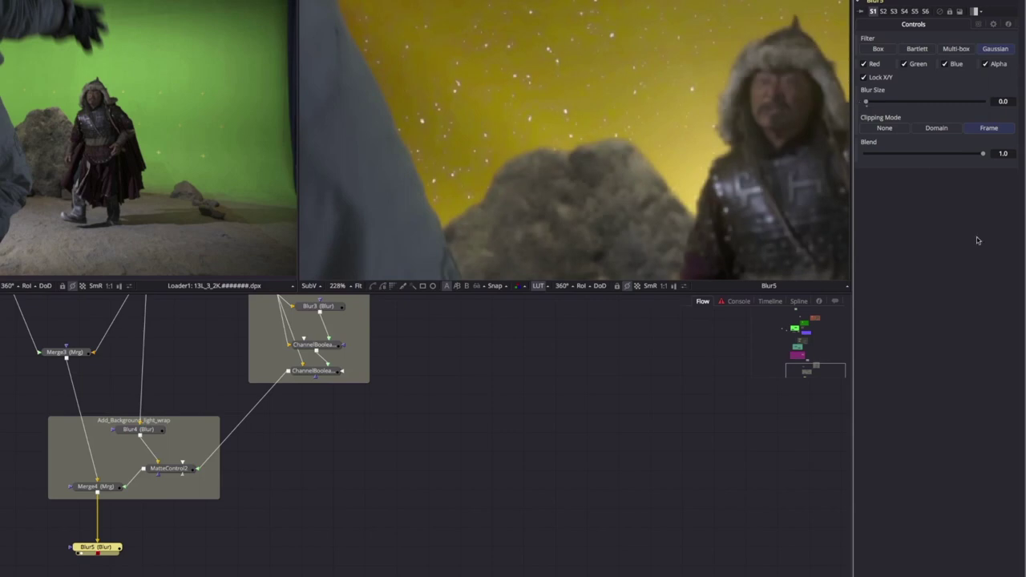
pyautogui.moveTo(205, 423); pyautogui.dragTo(242, 425)
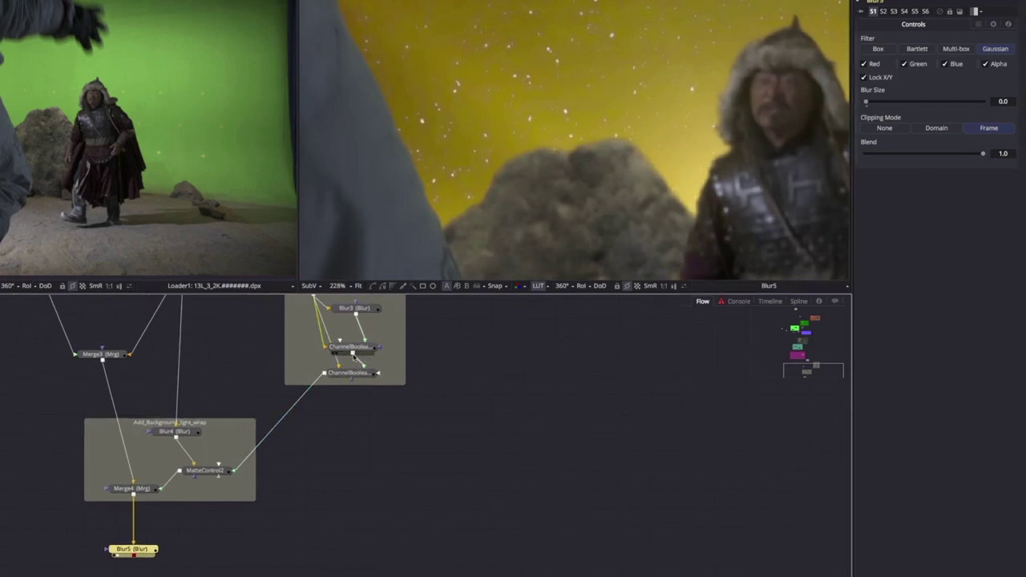
pyautogui.moveTo(354, 354); pyautogui.dragTo(111, 551)
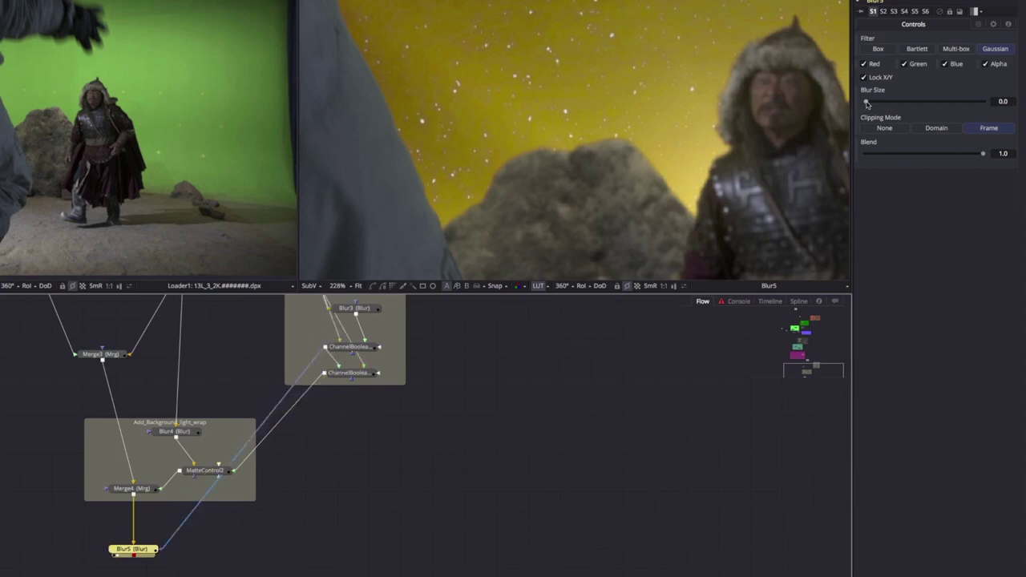
pyautogui.moveTo(866, 102); pyautogui.dragTo(866, 106)
pyautogui.hotkey('ctrl', 'p')
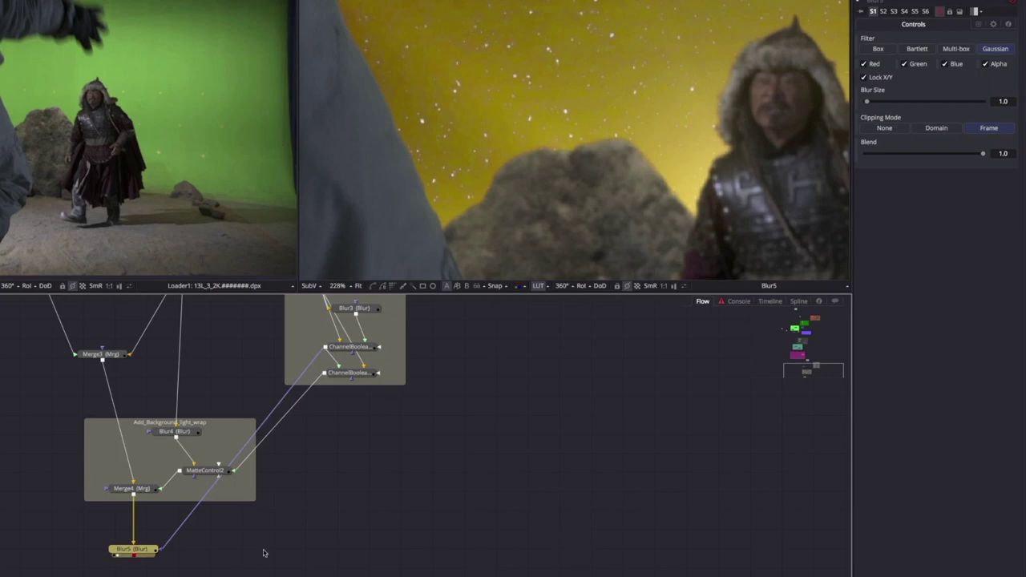
# Step: View ChannelBooleans2's alpha and add an Exclusive Or ChannelBooleans4 fed by Blur3
pyautogui.moveTo(479, 412); pyautogui.dragTo(360, 540)
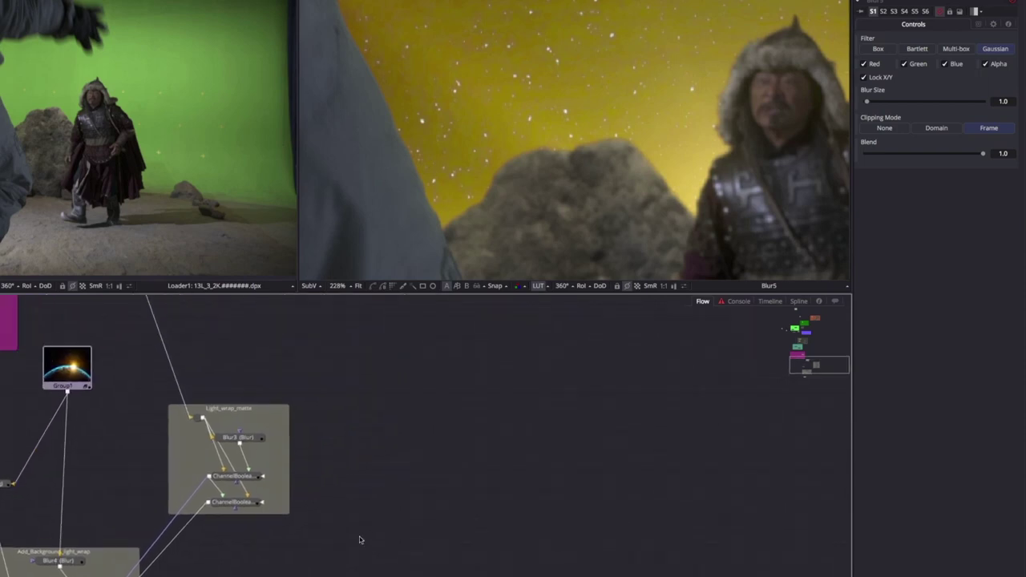
pyautogui.click(235, 477)
pyautogui.press('2')
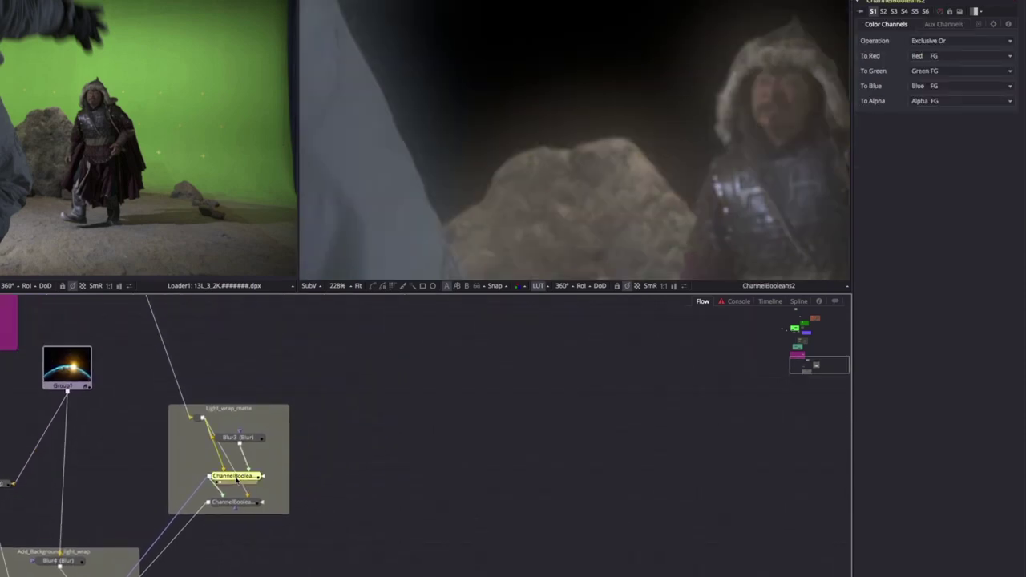
pyautogui.press('a')
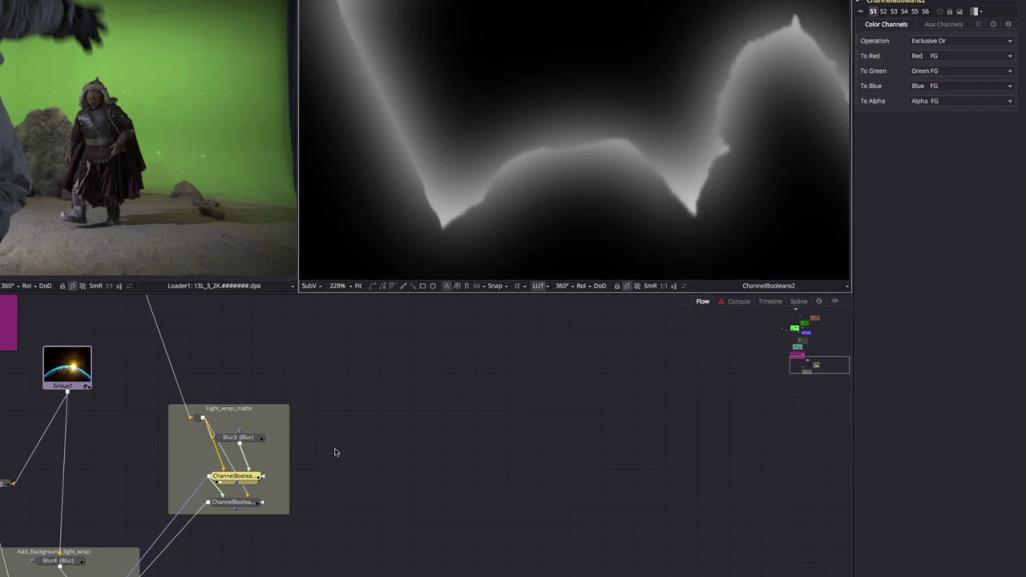
pyautogui.hotkey('ctrl', 'space')
pyautogui.press('Up')
pyautogui.press('Return')
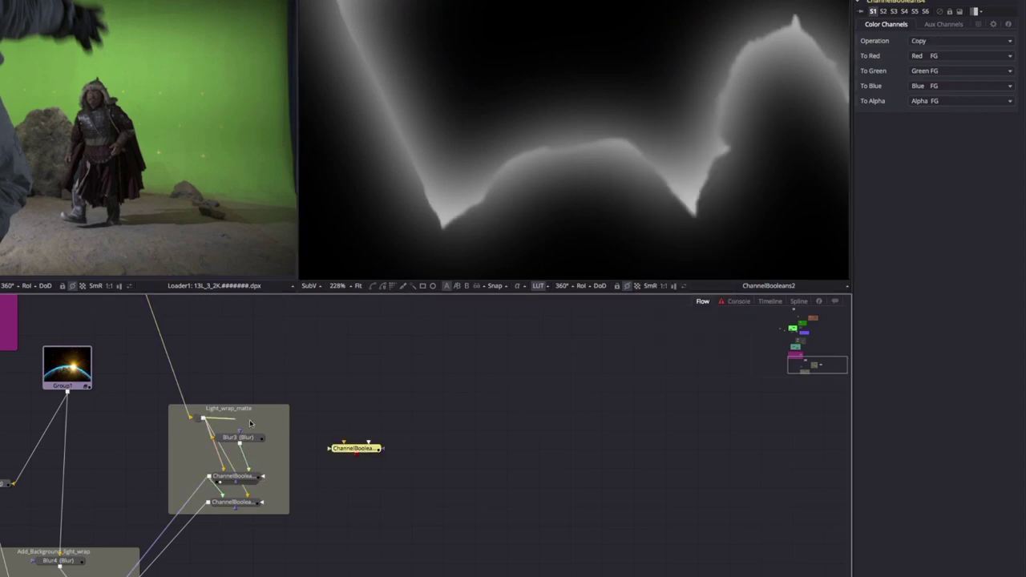
pyautogui.moveTo(249, 419); pyautogui.dragTo(362, 501)
pyautogui.click(960, 40)
pyautogui.click(930, 148)
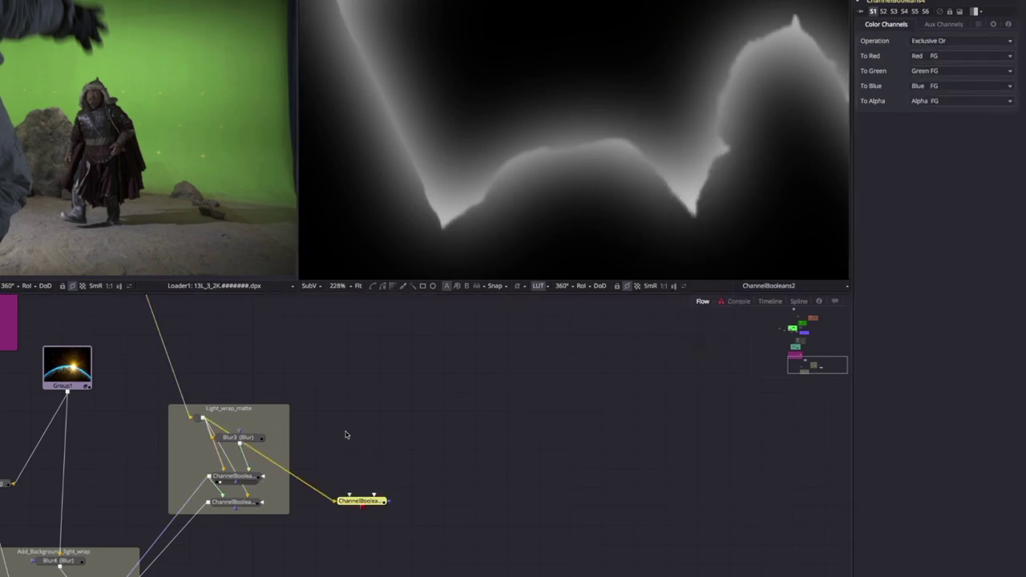
# Step: Feed Blur6 from the Light_wrap_matte output into ChannelBooleans4 with Blur Size 3.8
pyautogui.hotkey('ctrl', 'space')
pyautogui.moveTo(400, 455); pyautogui.dragTo(373, 494)
pyautogui.moveTo(203, 417); pyautogui.dragTo(404, 443)
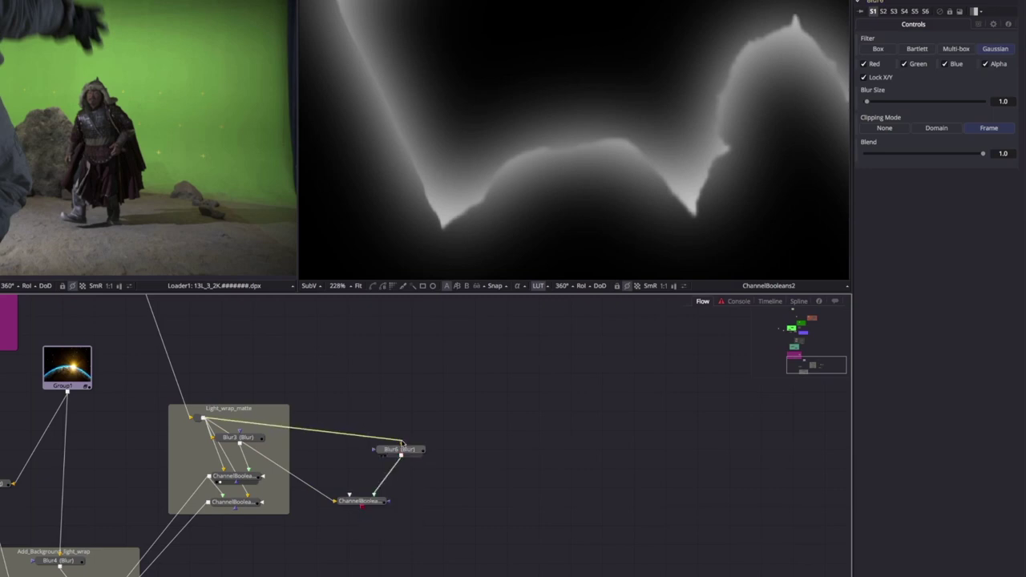
pyautogui.click(359, 501)
pyautogui.click(400, 448)
pyautogui.moveTo(868, 102); pyautogui.dragTo(873, 103)
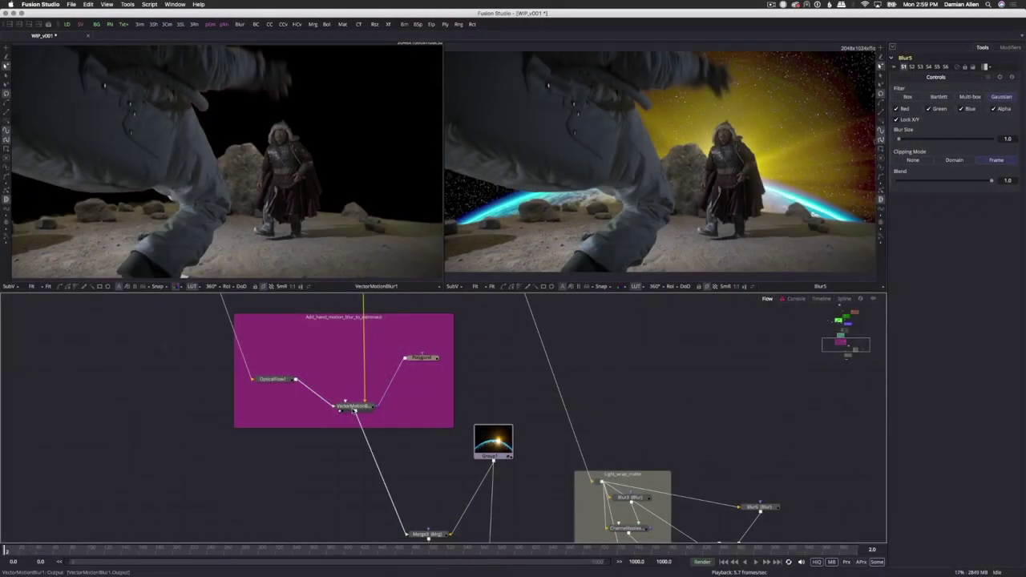
pyautogui.click(353, 407)
# Step: Insert ColorCorrector1 after VectorMotionBlur1 and drop its master RGB gamma to about 0.86
pyautogui.hotkey('shift', 'space')
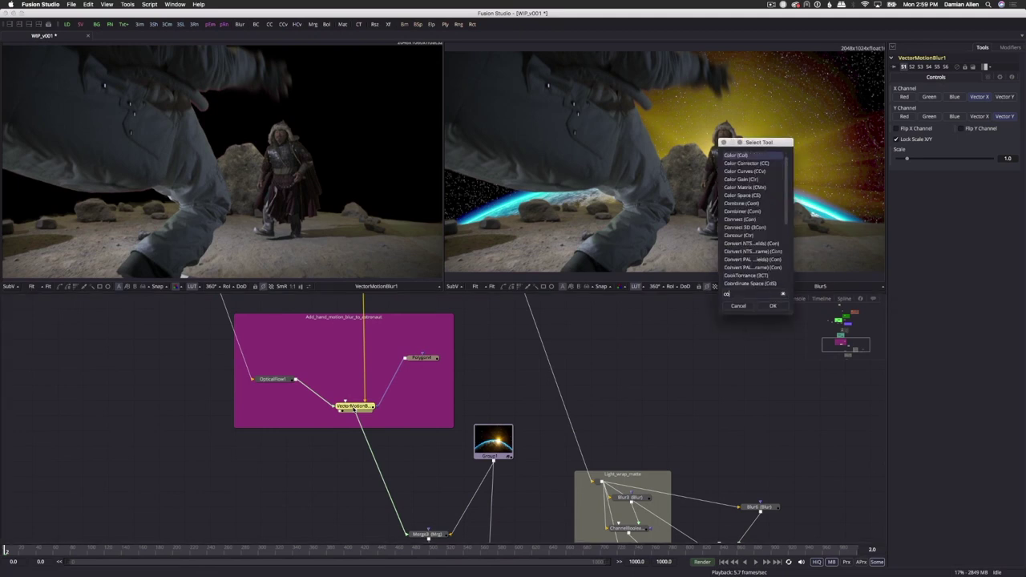
pyautogui.write('col')
pyautogui.press('Down')
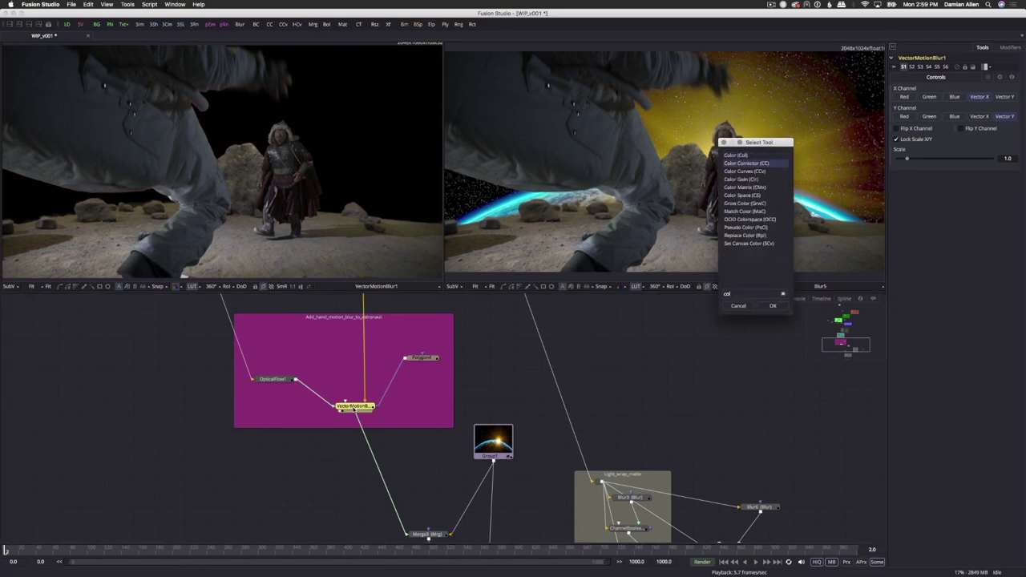
pyautogui.press('Return')
pyautogui.moveTo(354, 410)
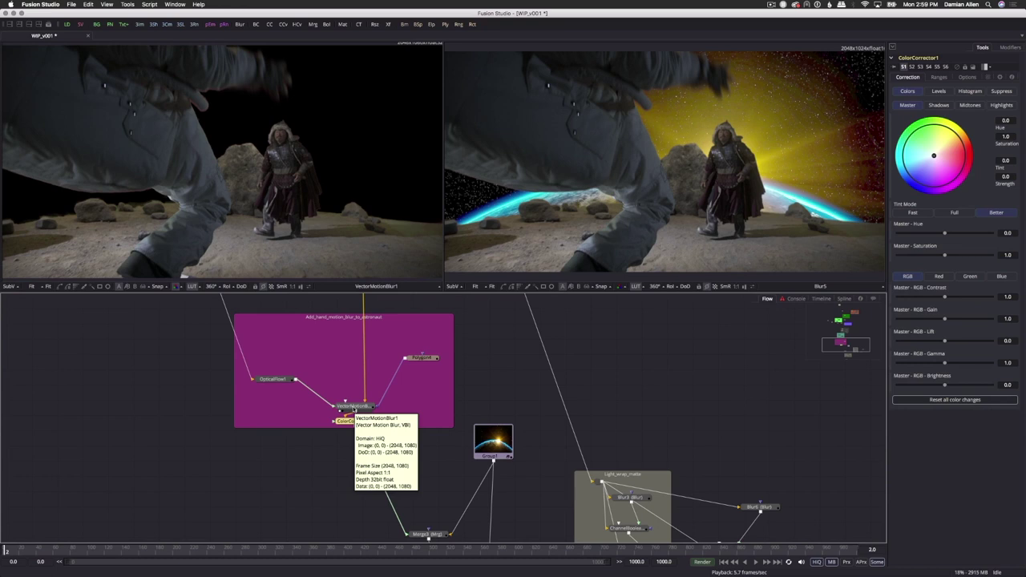
pyautogui.moveTo(346, 421); pyautogui.dragTo(375, 470)
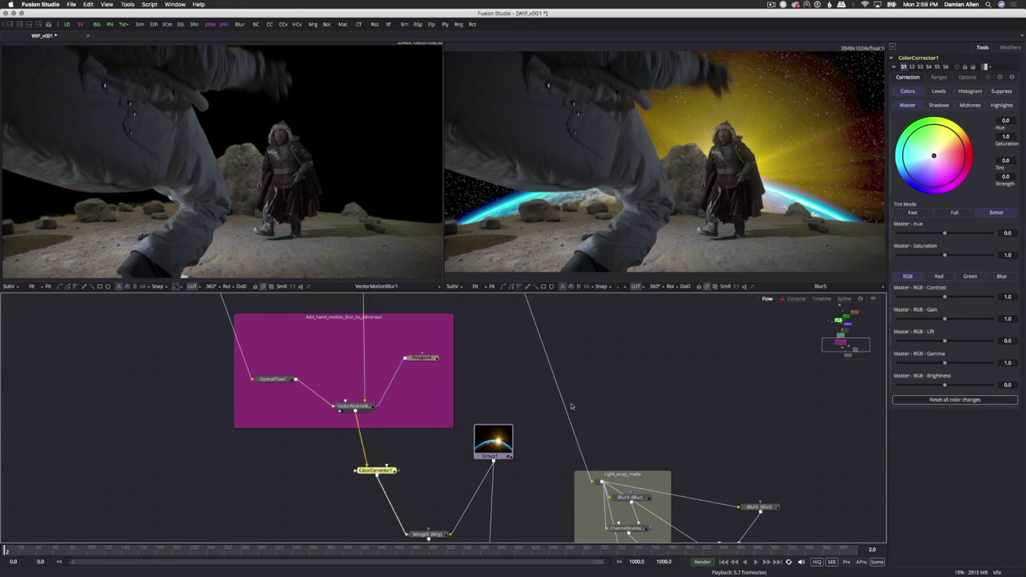
pyautogui.click(969, 77)
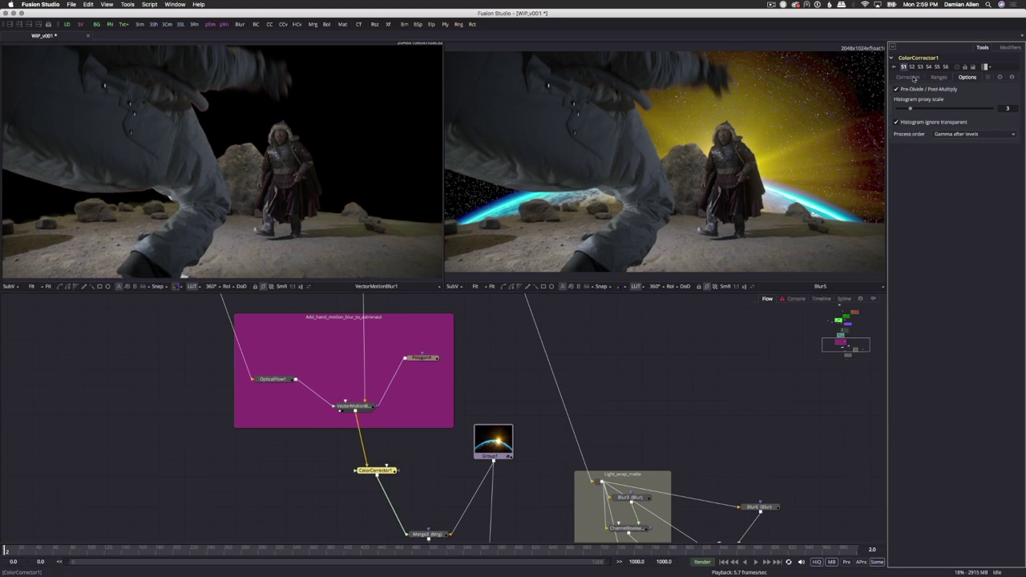
pyautogui.click(910, 77)
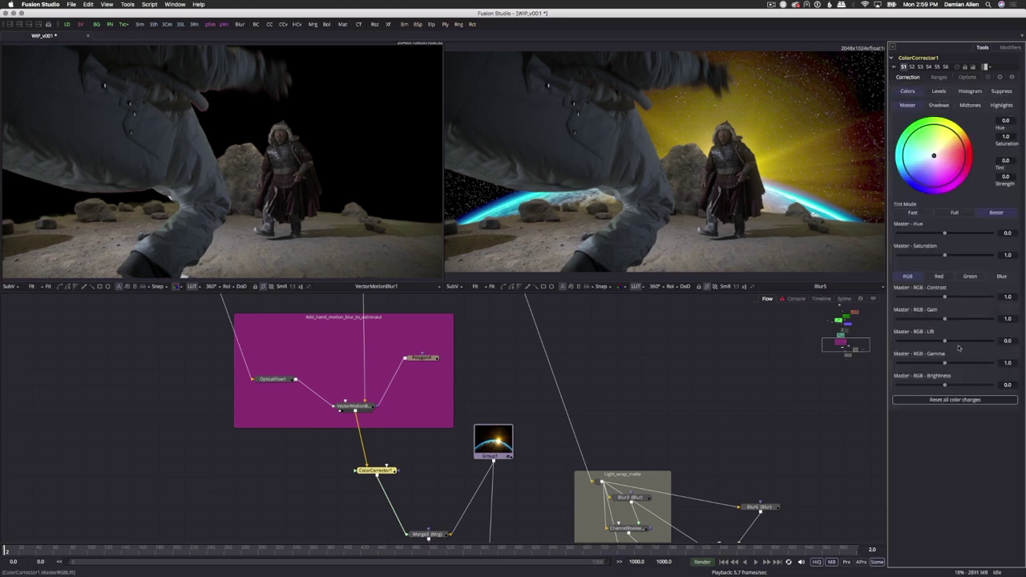
pyautogui.moveTo(945, 364)
pyautogui.mouseDown()
pyautogui.moveTo(928, 365)
pyautogui.moveTo(942, 365)
pyautogui.mouseUp()
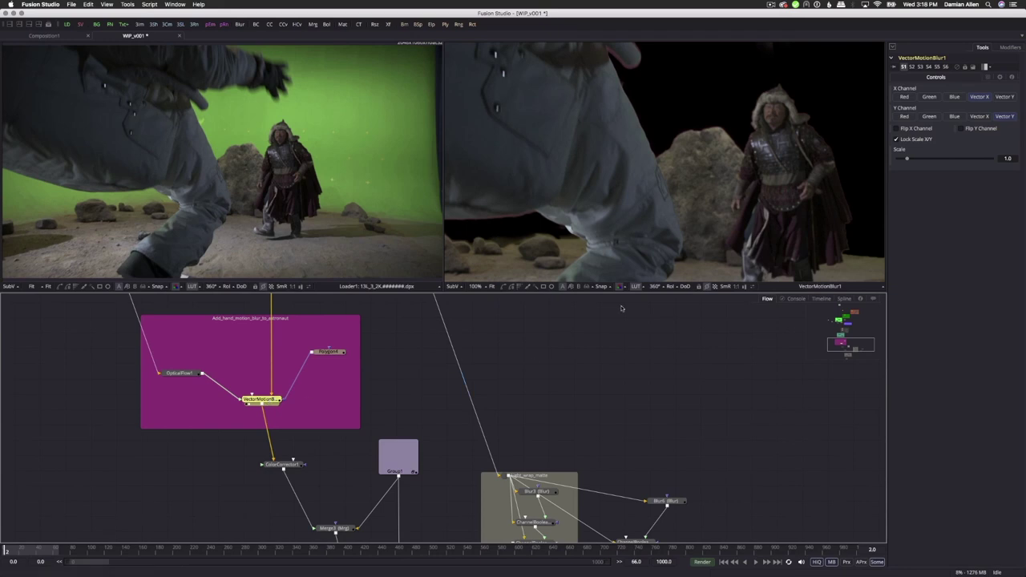
# Step: Zoom the viewer in on the costume and enable viewer gain/gamma adjustment
pyautogui.scroll(3, 518, 184)
pyautogui.scroll(3, 498, 173)
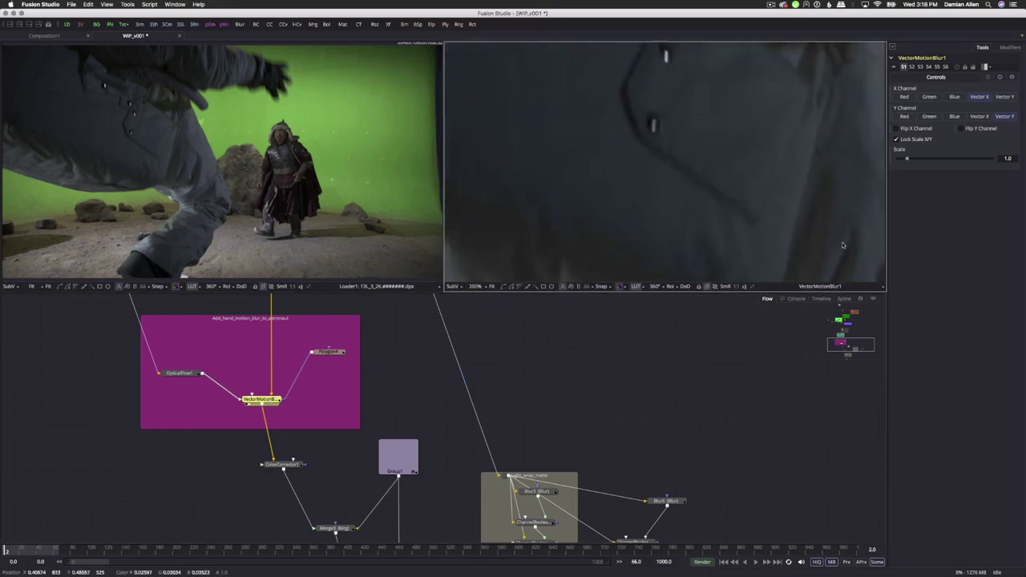
pyautogui.moveTo(800, 264); pyautogui.dragTo(804, 247)
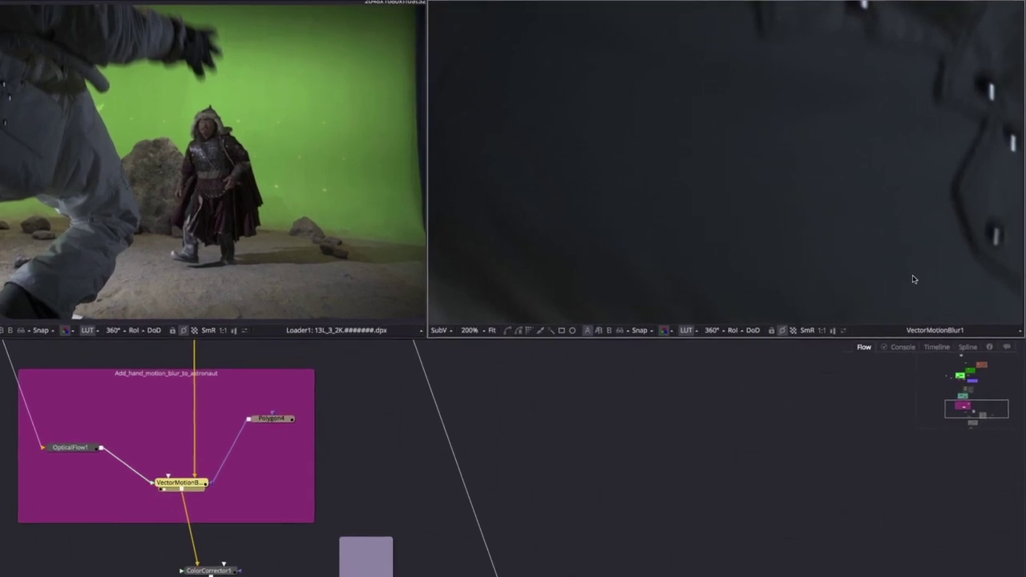
pyautogui.click(843, 330)
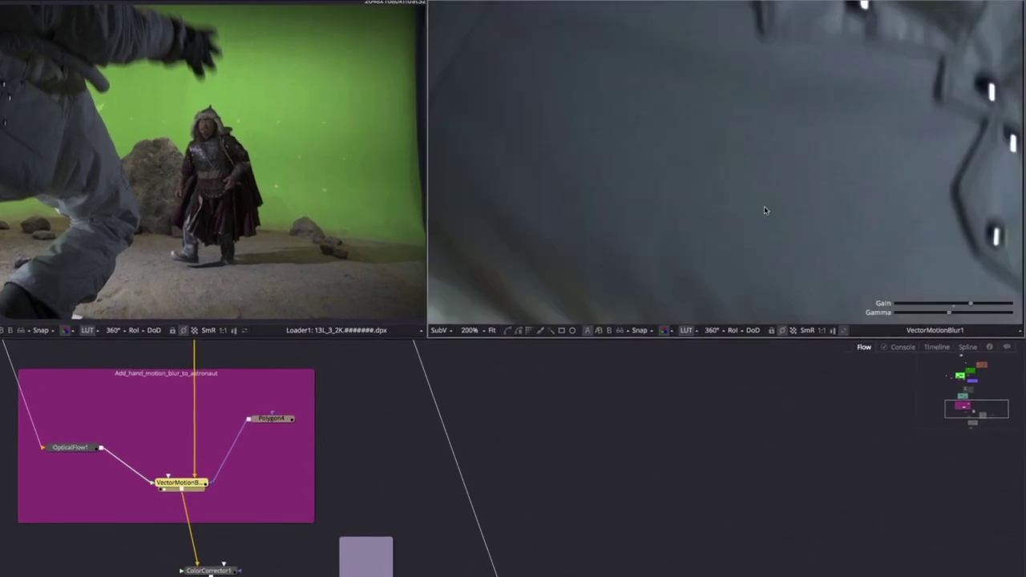
# Step: Branch Blur8 off VectorMotionBlur1's output with Blur Size 6.4
pyautogui.click(350, 501)
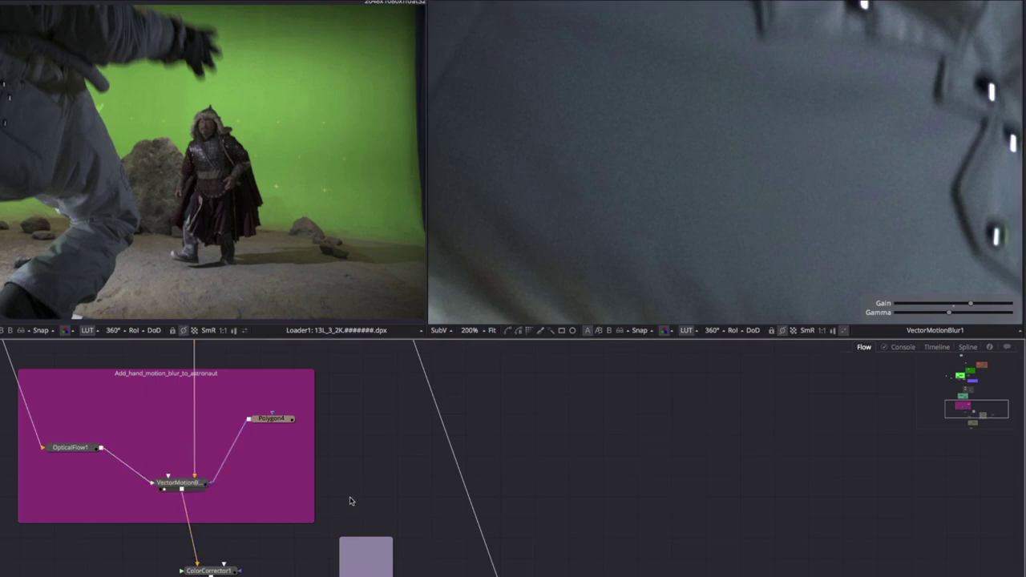
pyautogui.hotkey('shift', 'space')
pyautogui.write('blur')
pyautogui.press('Return')
pyautogui.moveTo(181, 492); pyautogui.dragTo(352, 500)
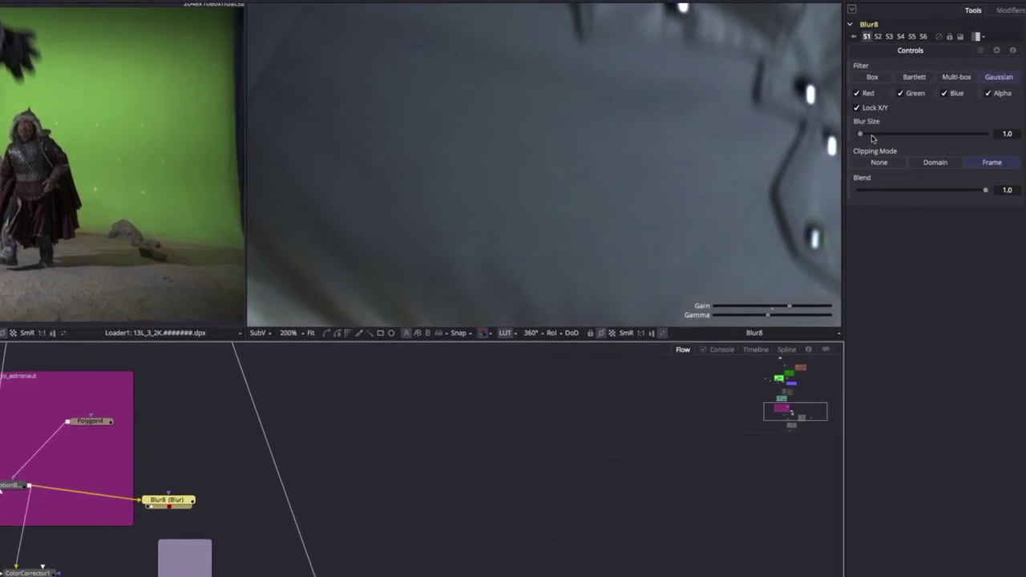
pyautogui.moveTo(855, 135); pyautogui.dragTo(863, 138)
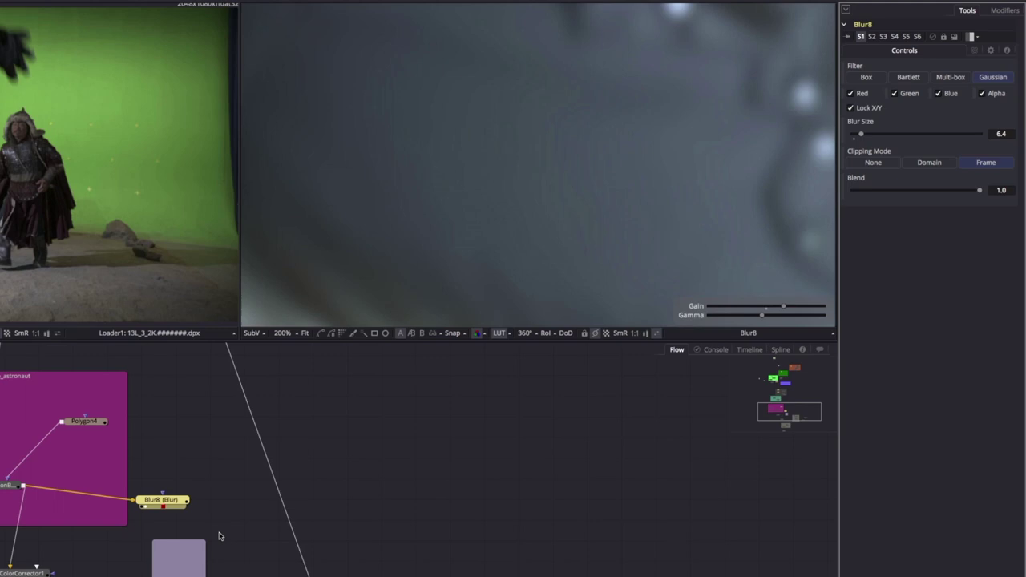
# Step: Insert a Grain node after Blur8 and drop its Power from 5.0 to 0.09
pyautogui.hotkey('shift', 'space')
pyautogui.write('grain')
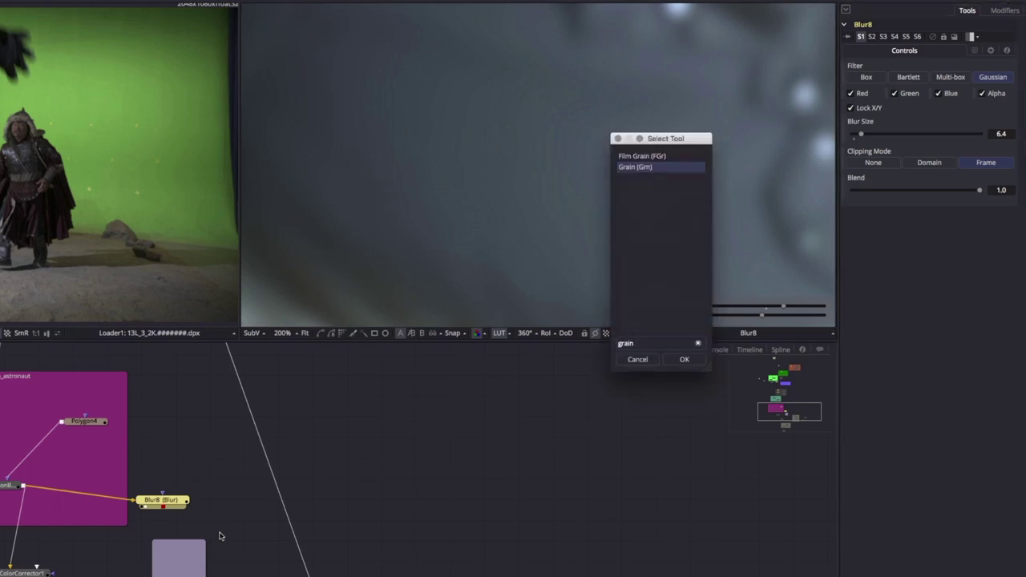
pyautogui.press('Return')
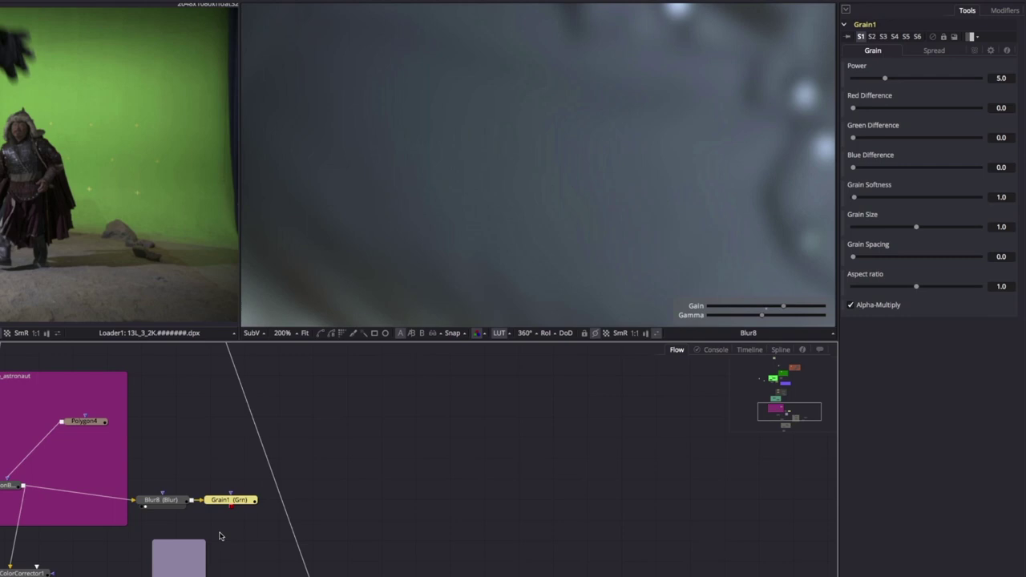
pyautogui.press('2')
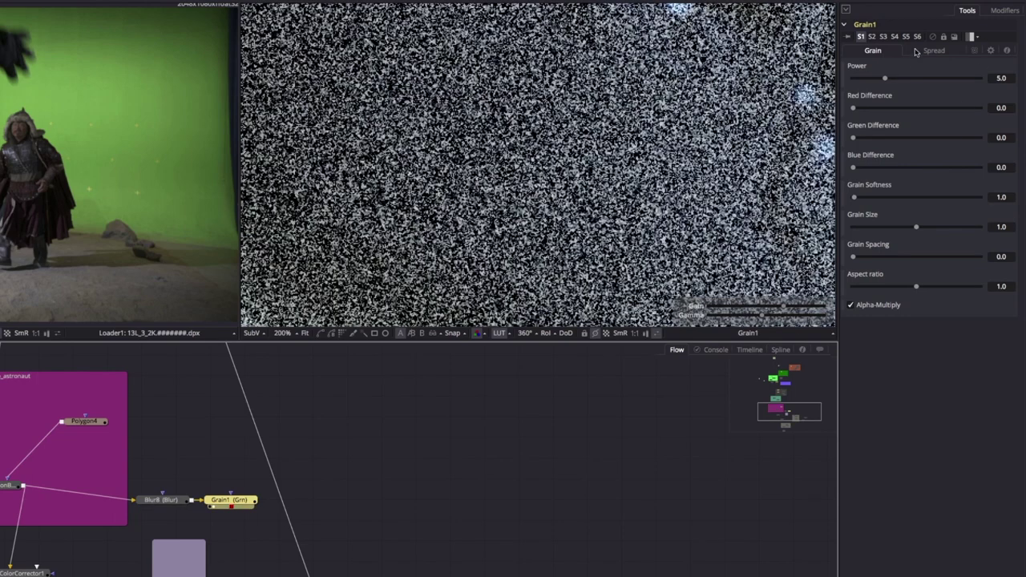
pyautogui.moveTo(885, 77); pyautogui.dragTo(854, 80)
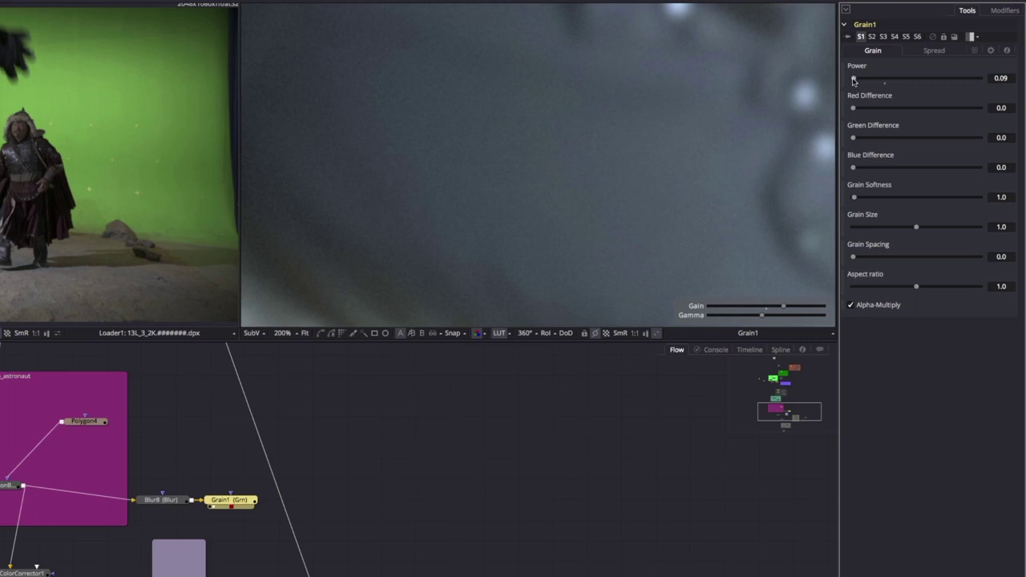
pyautogui.press('2')
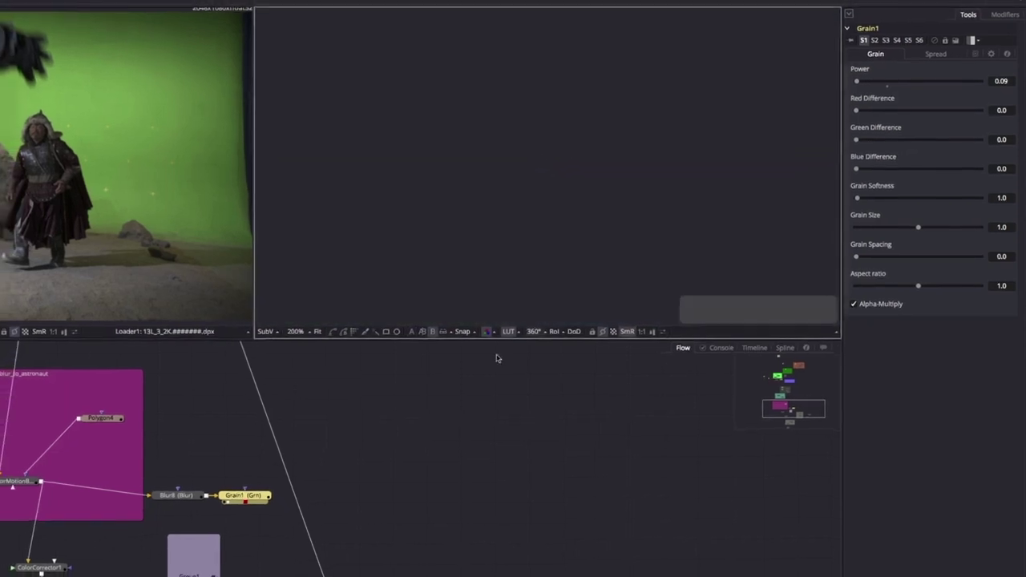
# Step: Wipe-compare Grain1 (B) against VectorMotionBlur1 (A), sweeping the split across the astronaut's suit
pyautogui.click(20, 481)
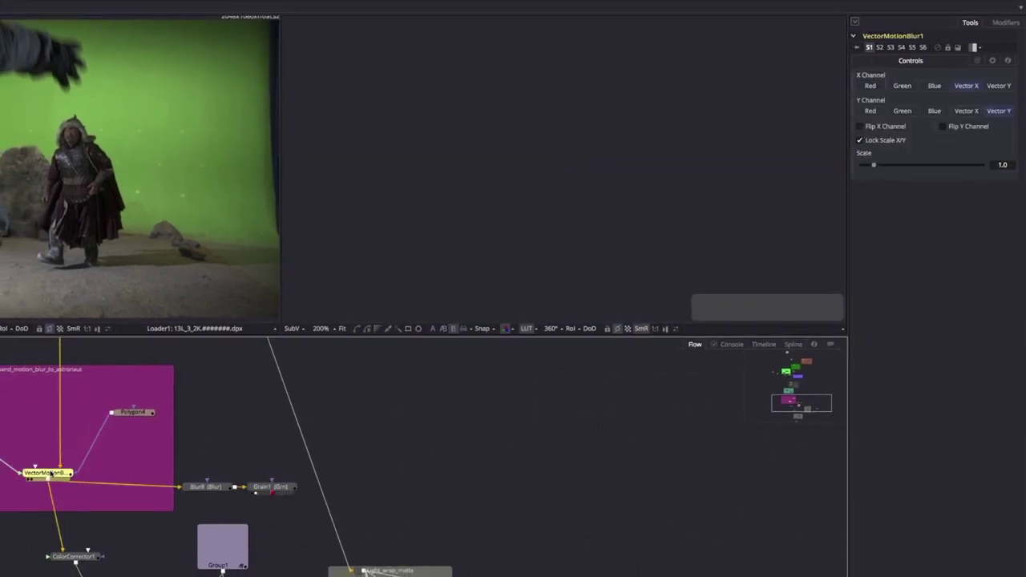
pyautogui.press('2')
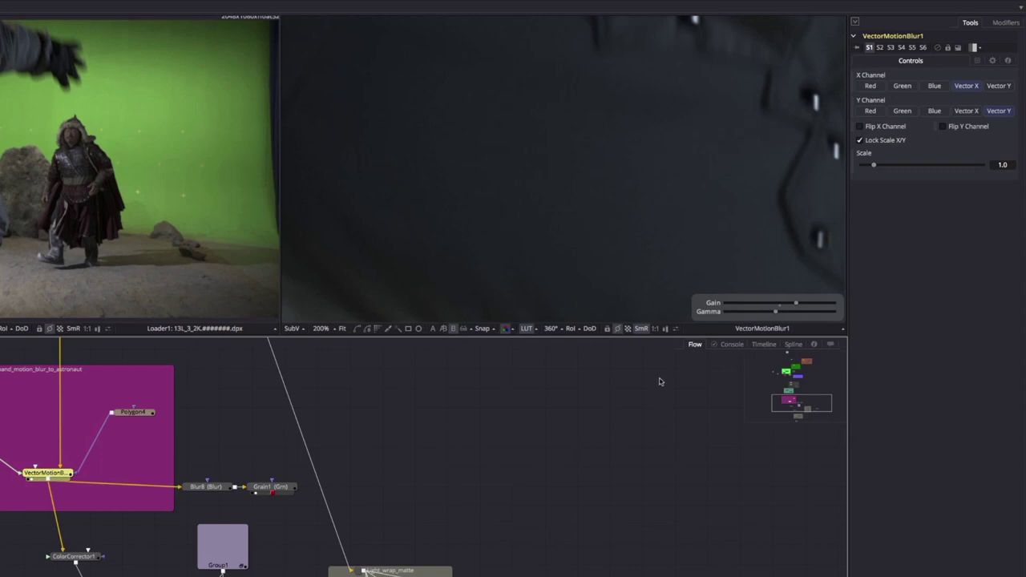
pyautogui.click(676, 329)
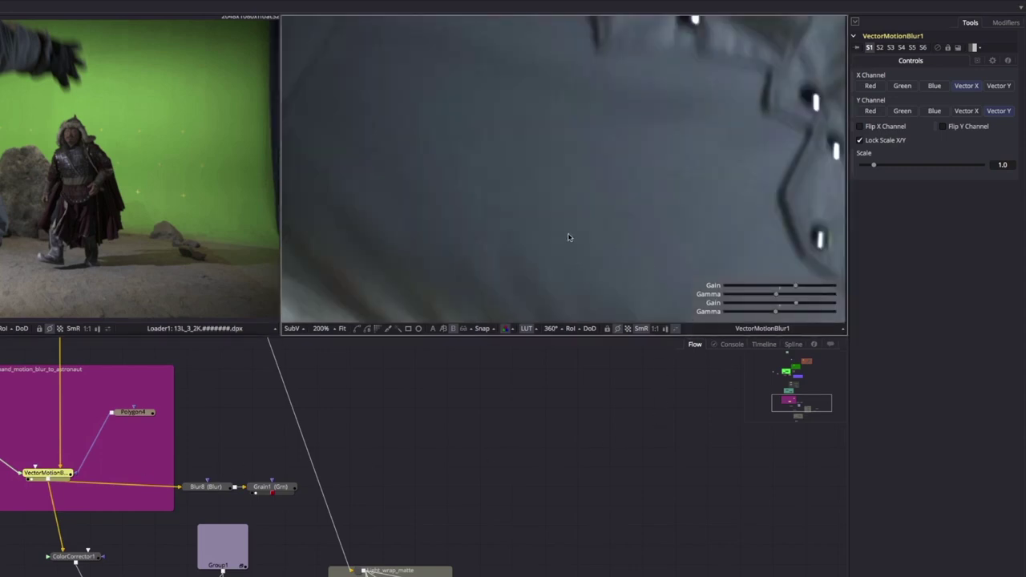
pyautogui.click(443, 329)
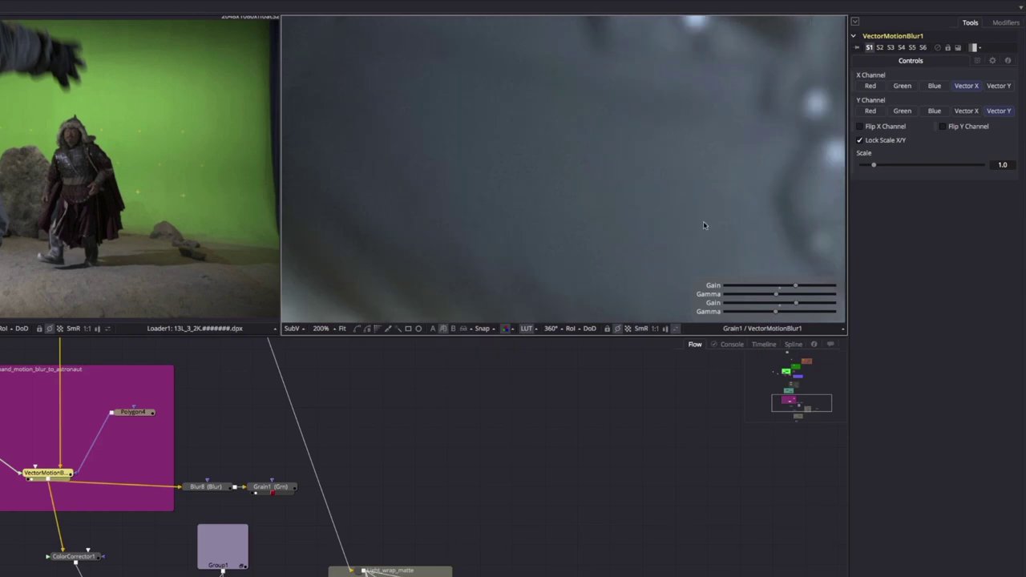
pyautogui.scroll(-5, 727, 229)
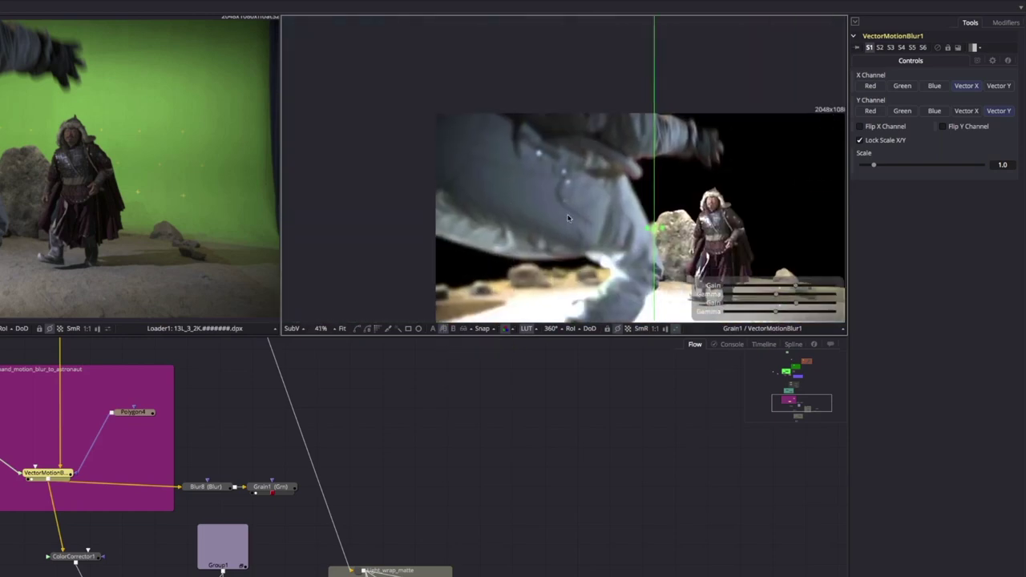
pyautogui.moveTo(657, 230); pyautogui.dragTo(513, 215)
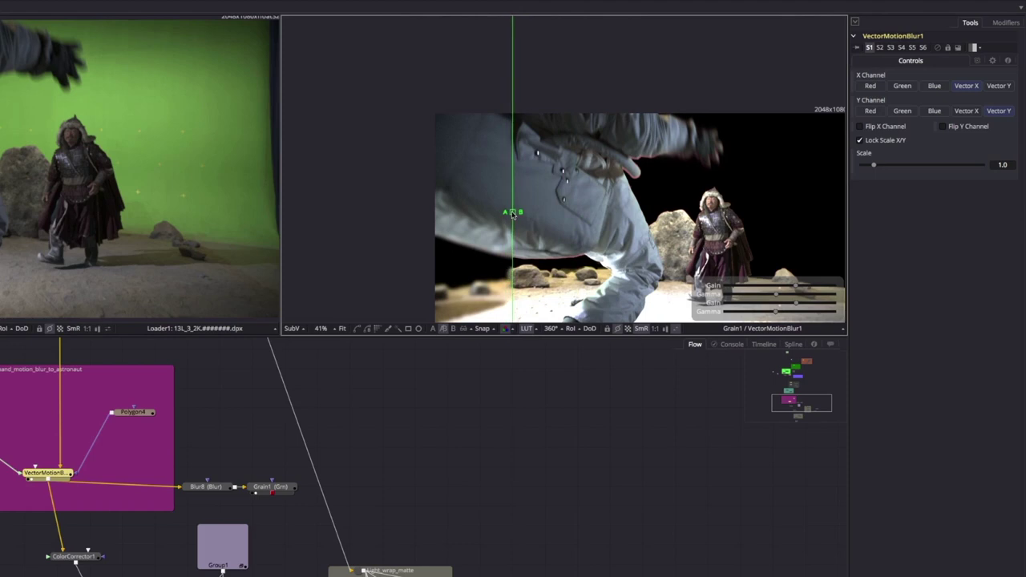
pyautogui.scroll(5, 520, 206)
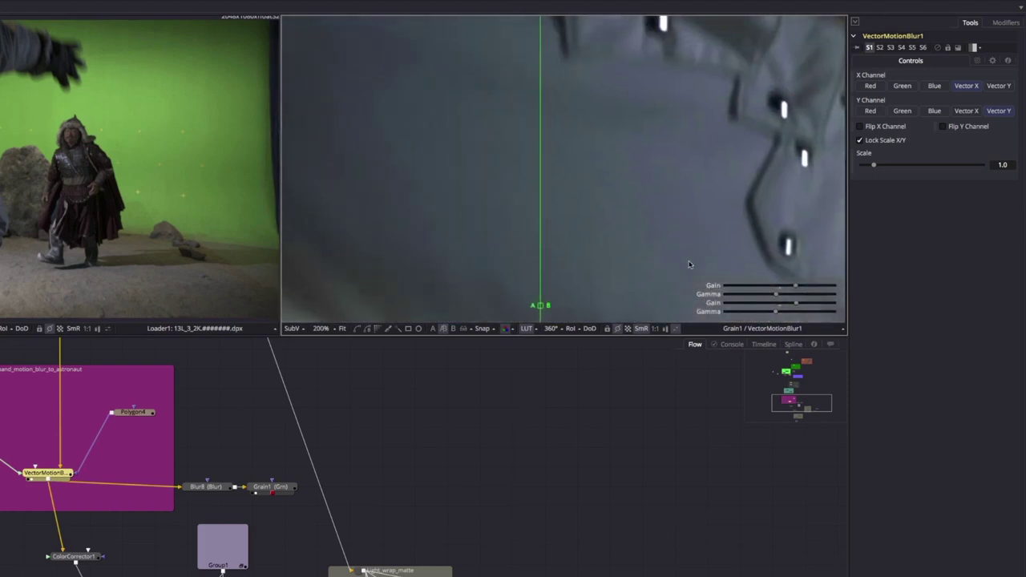
pyautogui.moveTo(526, 309); pyautogui.dragTo(547, 312)
# Step: Raise Grain1's Power, set Grain Softness to 3.0 and Grain Size to about 0.92
pyautogui.click(281, 487)
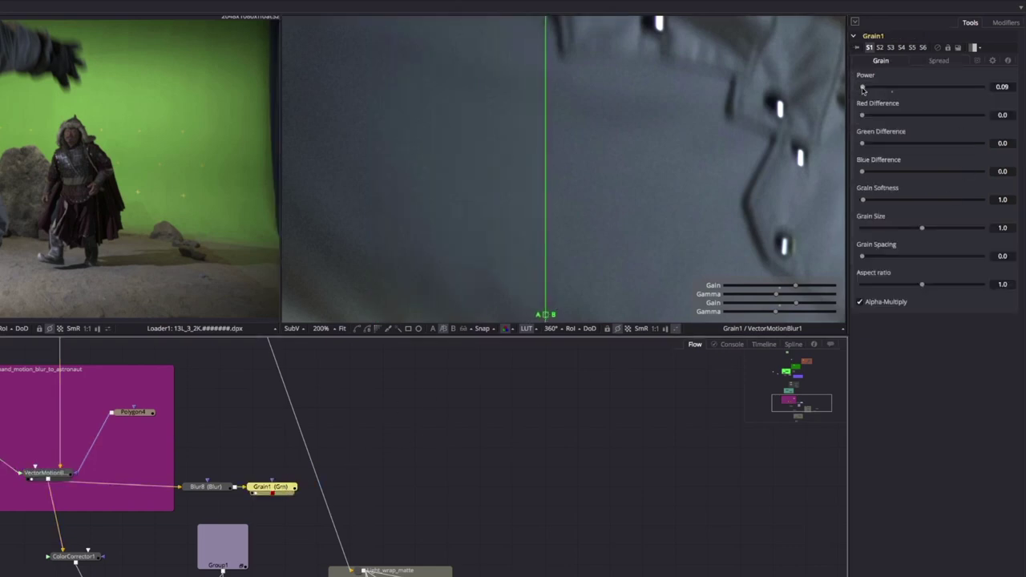
pyautogui.moveTo(863, 89); pyautogui.dragTo(863, 89)
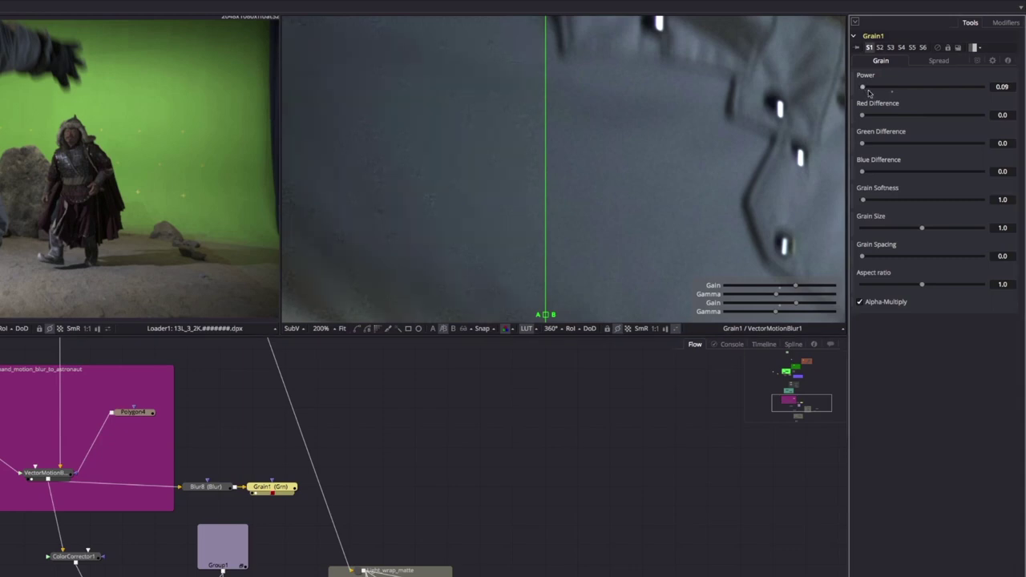
pyautogui.moveTo(864, 200); pyautogui.dragTo(865, 201)
pyautogui.moveTo(919, 229); pyautogui.dragTo(915, 230)
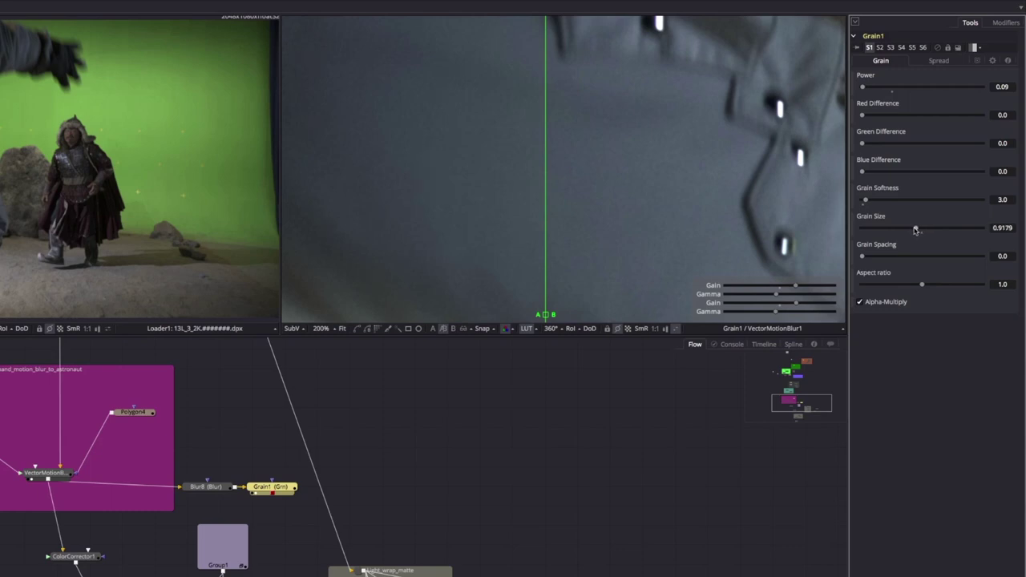
pyautogui.click(663, 180)
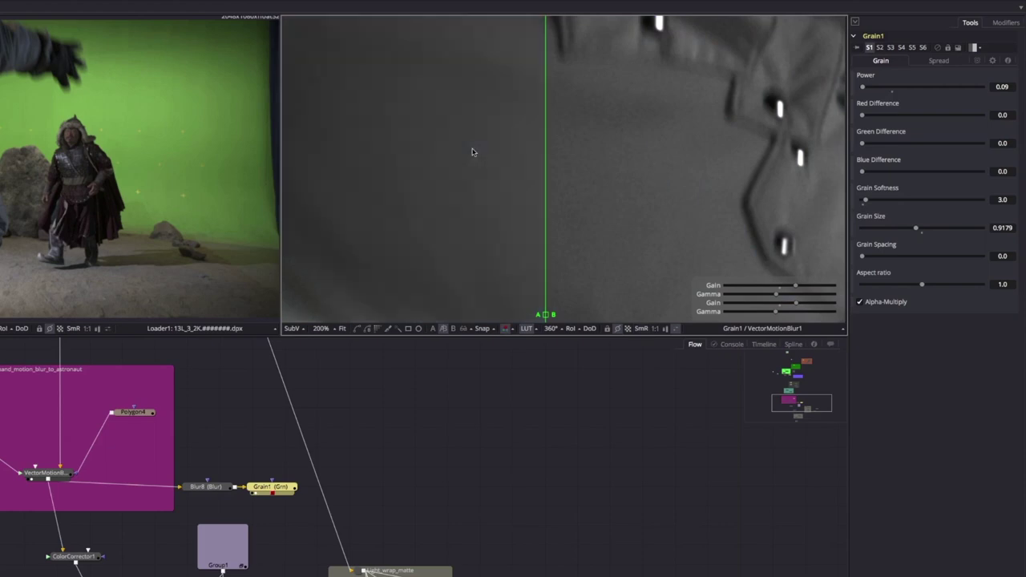
pyautogui.moveTo(547, 317); pyautogui.dragTo(601, 319)
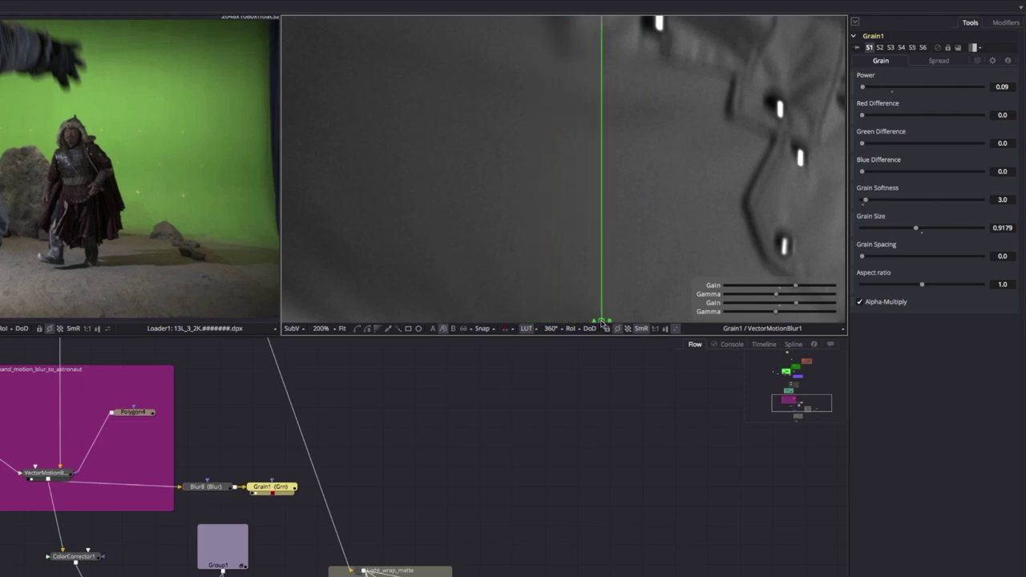
# Step: Set Grain1's Red Difference to 0.43 and Green Difference to 0.68, checking across the wipe
pyautogui.moveTo(863, 115); pyautogui.dragTo(868, 116)
pyautogui.moveTo(601, 319); pyautogui.dragTo(556, 319)
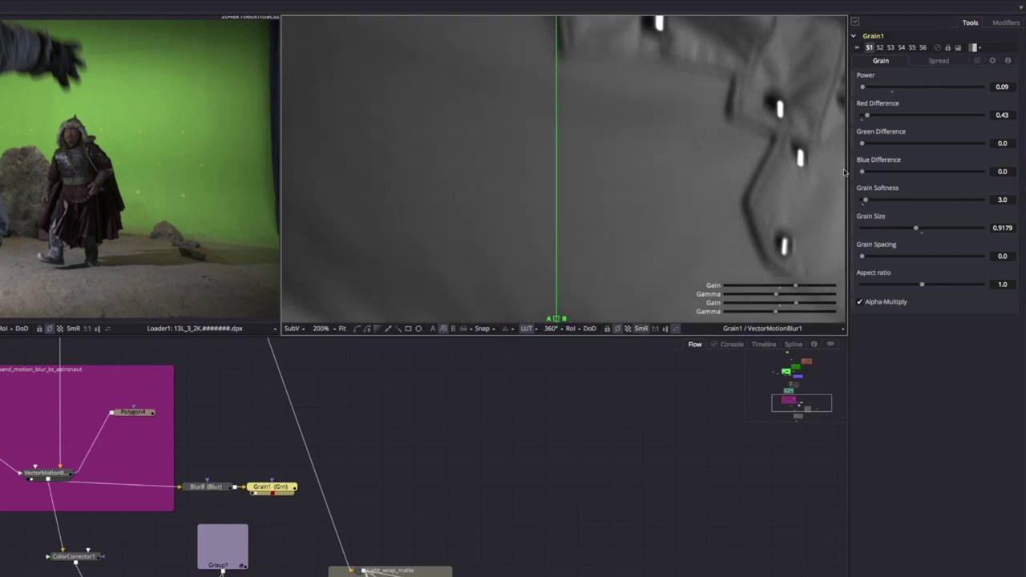
pyautogui.moveTo(863, 146)
pyautogui.mouseDown()
pyautogui.moveTo(880, 146)
pyautogui.moveTo(871, 146)
pyautogui.mouseUp()
pyautogui.moveTo(555, 319); pyautogui.dragTo(513, 324)
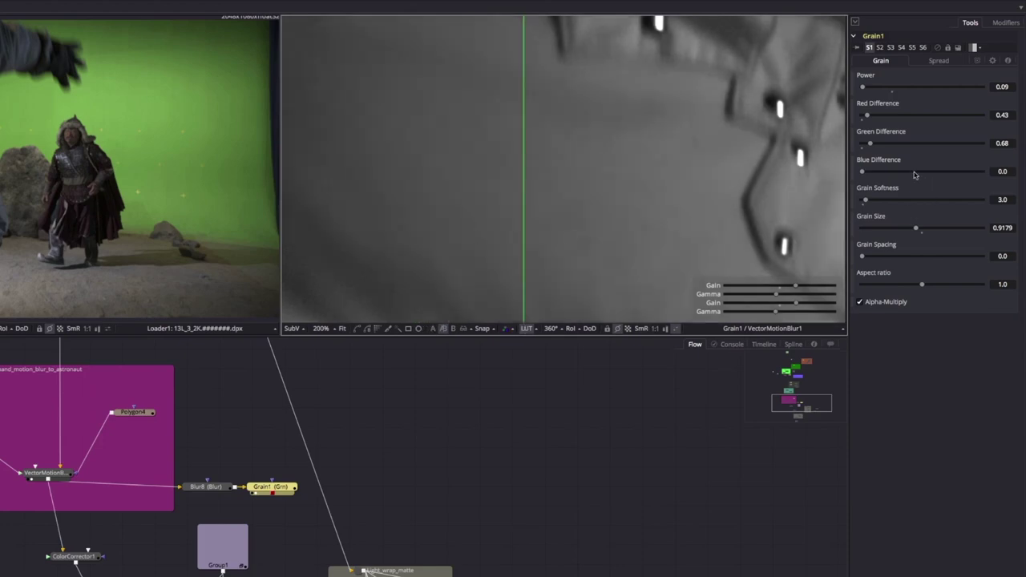
# Step: Set Grain1's Blue Difference to 0.56 and judge the final grain match across the wipe
pyautogui.moveTo(862, 173); pyautogui.dragTo(876, 175)
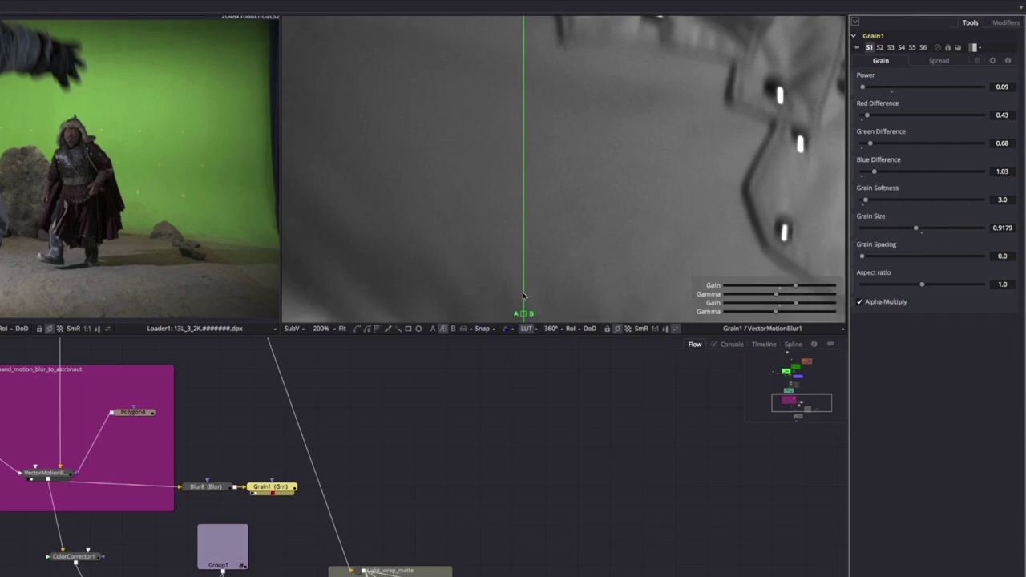
pyautogui.moveTo(522, 315); pyautogui.dragTo(402, 319)
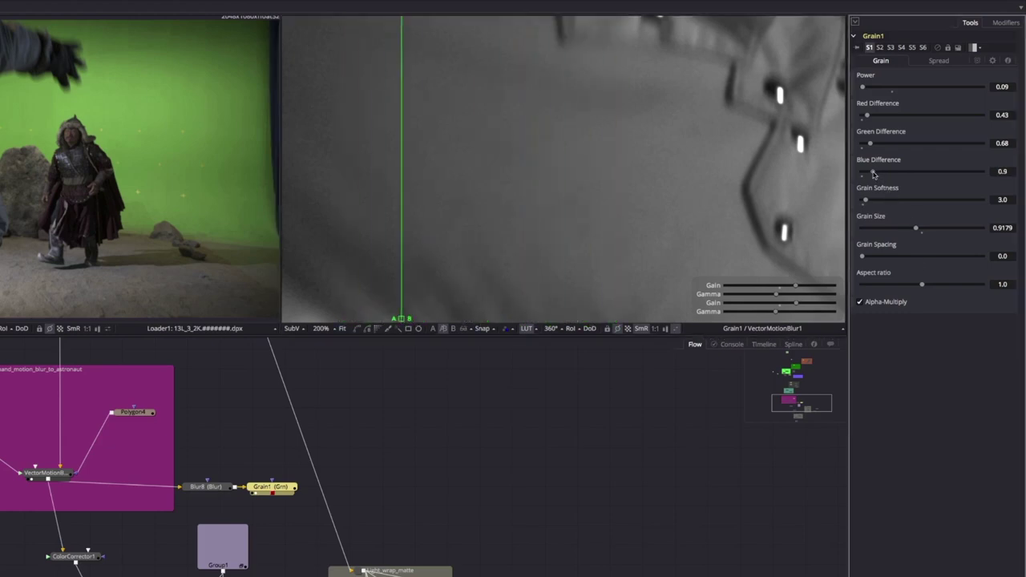
pyautogui.moveTo(874, 173)
pyautogui.mouseDown()
pyautogui.moveTo(852, 174)
pyautogui.moveTo(873, 175)
pyautogui.mouseUp()
pyautogui.moveTo(401, 321); pyautogui.dragTo(496, 299)
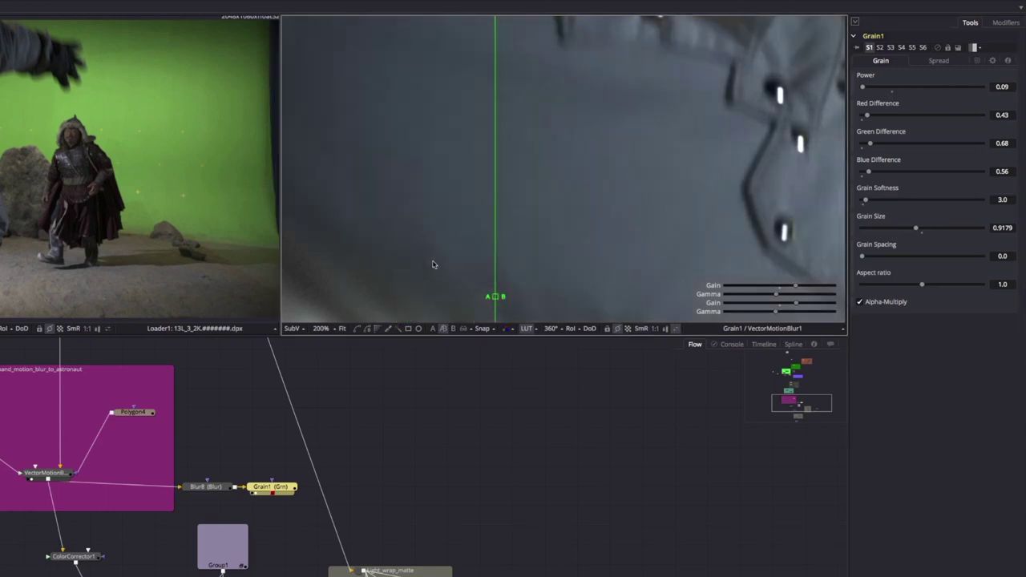
pyautogui.moveTo(495, 298)
pyautogui.mouseDown()
pyautogui.moveTo(637, 302)
pyautogui.moveTo(503, 303)
pyautogui.moveTo(514, 303)
pyautogui.mouseUp()
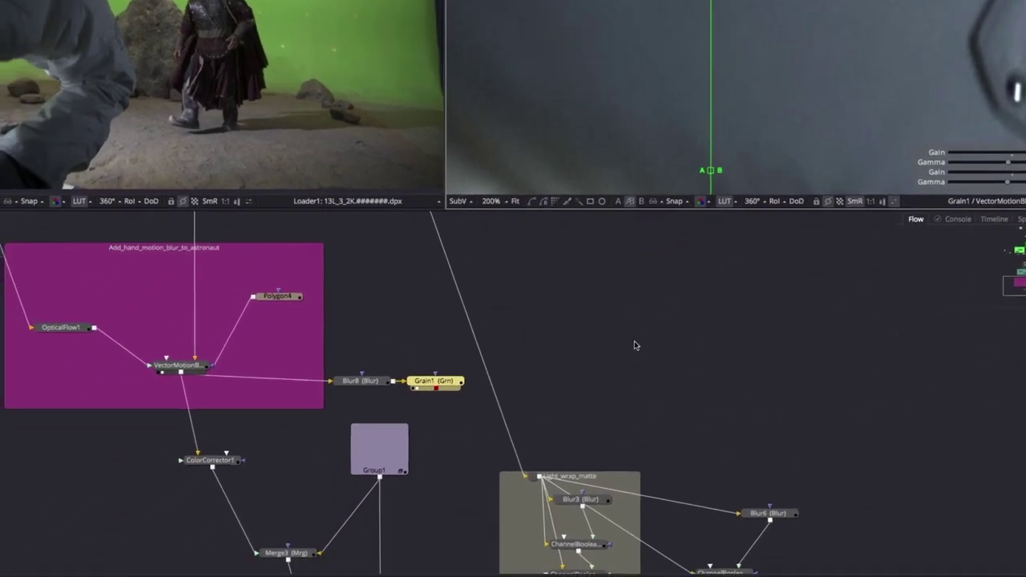
# Step: Delete Blur8 and rename Grain1 to 'Greenscreen_grain'
pyautogui.click(369, 383)
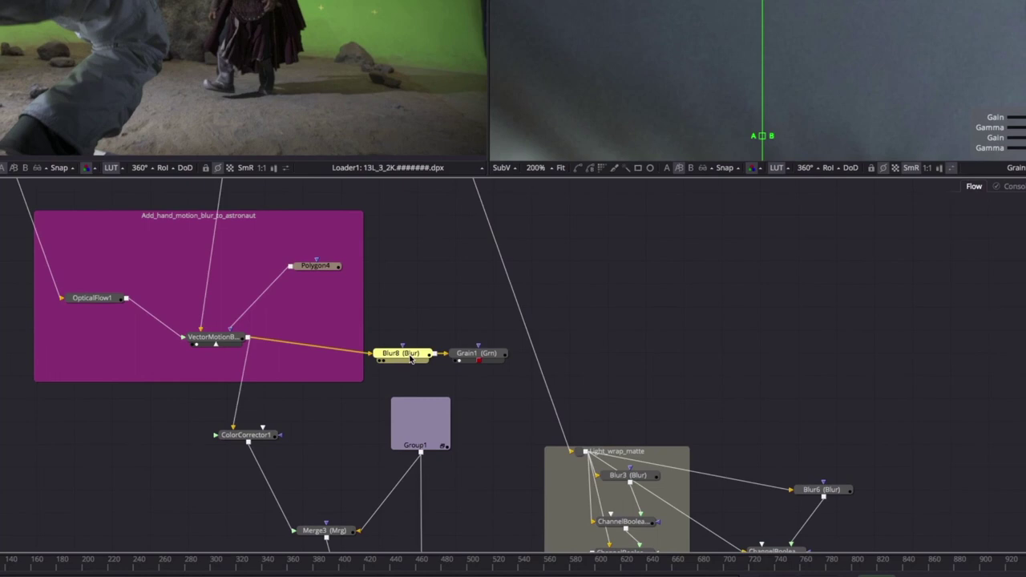
pyautogui.press('Delete')
pyautogui.click(471, 357)
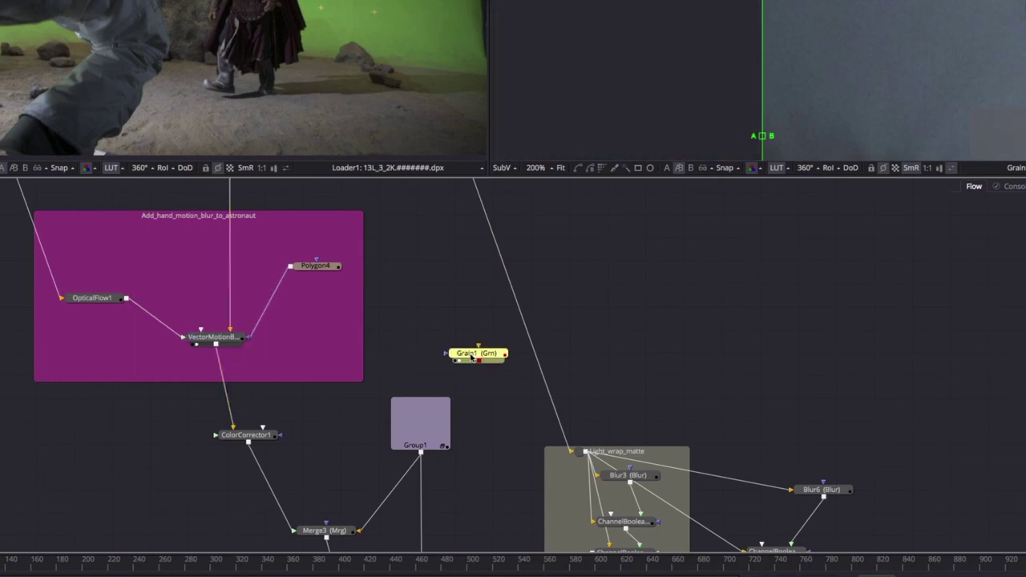
pyautogui.press('F2')
pyautogui.write('G')
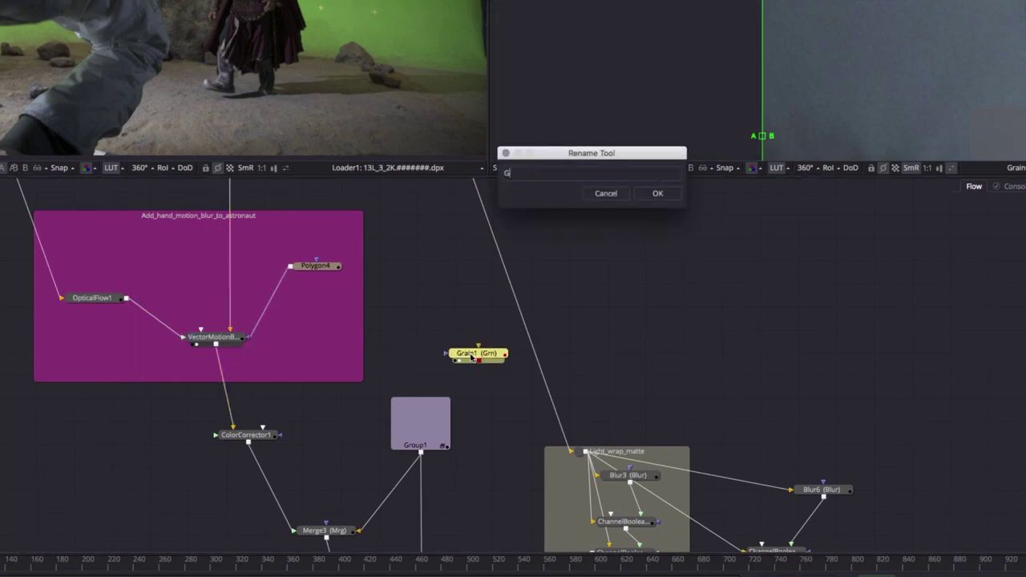
pyautogui.write('reenscreen_grain')
pyautogui.press('Return')
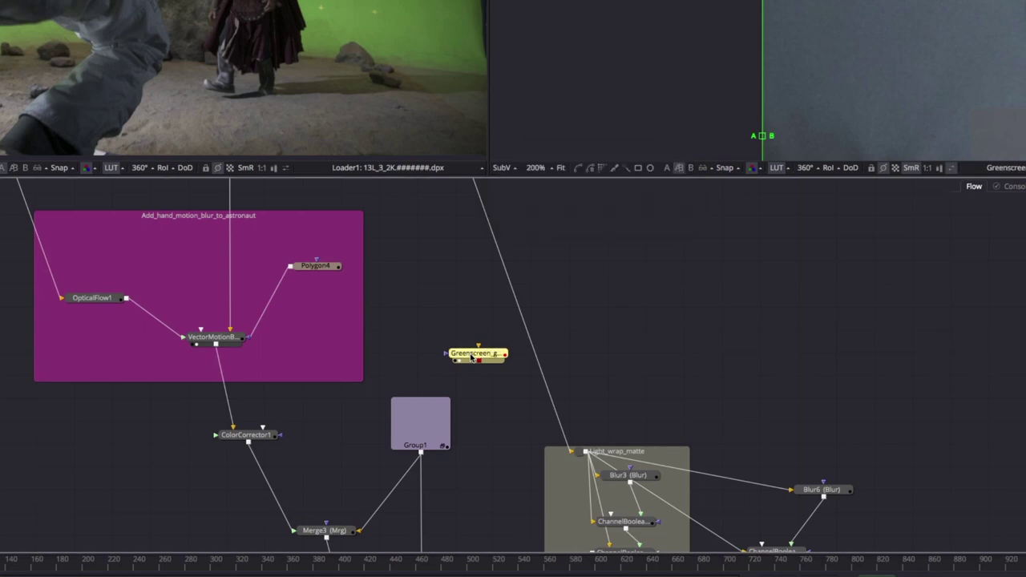
# Step: Move Greenscreen_grain after the Group1 planet background and turn off Alpha-Multiply
pyautogui.press('Delete')
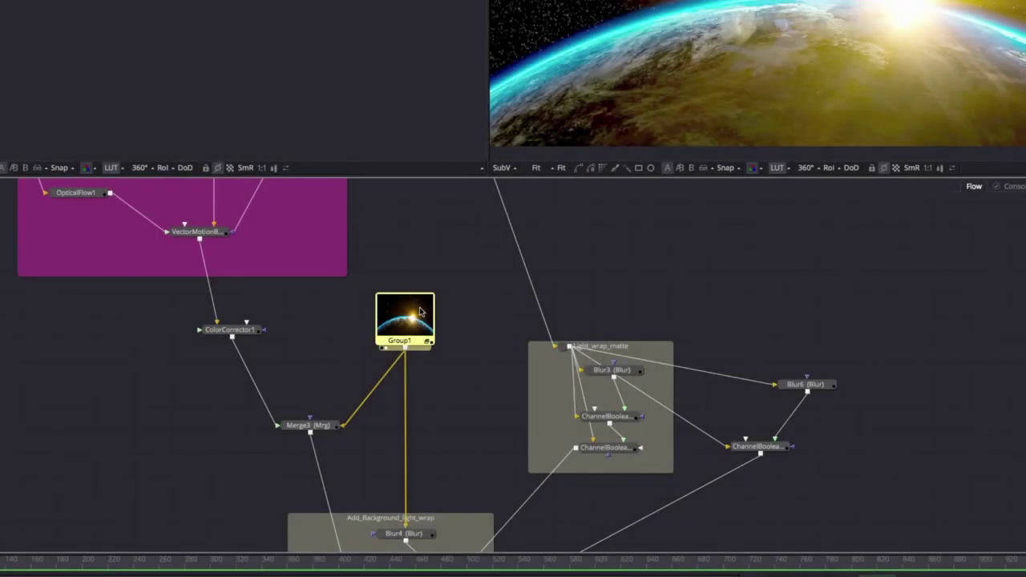
pyautogui.hotkey('ctrl', 'v')
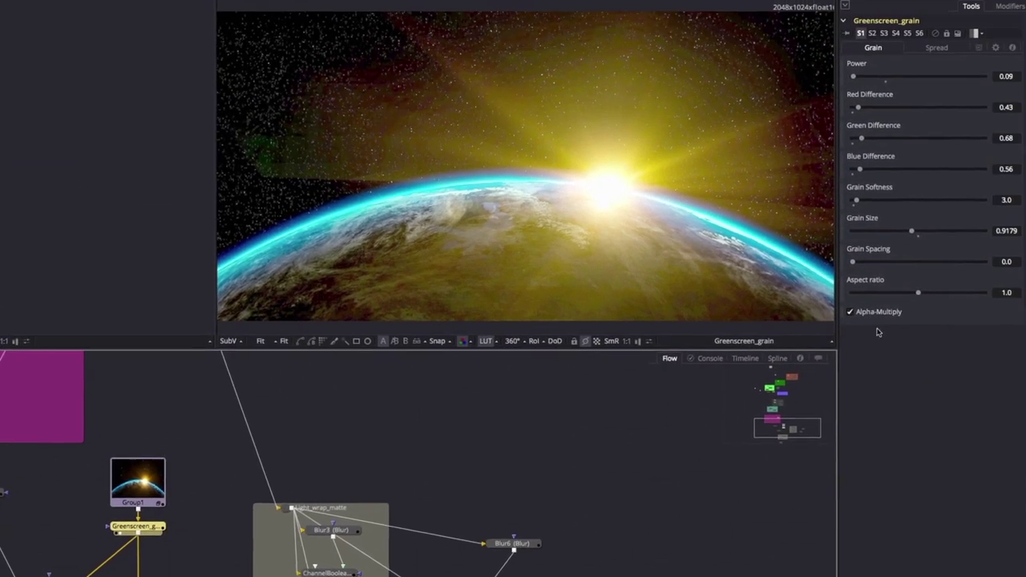
pyautogui.click(844, 316)
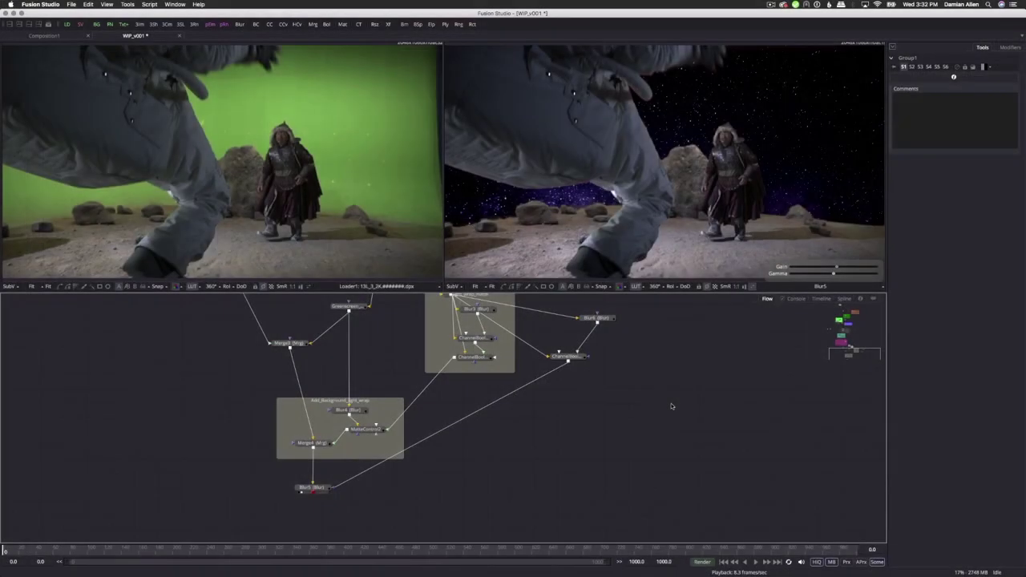
# Step: Zoom out and recentre the Flow view so the whole node tree fits on screen
pyautogui.moveTo(701, 412); pyautogui.dragTo(607, 421)
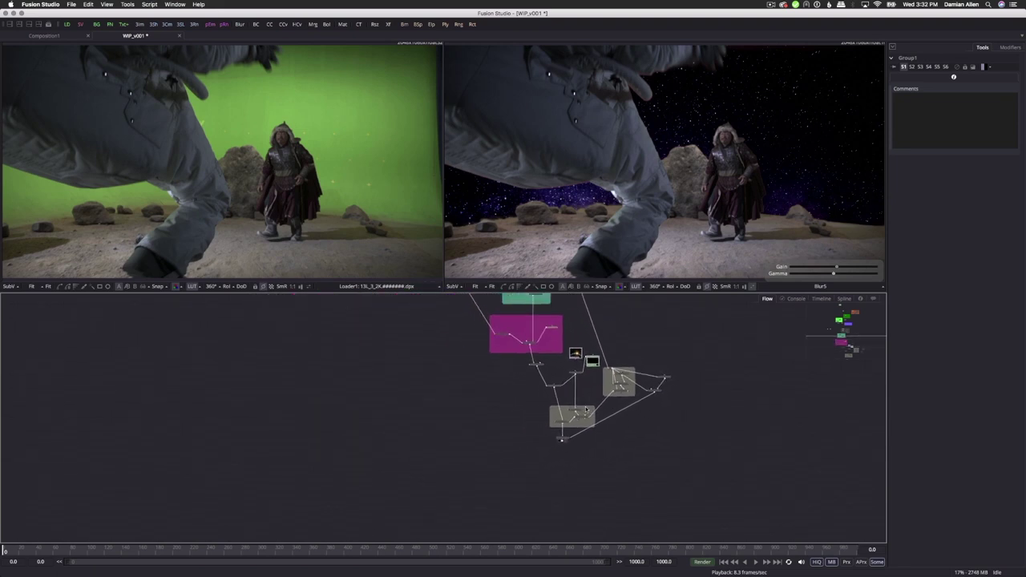
pyautogui.moveTo(639, 353); pyautogui.dragTo(521, 473)
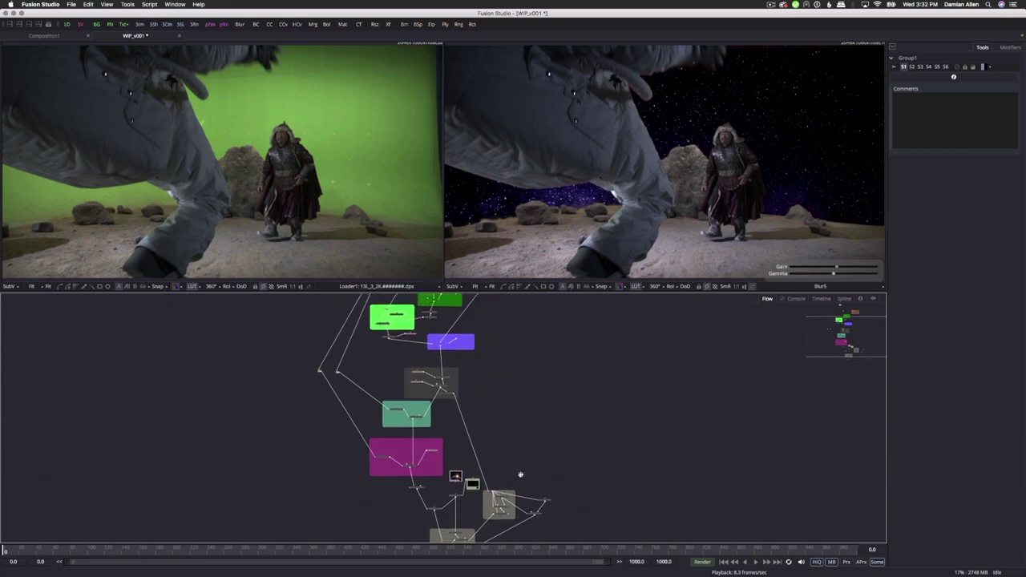
pyautogui.moveTo(623, 435); pyautogui.dragTo(568, 438)
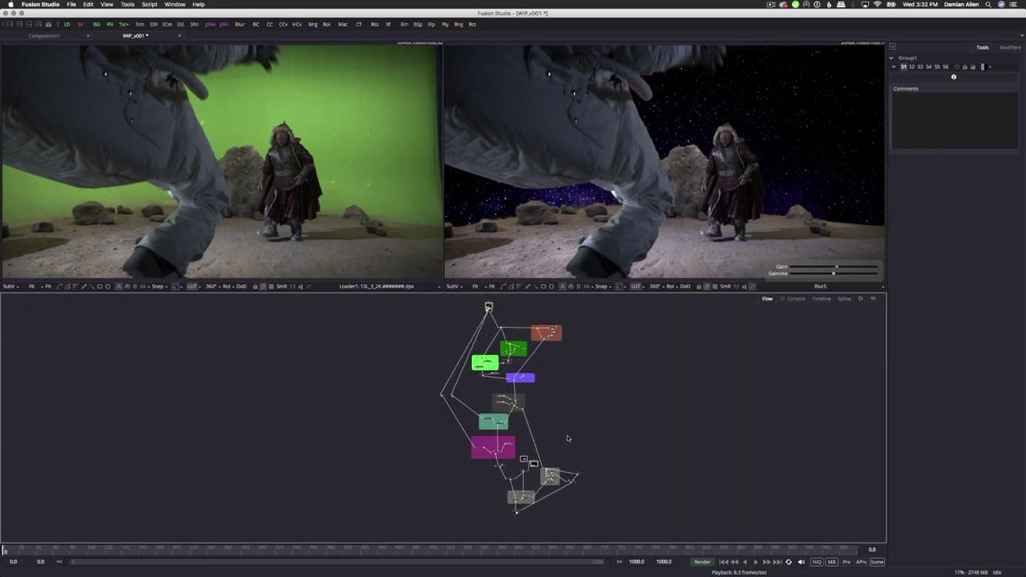